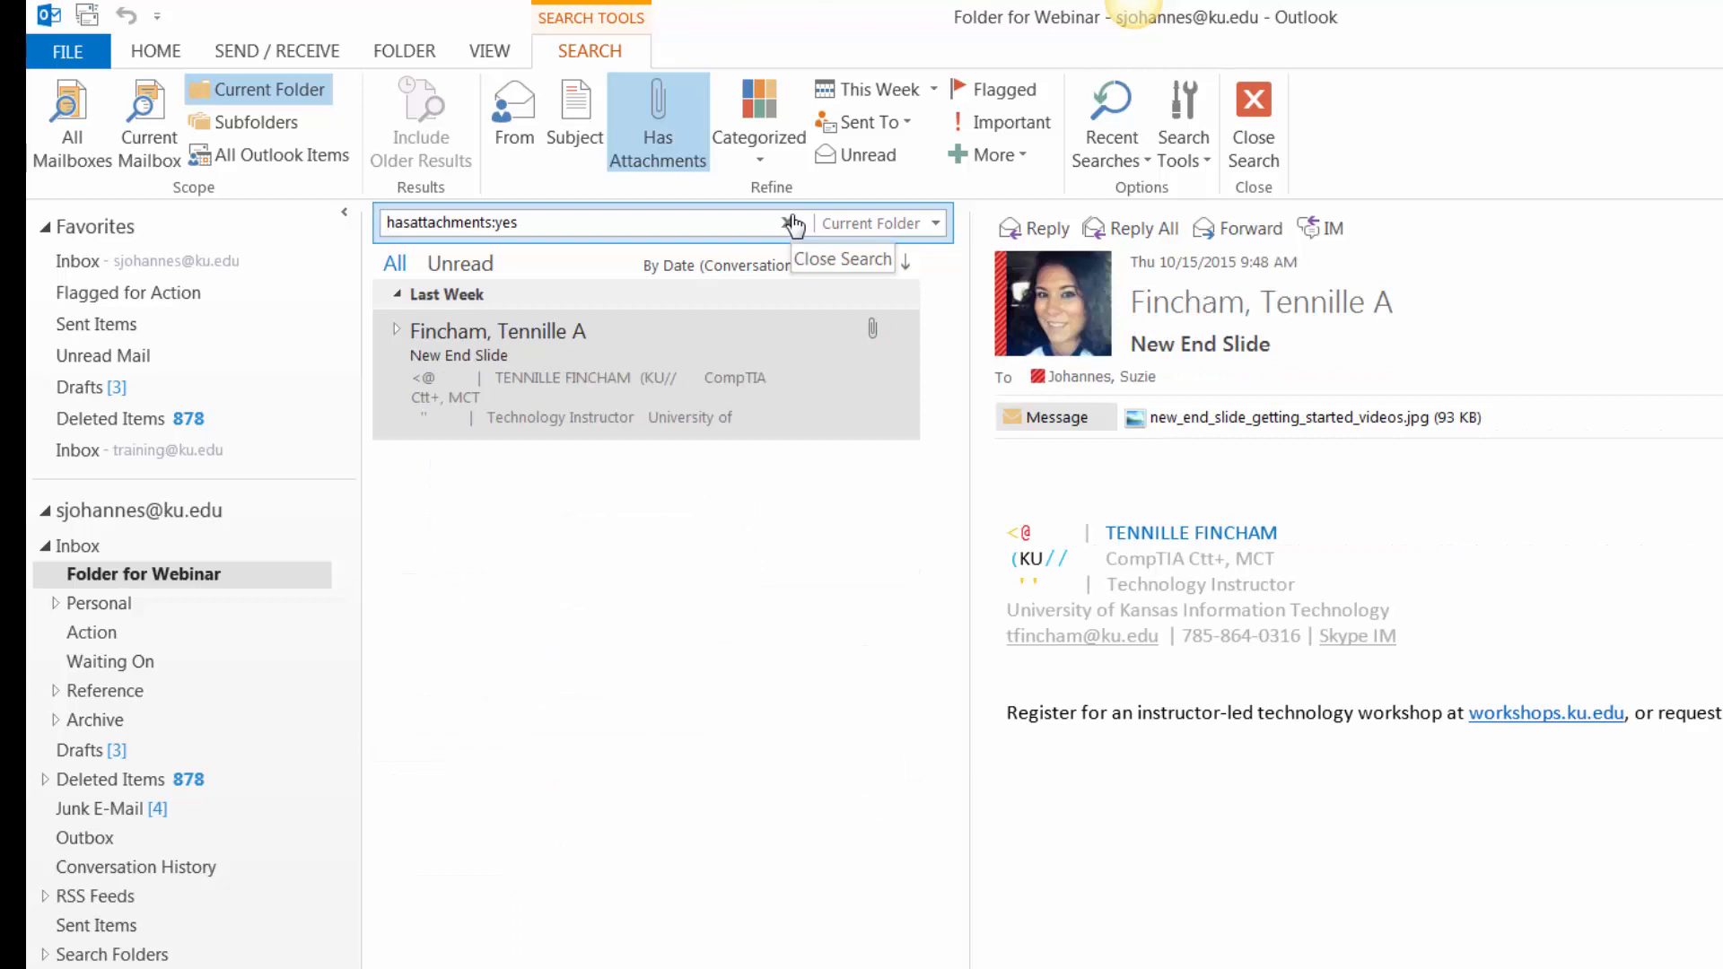
# Review the list of recent searches and the search scope setting for the folder
pyautogui.click(1113, 154)
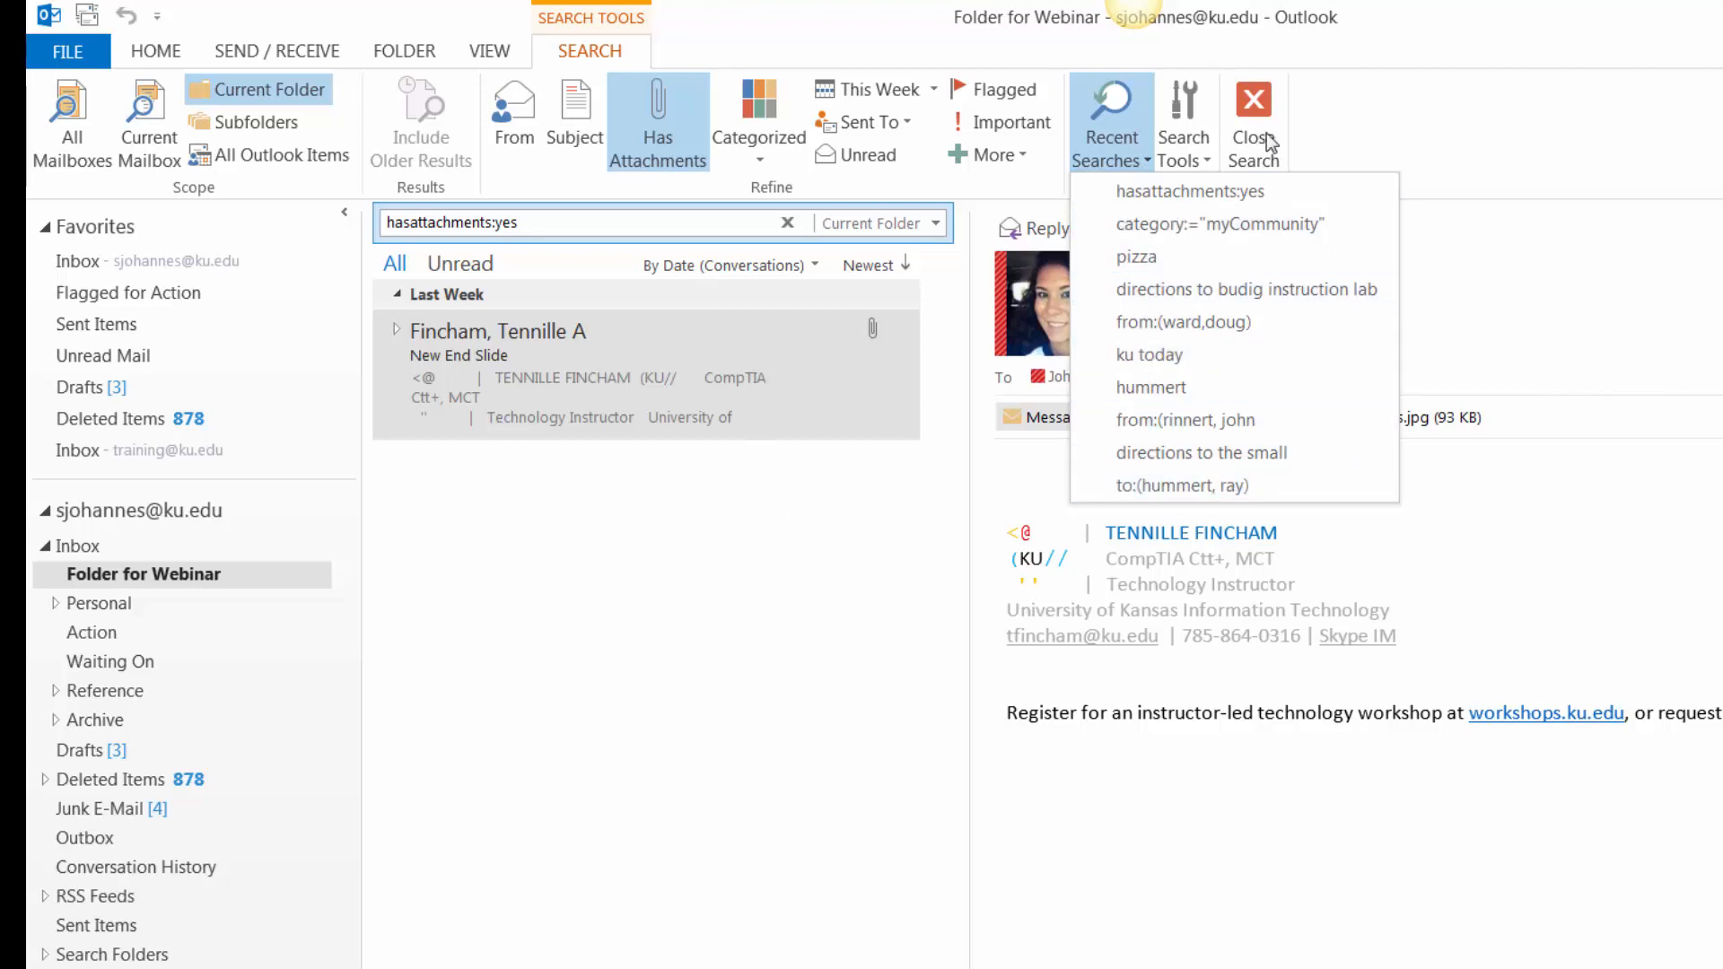
pyautogui.click(740, 416)
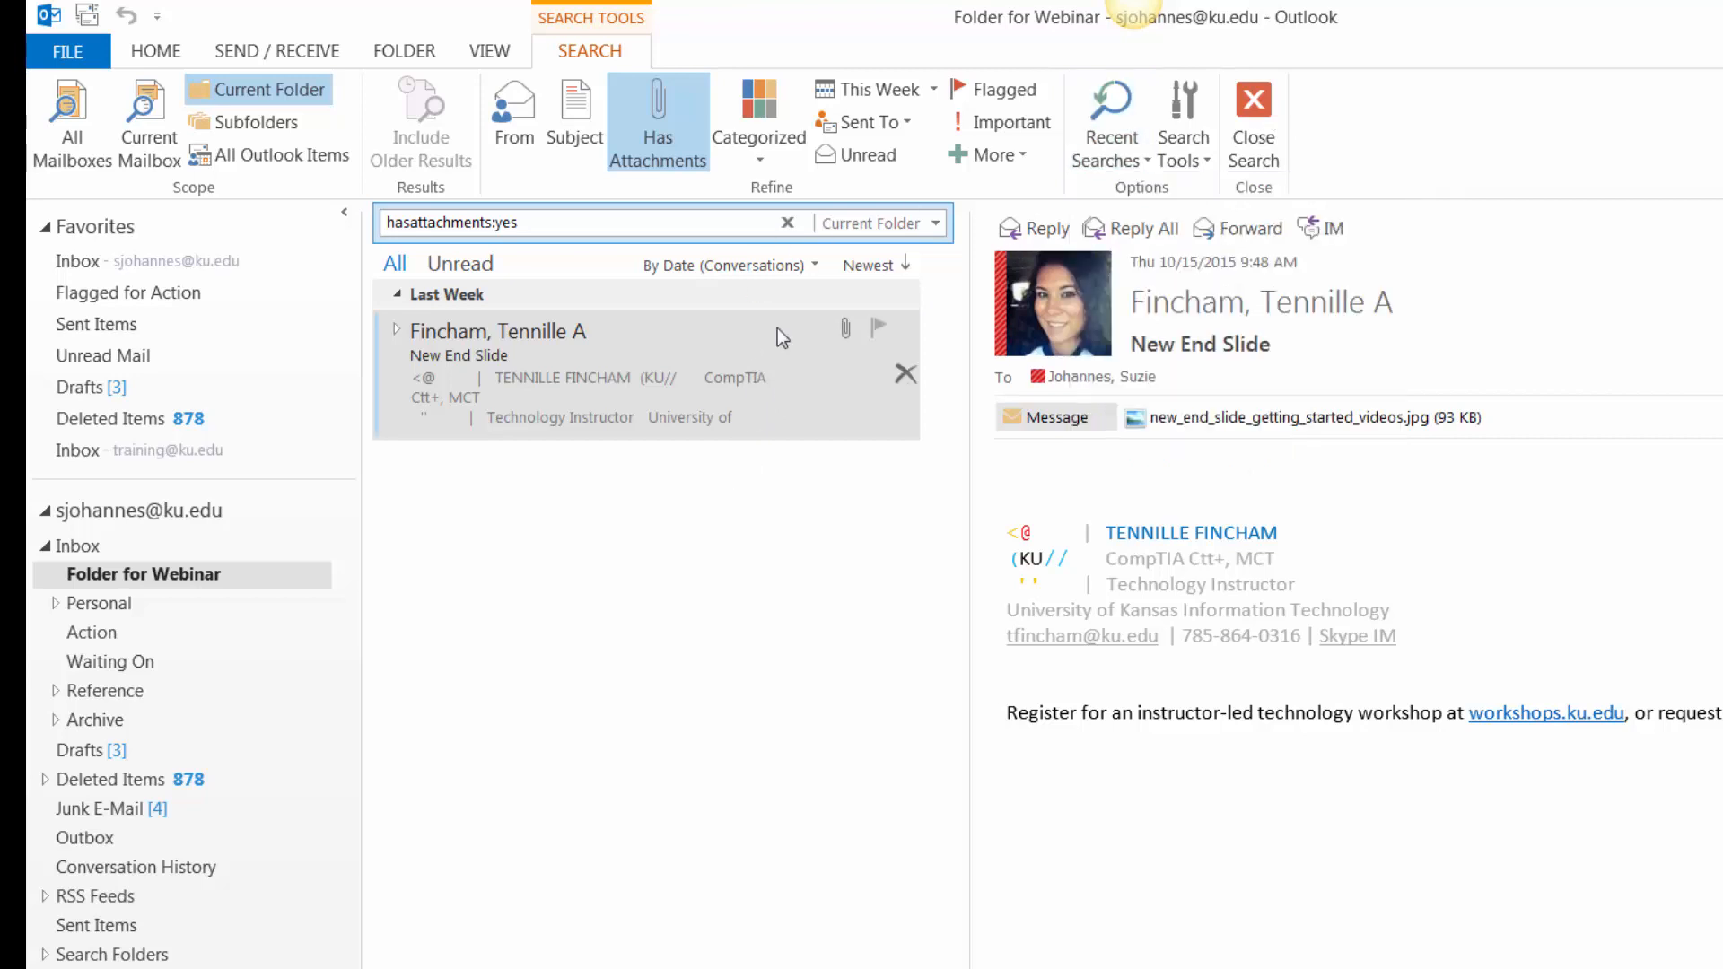
pyautogui.click(854, 224)
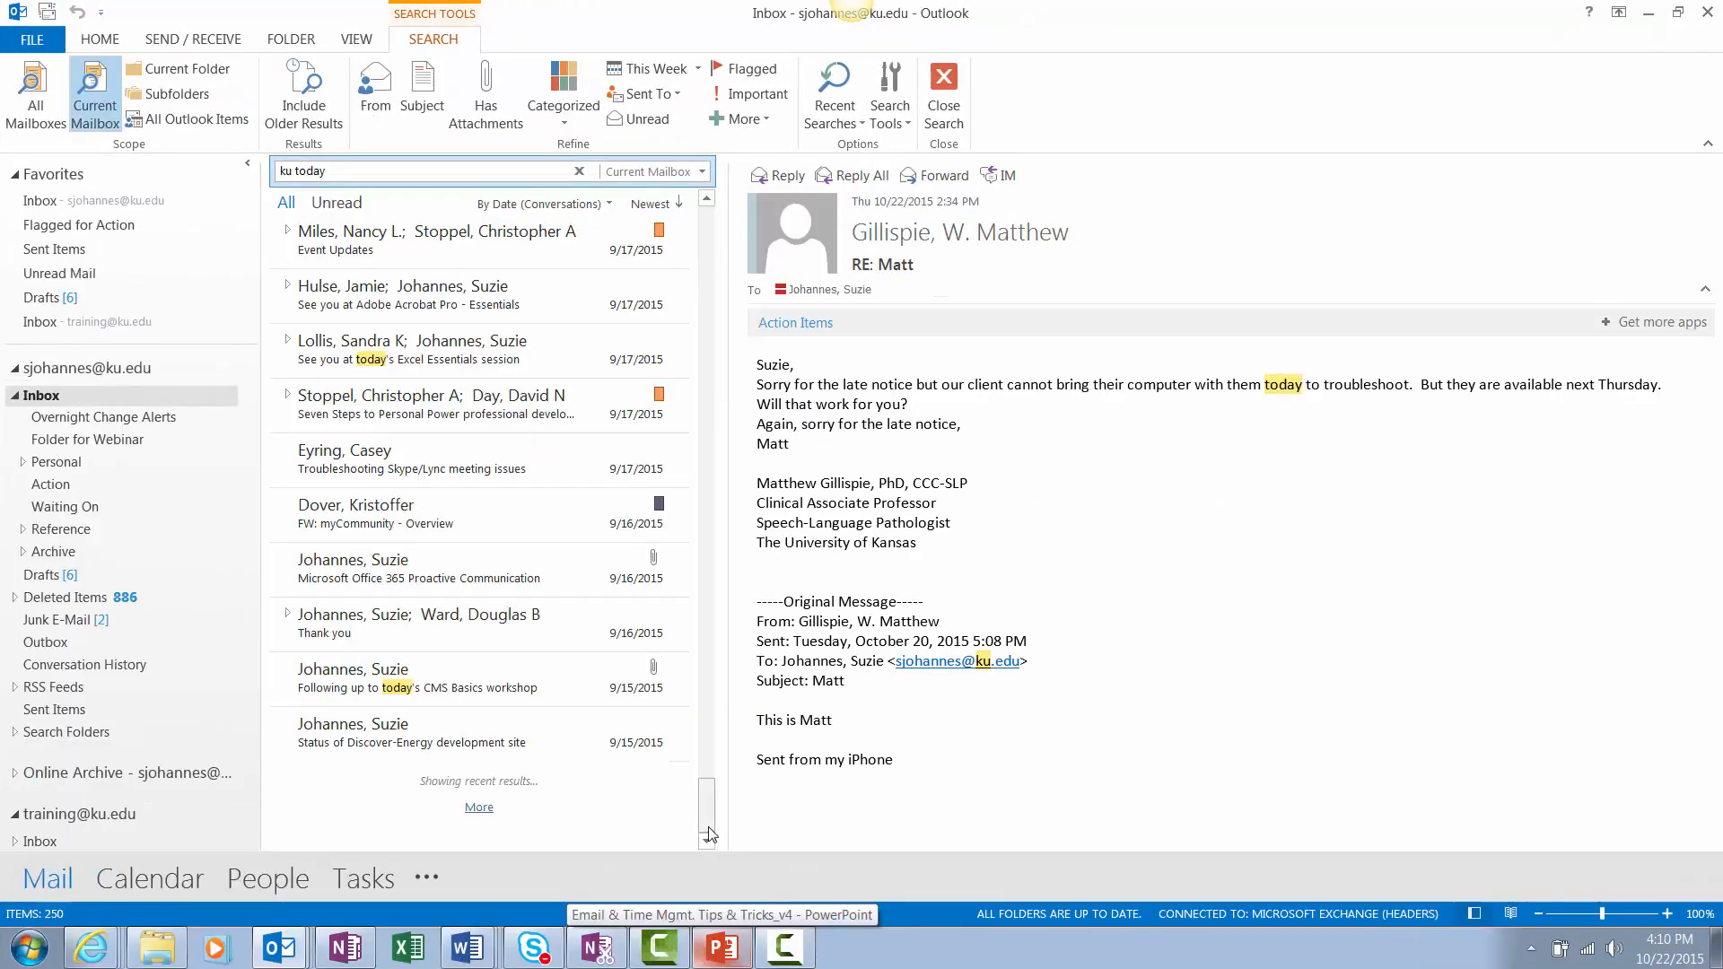
# Look through the "ku today" search results for the current mailbox and close the search
pyautogui.moveTo(707, 812); pyautogui.dragTo(703, 259)
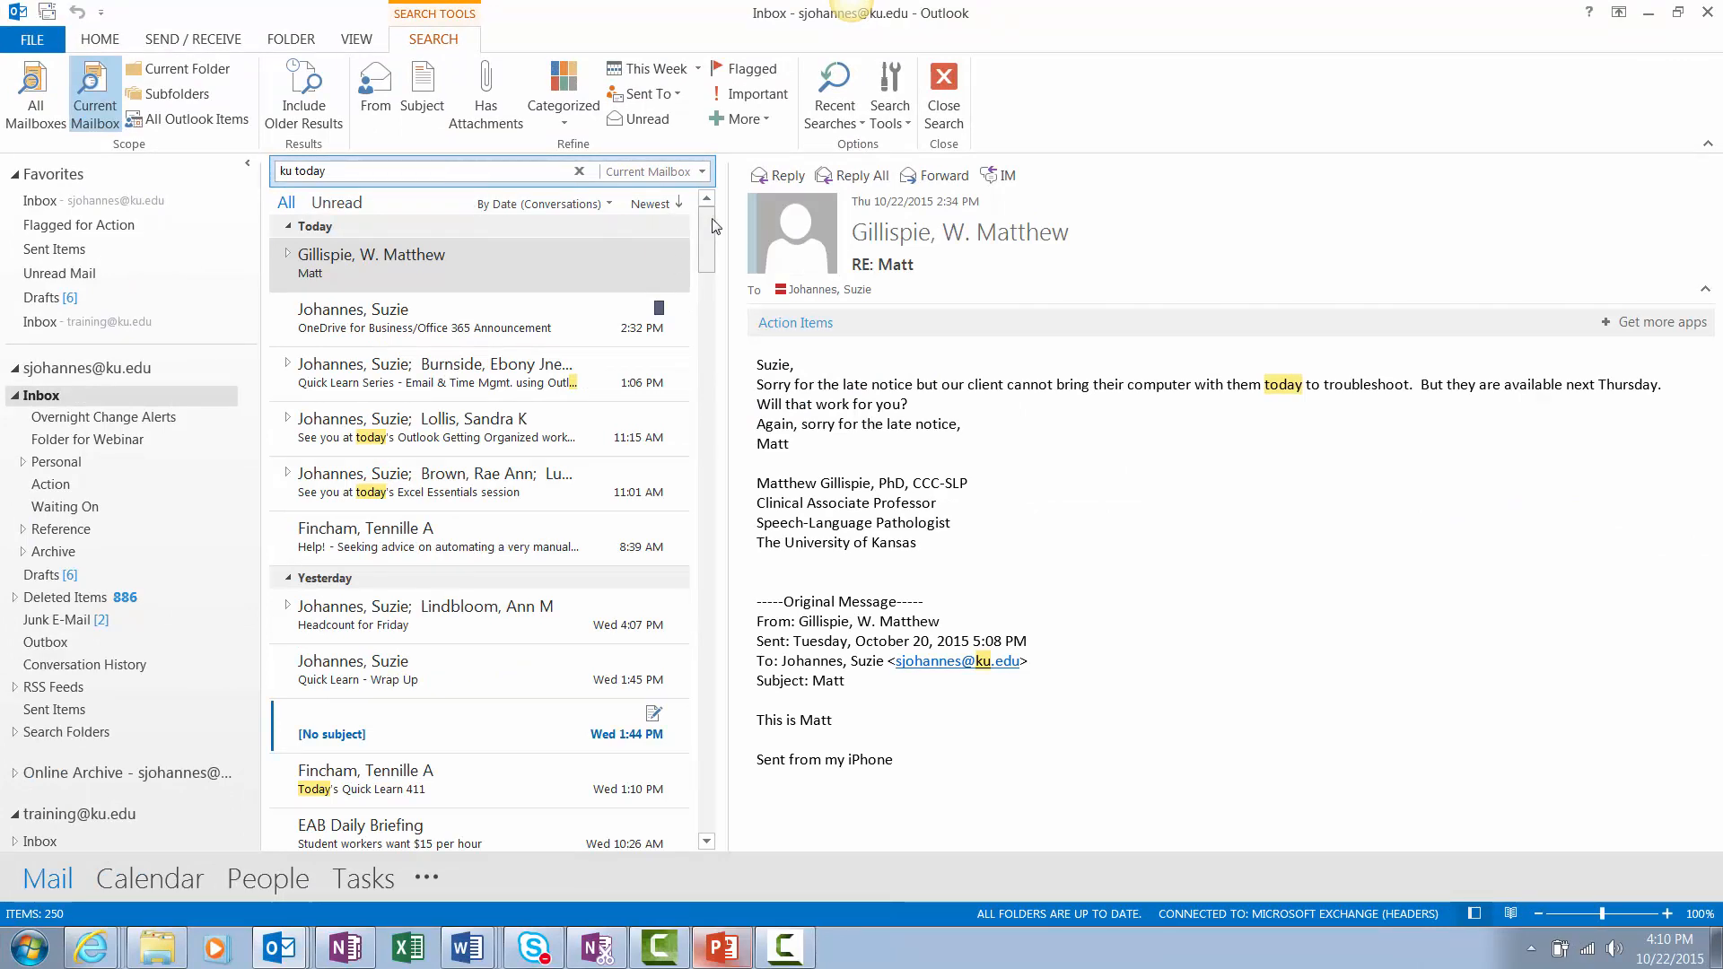
pyautogui.moveTo(713, 226); pyautogui.dragTo(668, 876)
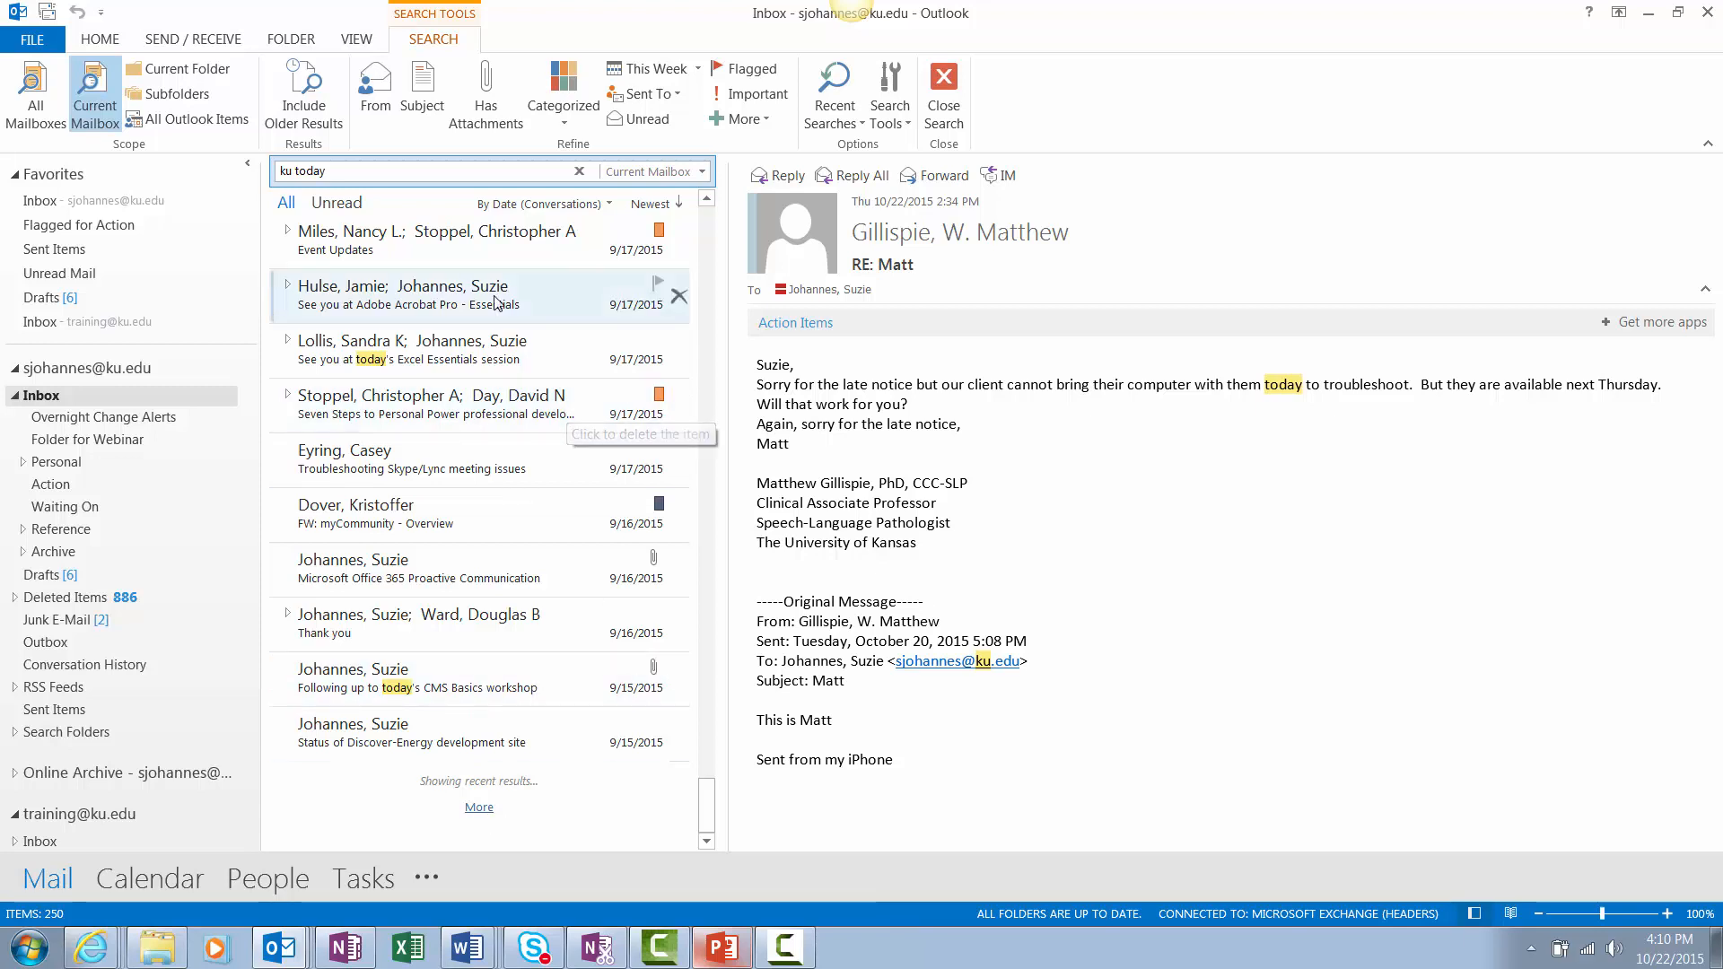
pyautogui.click(579, 173)
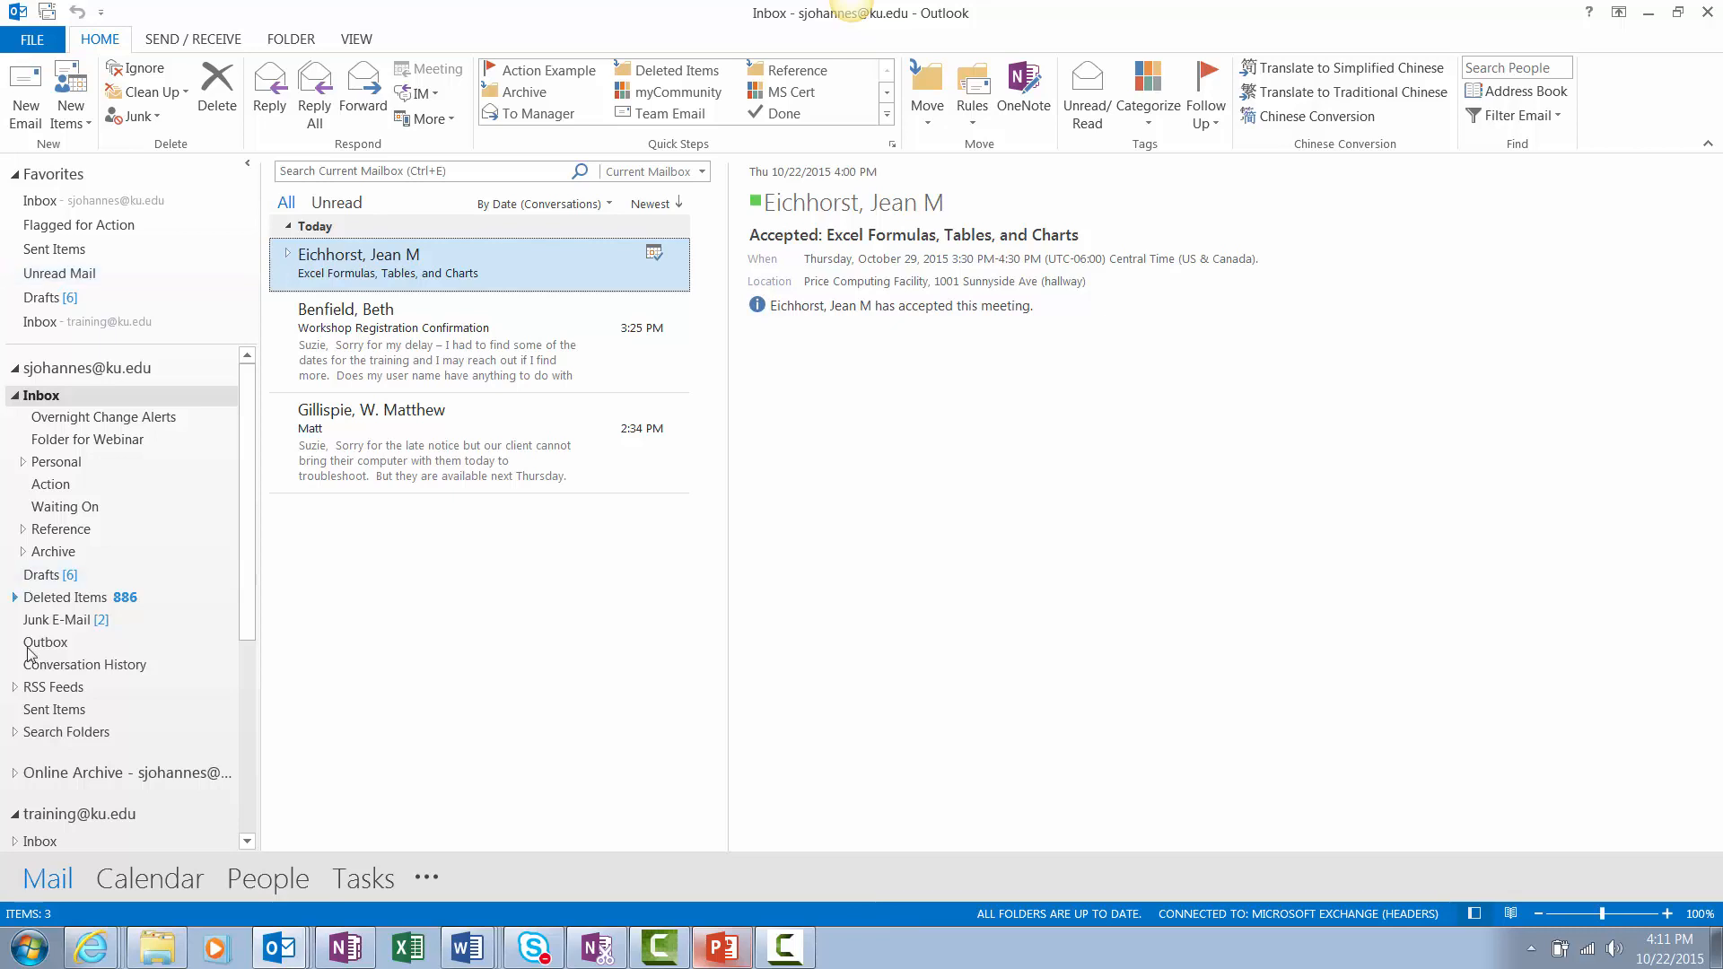
# Create a new search folder of the type "Mail sent directly to me"
pyautogui.rightClick(40, 736)
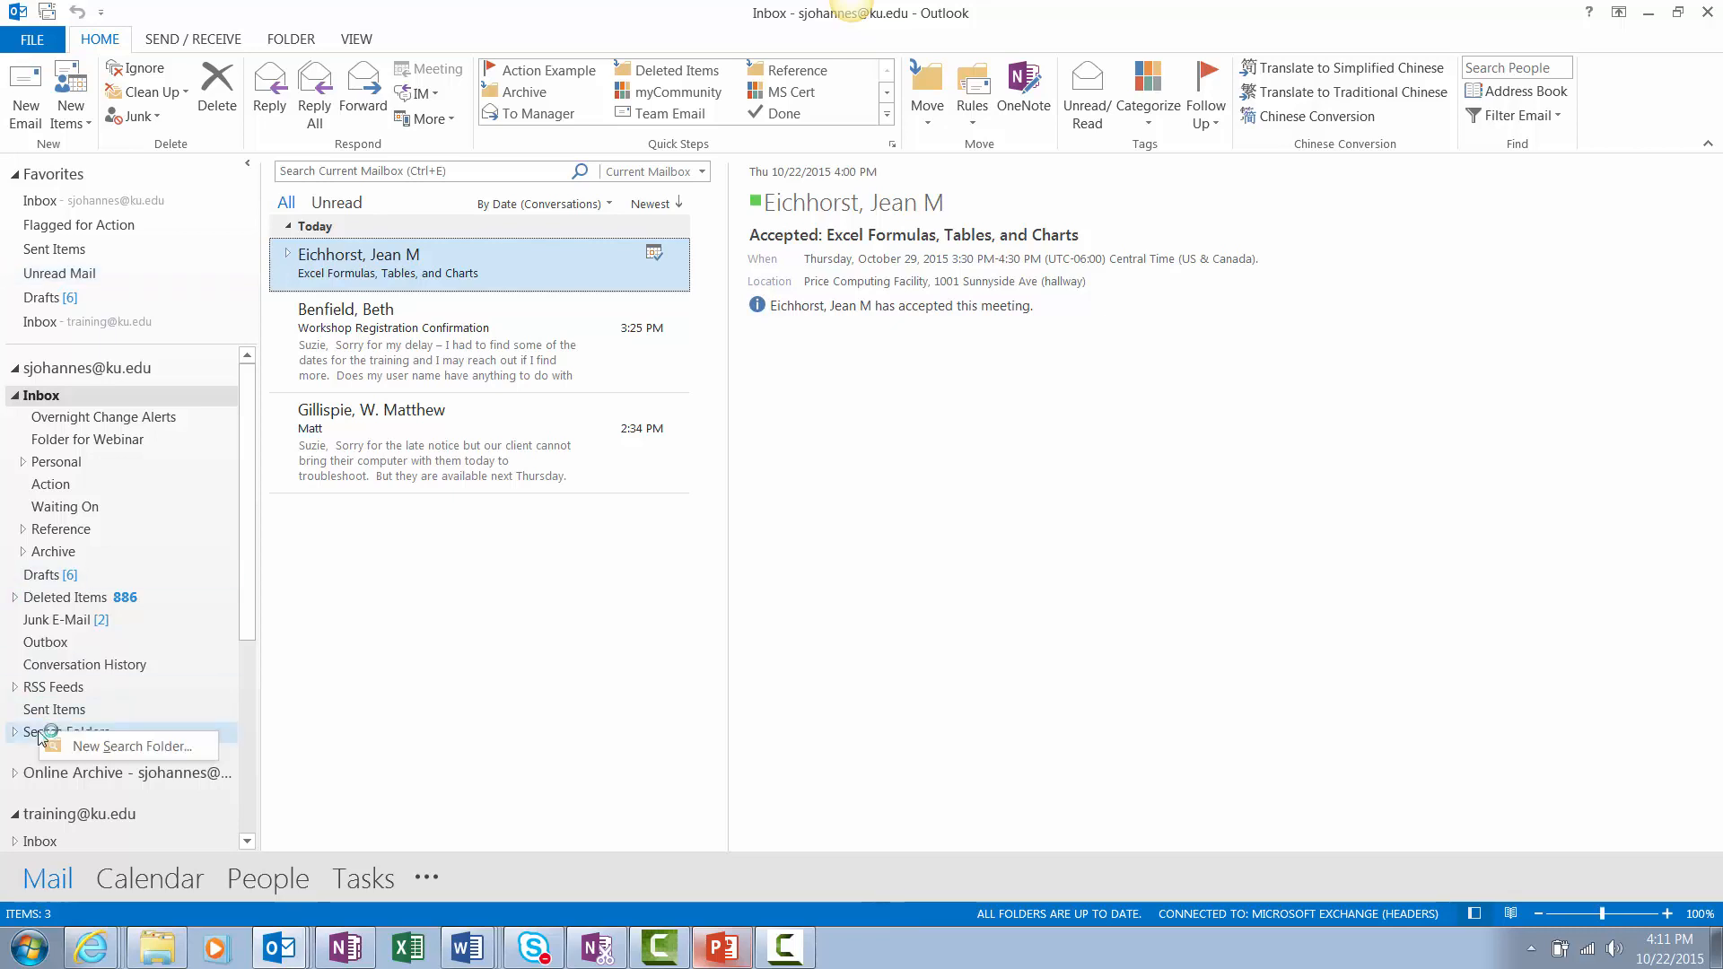
pyautogui.click(125, 746)
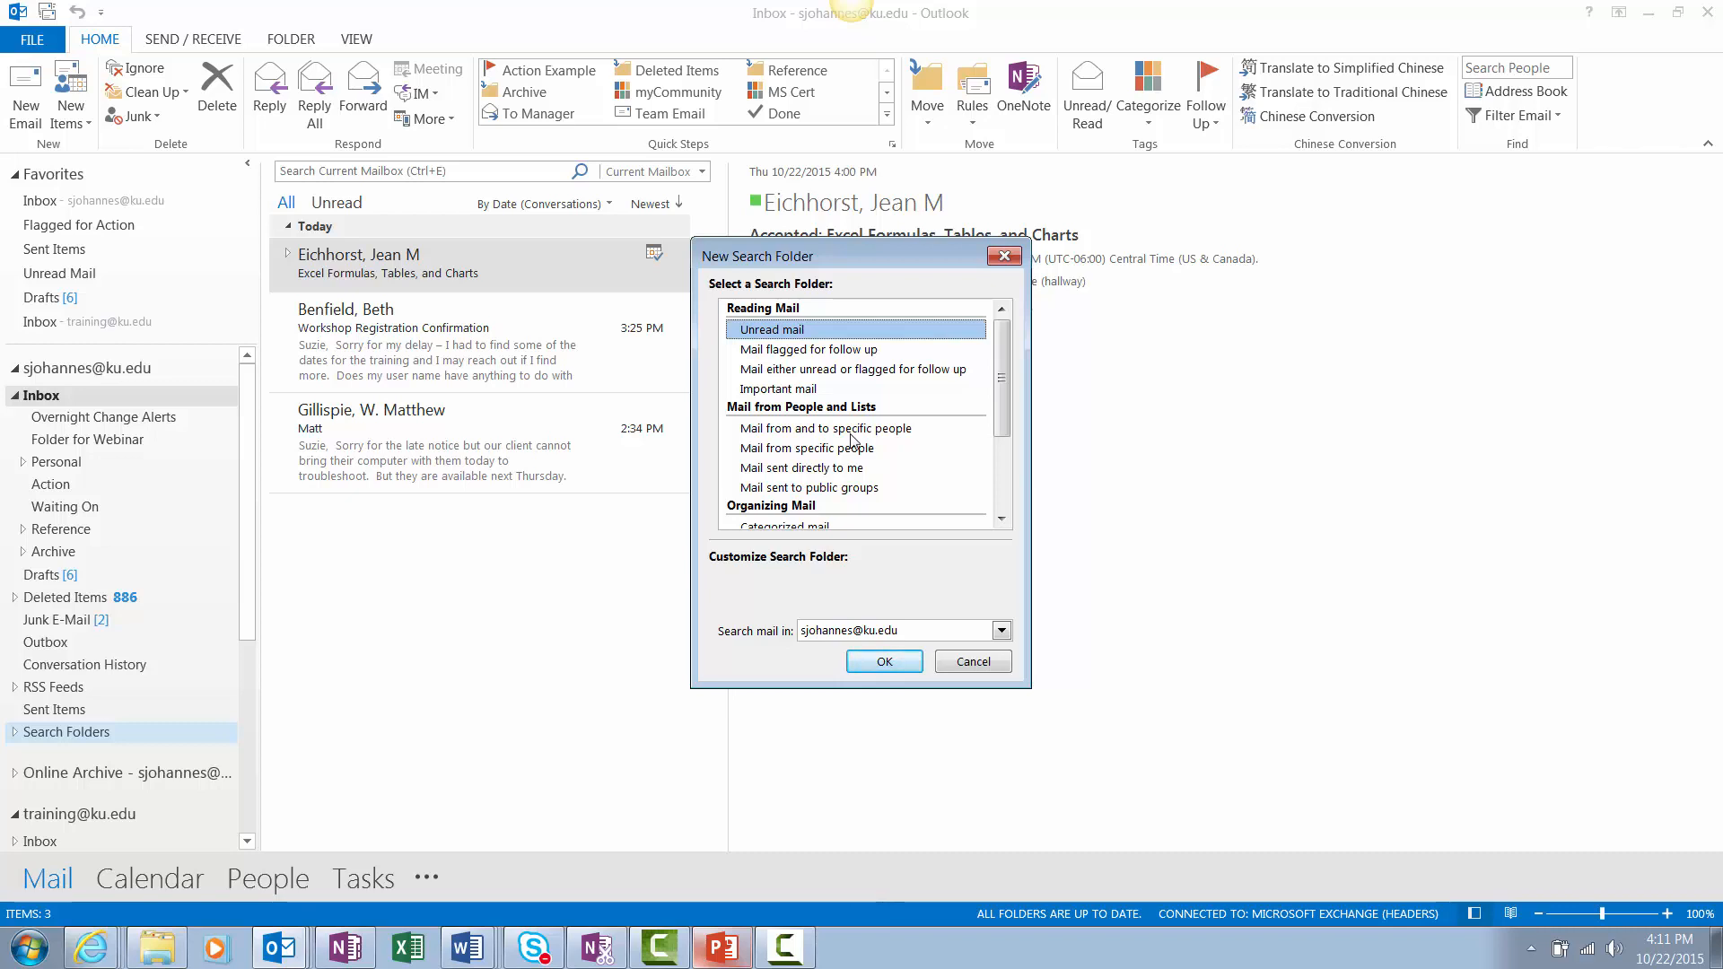
pyautogui.click(821, 476)
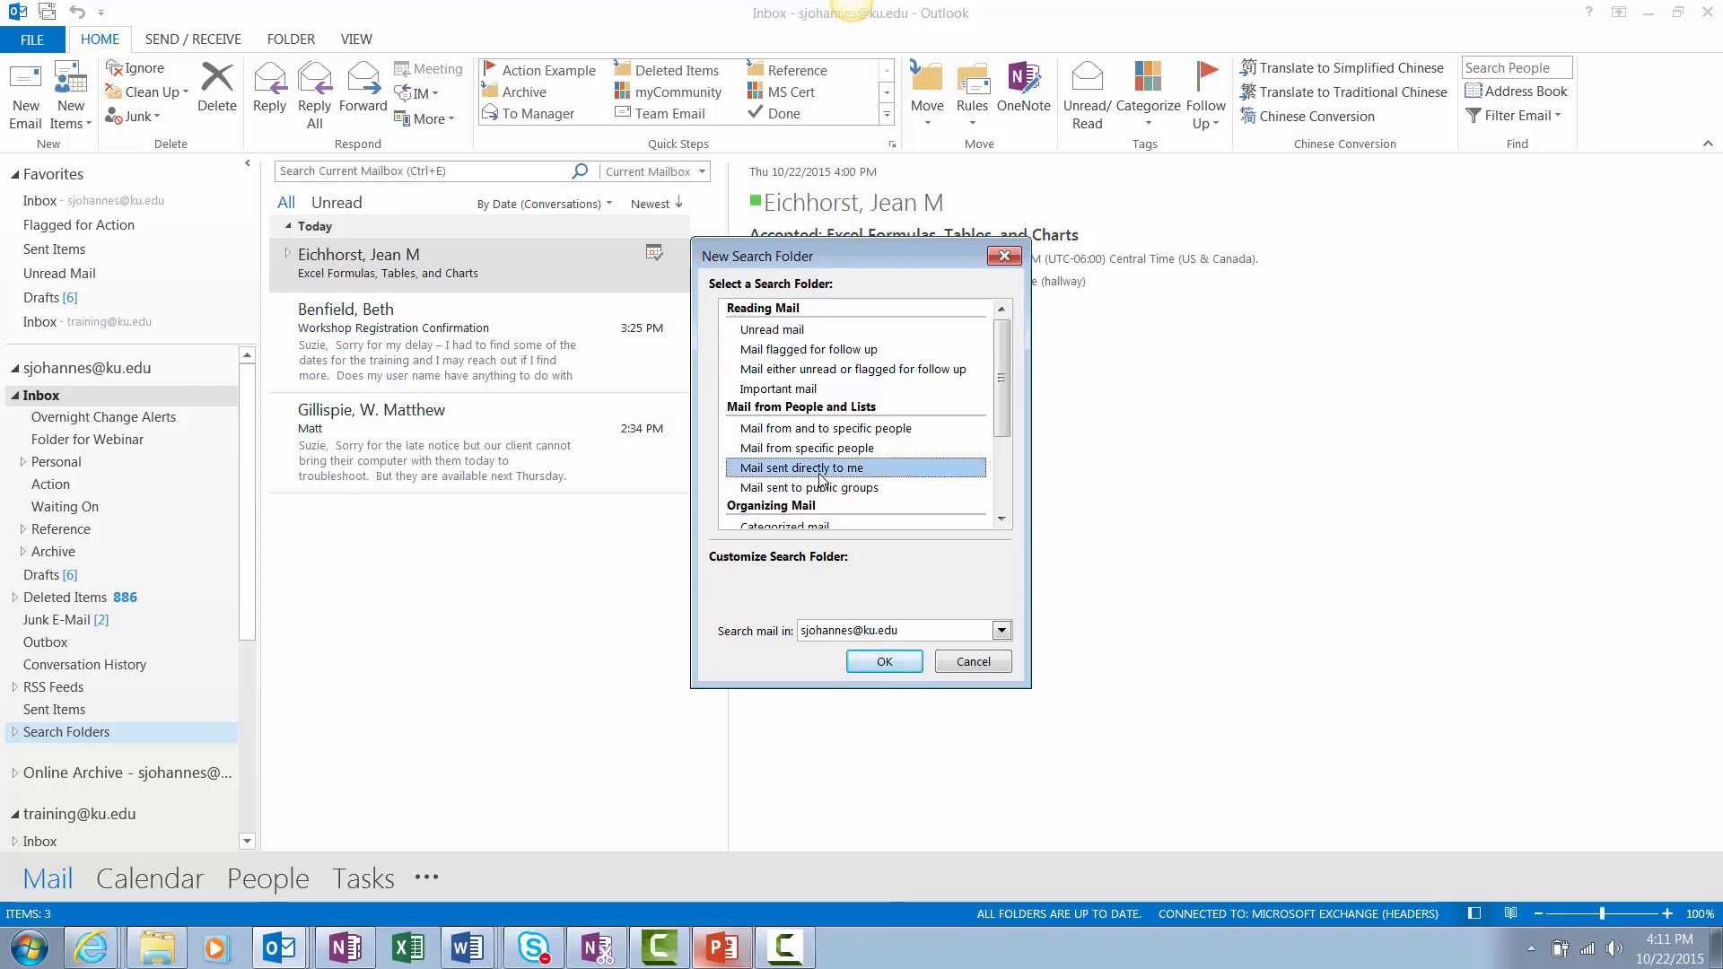
pyautogui.click(879, 662)
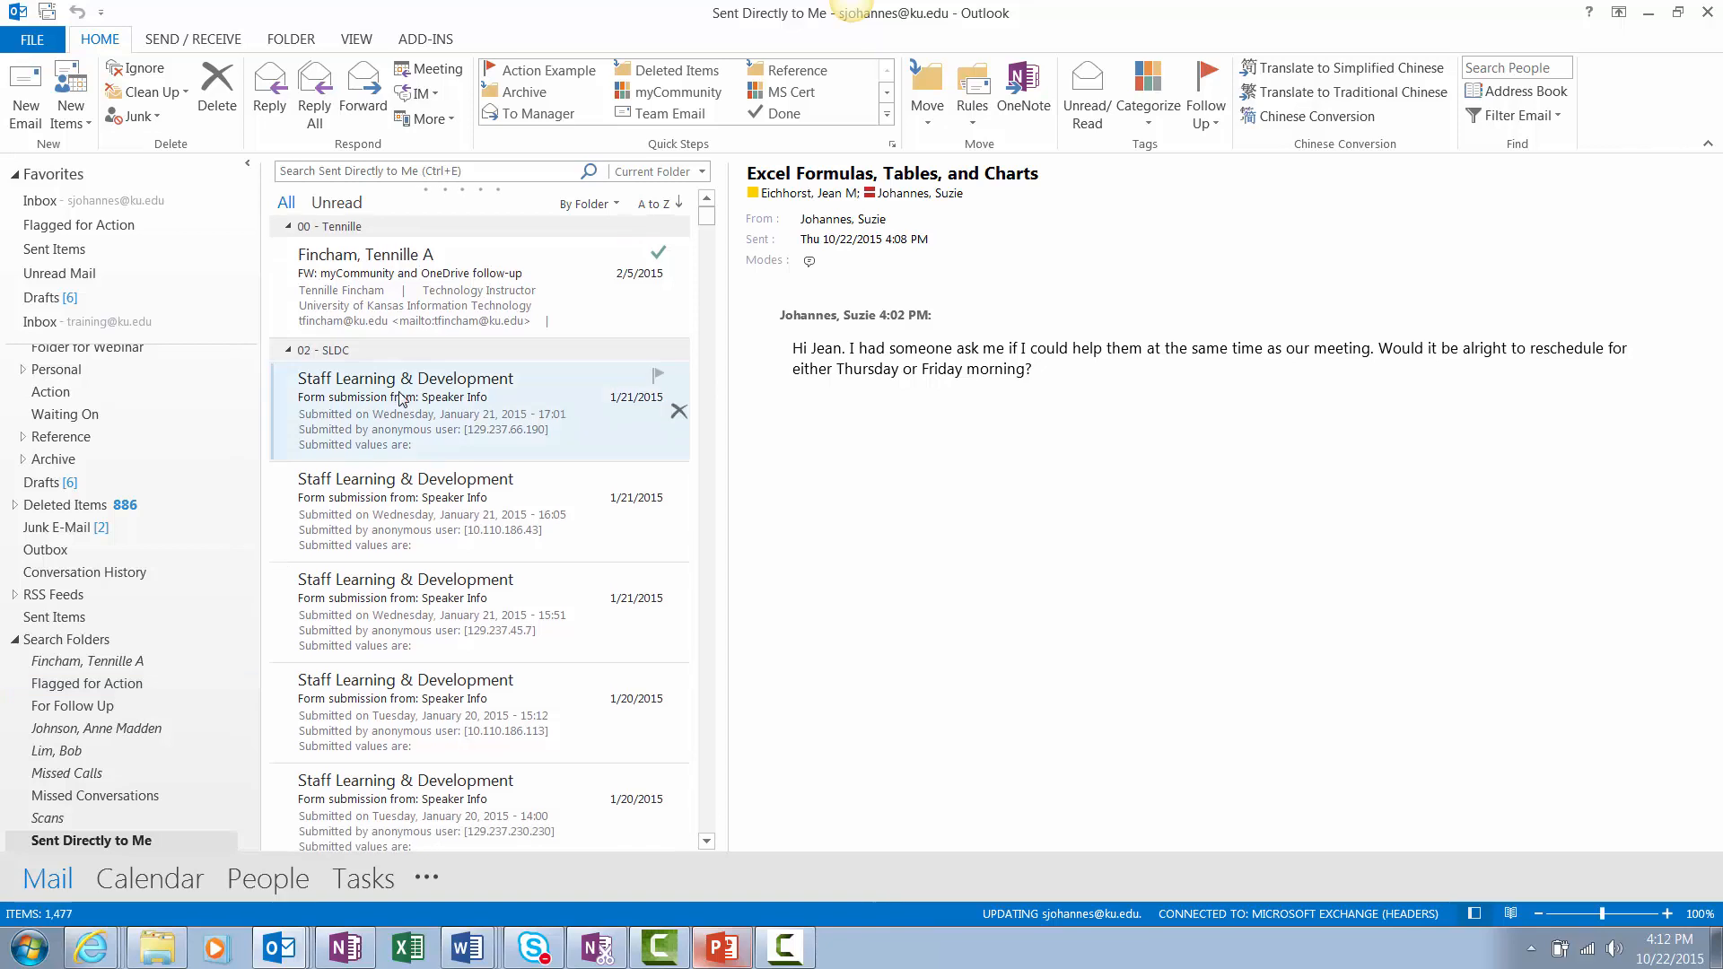
# Add the Sent Directly to Me search folder to Favorites just below the first Inbox, and return to the main account's Inbox
pyautogui.click(121, 841)
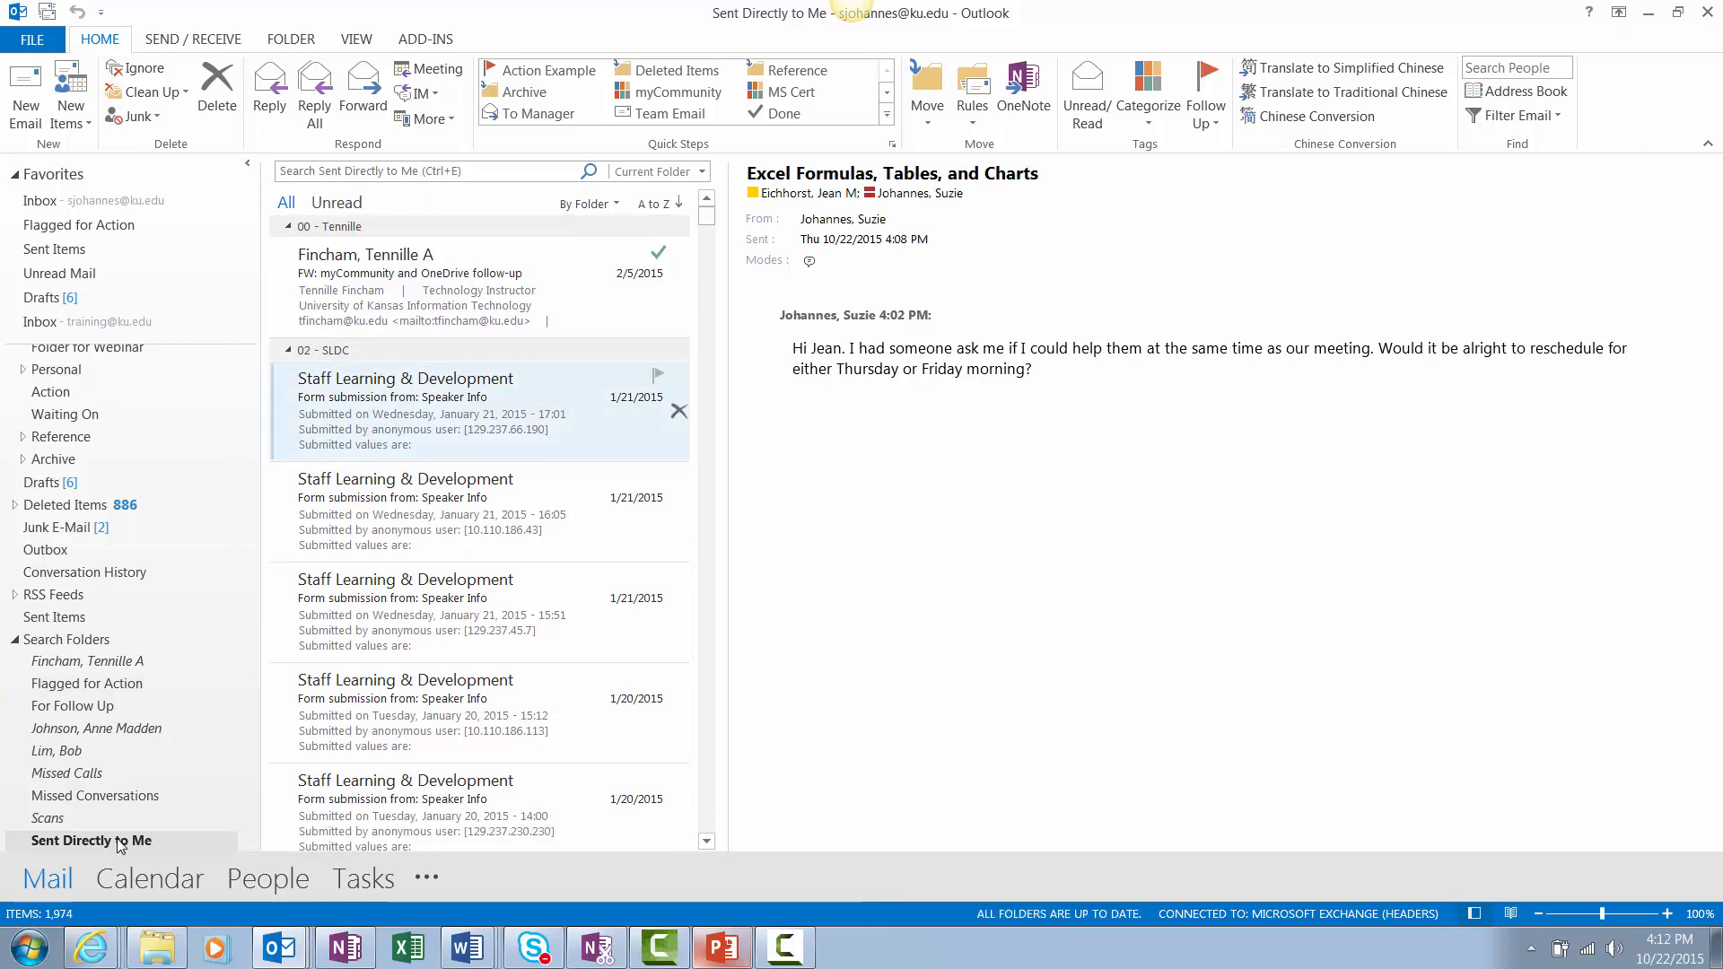
pyautogui.moveTo(119, 845); pyautogui.dragTo(96, 222)
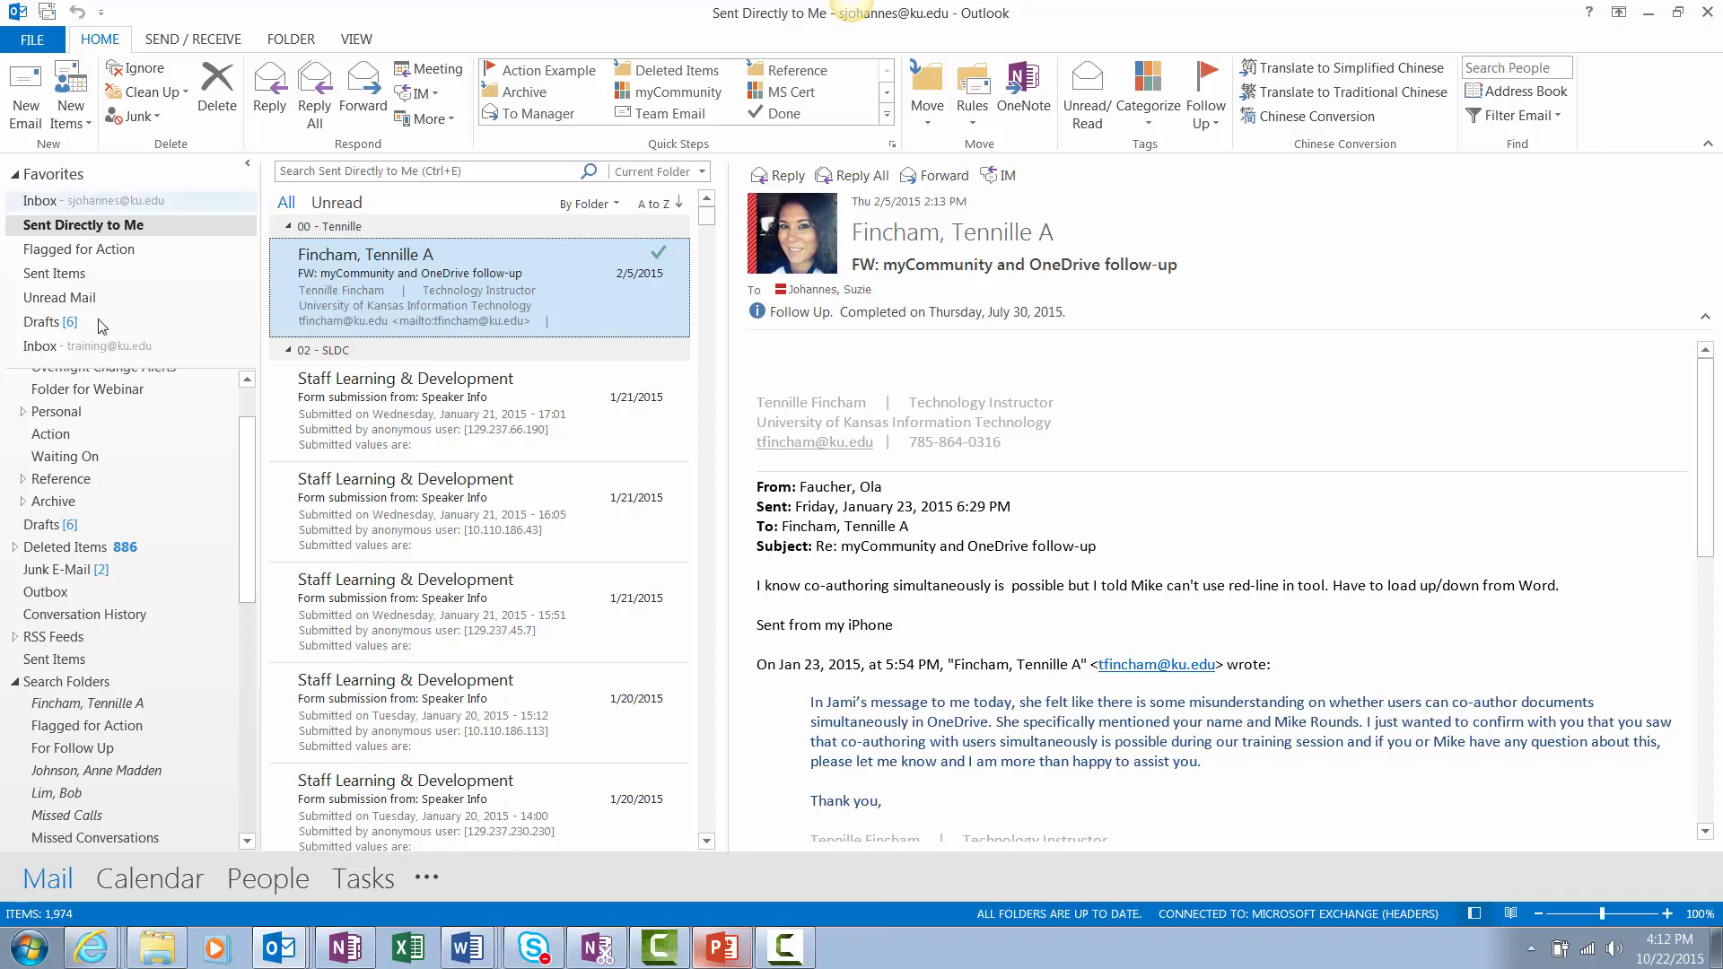
pyautogui.moveTo(244, 472); pyautogui.dragTo(244, 443)
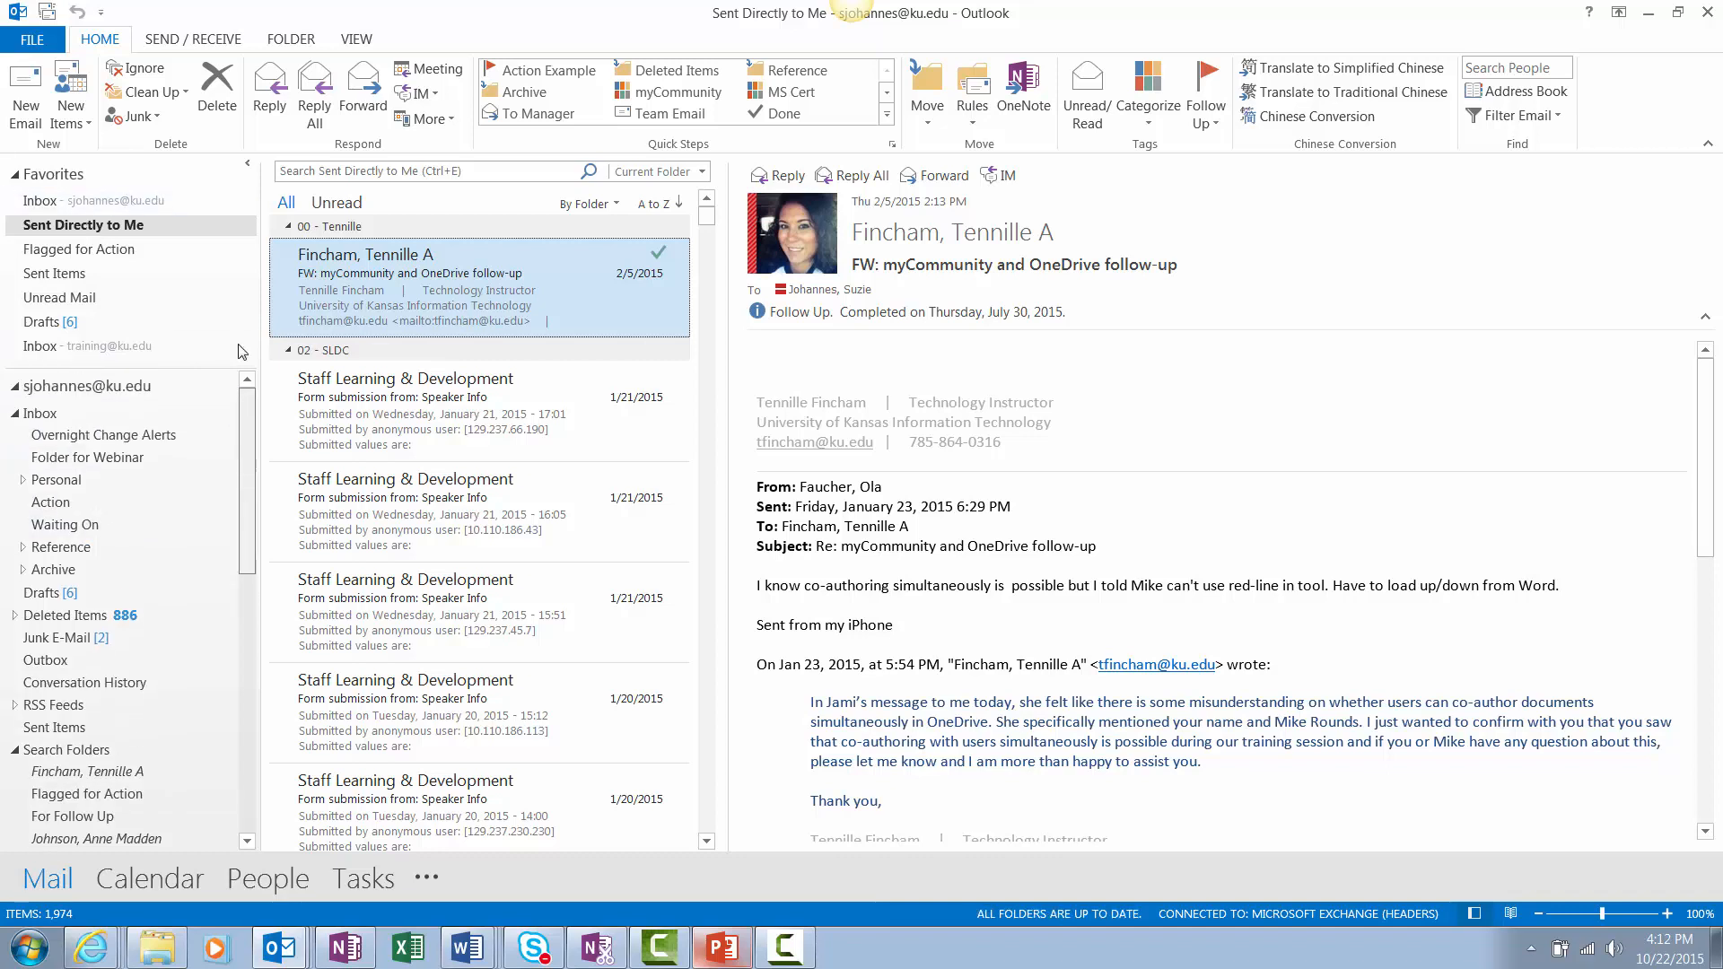
pyautogui.click(162, 418)
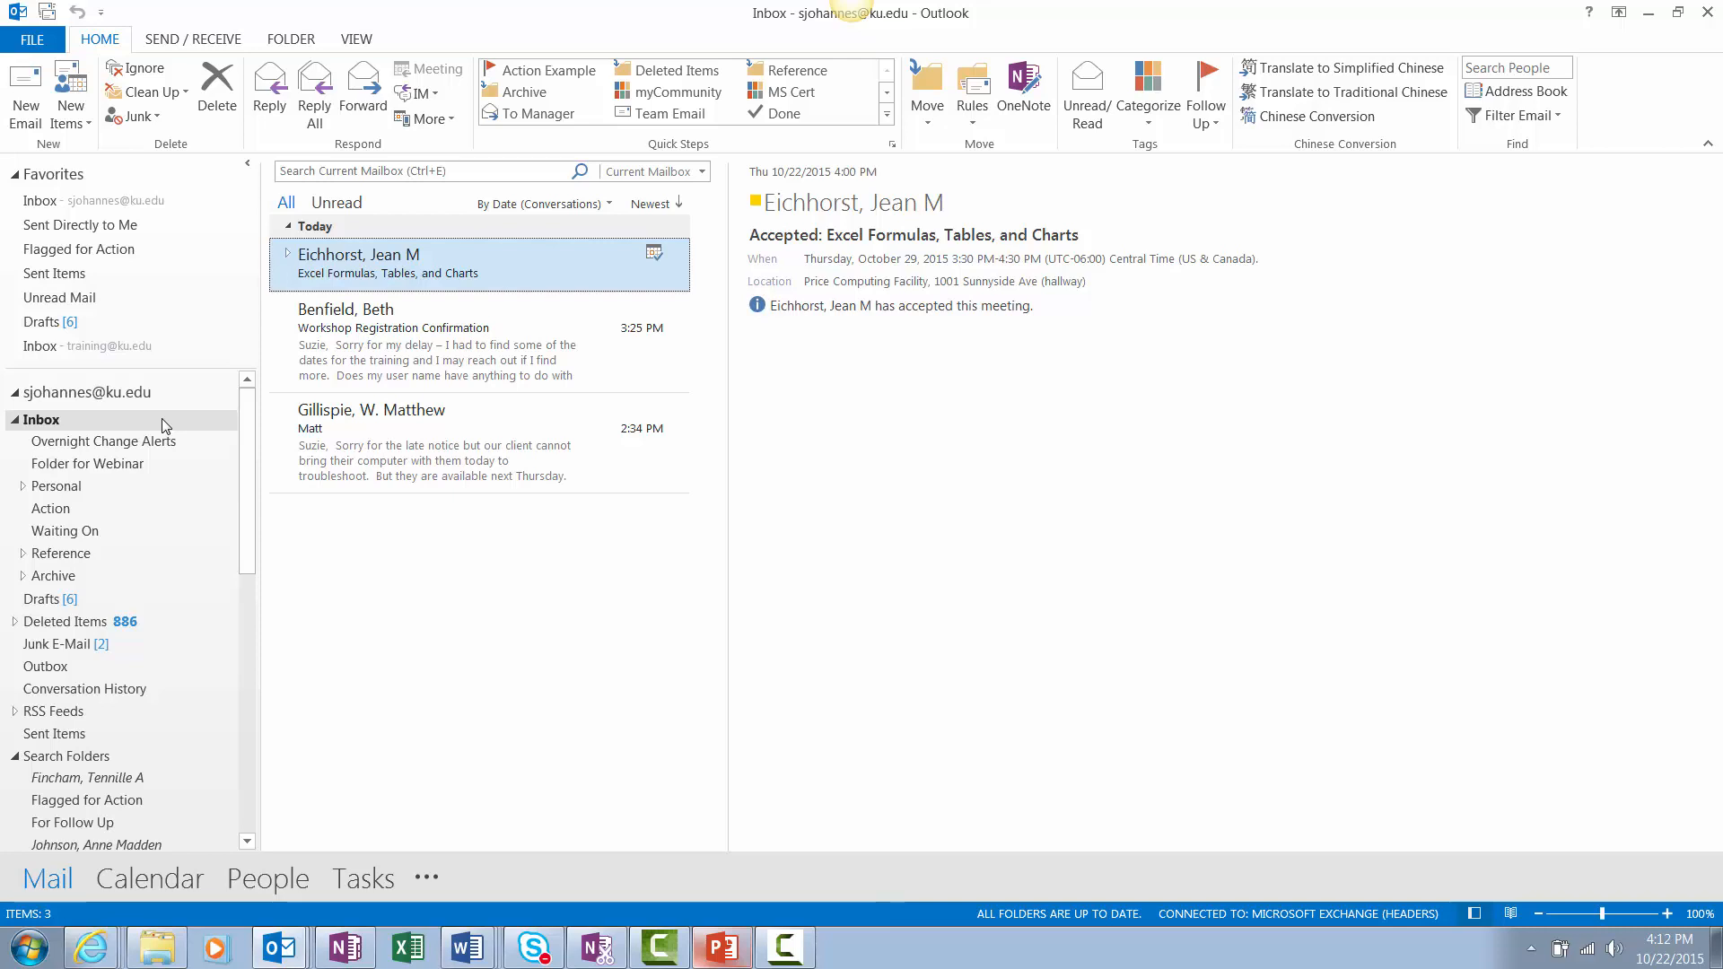
# Switch to the PowerPoint presentation and start the slide show from slide 17, "The 4 Ds"
pyautogui.click(723, 948)
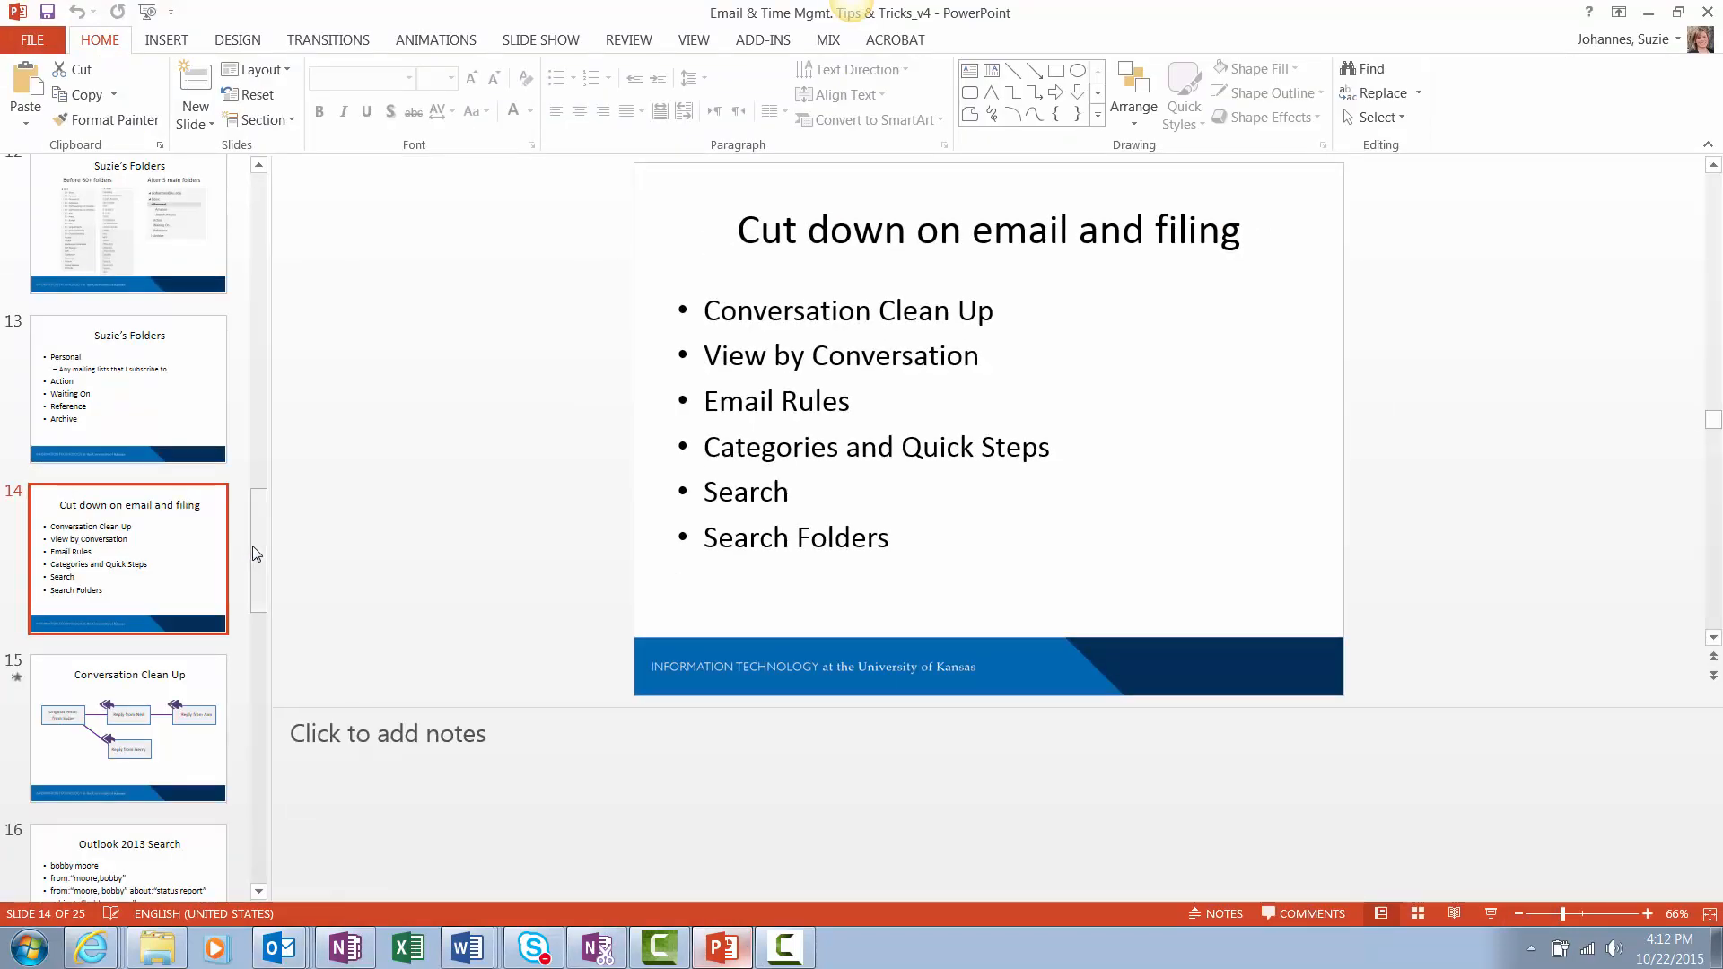
pyautogui.moveTo(256, 554); pyautogui.dragTo(260, 640)
pyautogui.click(134, 574)
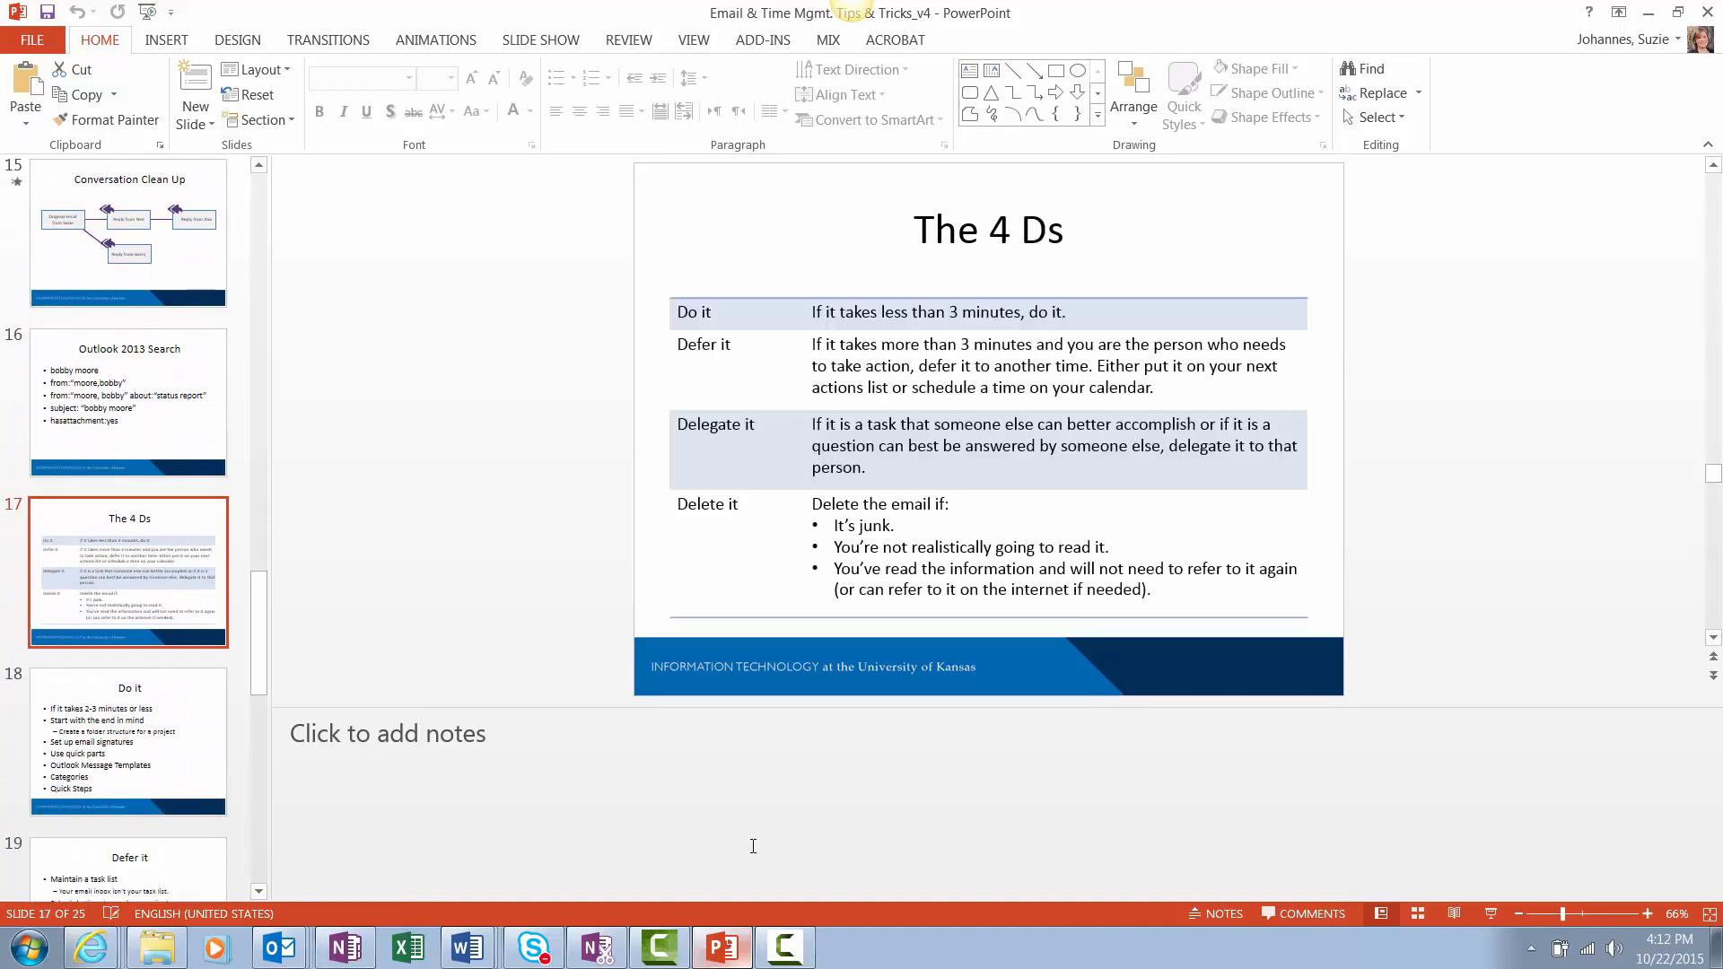
pyautogui.click(1488, 914)
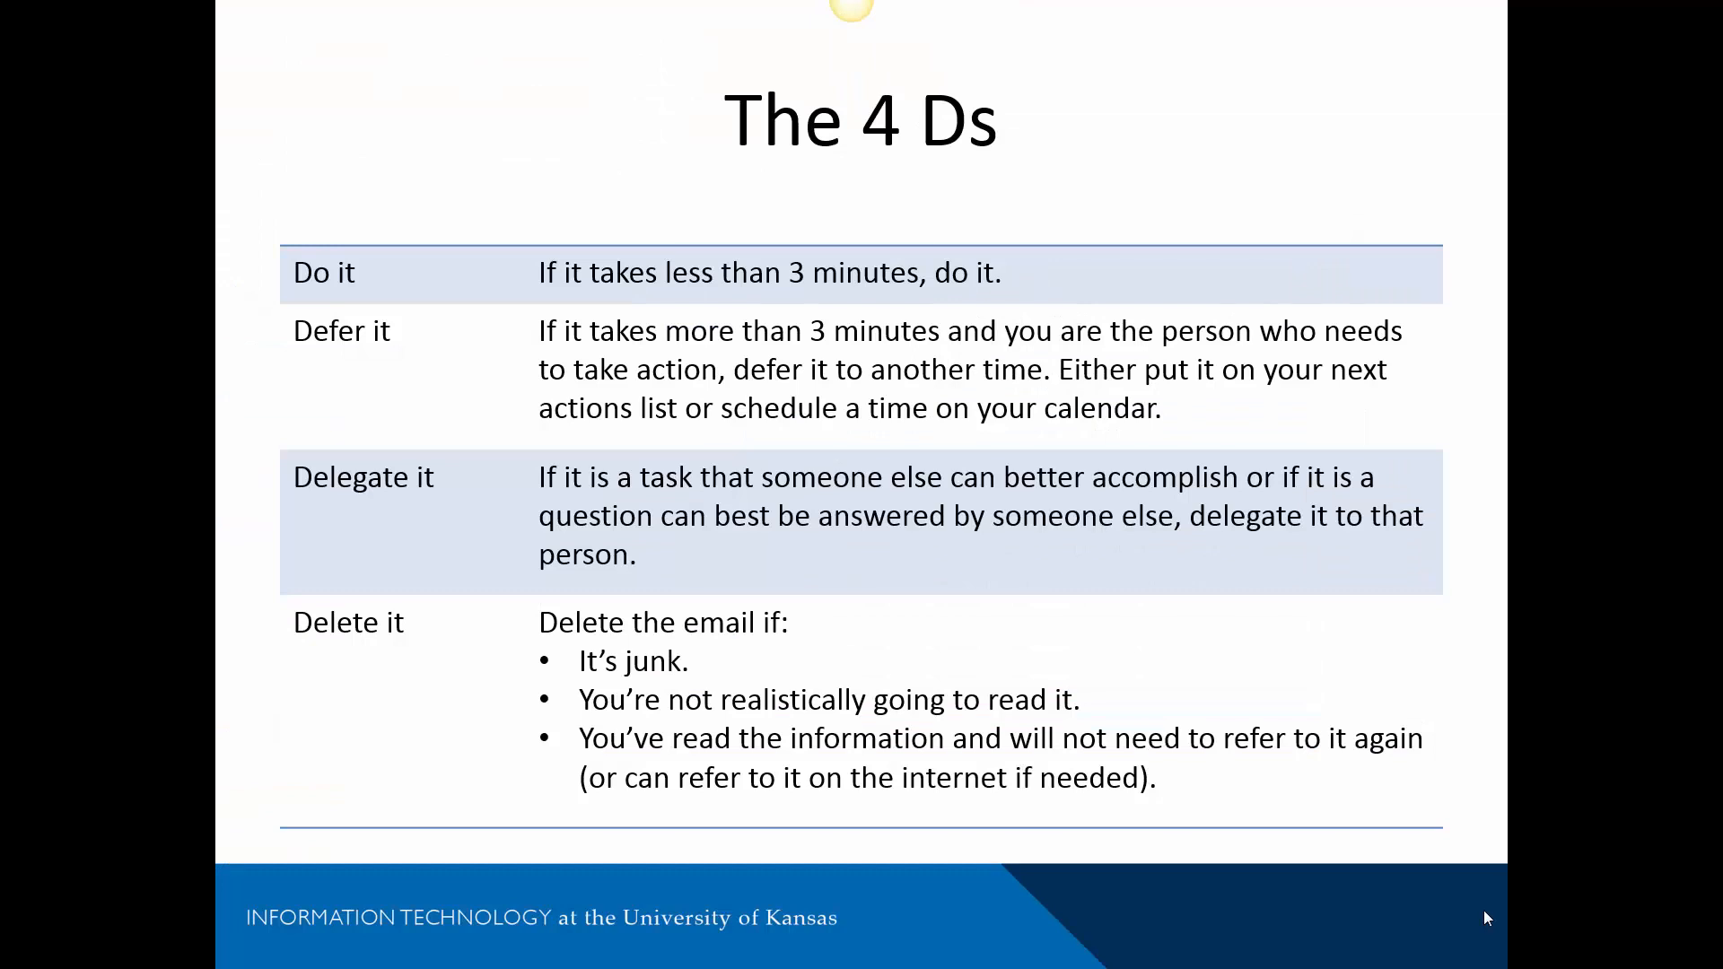
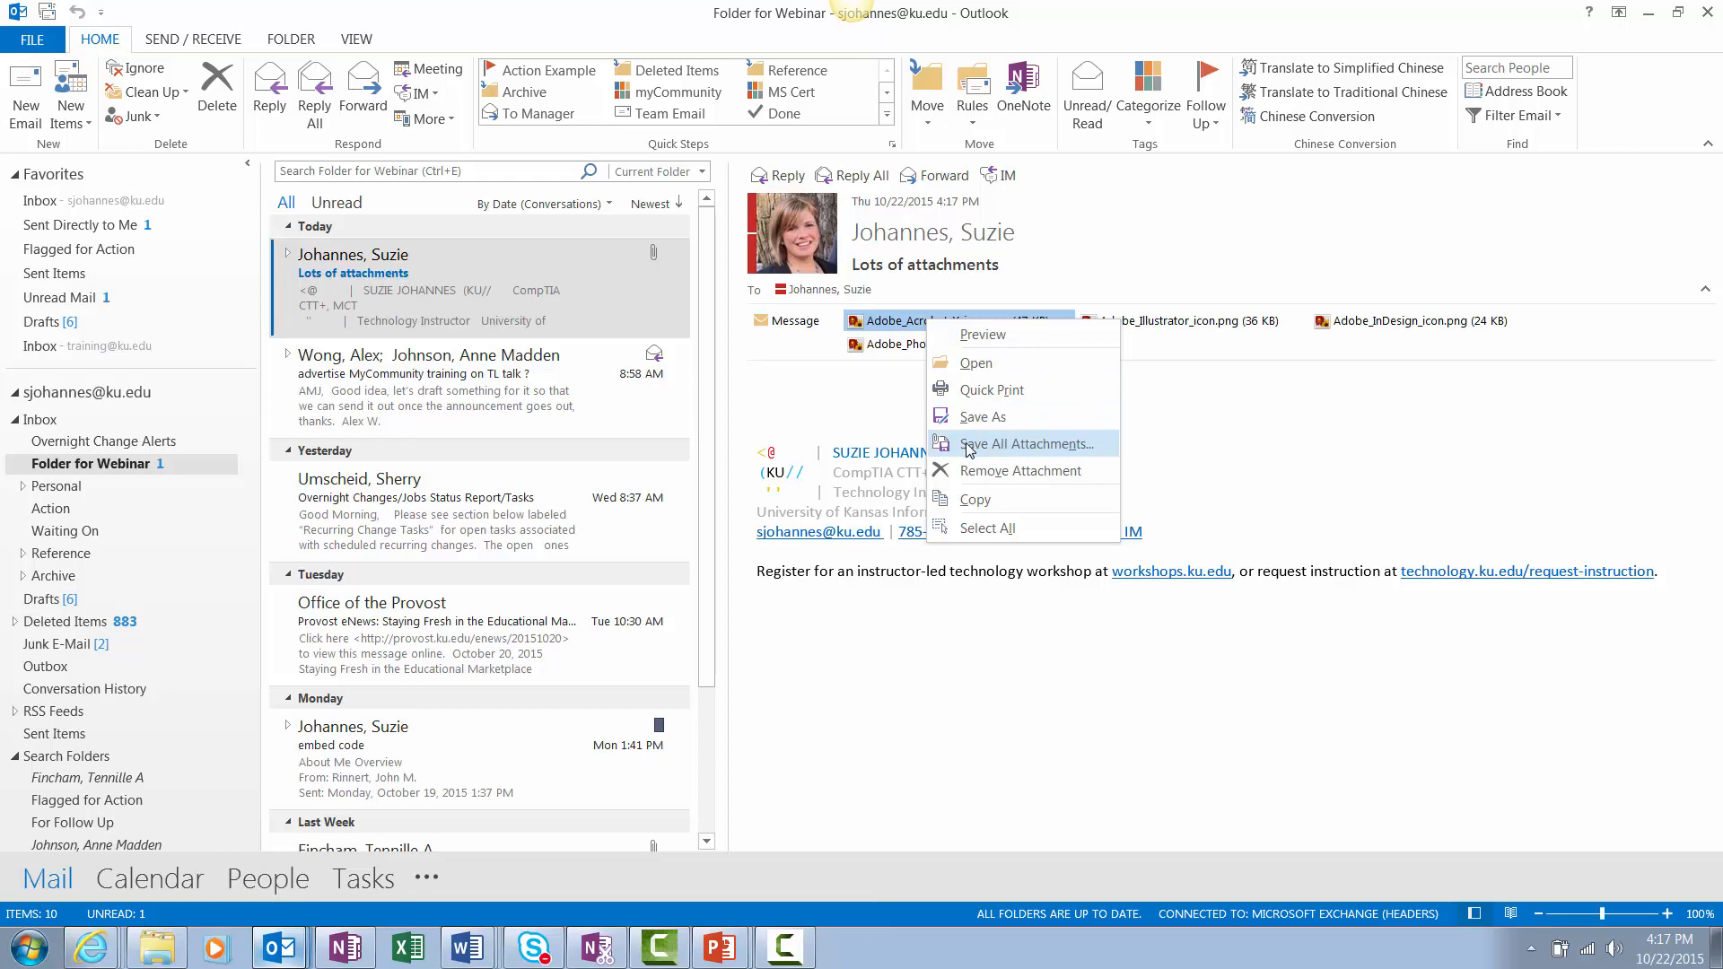
# Start saving all attachments of the "Lots of attachments" message and browse to the Images folder on the Tech Instruction (Z:) drive
pyautogui.click(969, 445)
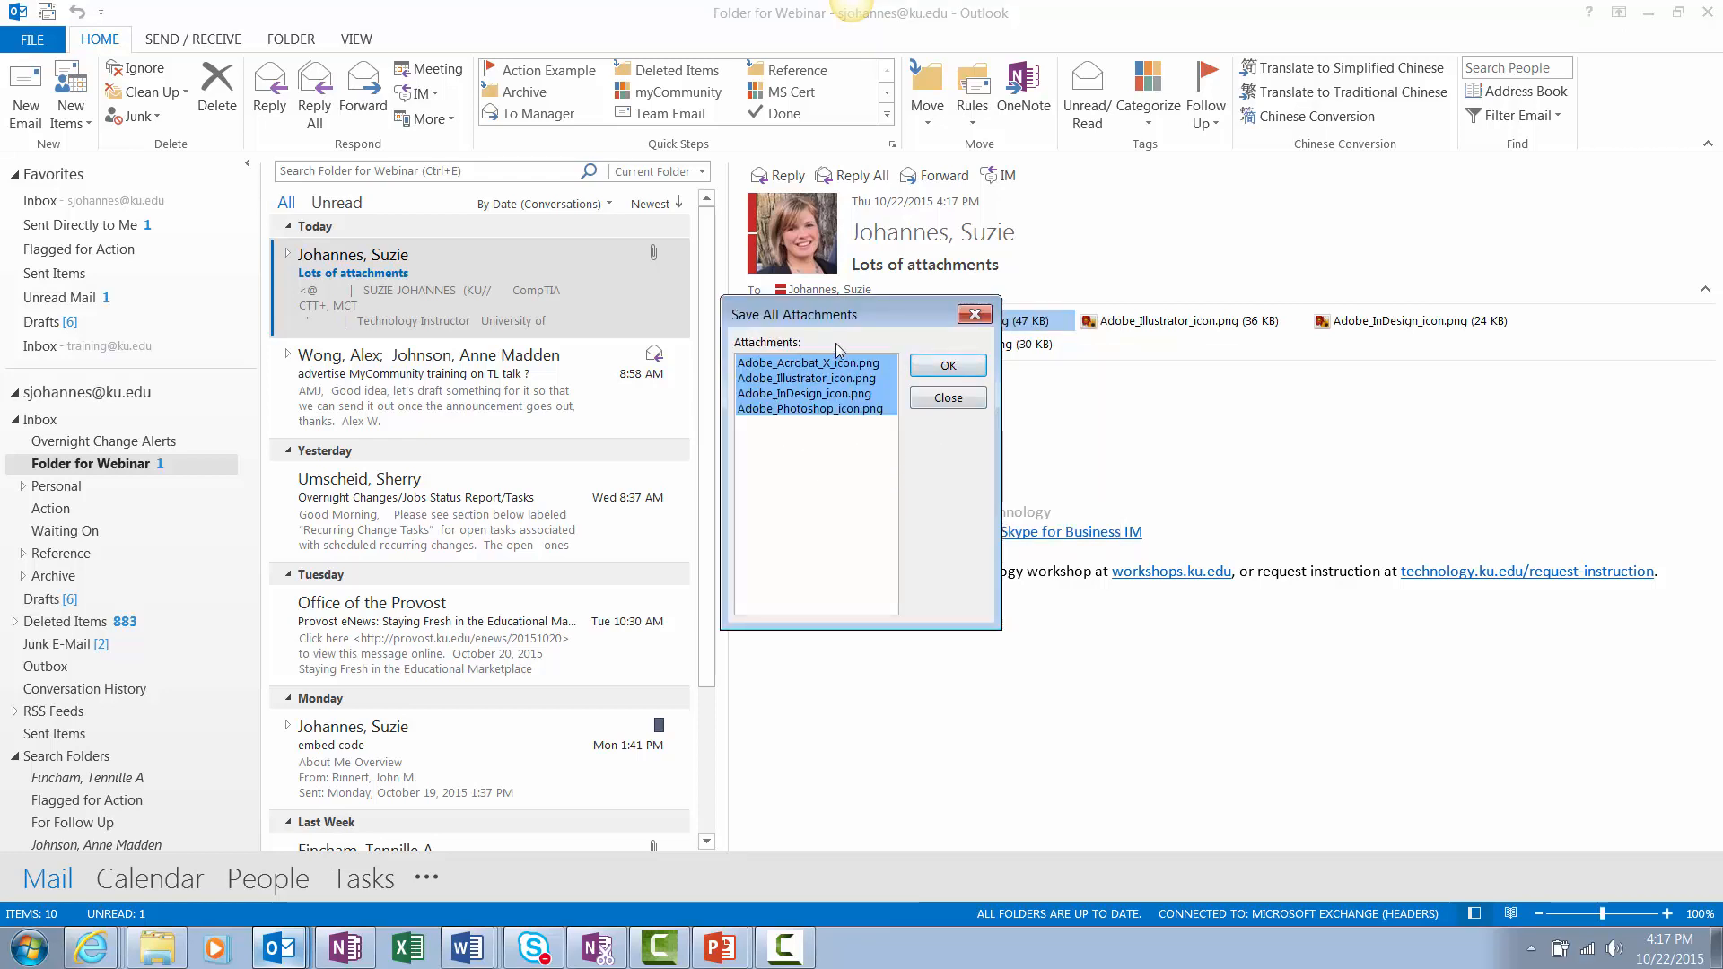
pyautogui.click(936, 370)
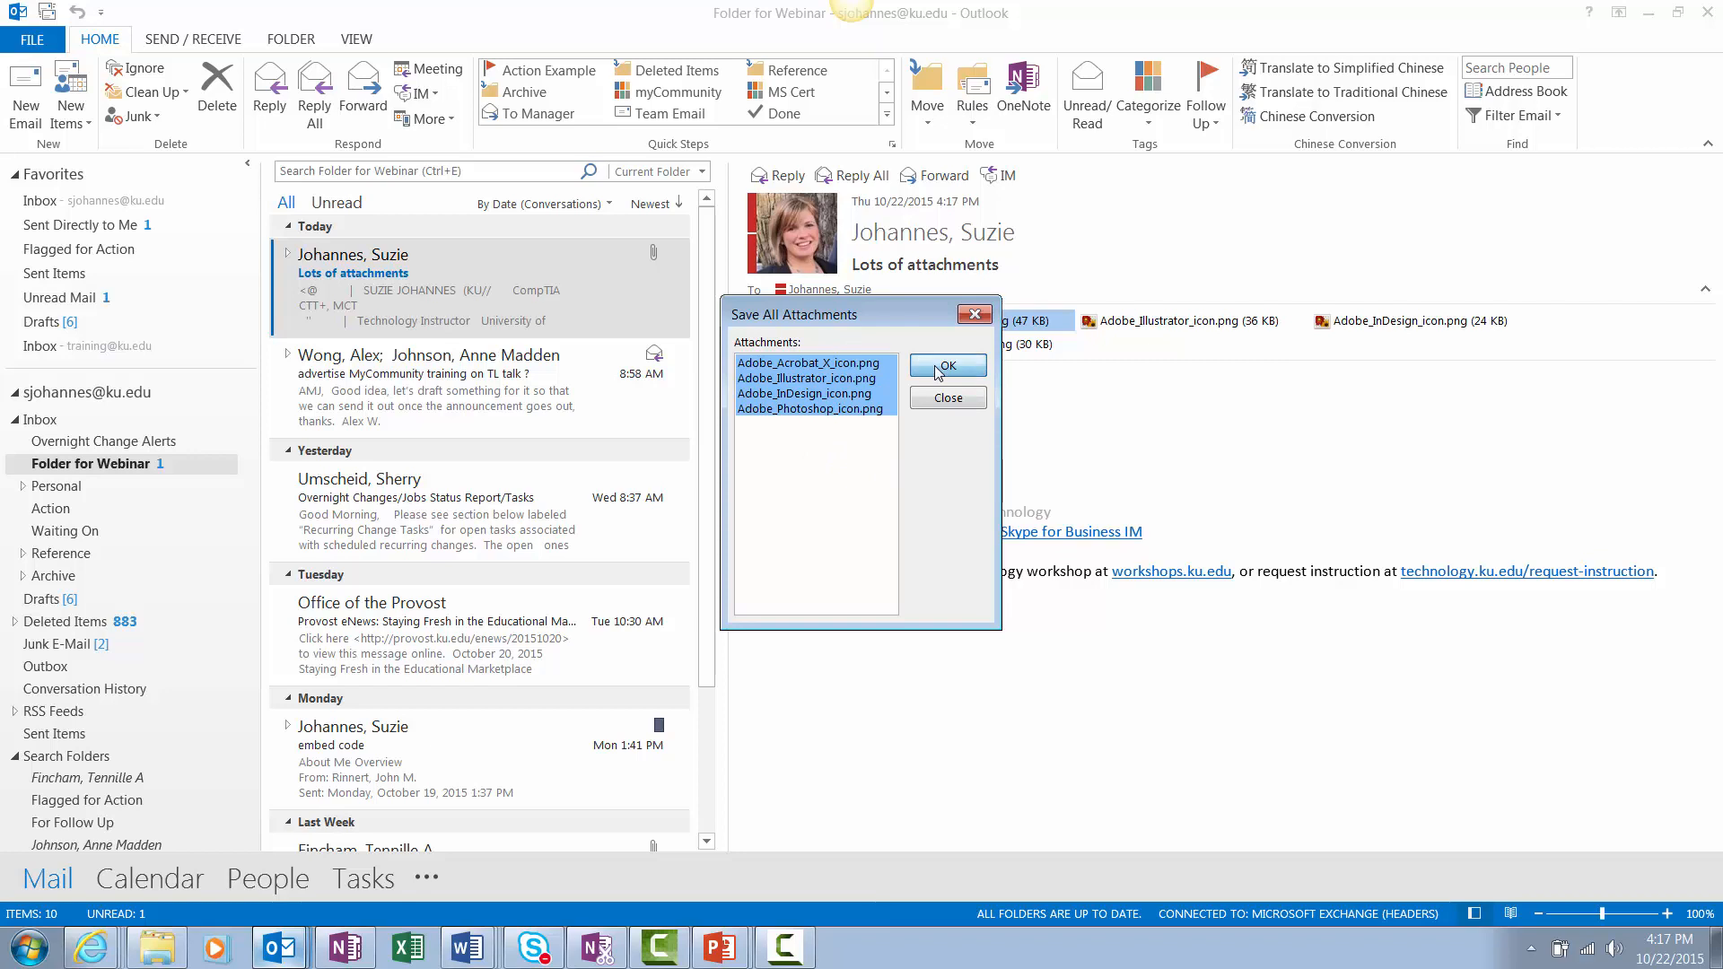
pyautogui.moveTo(930, 348); pyautogui.dragTo(554, 260)
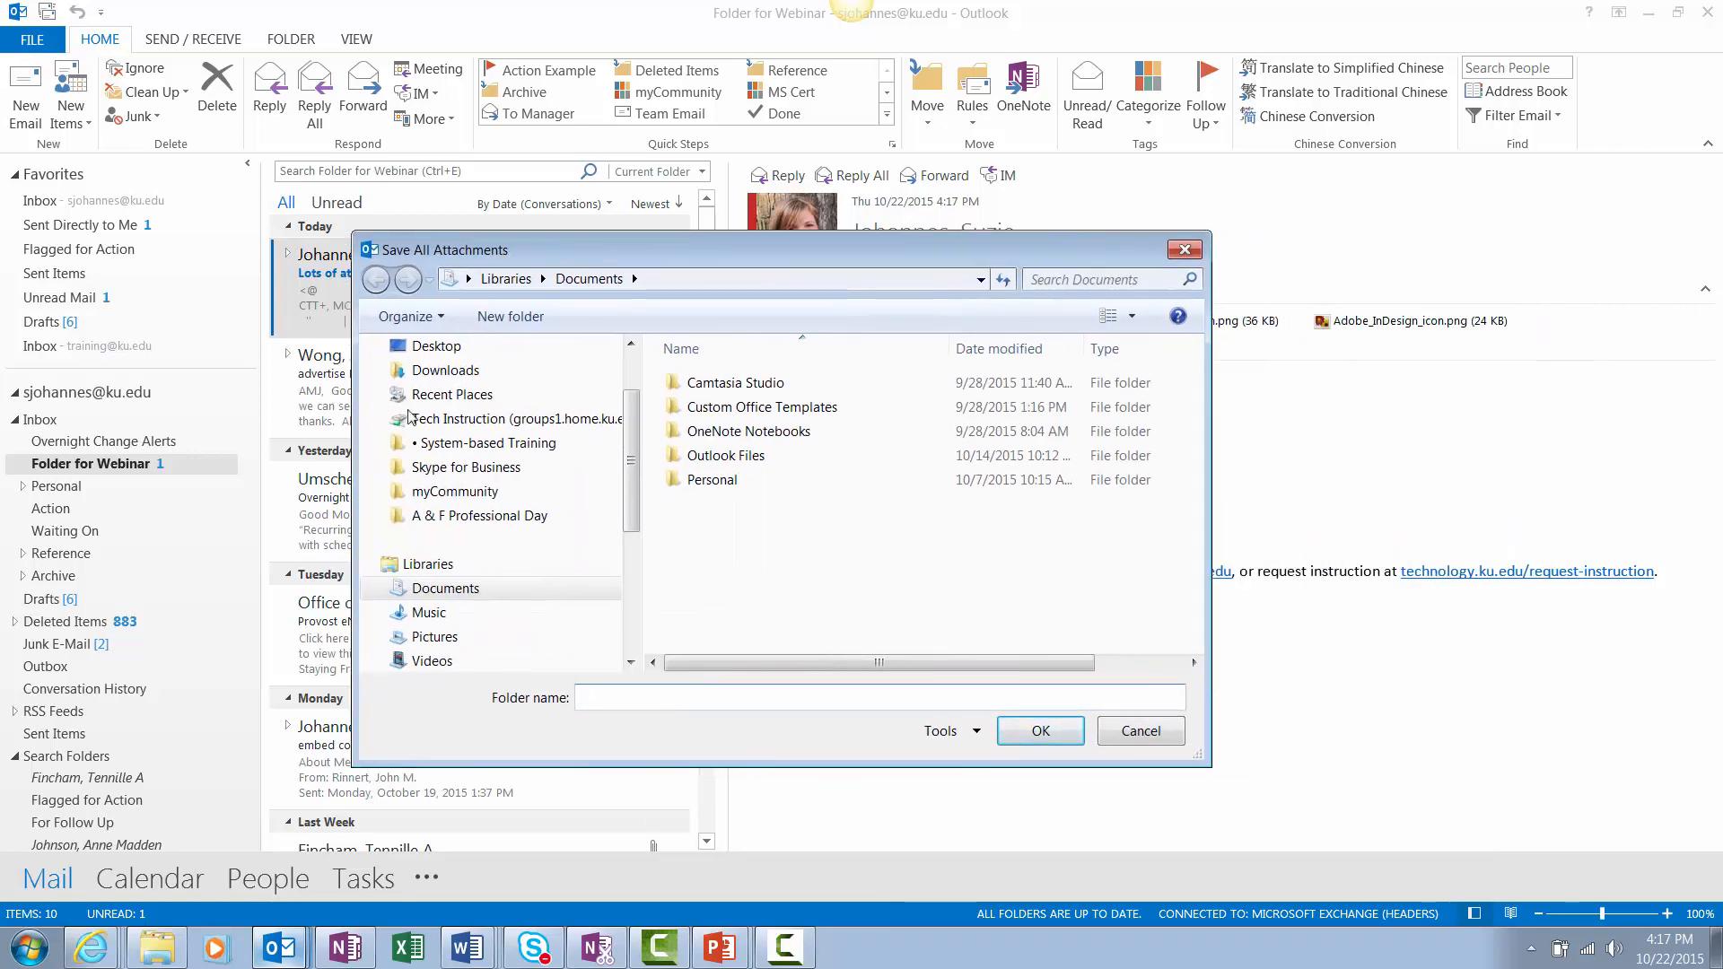
pyautogui.click(529, 420)
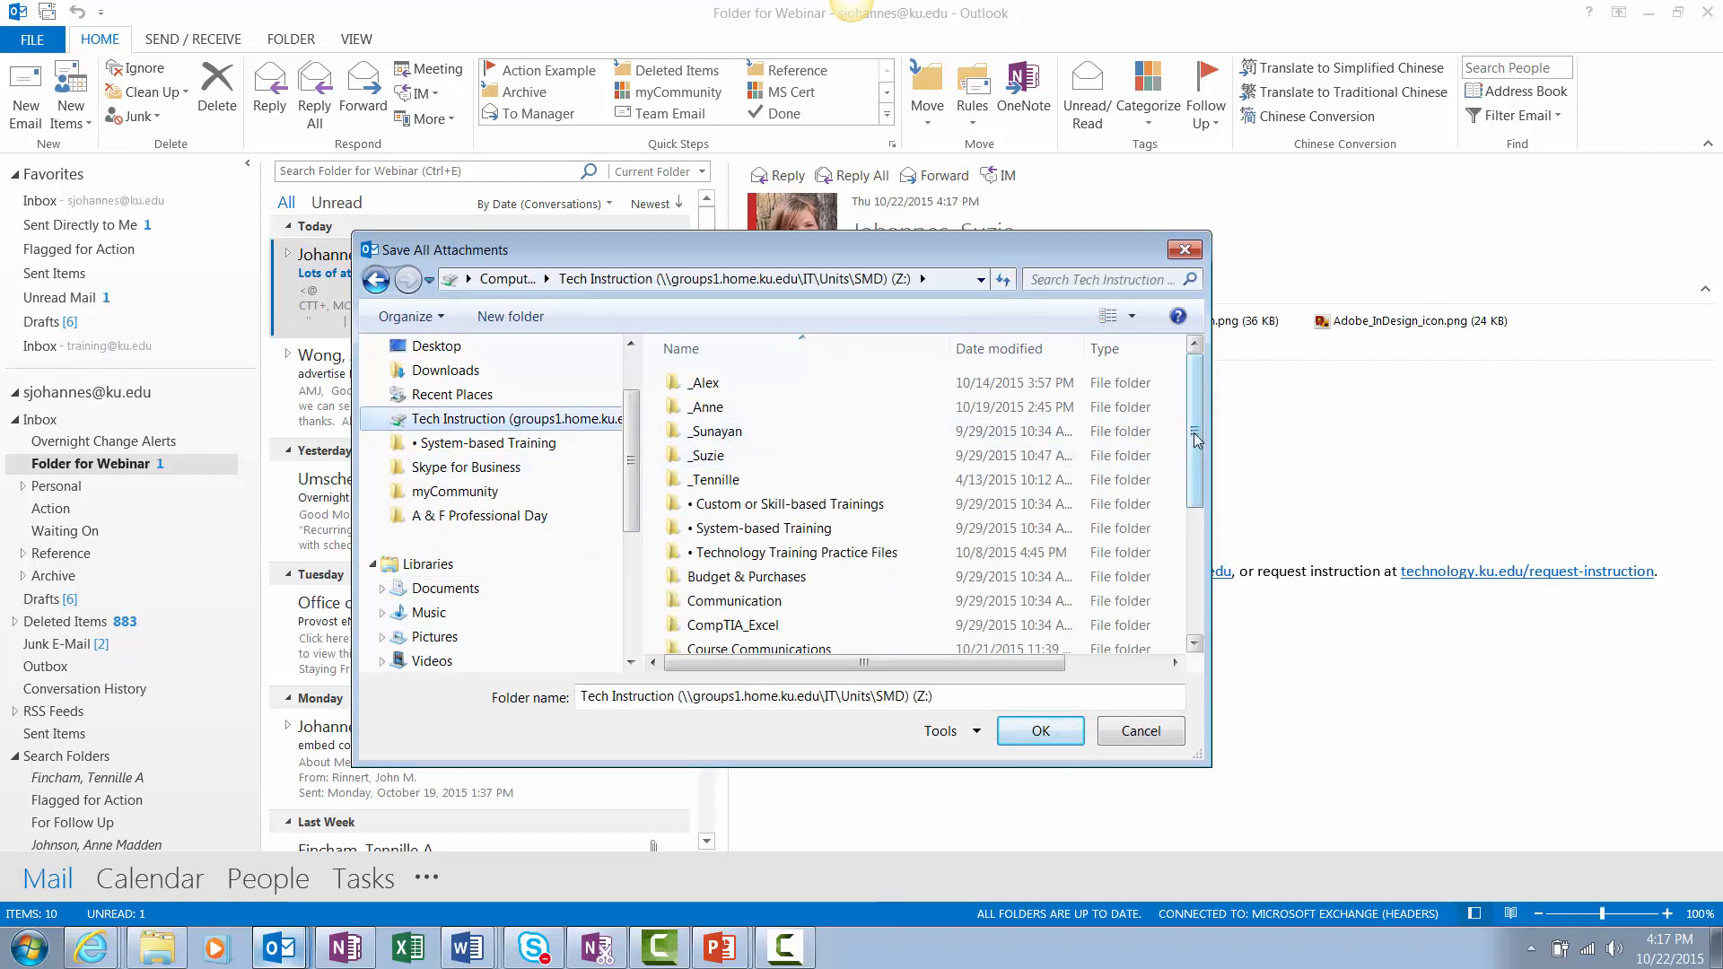
pyautogui.scroll(-1, 1179, 563)
pyautogui.scroll(-3, 1180, 563)
pyautogui.click(765, 448)
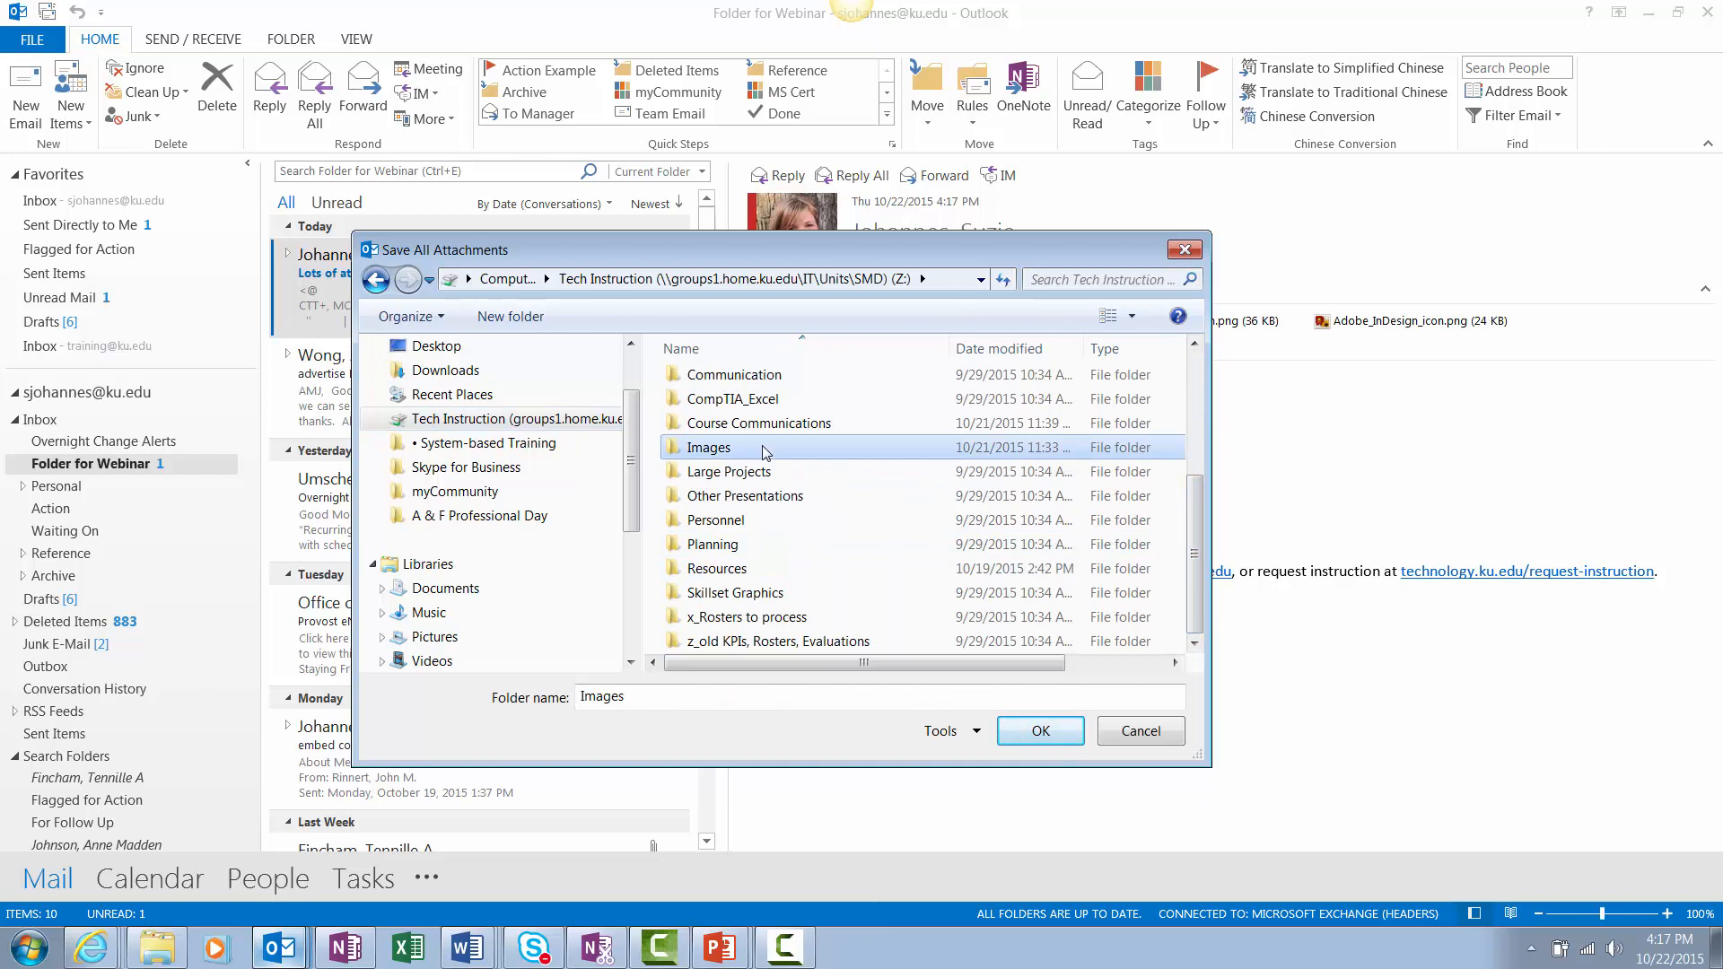
pyautogui.doubleClick(765, 448)
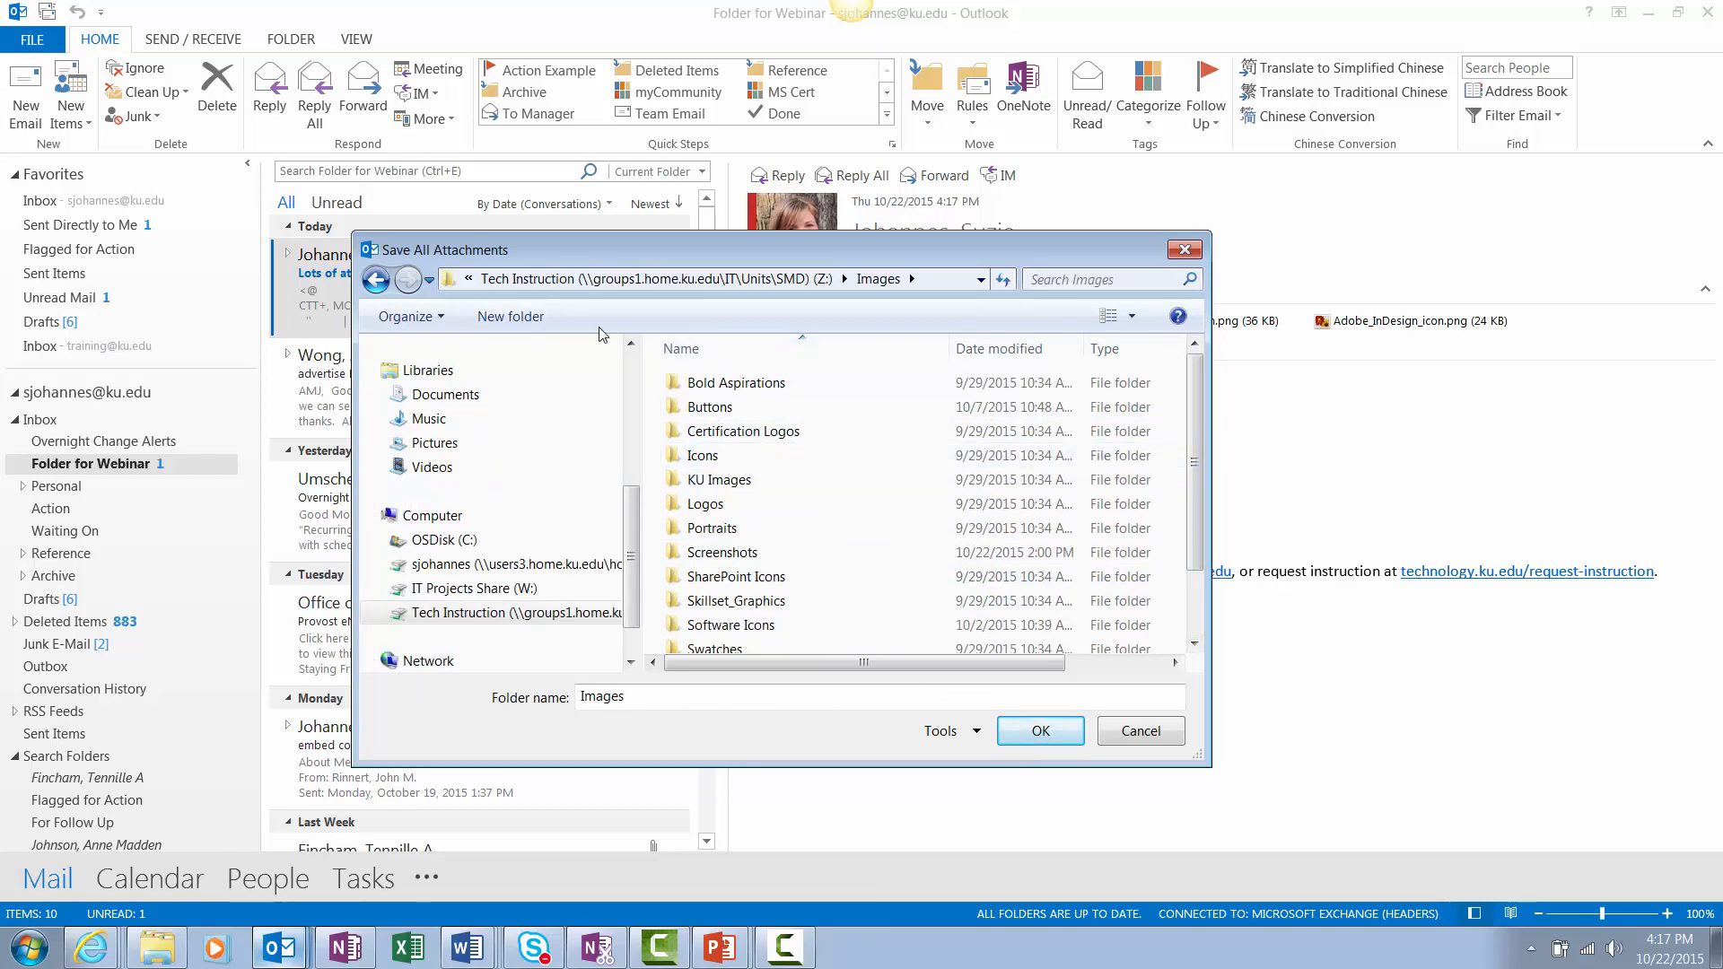
# Create a new folder named "Images for website" inside the Images folder
pyautogui.click(509, 317)
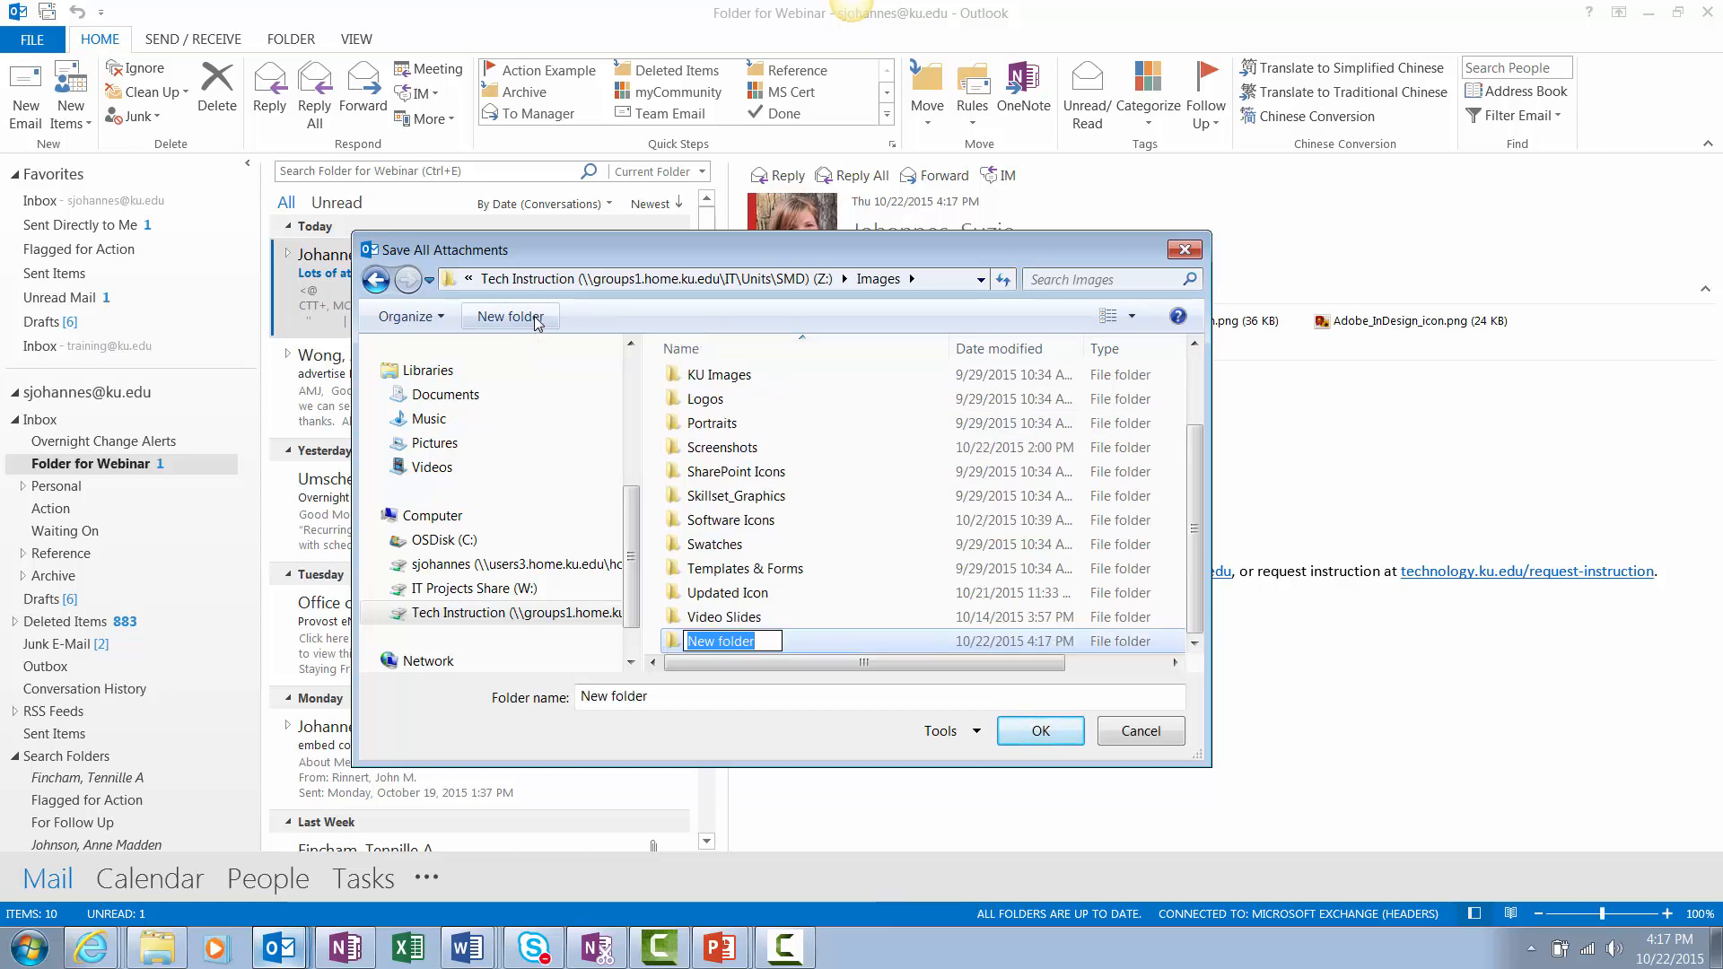
pyautogui.write('Images fr')
pyautogui.press('BackSpace')
pyautogui.write('or w')
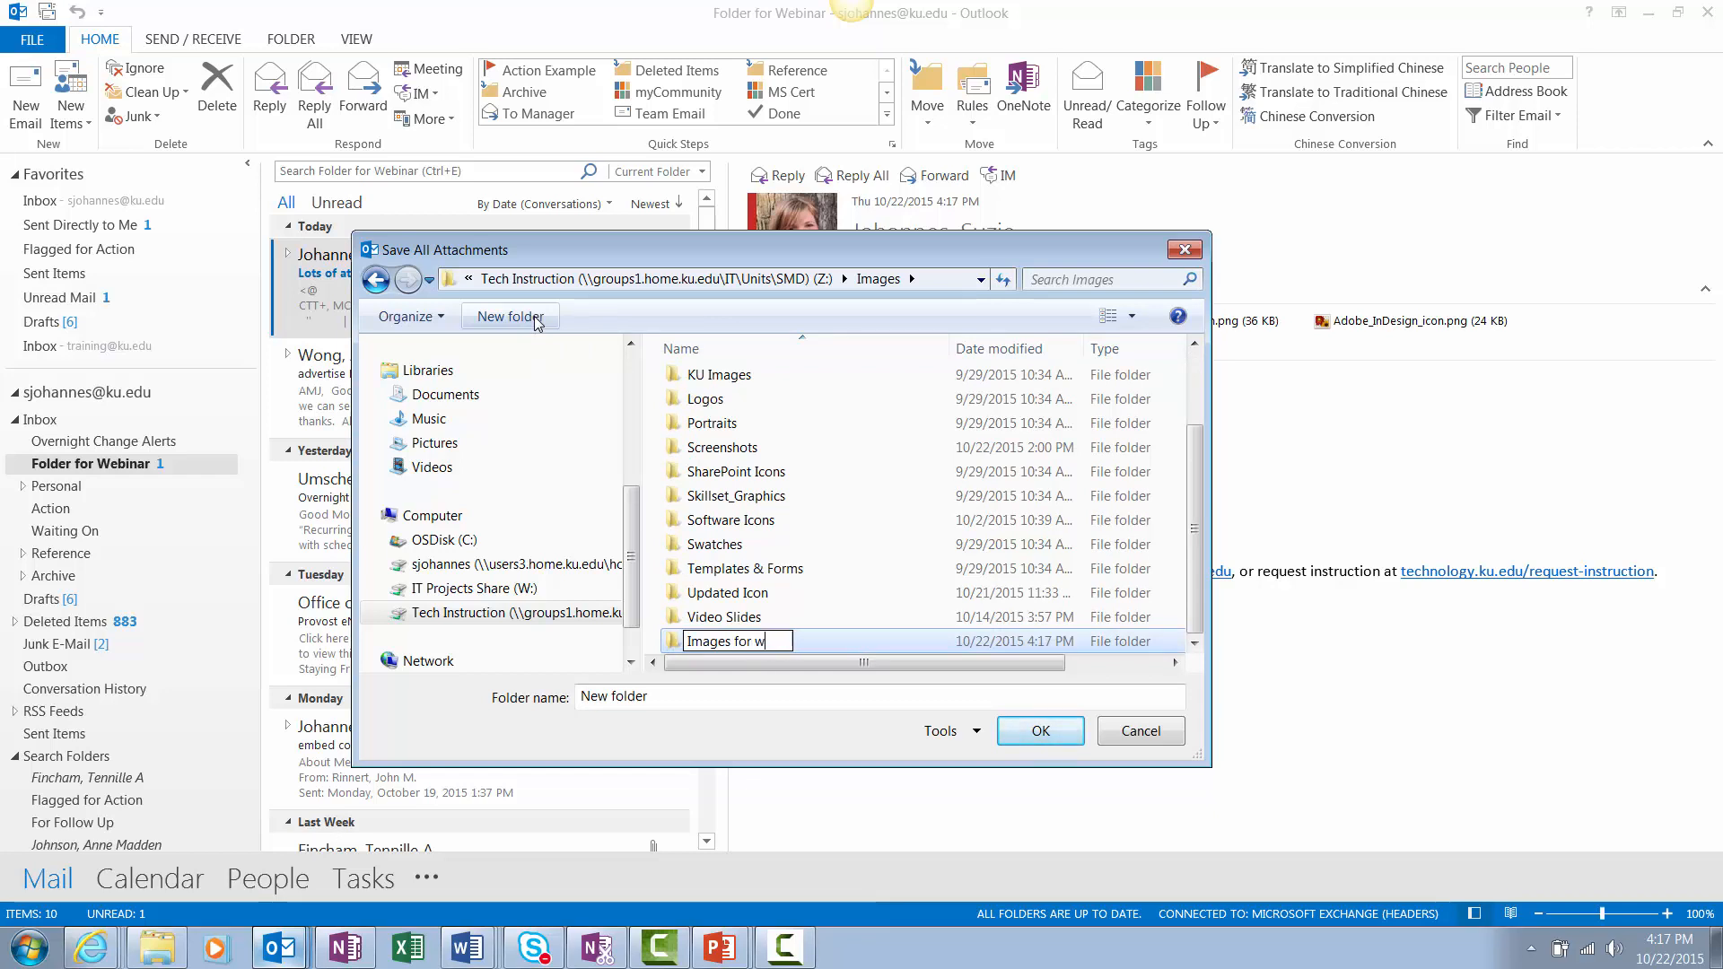
pyautogui.write('ebsite')
pyautogui.press('Return')
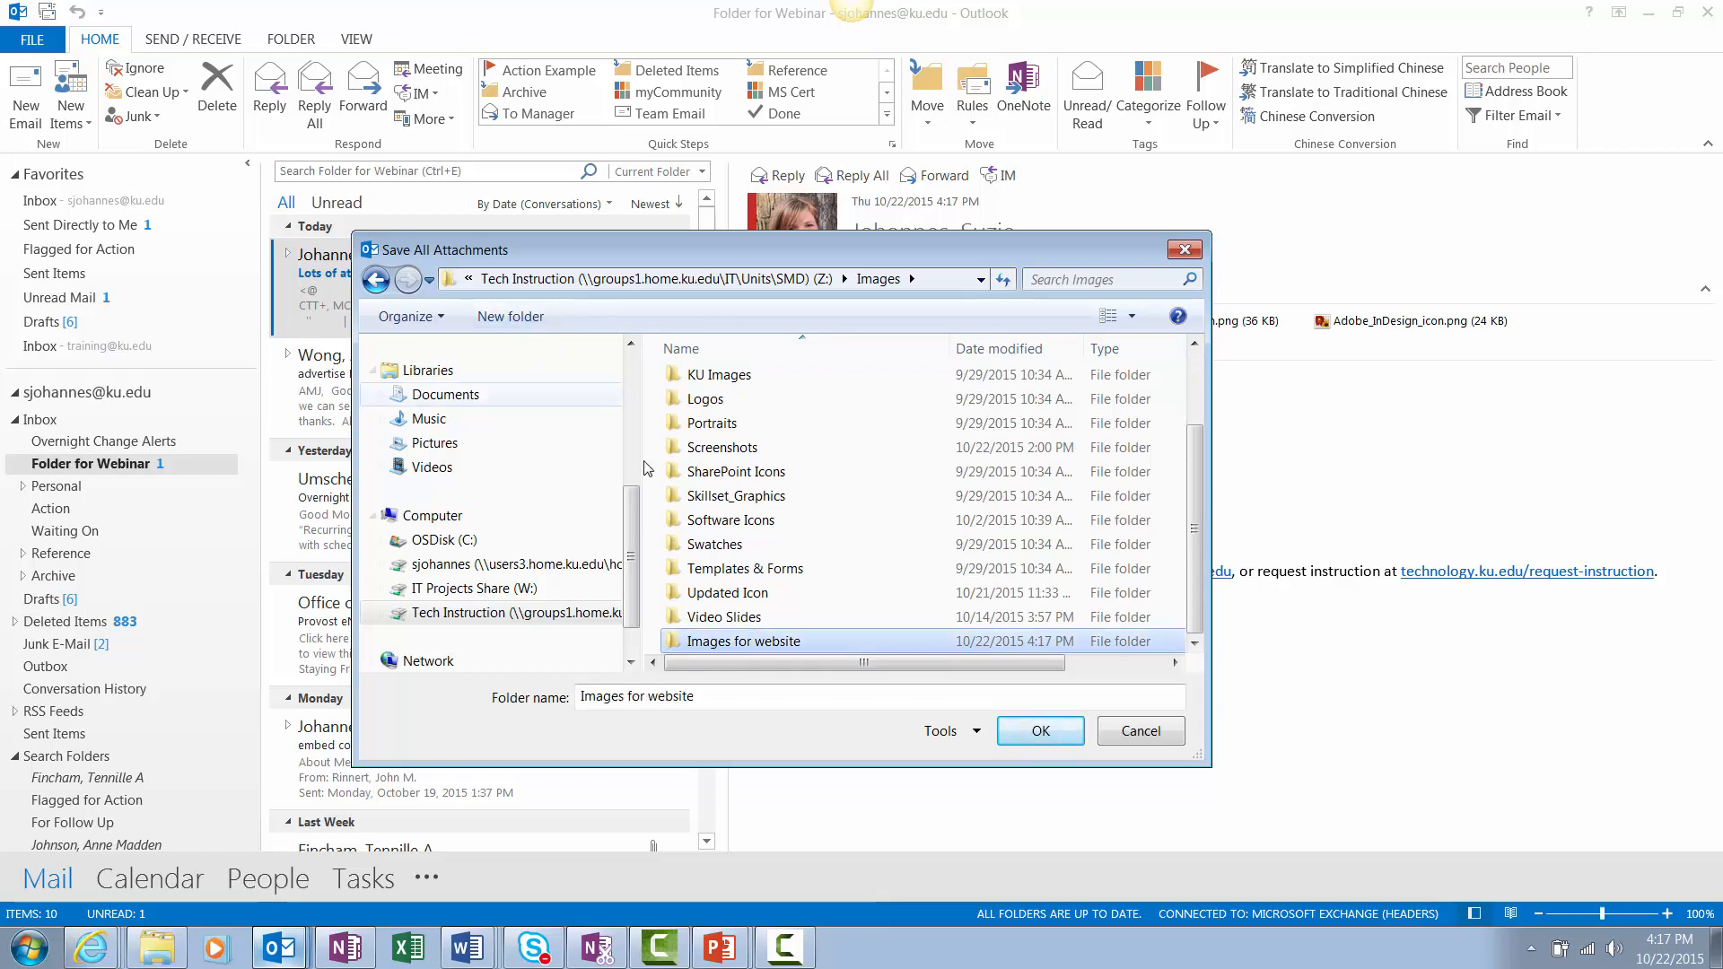
# Save all the selected attachments into the "Images for website" folder and close the attachment list
pyautogui.doubleClick(711, 641)
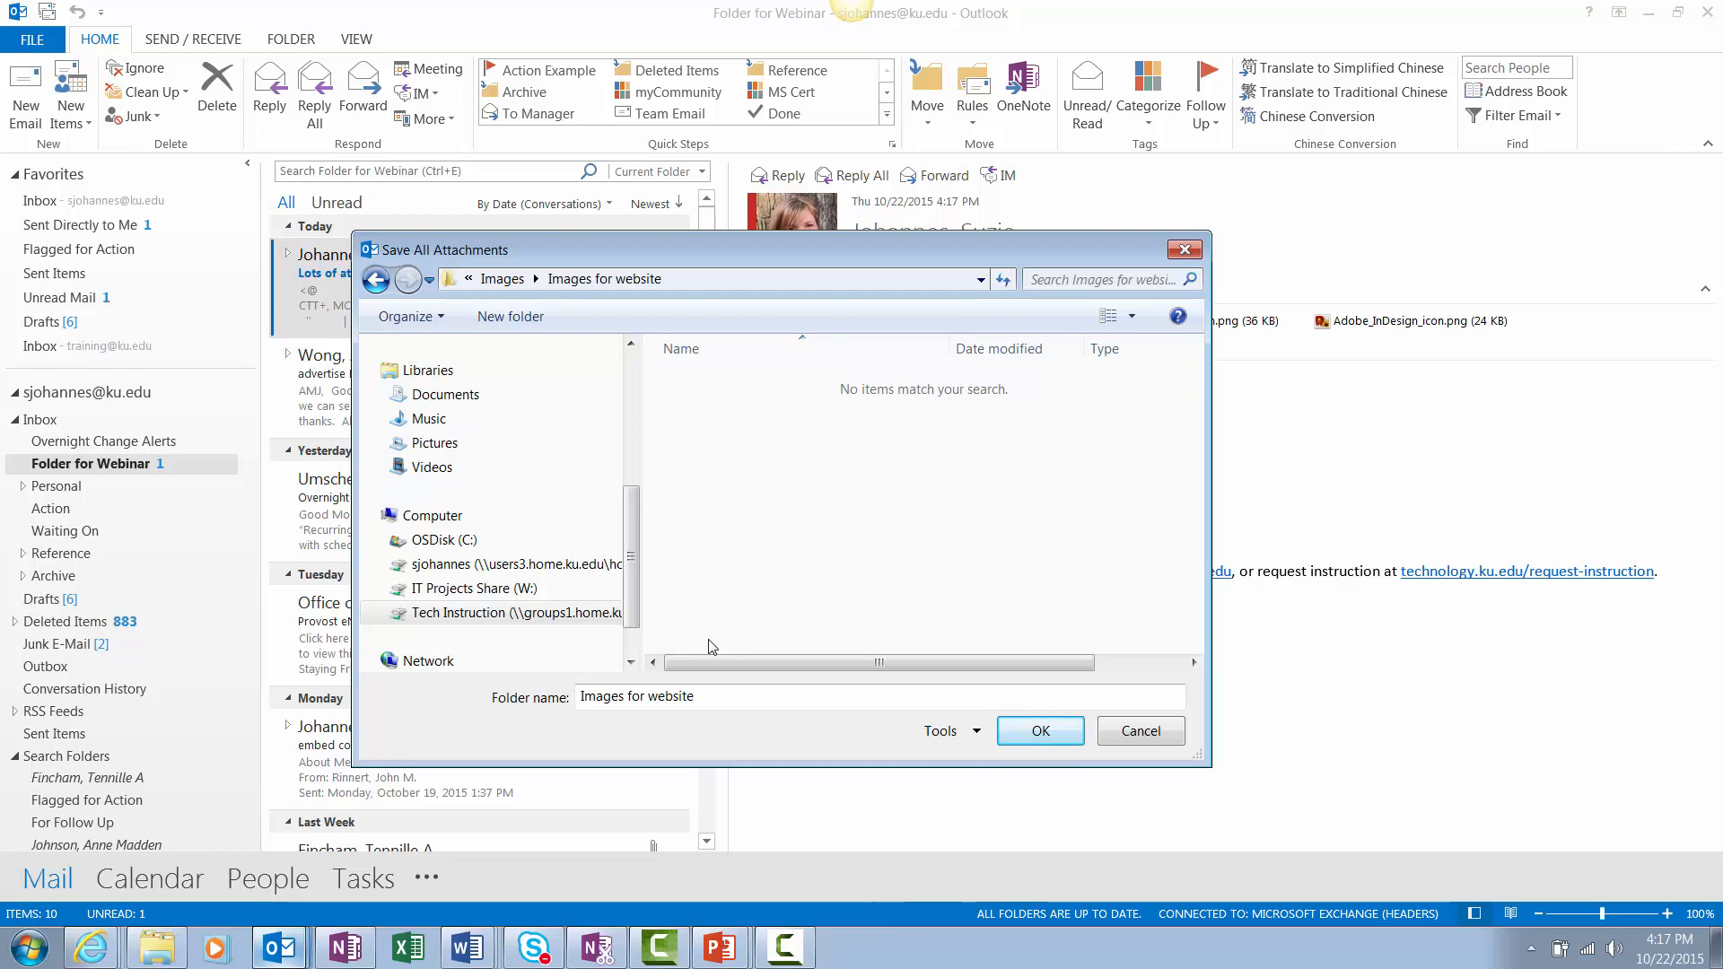
pyautogui.click(1013, 740)
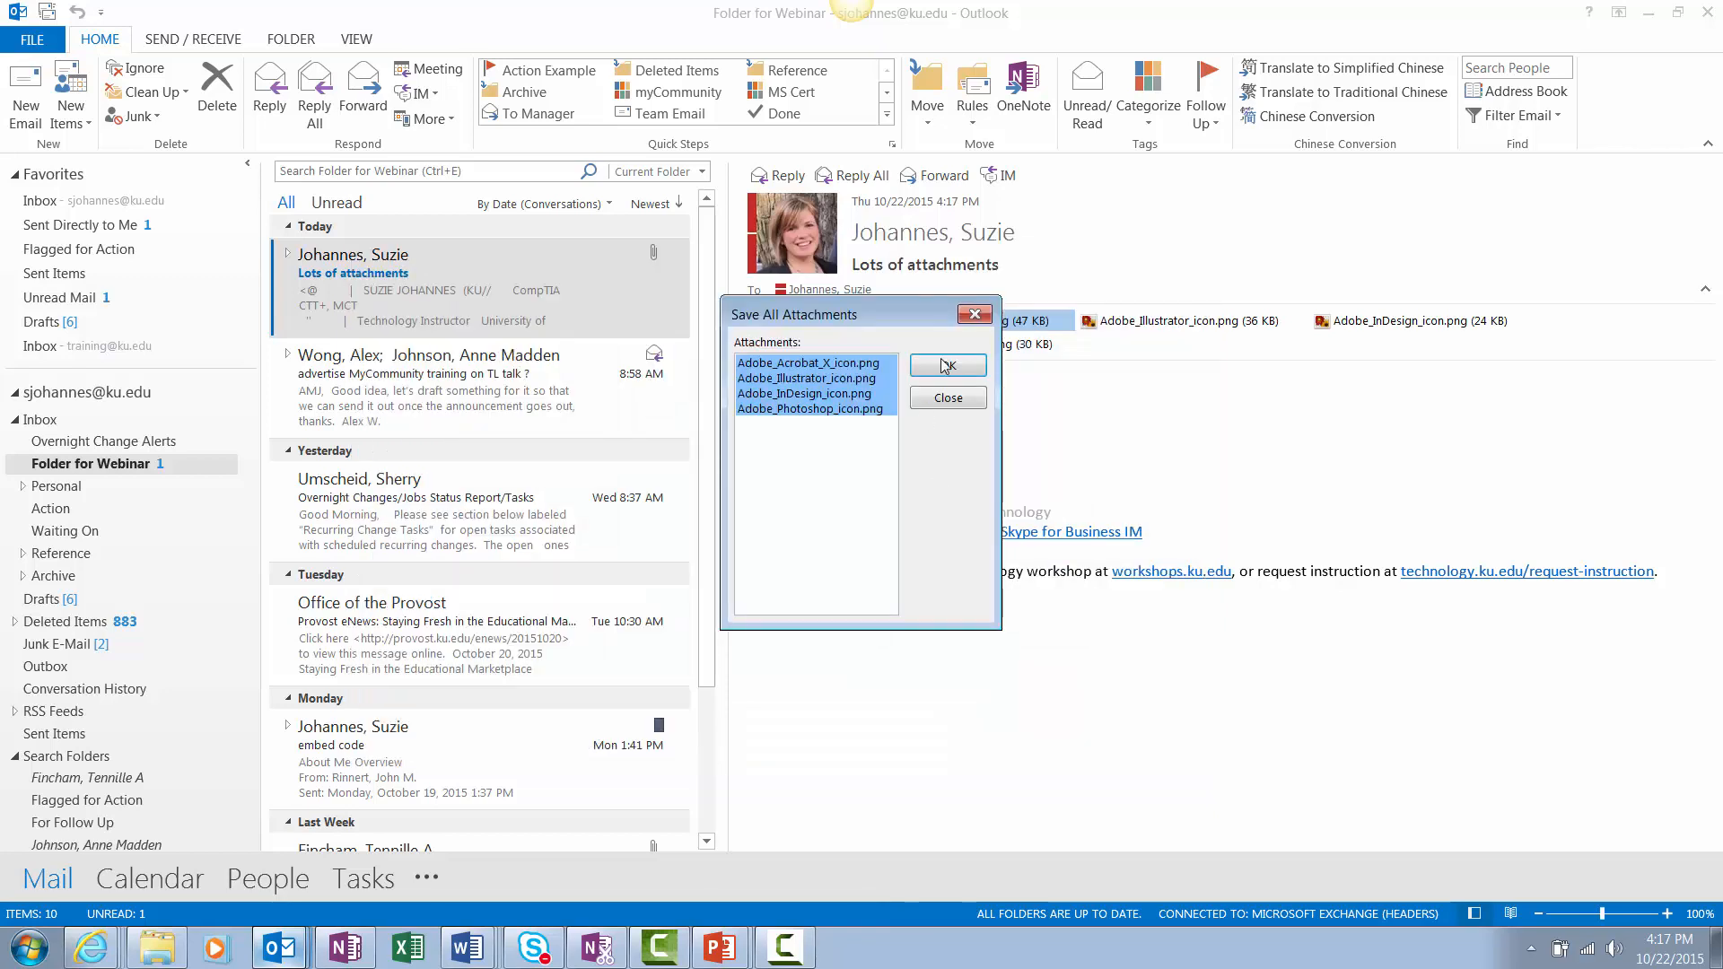
pyautogui.click(945, 366)
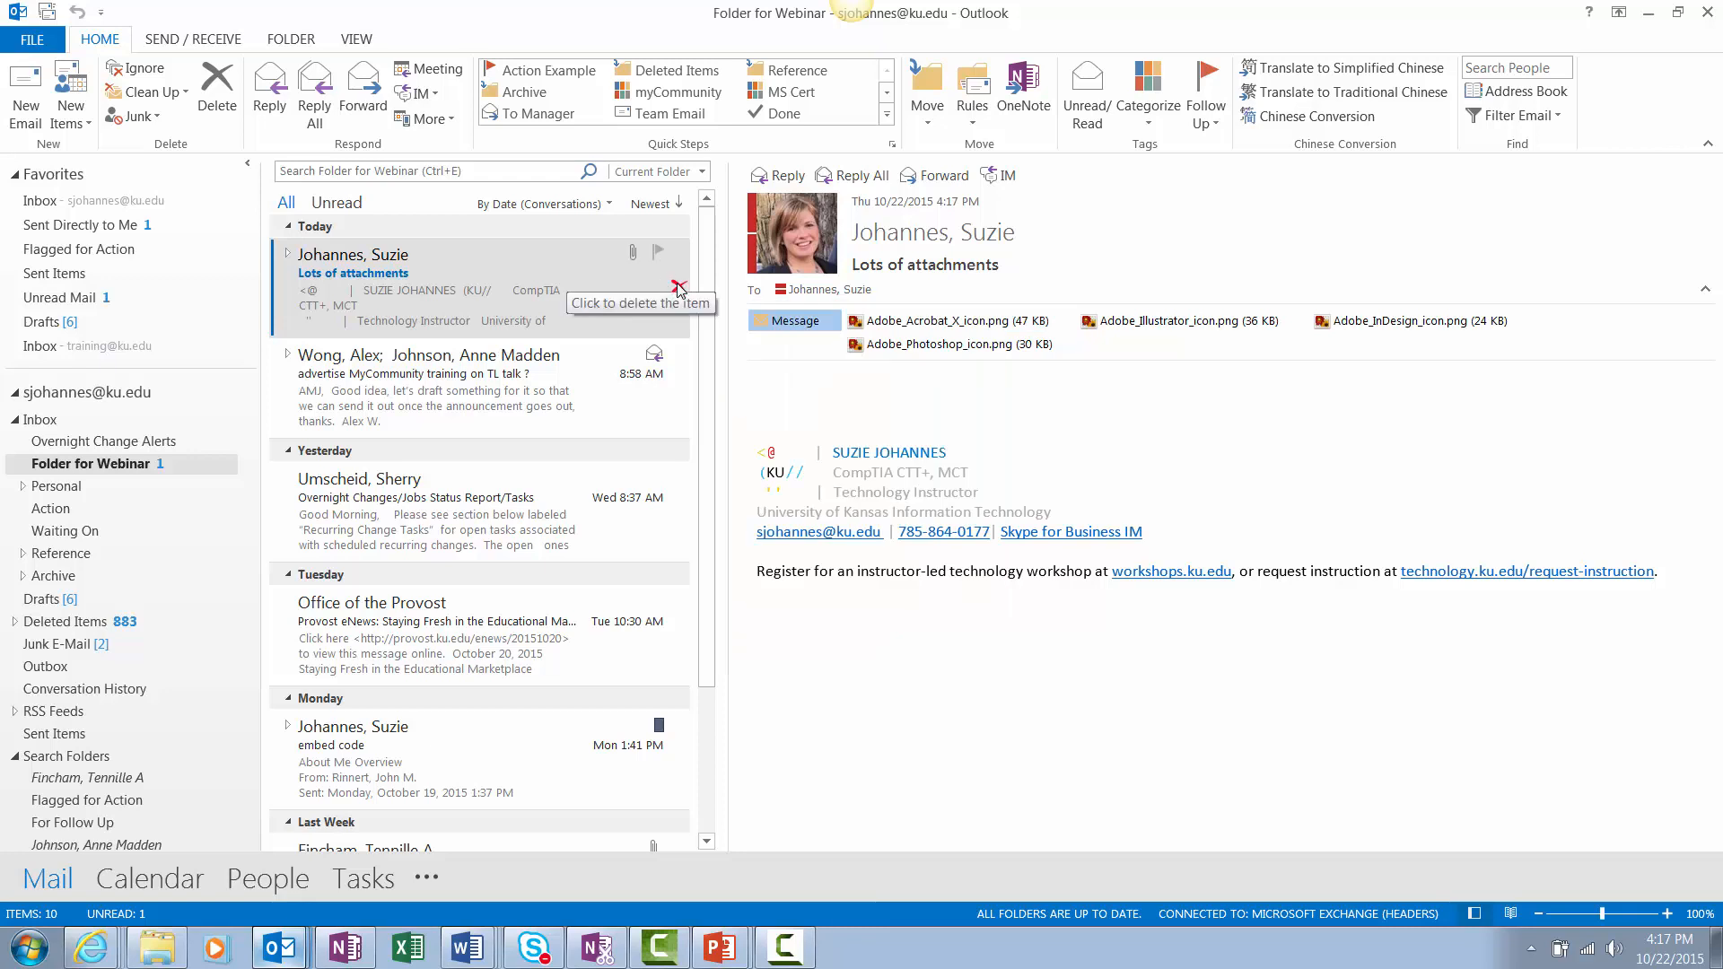
# Delete the "Lots of attachments" conversation from Folder for Webinar
pyautogui.click(678, 289)
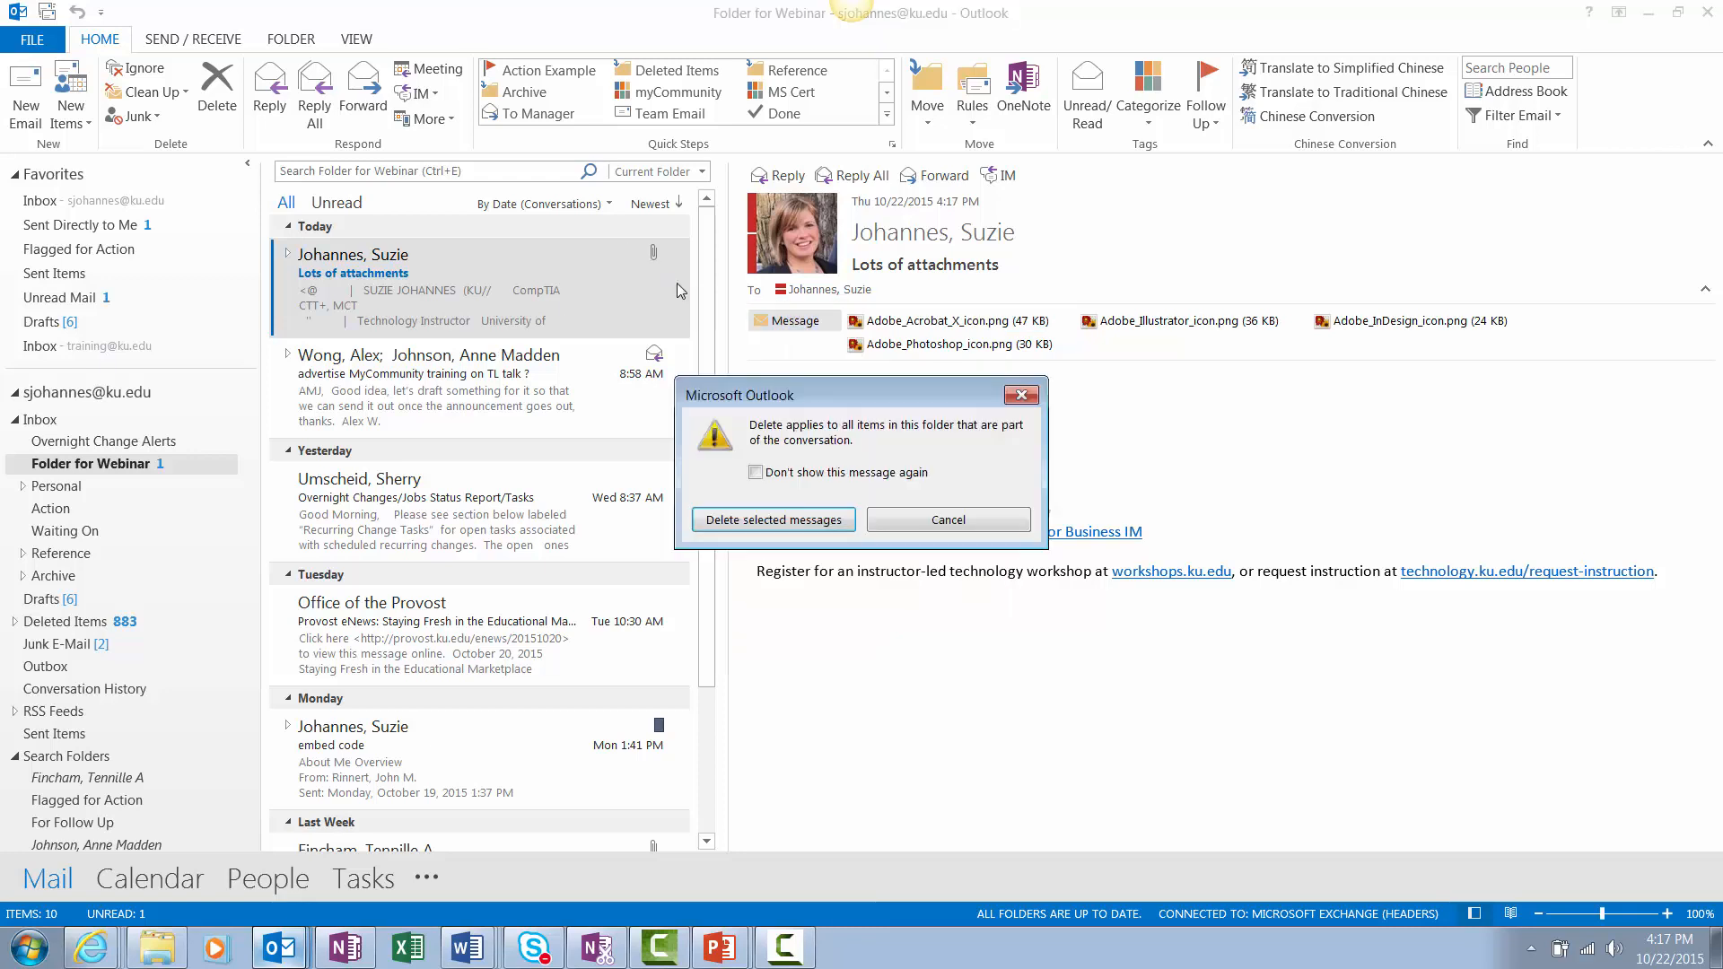
pyautogui.click(748, 522)
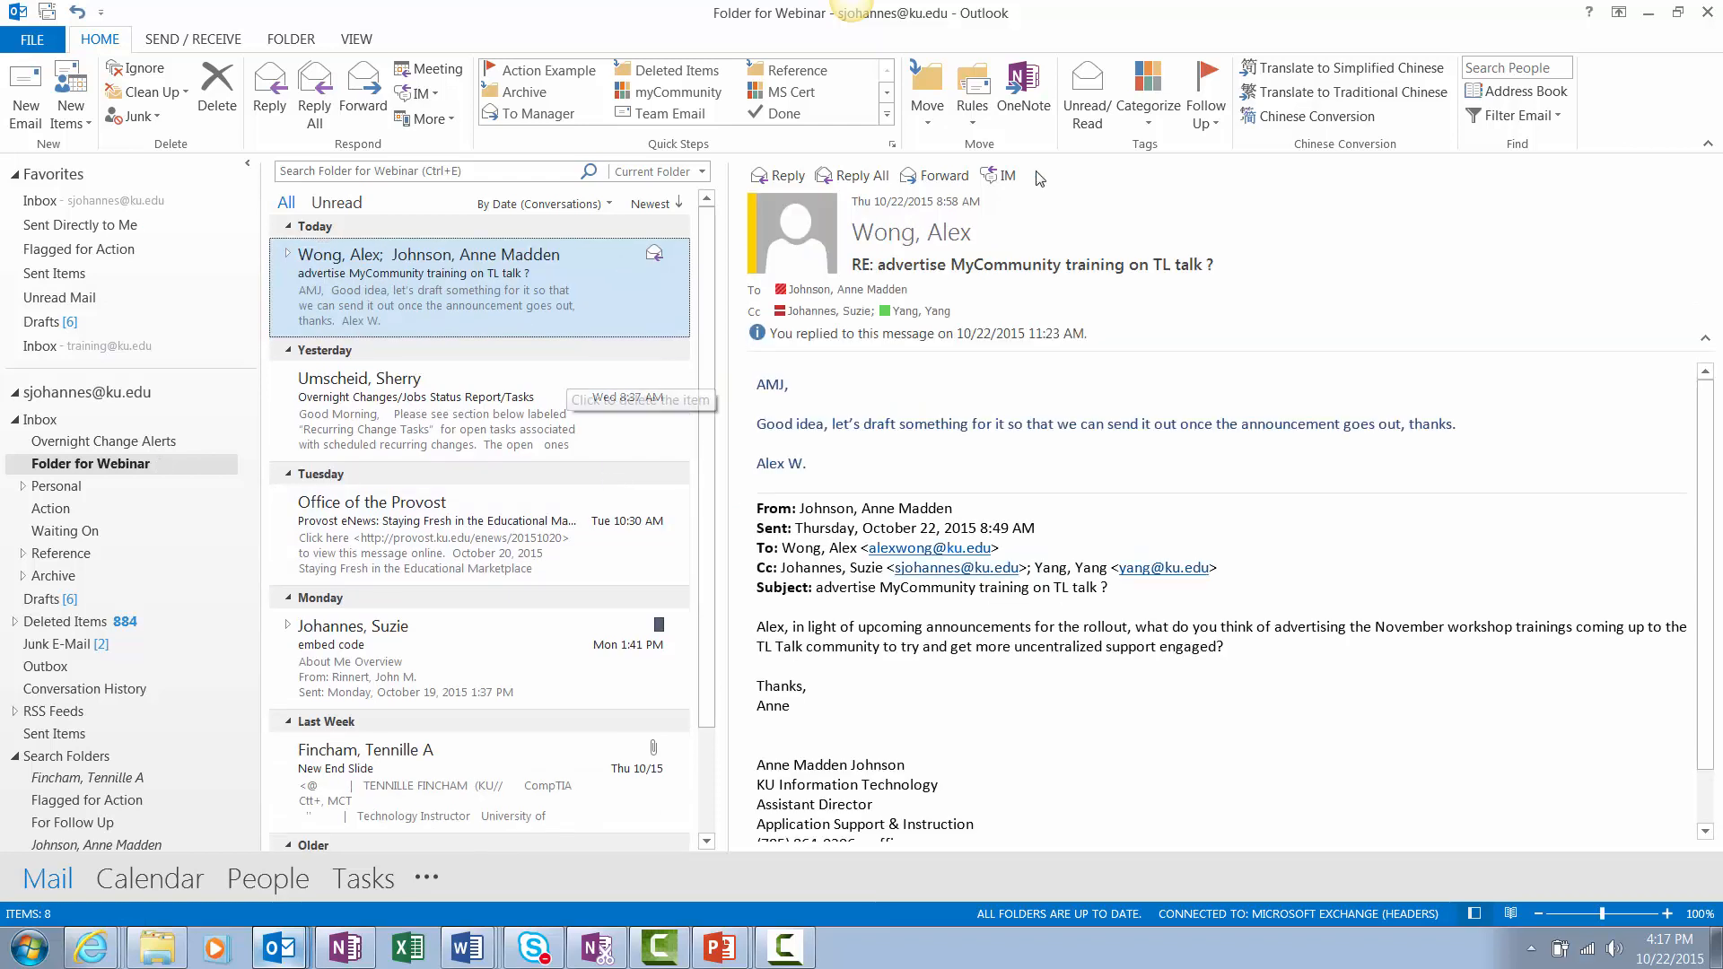
# Switch to the slide show to view the "Do it" slide and return to the Outlook mail window
pyautogui.click(1650, 11)
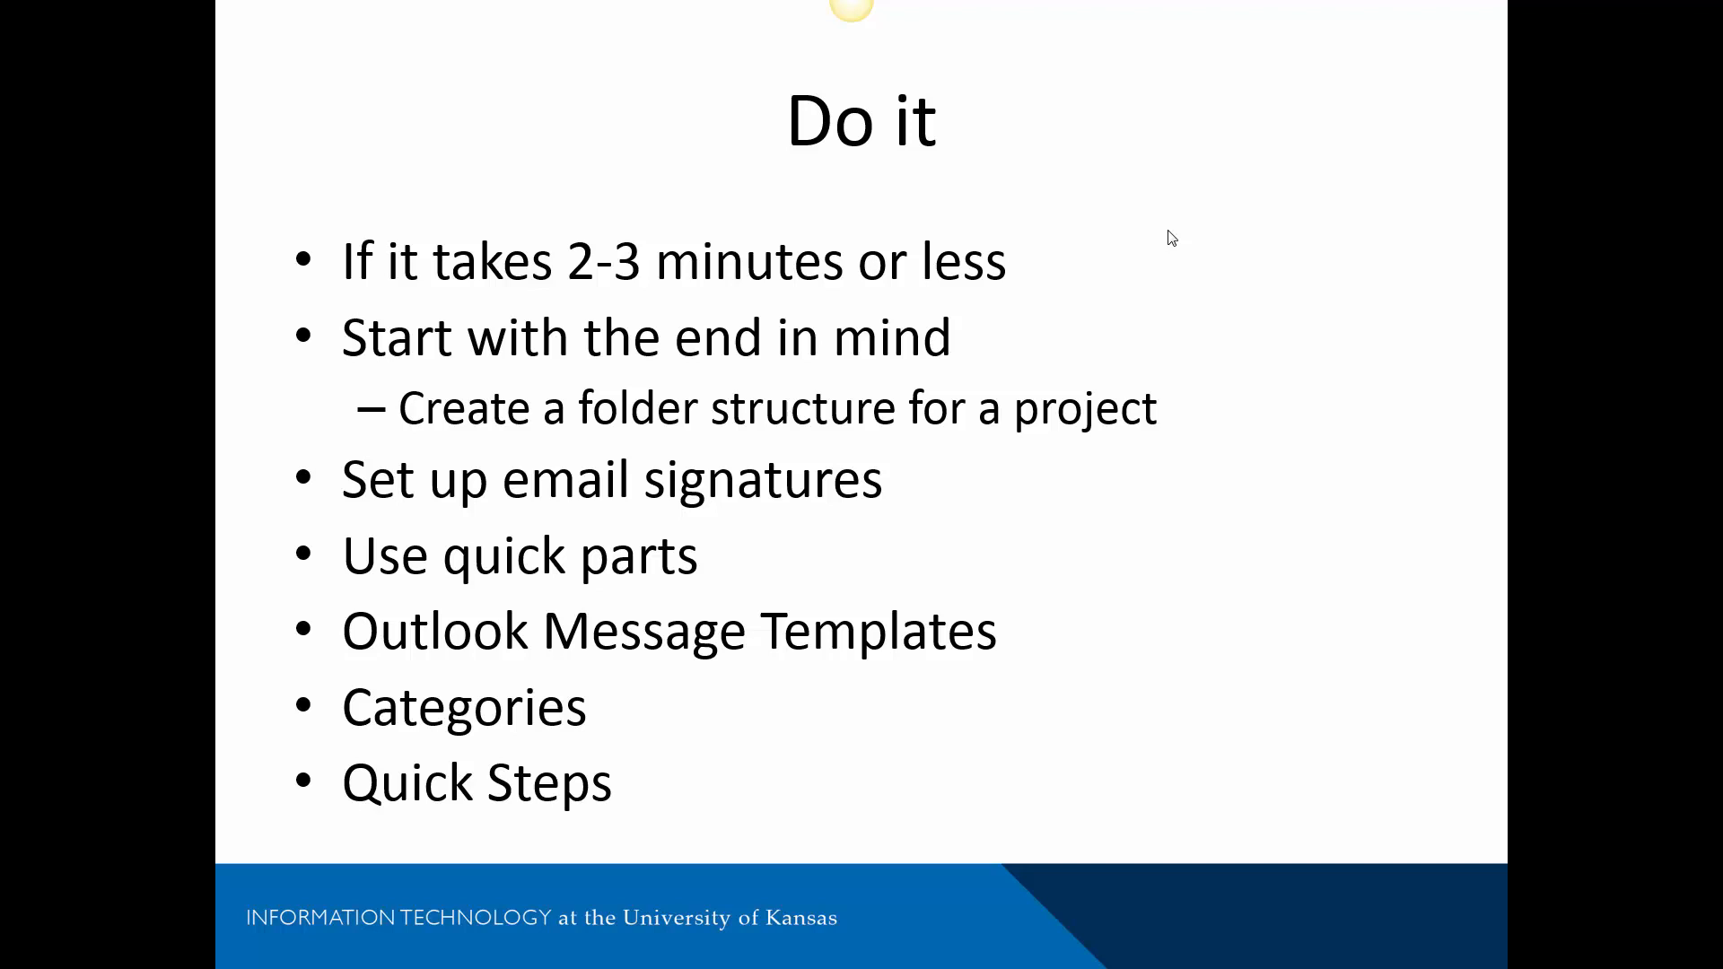
pyautogui.press('super')
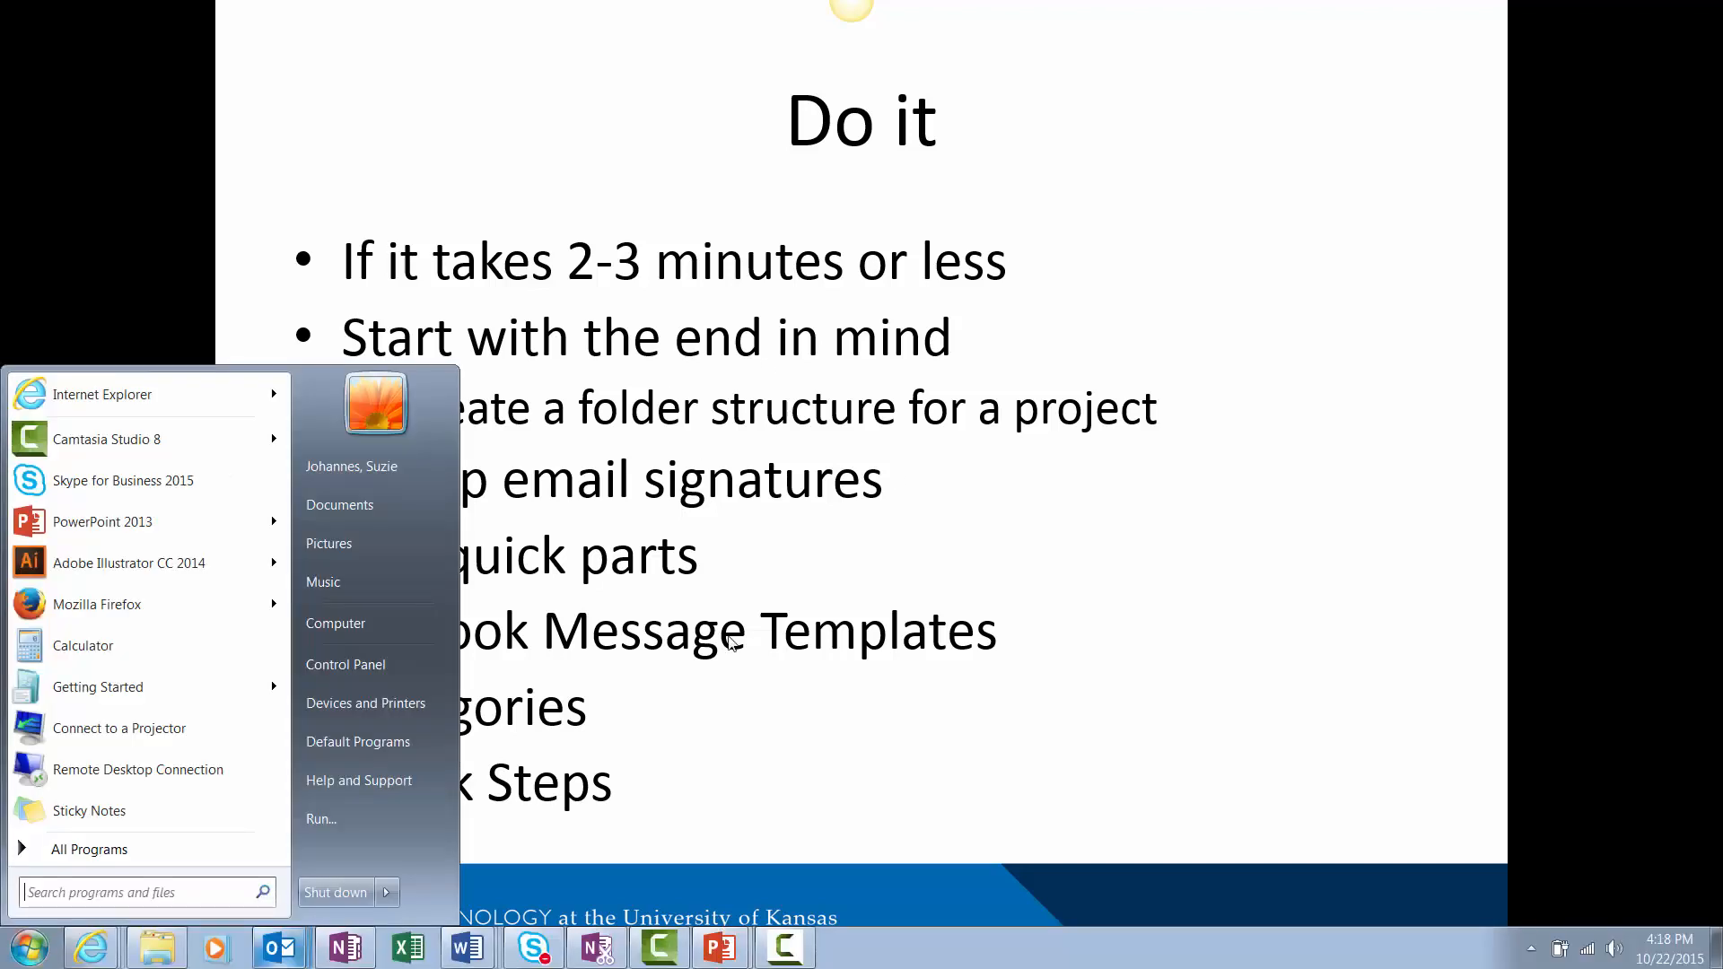
pyautogui.click(285, 951)
pyautogui.click(260, 831)
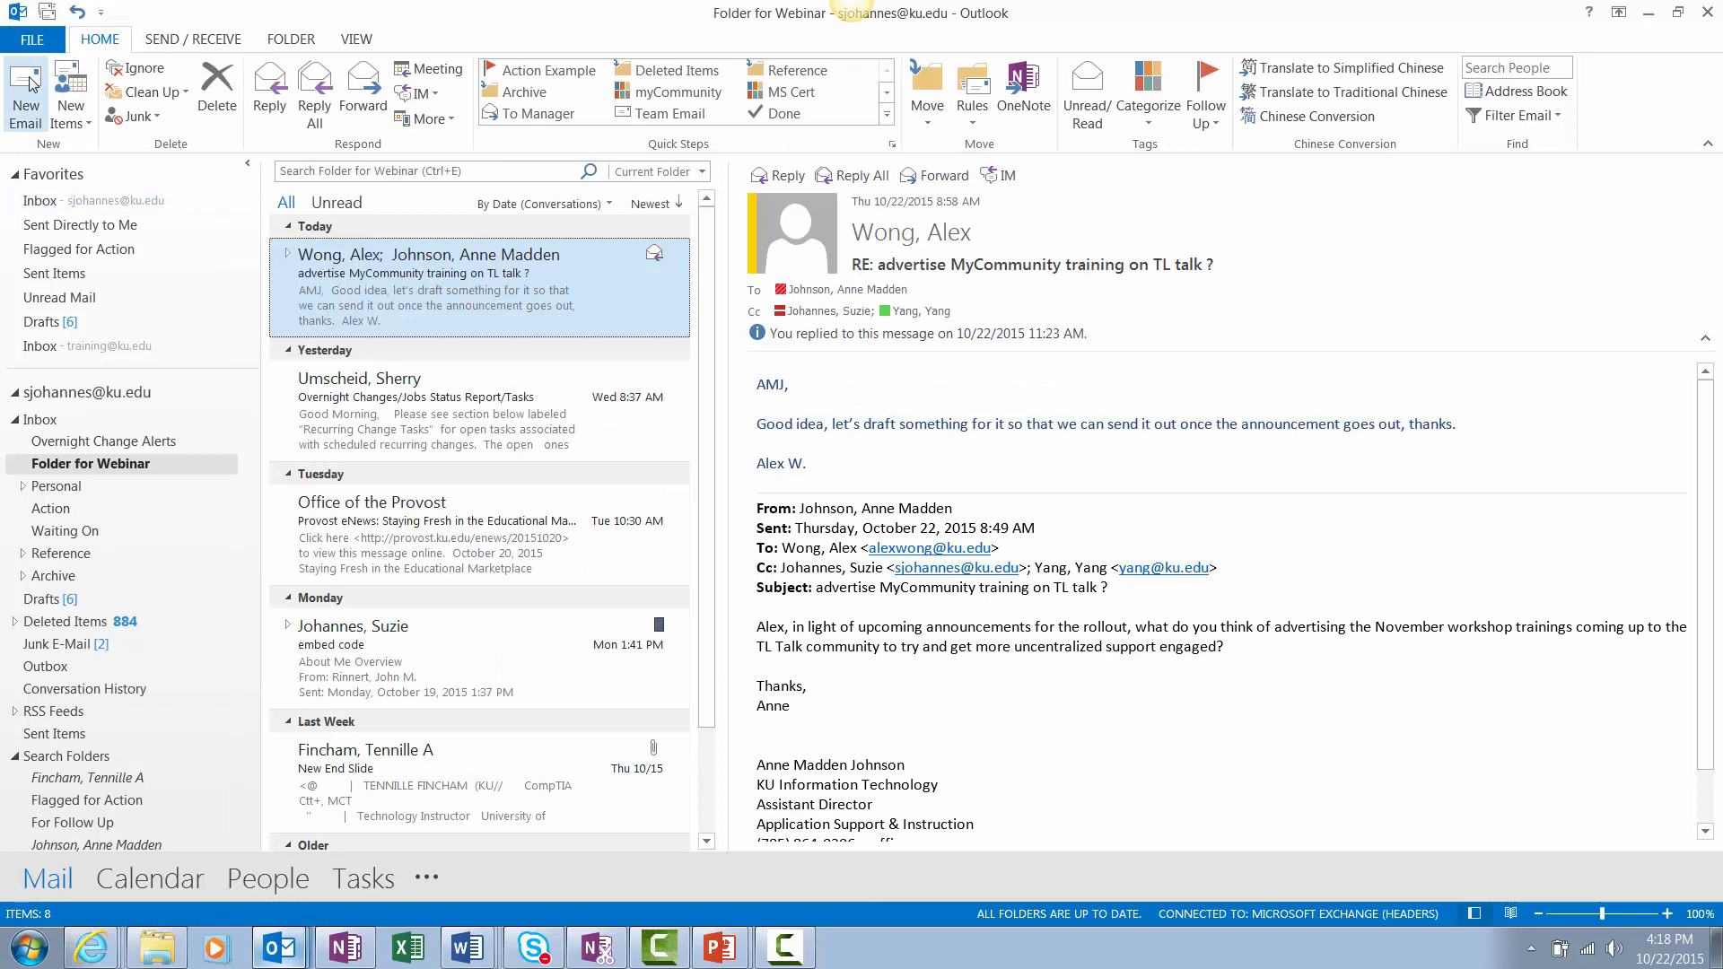
# Start a new email, review the default signatures for new messages and replies in the signature settings, and cancel the dialog
pyautogui.click(26, 90)
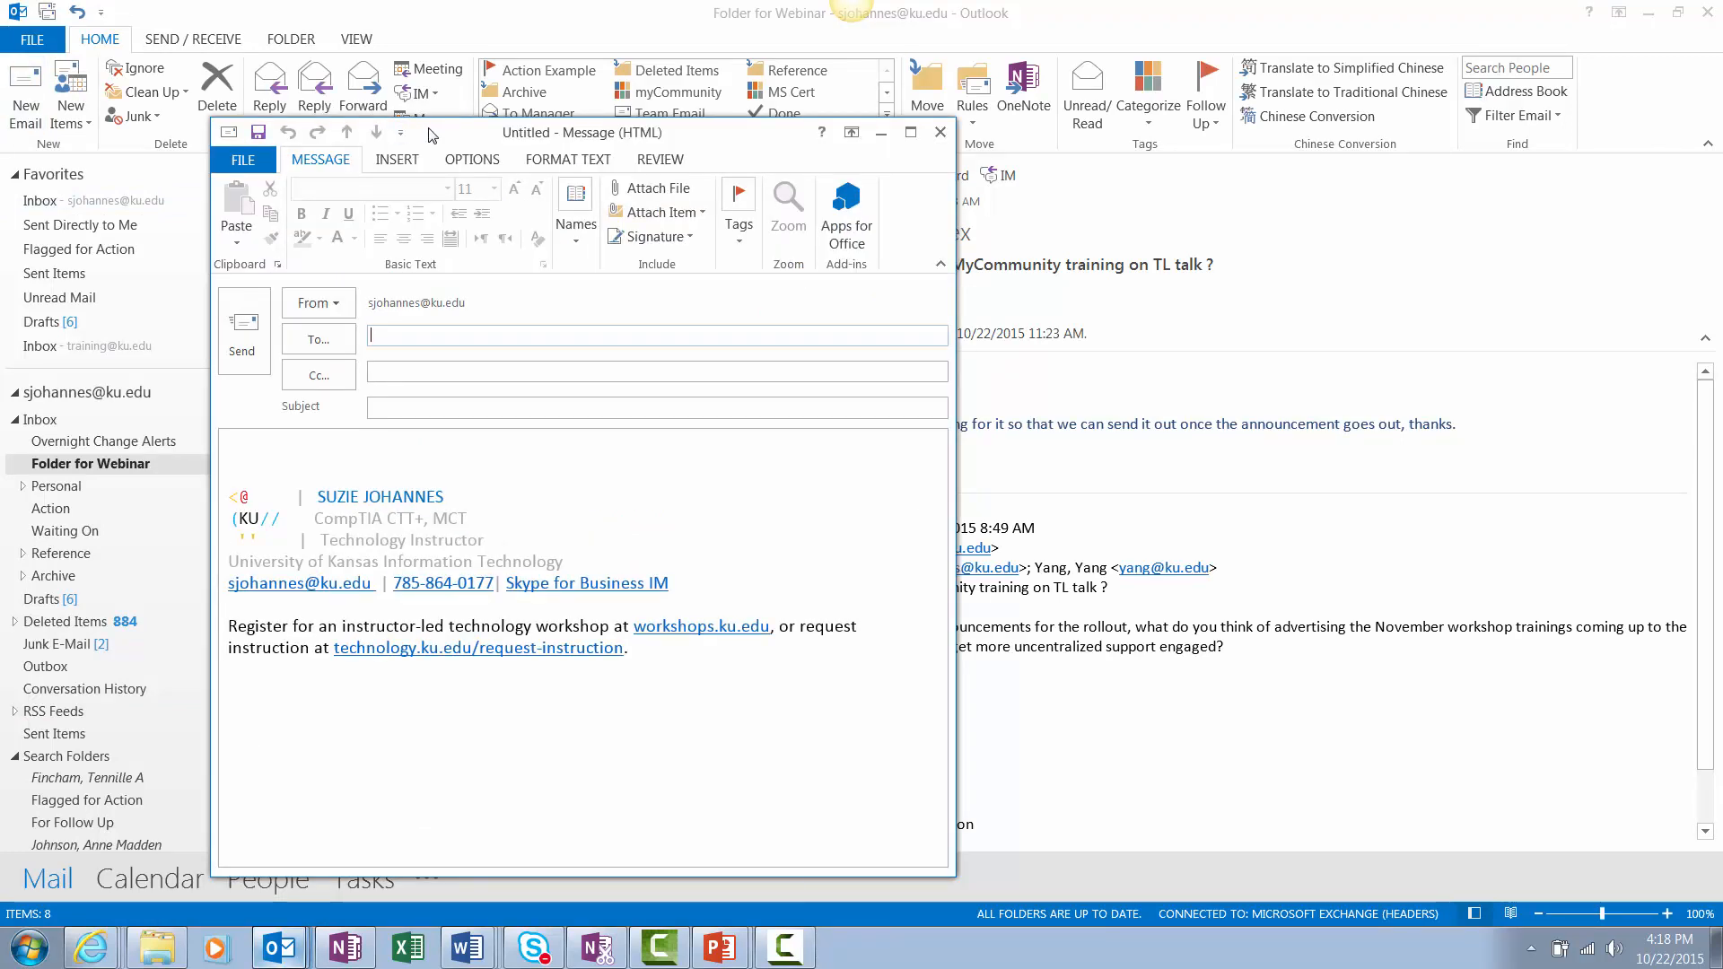
pyautogui.moveTo(431, 132); pyautogui.dragTo(593, 69)
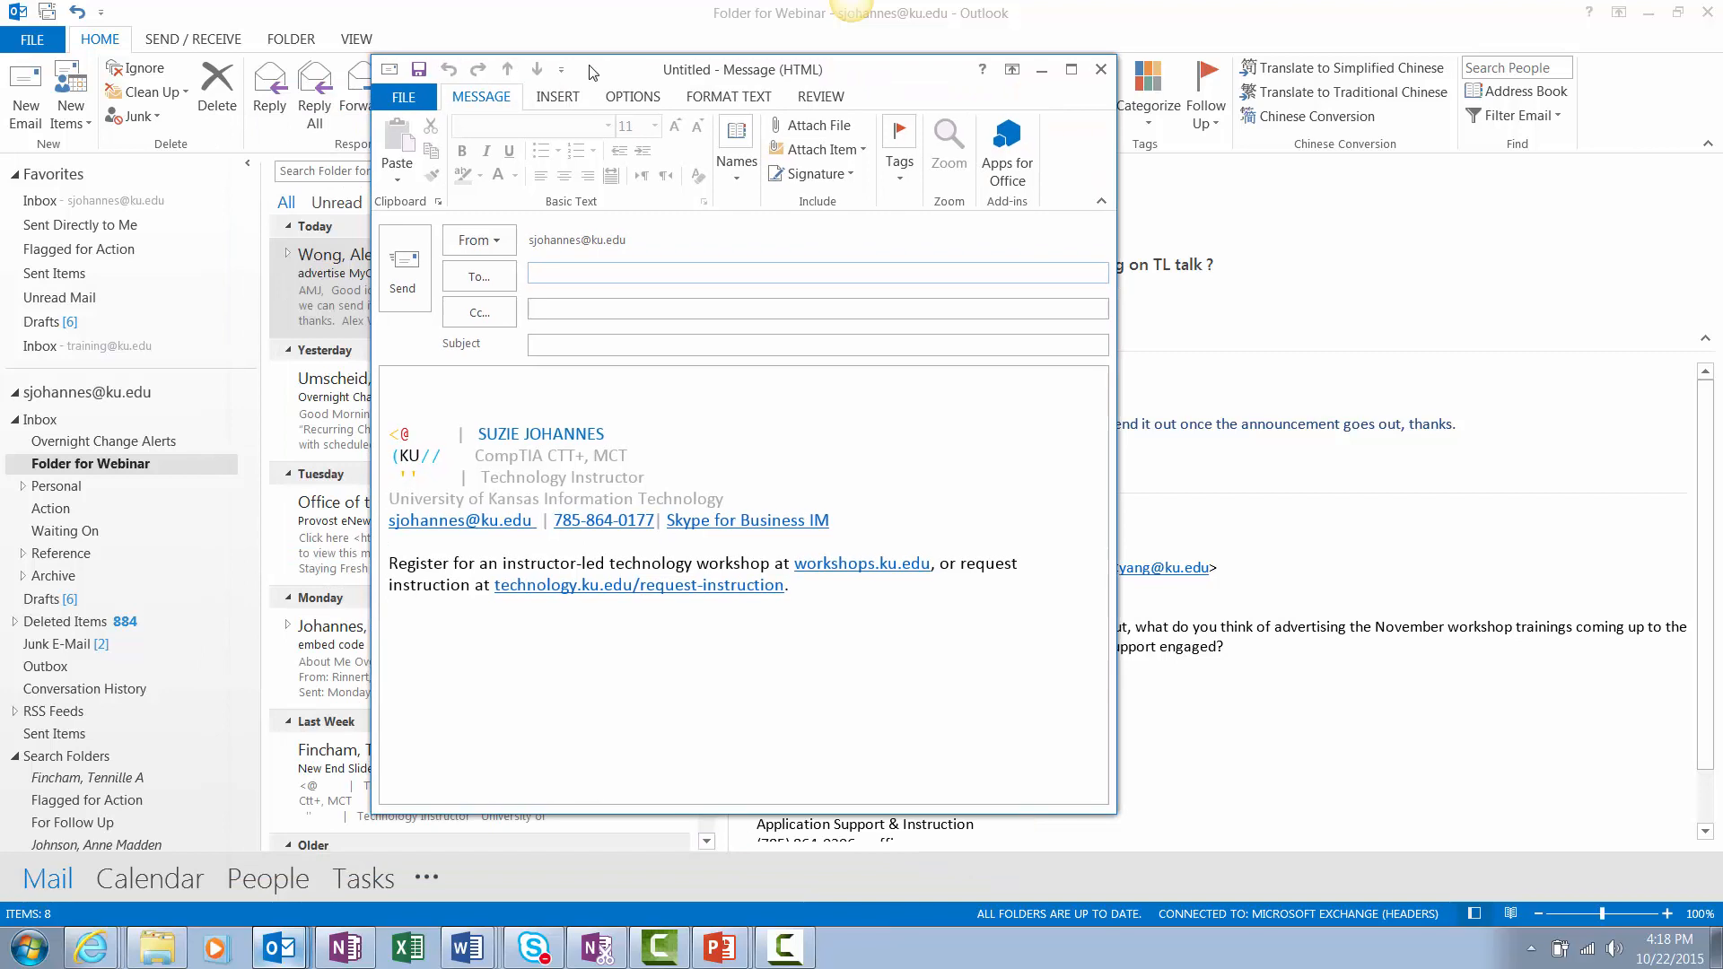
pyautogui.click(845, 173)
pyautogui.click(851, 261)
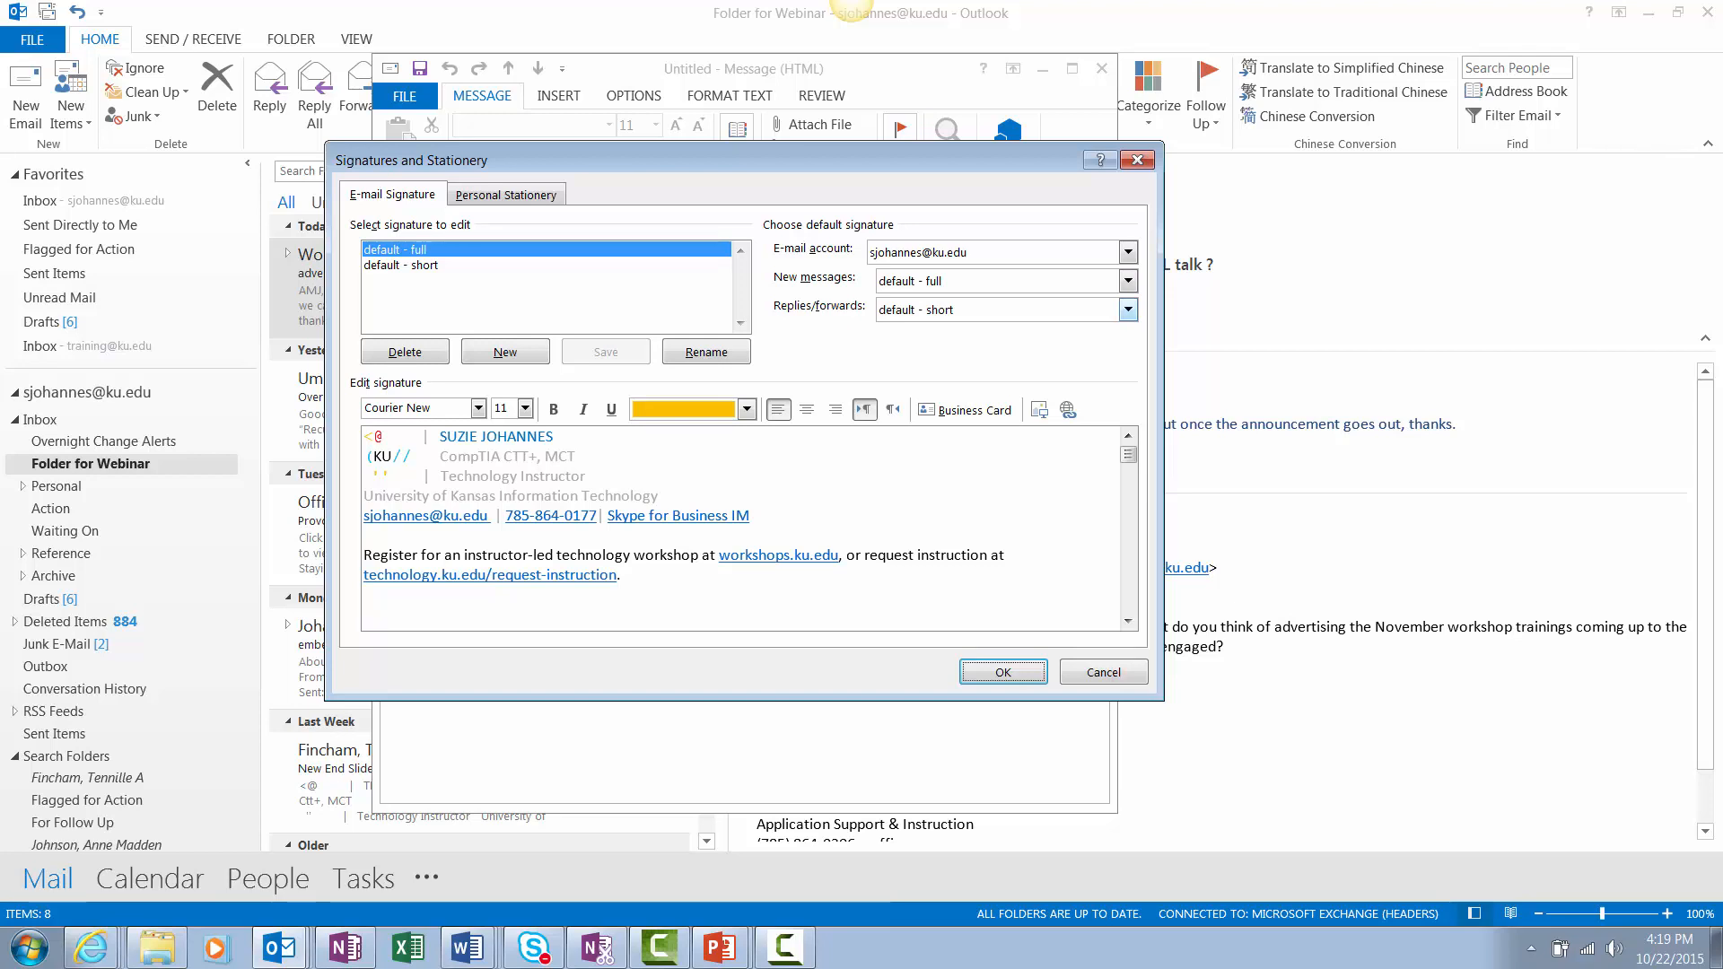
pyautogui.press('Tab')
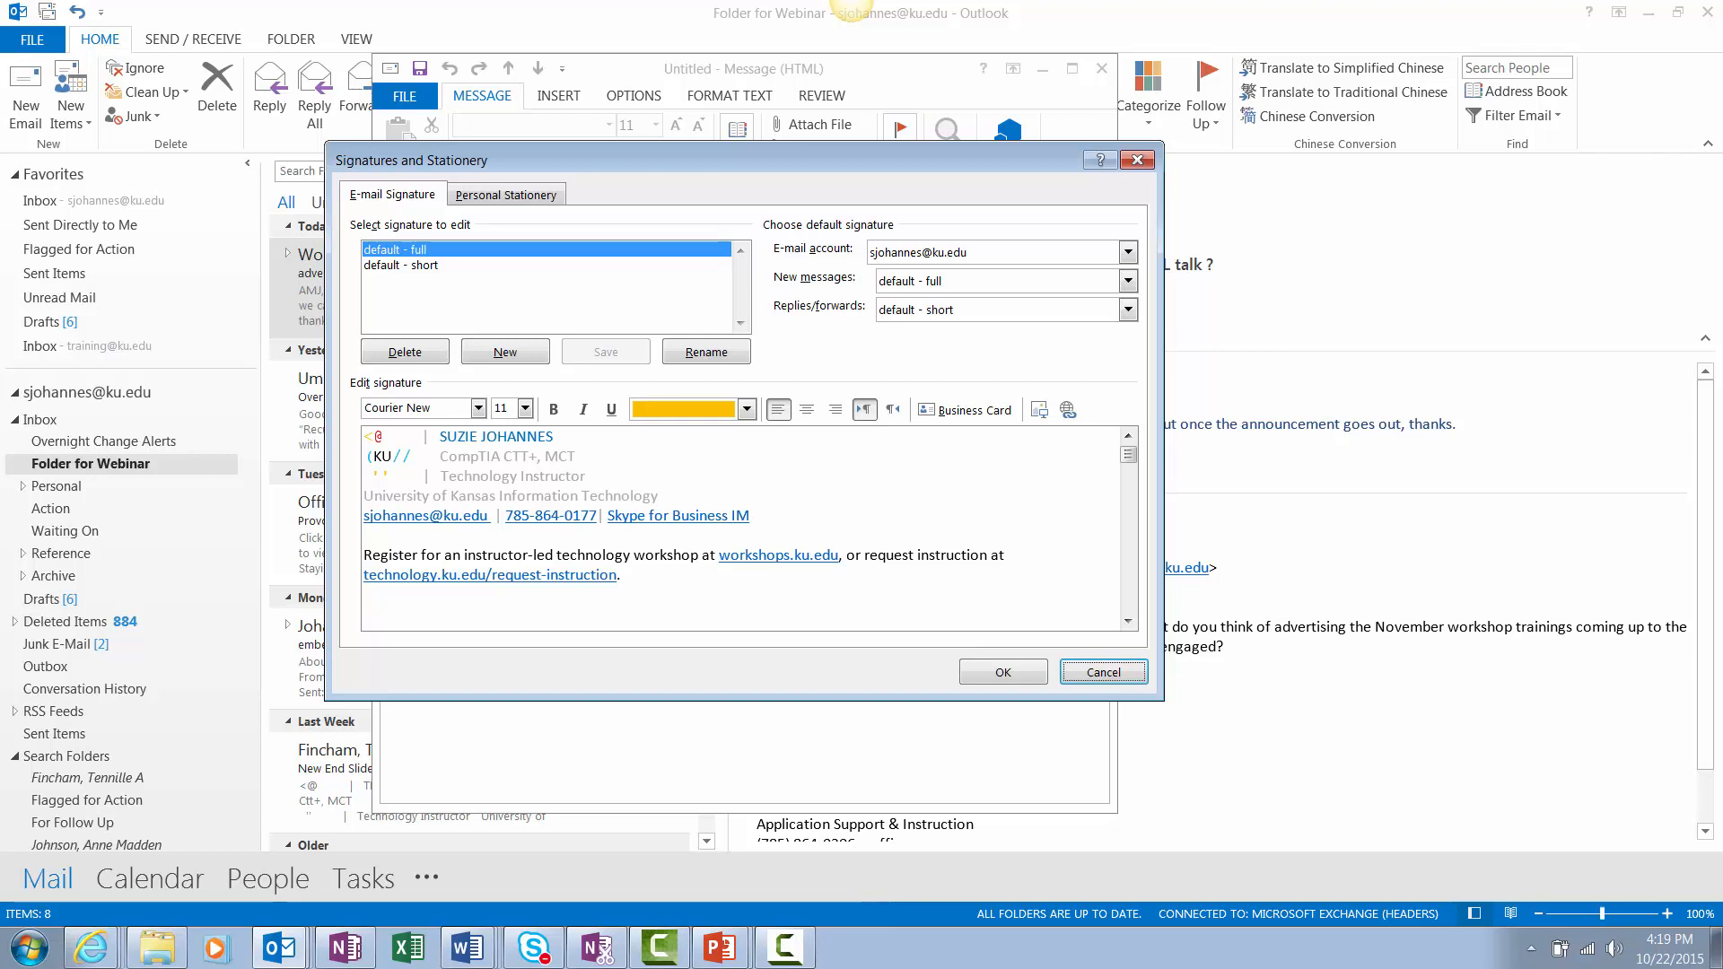
pyautogui.click(1104, 672)
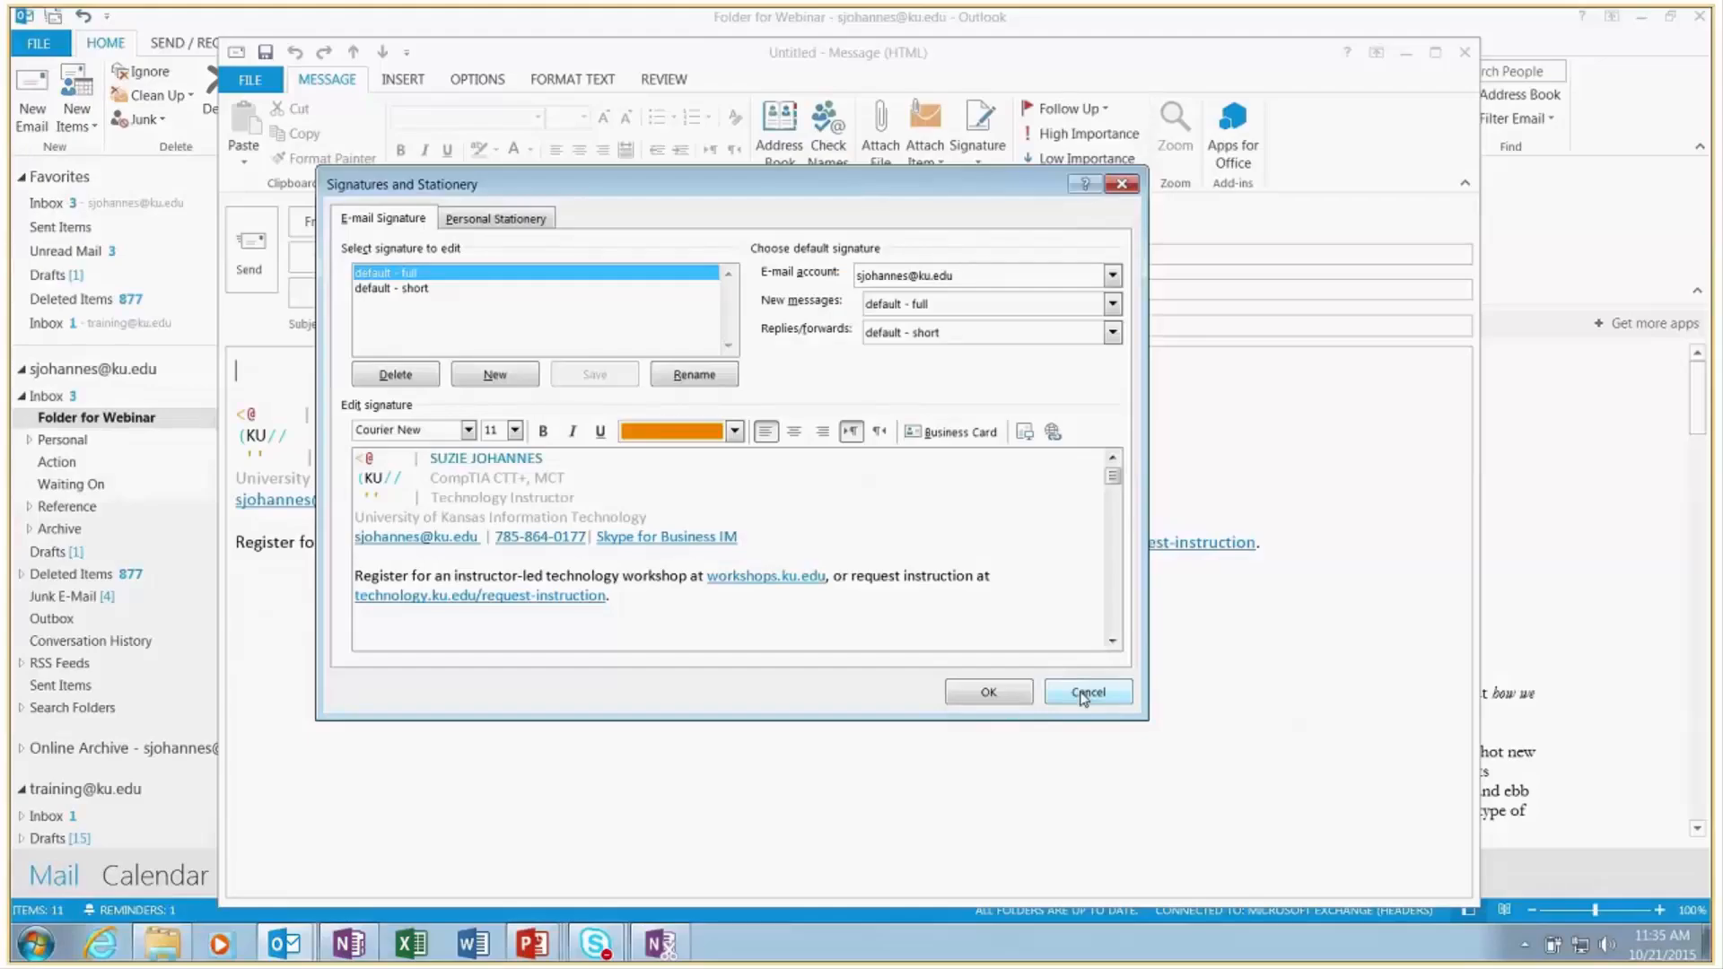
pyautogui.click(1084, 696)
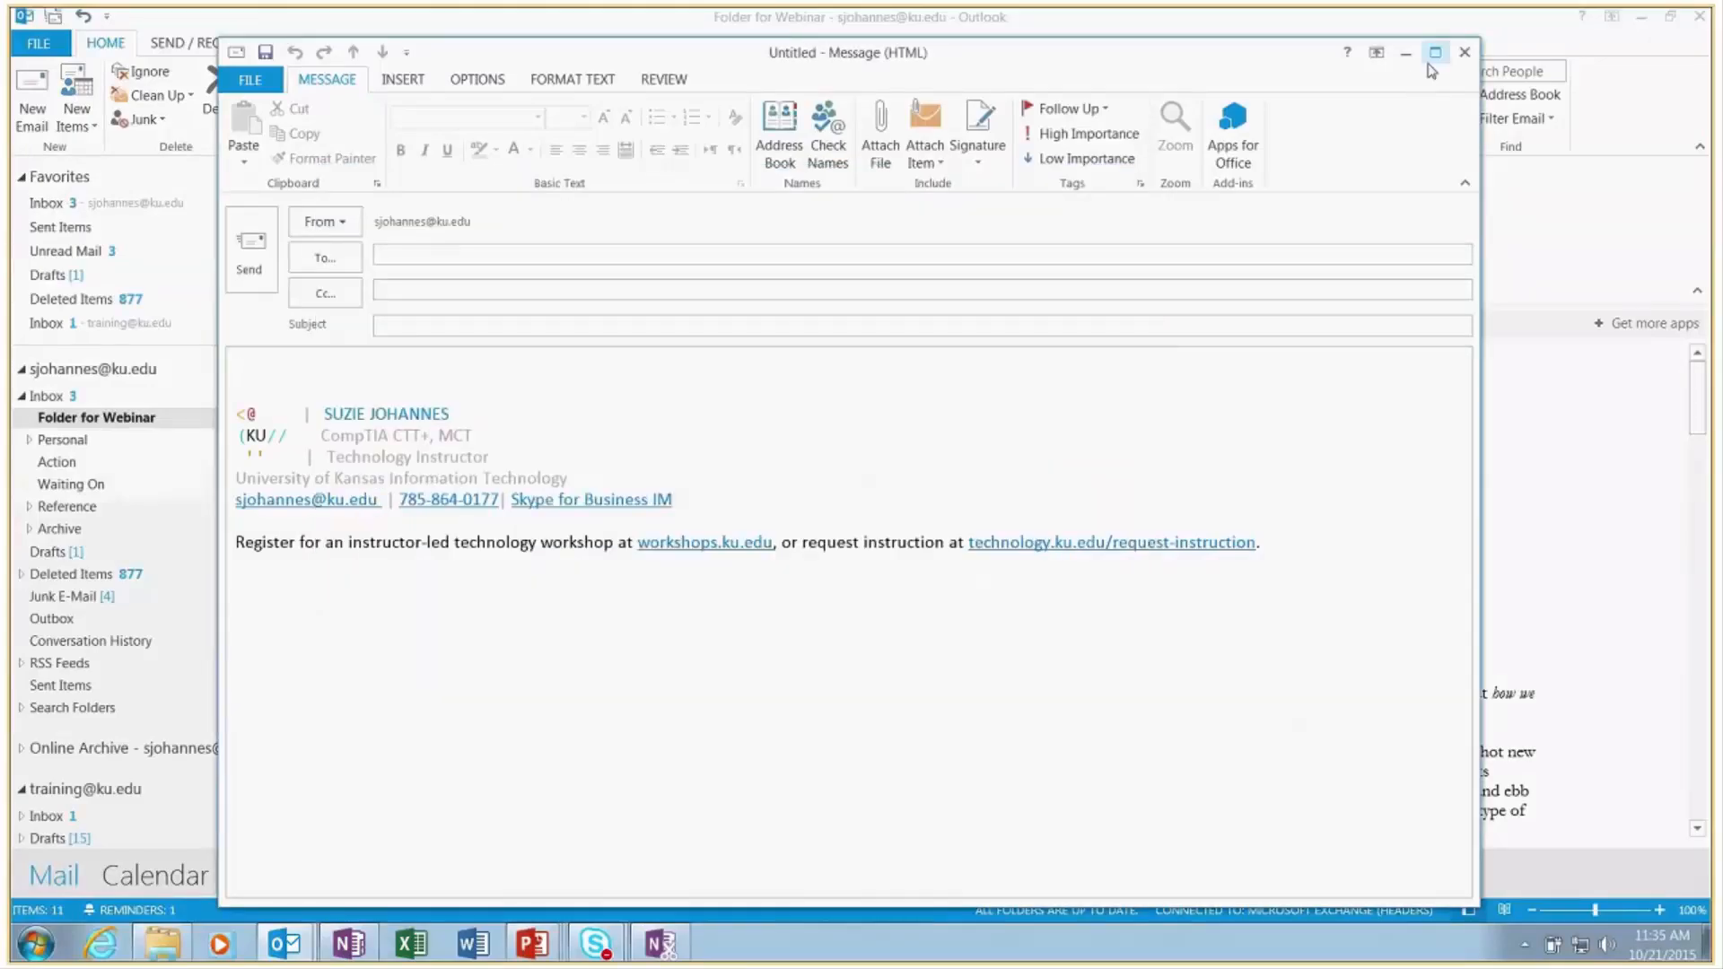
# Minimize the new message and open the draft containing the Budig Instruction Lab directions in its own window
pyautogui.click(727, 358)
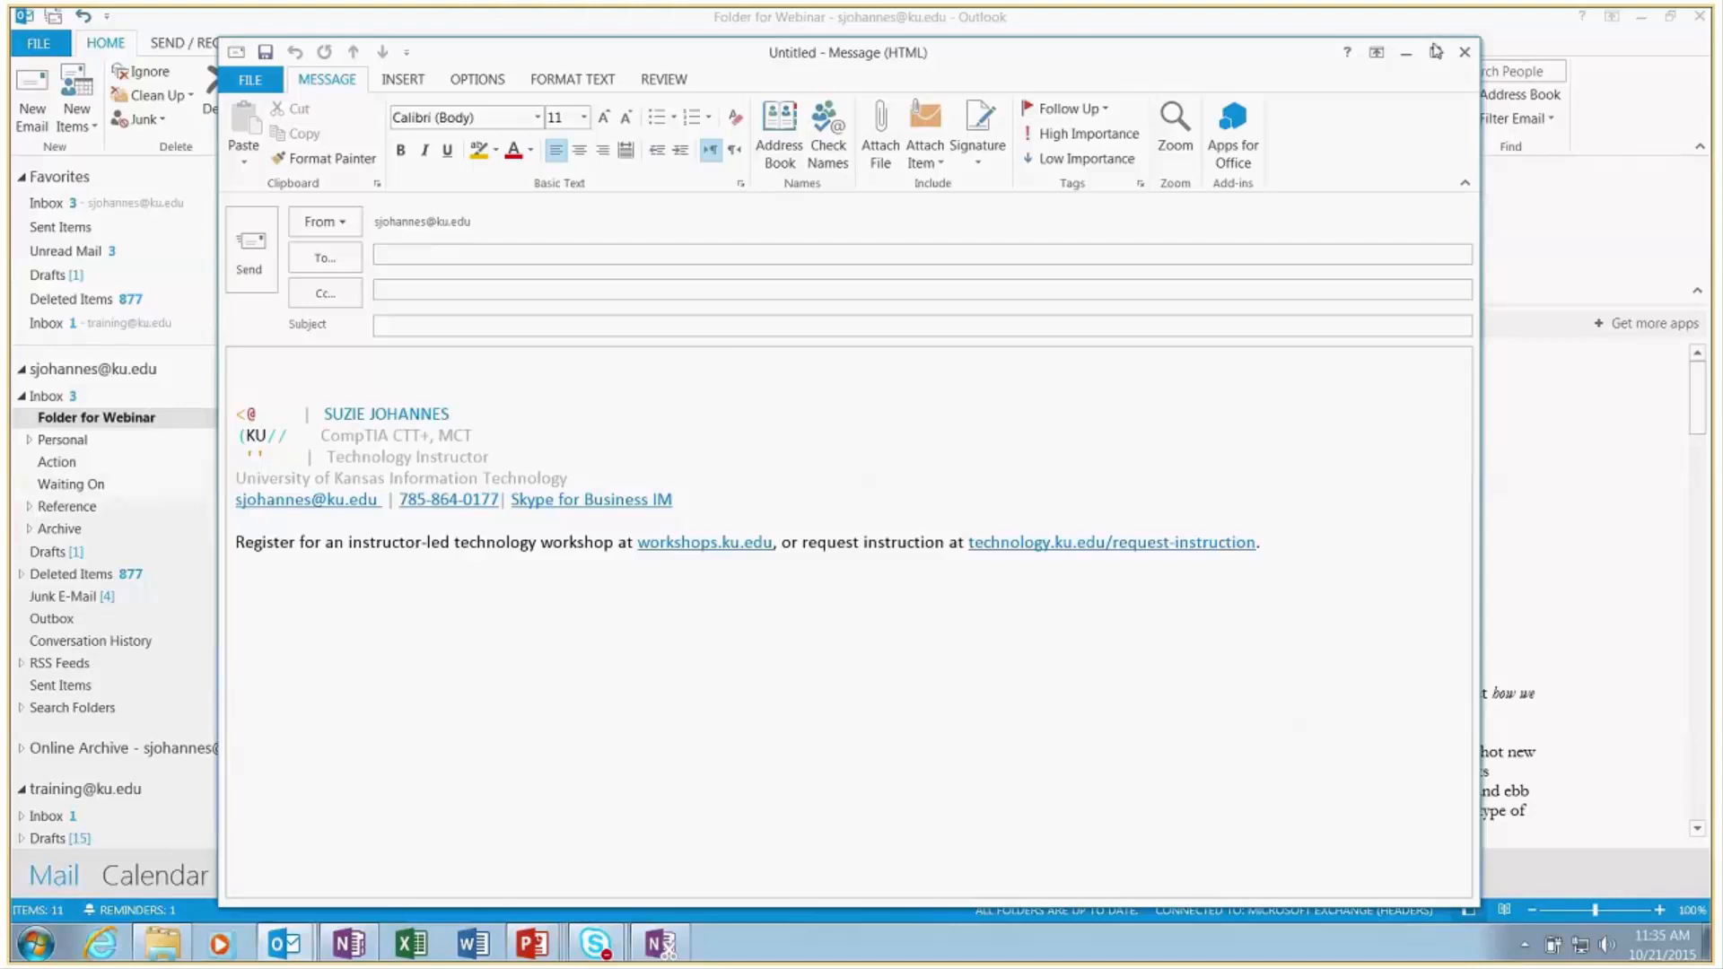
pyautogui.click(1405, 52)
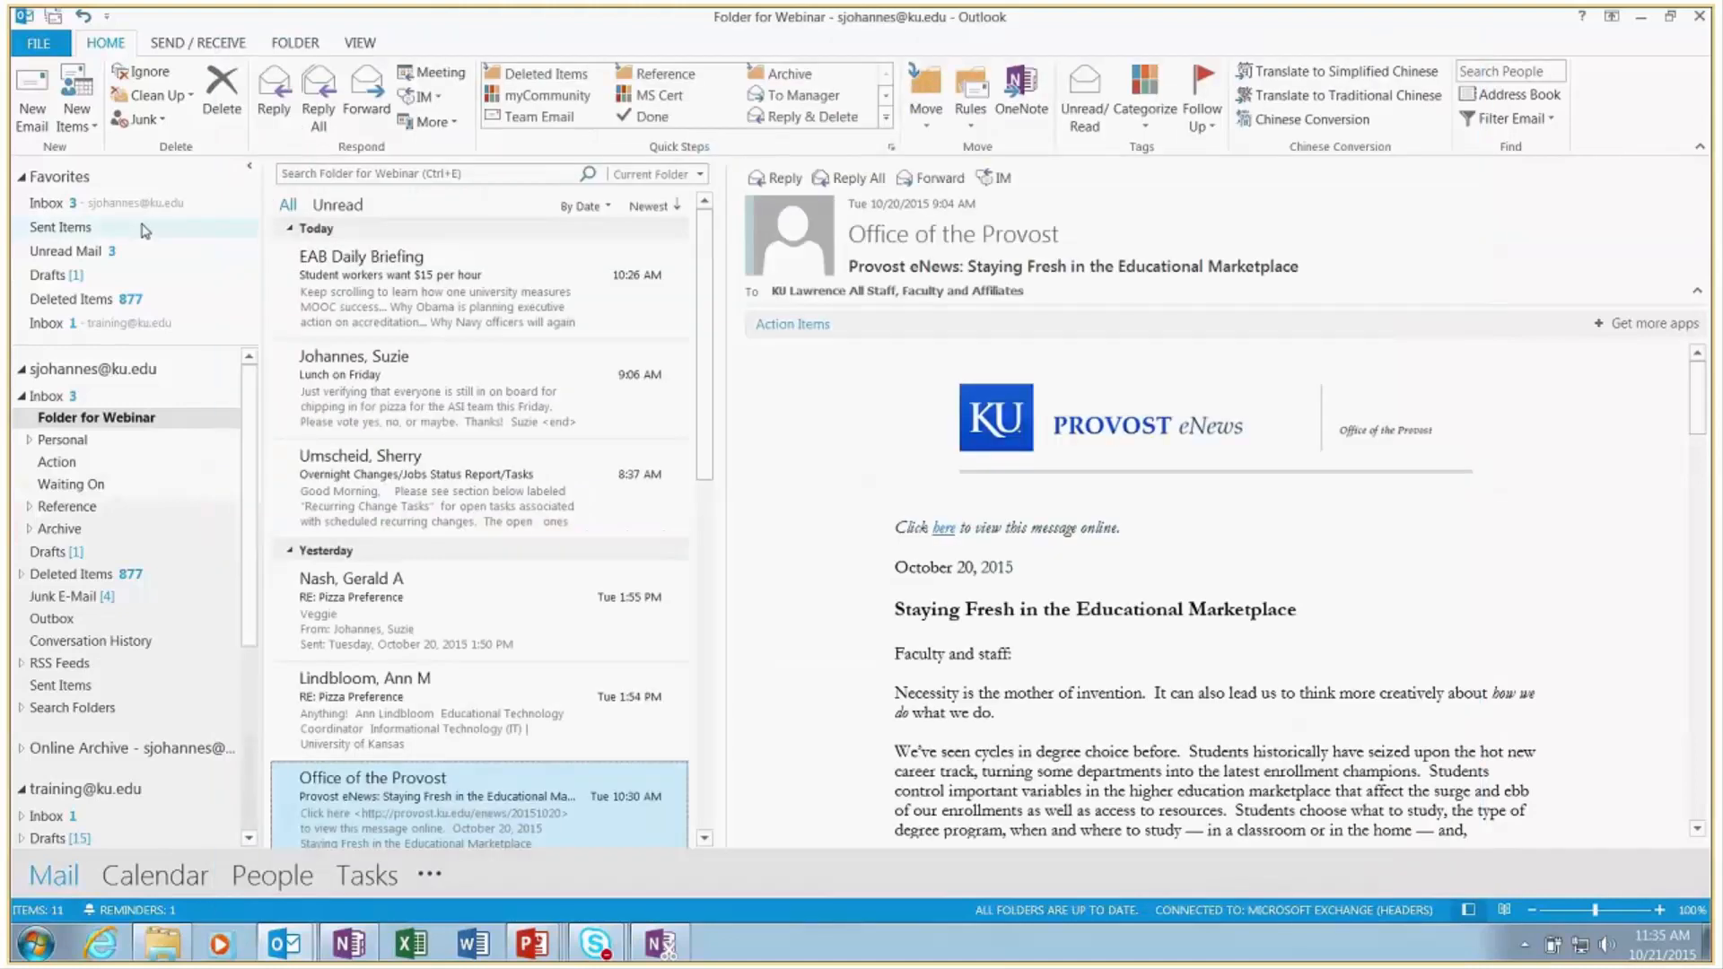
pyautogui.click(141, 277)
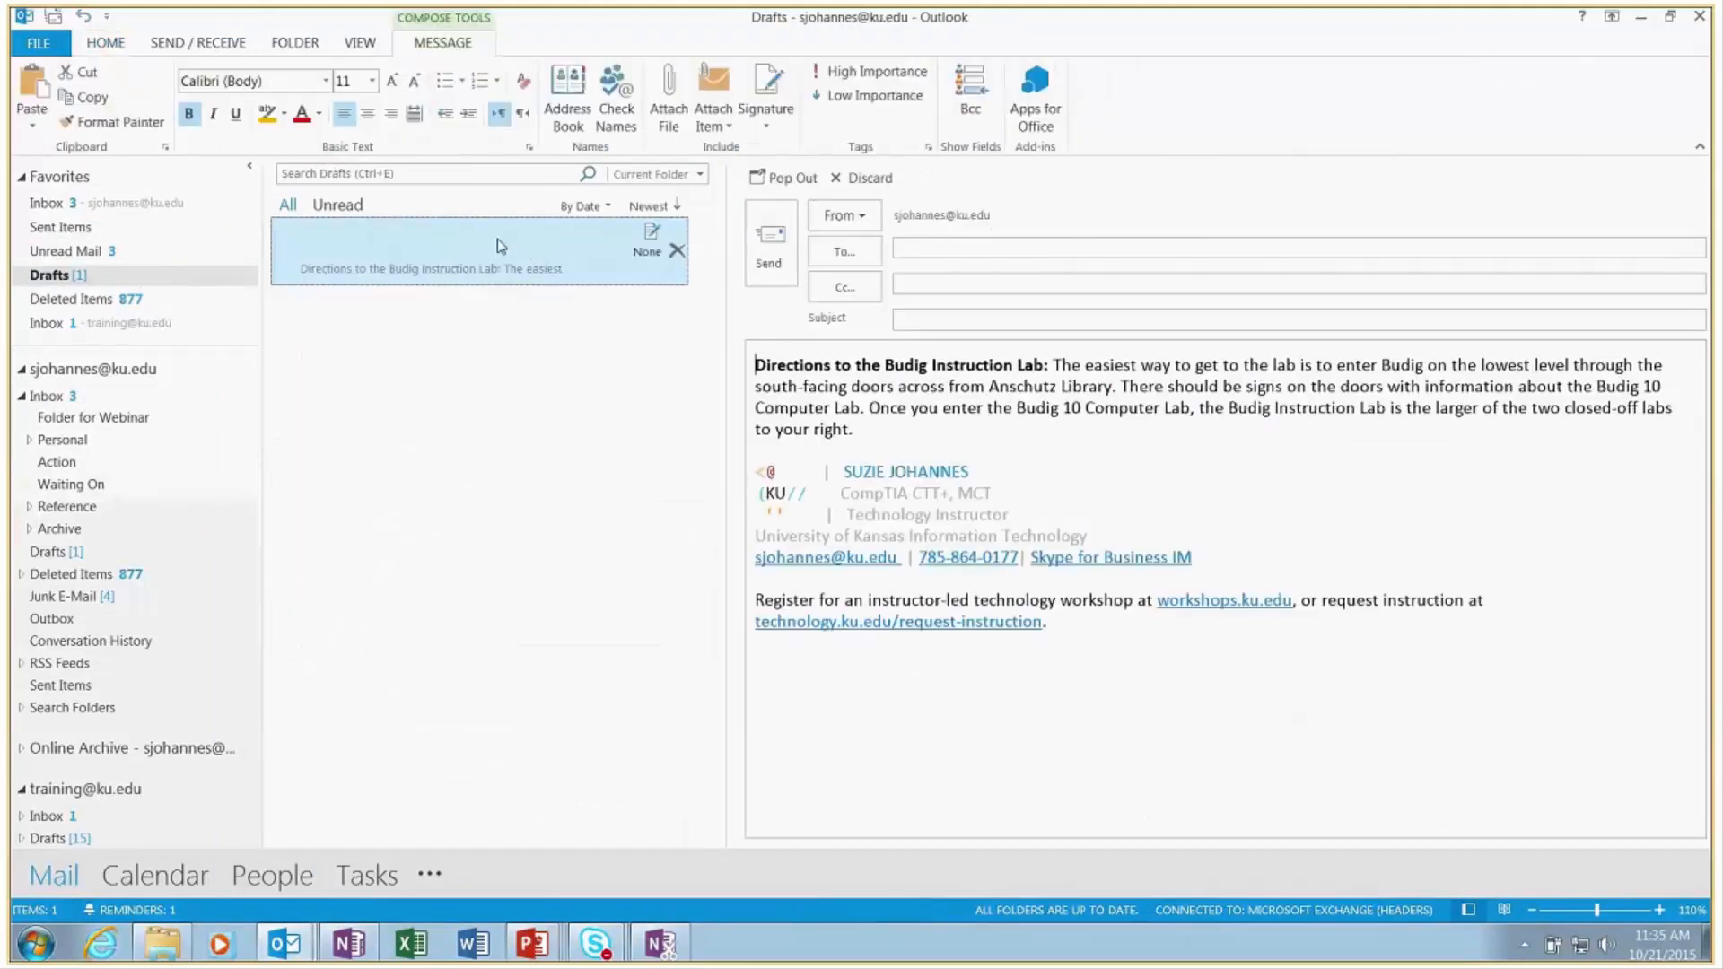
pyautogui.doubleClick(498, 238)
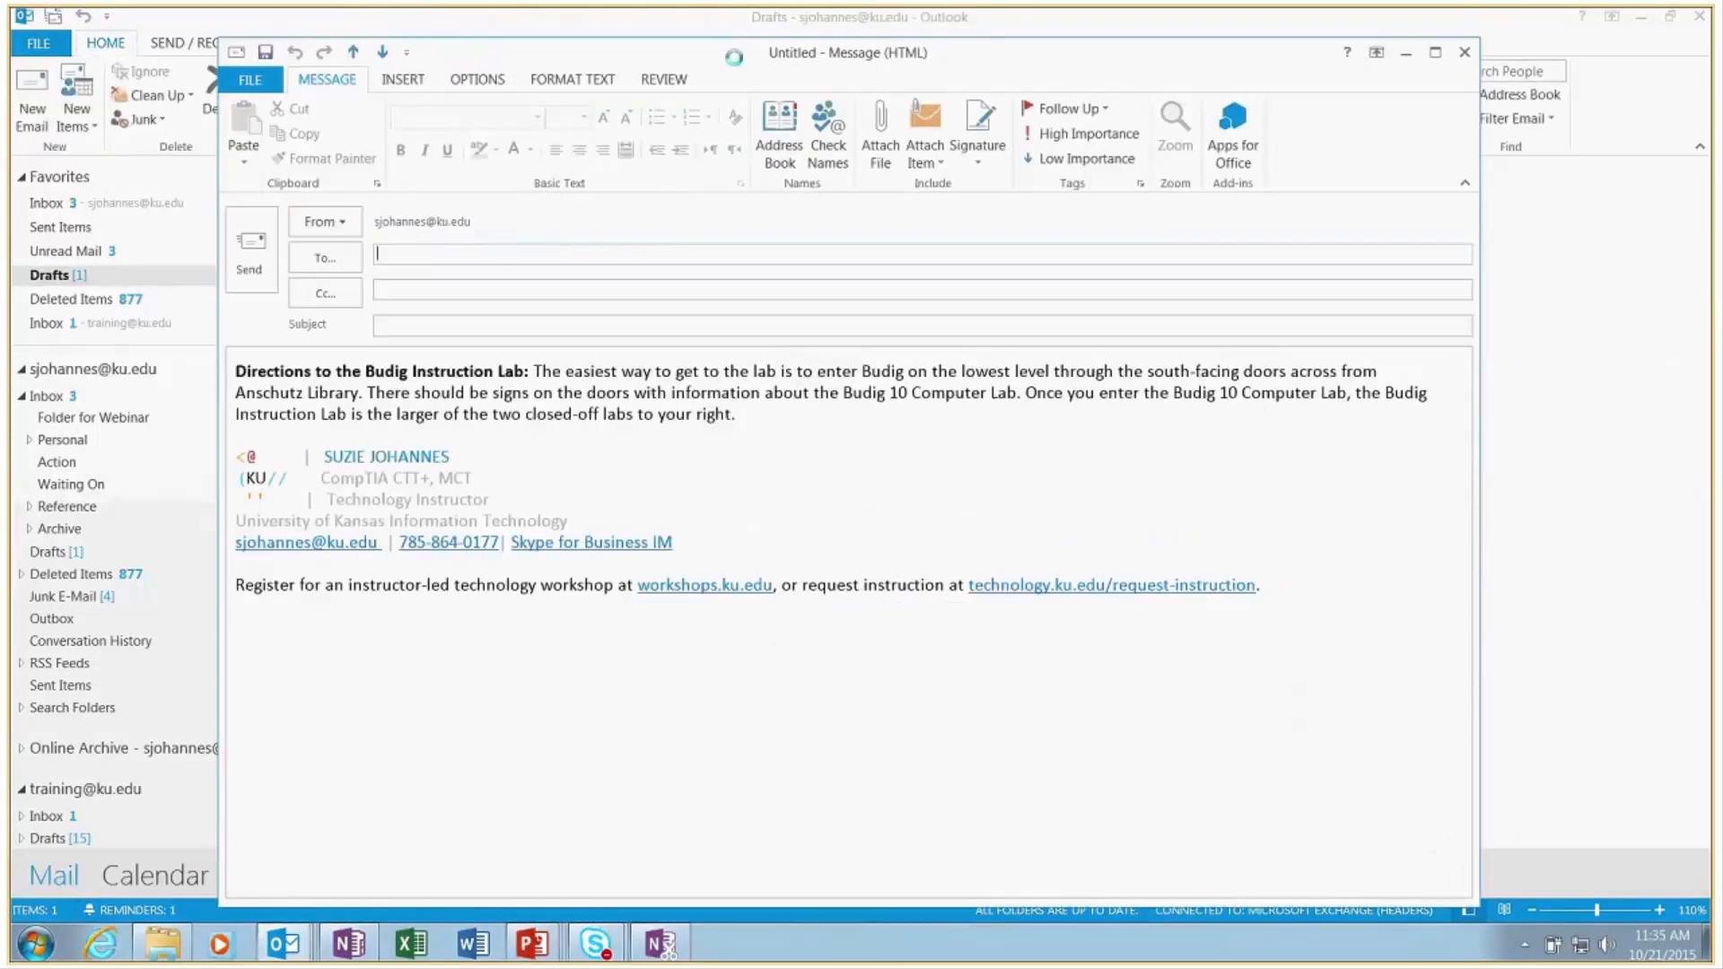
# Select the whole "Directions to the Budig Instruction Lab" paragraph and start saving it to the Quick Part Gallery
pyautogui.moveTo(776, 415); pyautogui.dragTo(267, 353)
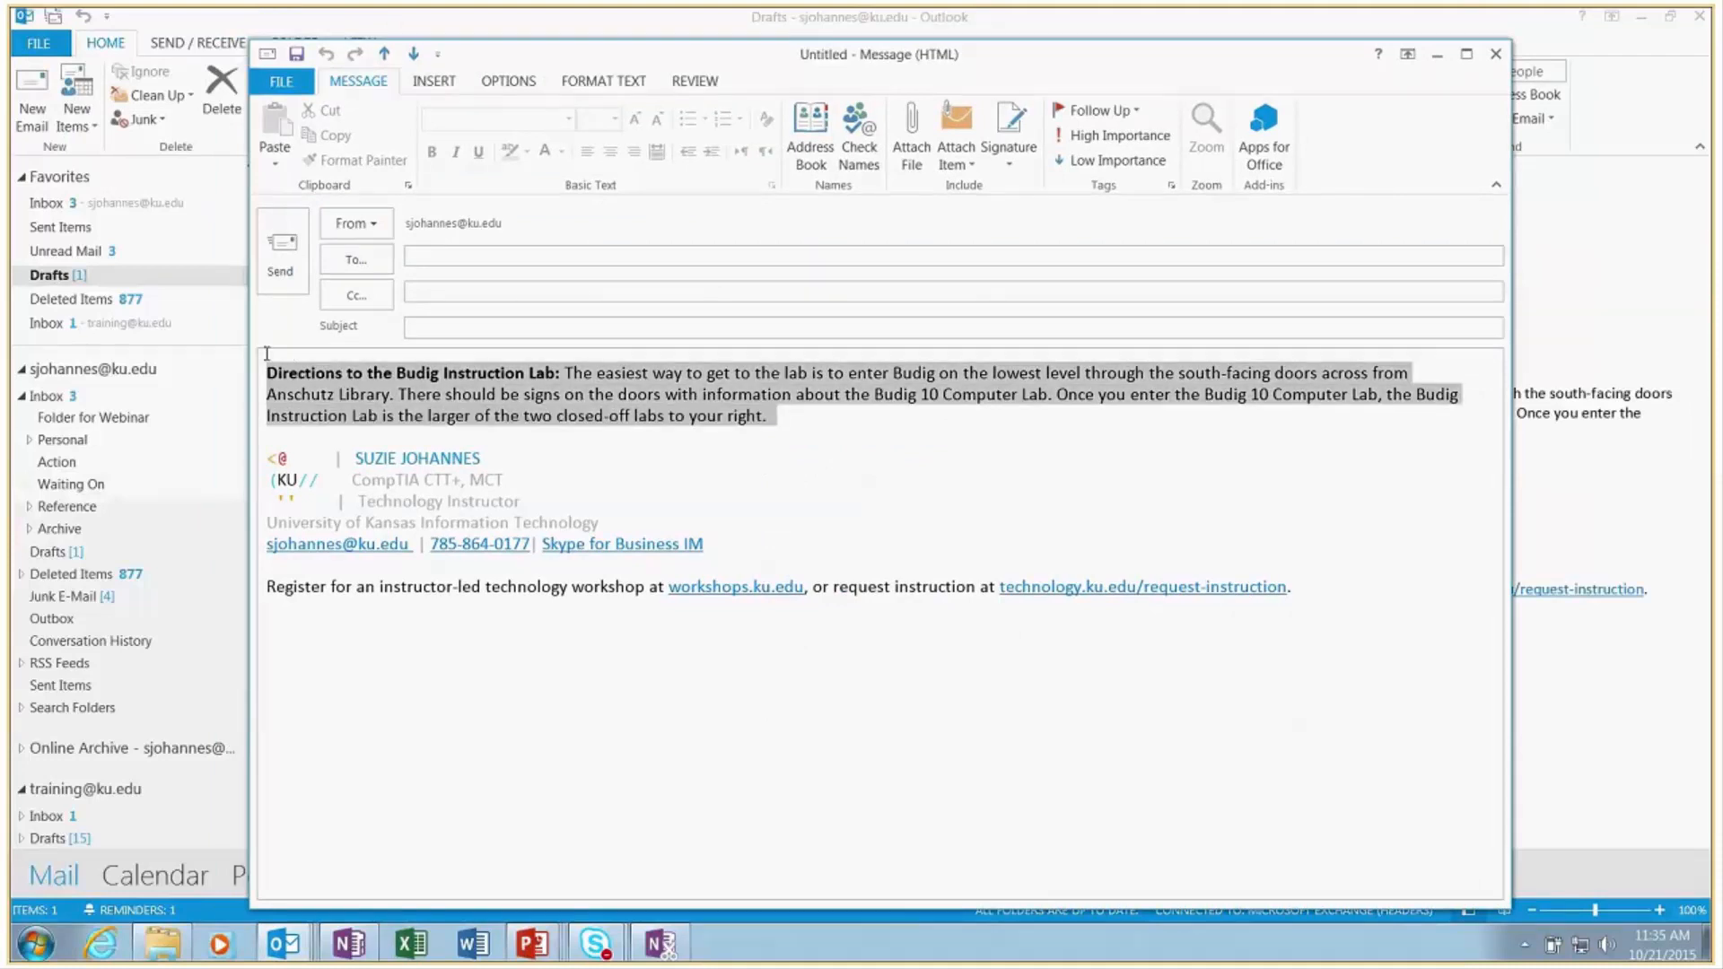
pyautogui.click(500, 394)
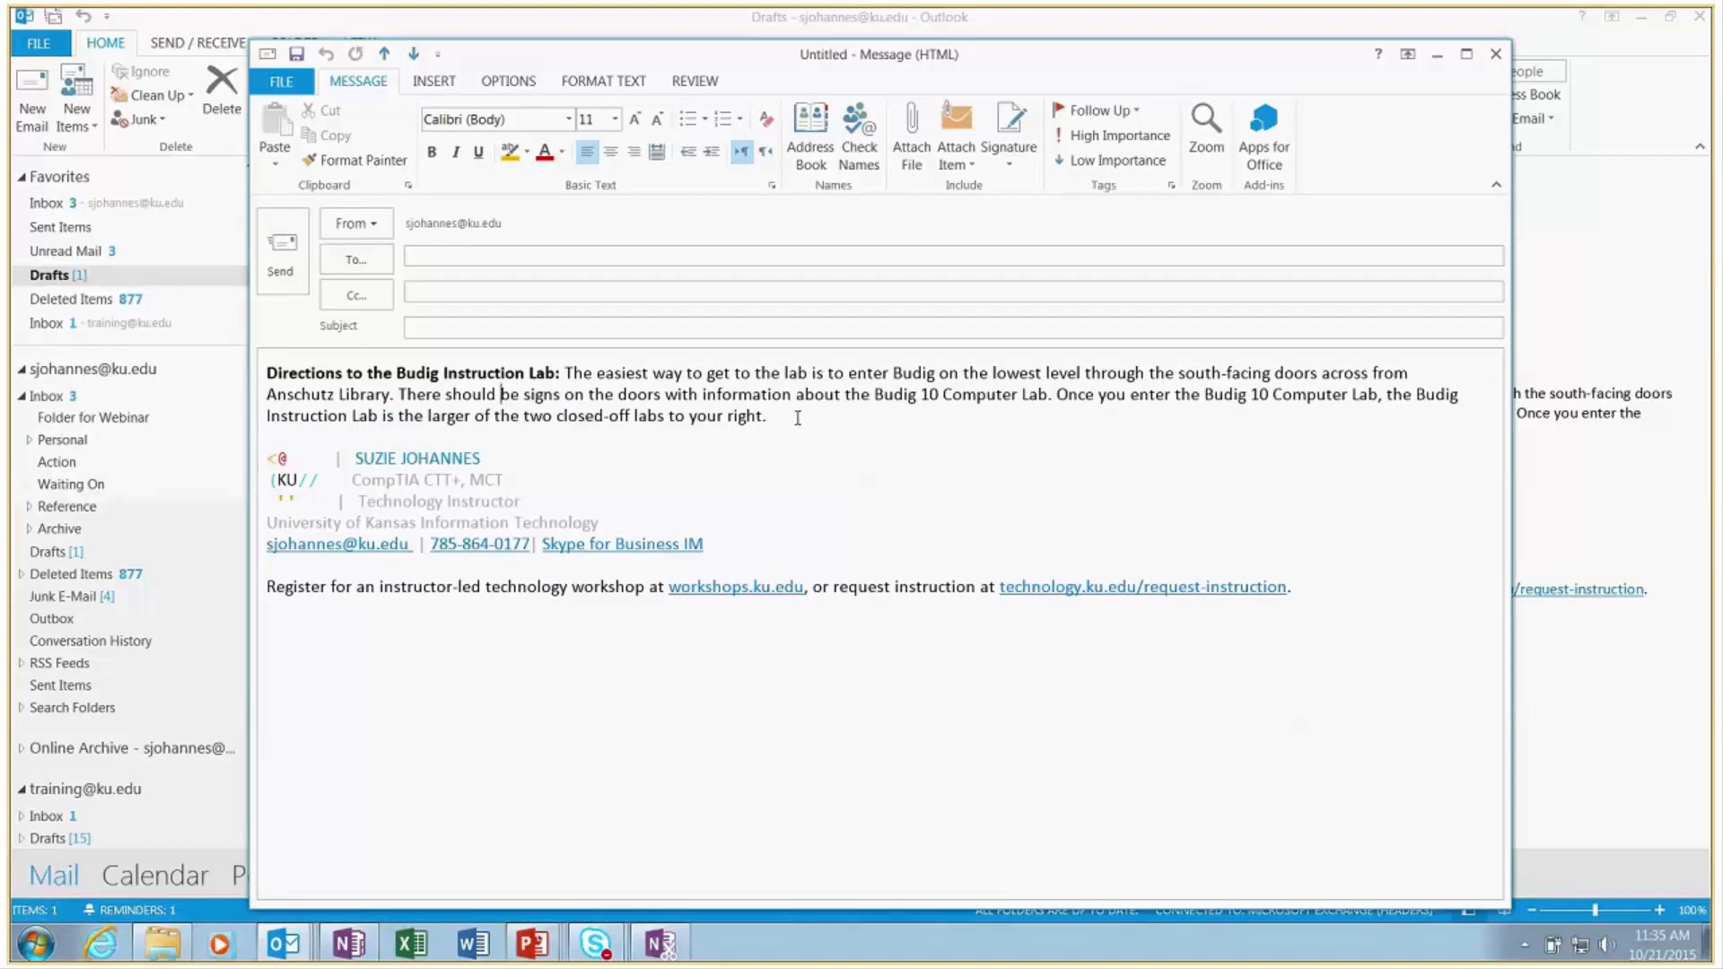
pyautogui.moveTo(797, 421); pyautogui.dragTo(316, 383)
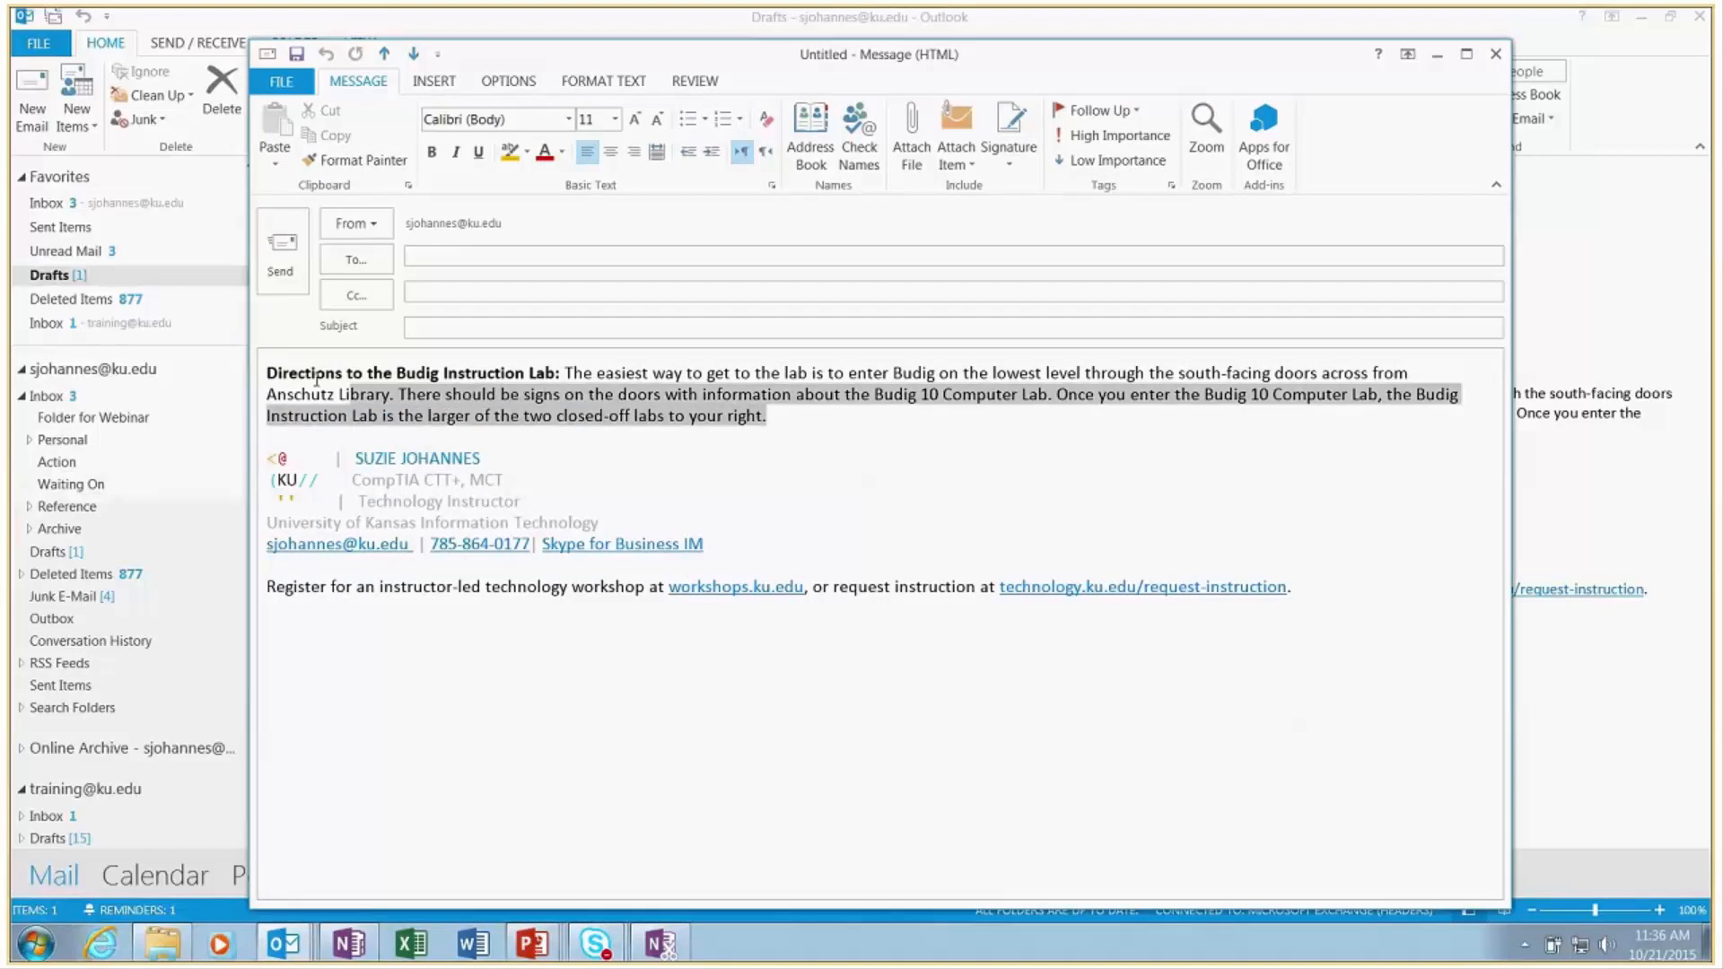
pyautogui.tripleClick(316, 381)
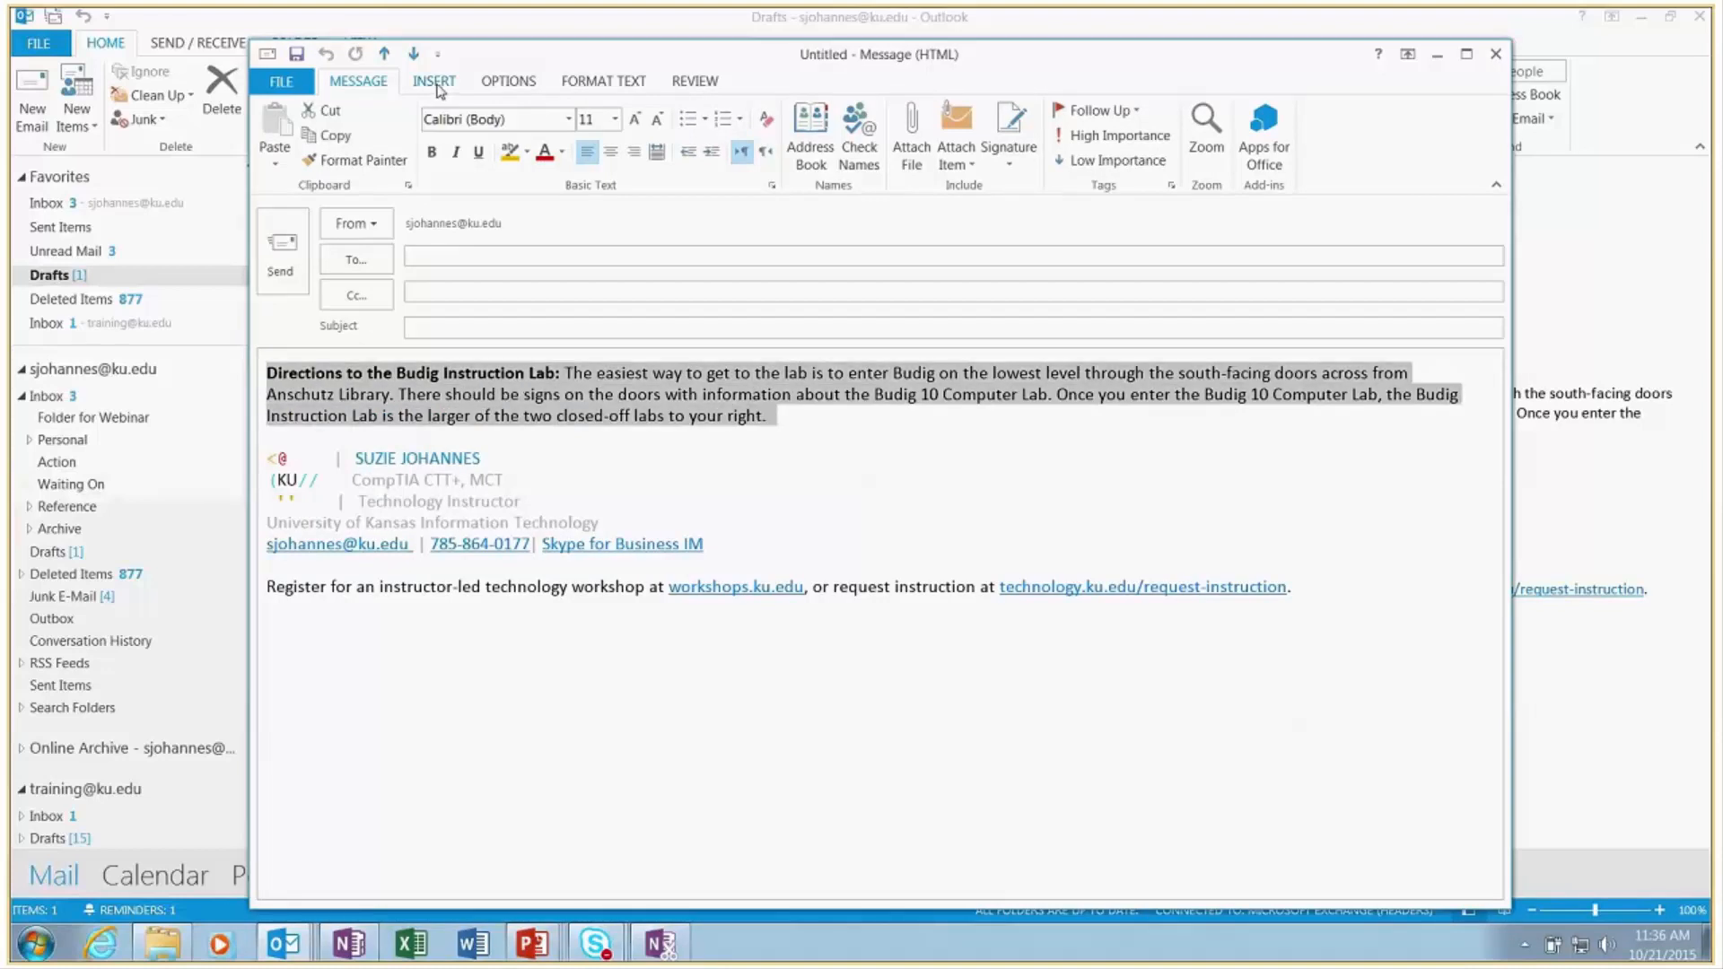
pyautogui.click(435, 83)
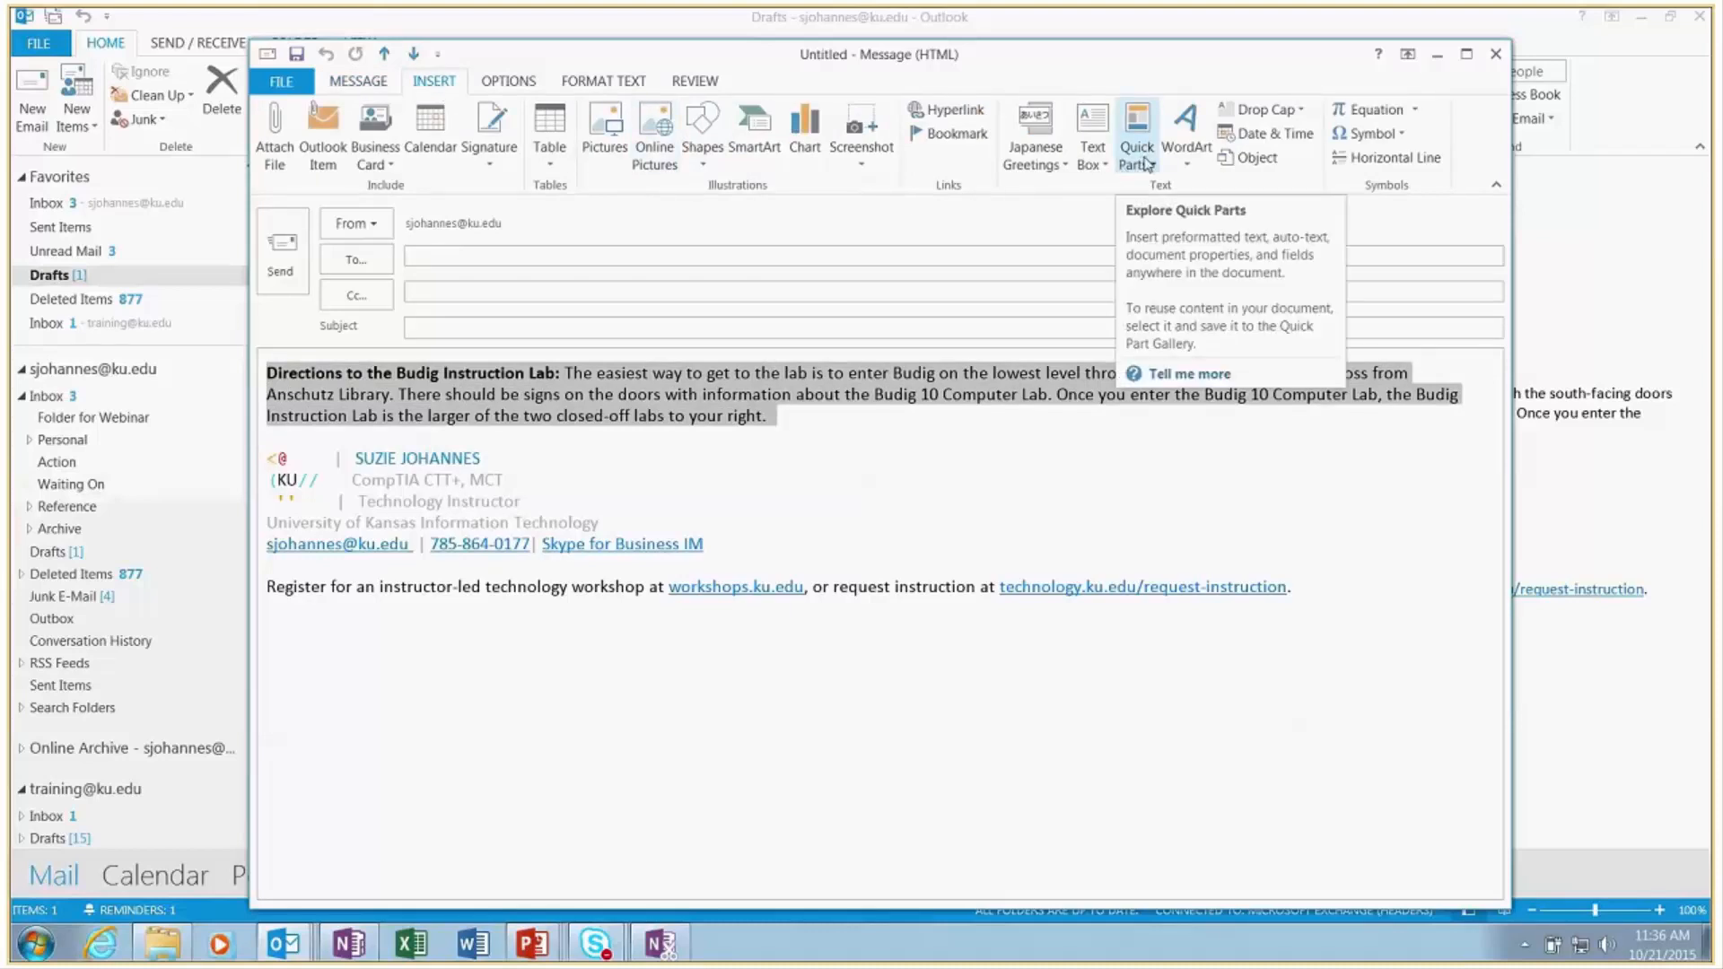
pyautogui.click(1147, 165)
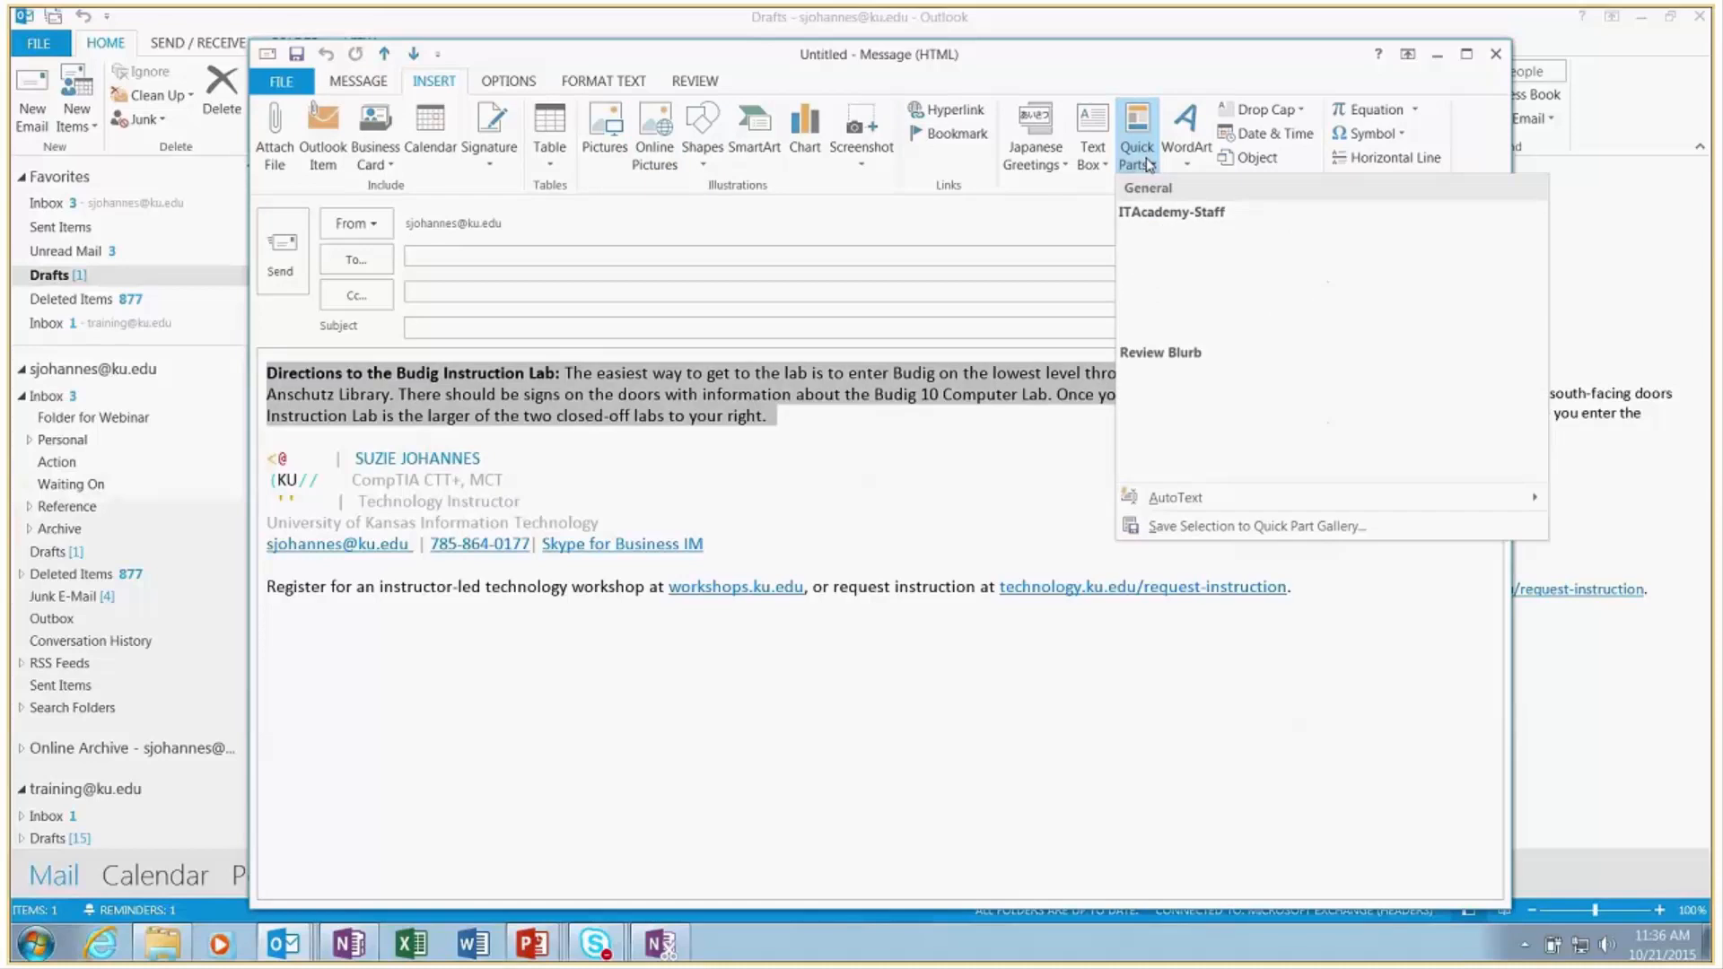
pyautogui.click(1246, 528)
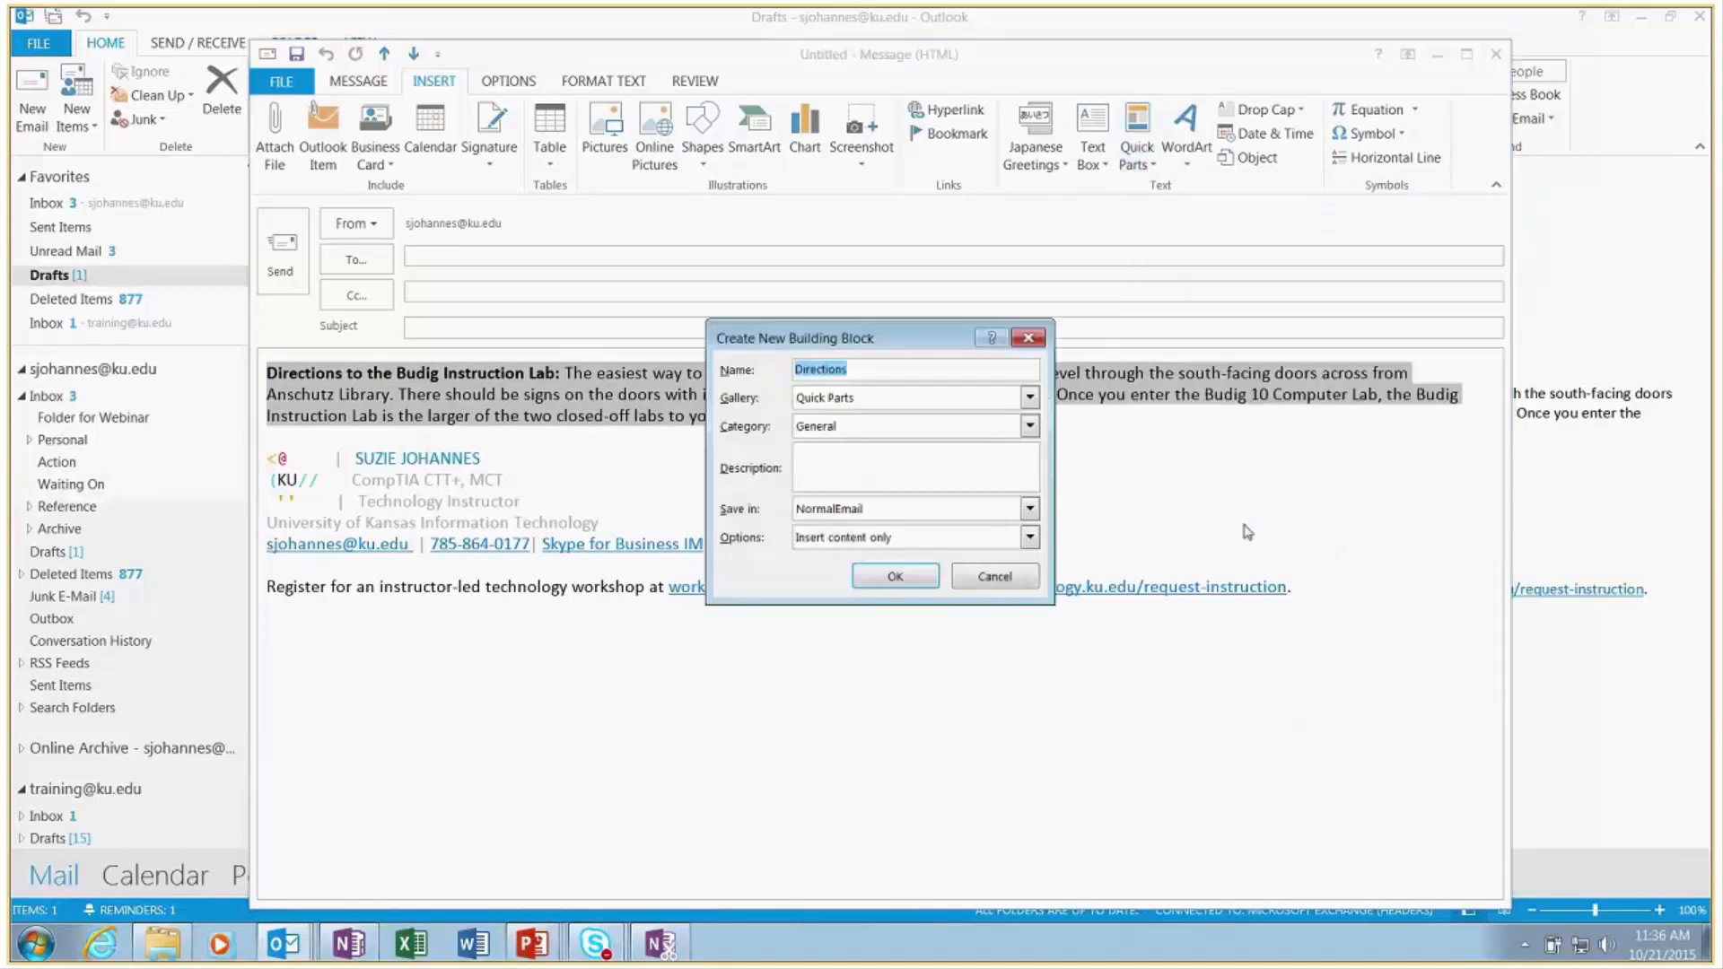
# Name the building block "BIL Directions", set it to insert content in its own paragraph, save it, and close the draft
pyautogui.write('Direc')
pyautogui.press('BackSpace')
pyautogui.press('BackSpace')
pyautogui.press('BackSpace')
pyautogui.press('BackSpace')
pyautogui.press('BackSpace')
pyautogui.write('Directions')
pyautogui.click(848, 537)
pyautogui.click(854, 568)
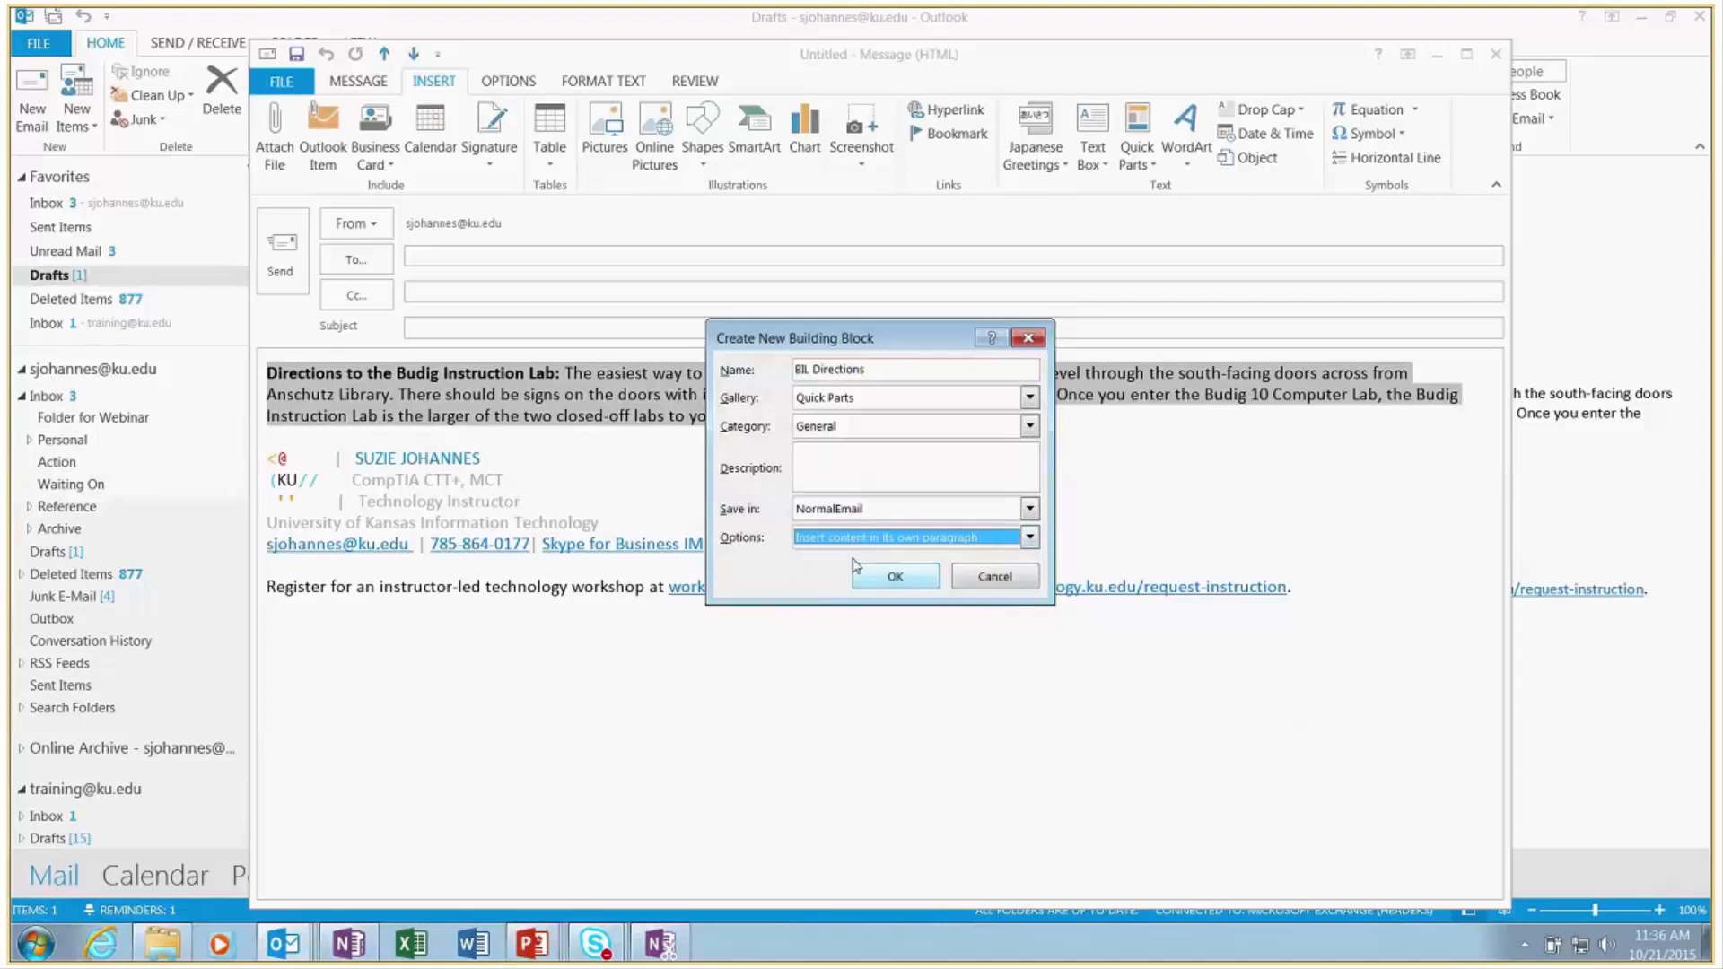
pyautogui.click(859, 572)
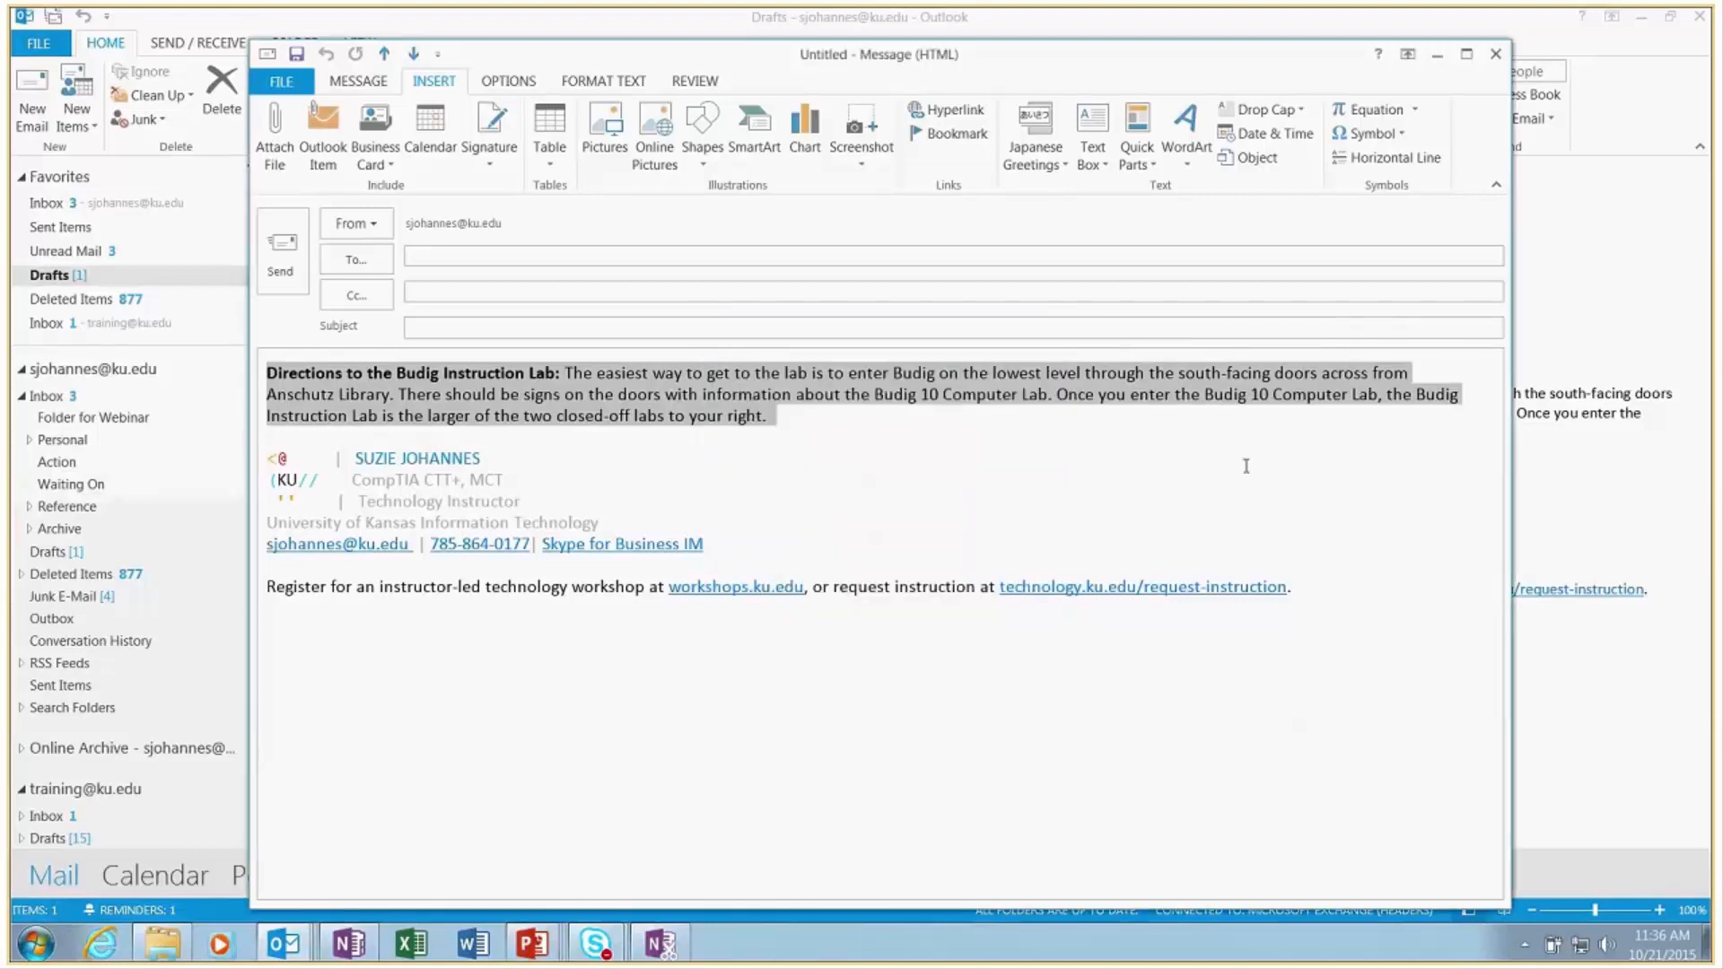
pyautogui.click(1497, 57)
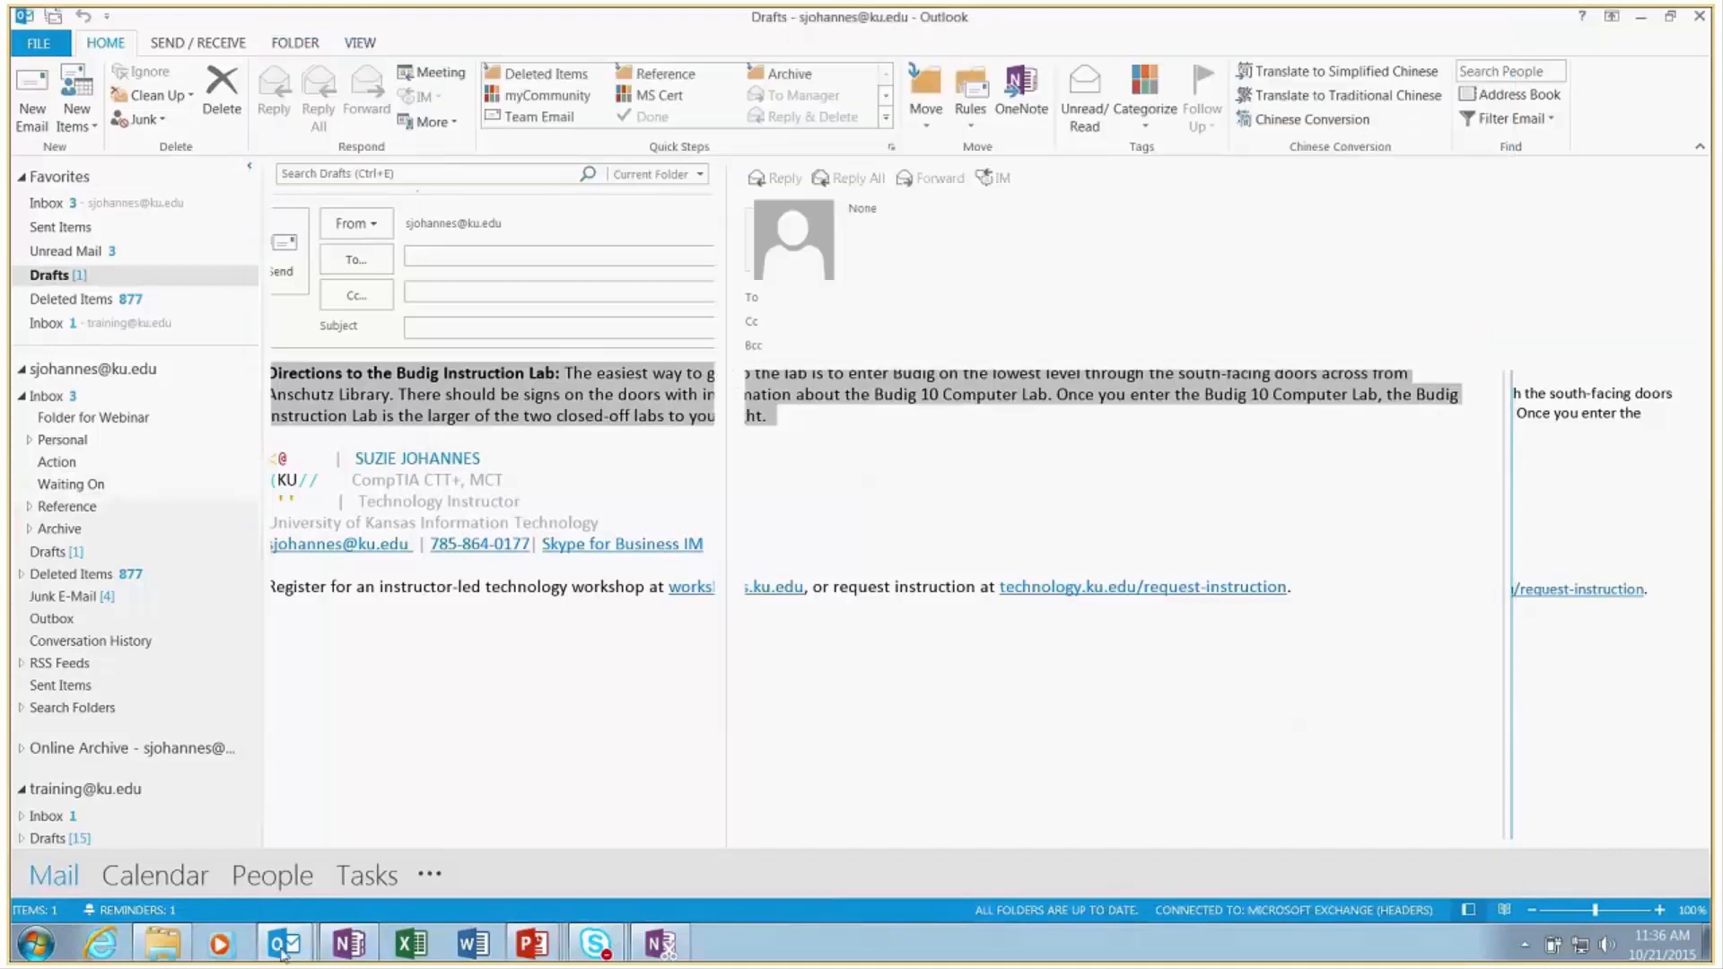
# Return to the minimized blank message and insert the "BIL Directions" Quick Part above the signature
pyautogui.moveTo(283, 953)
pyautogui.click(285, 898)
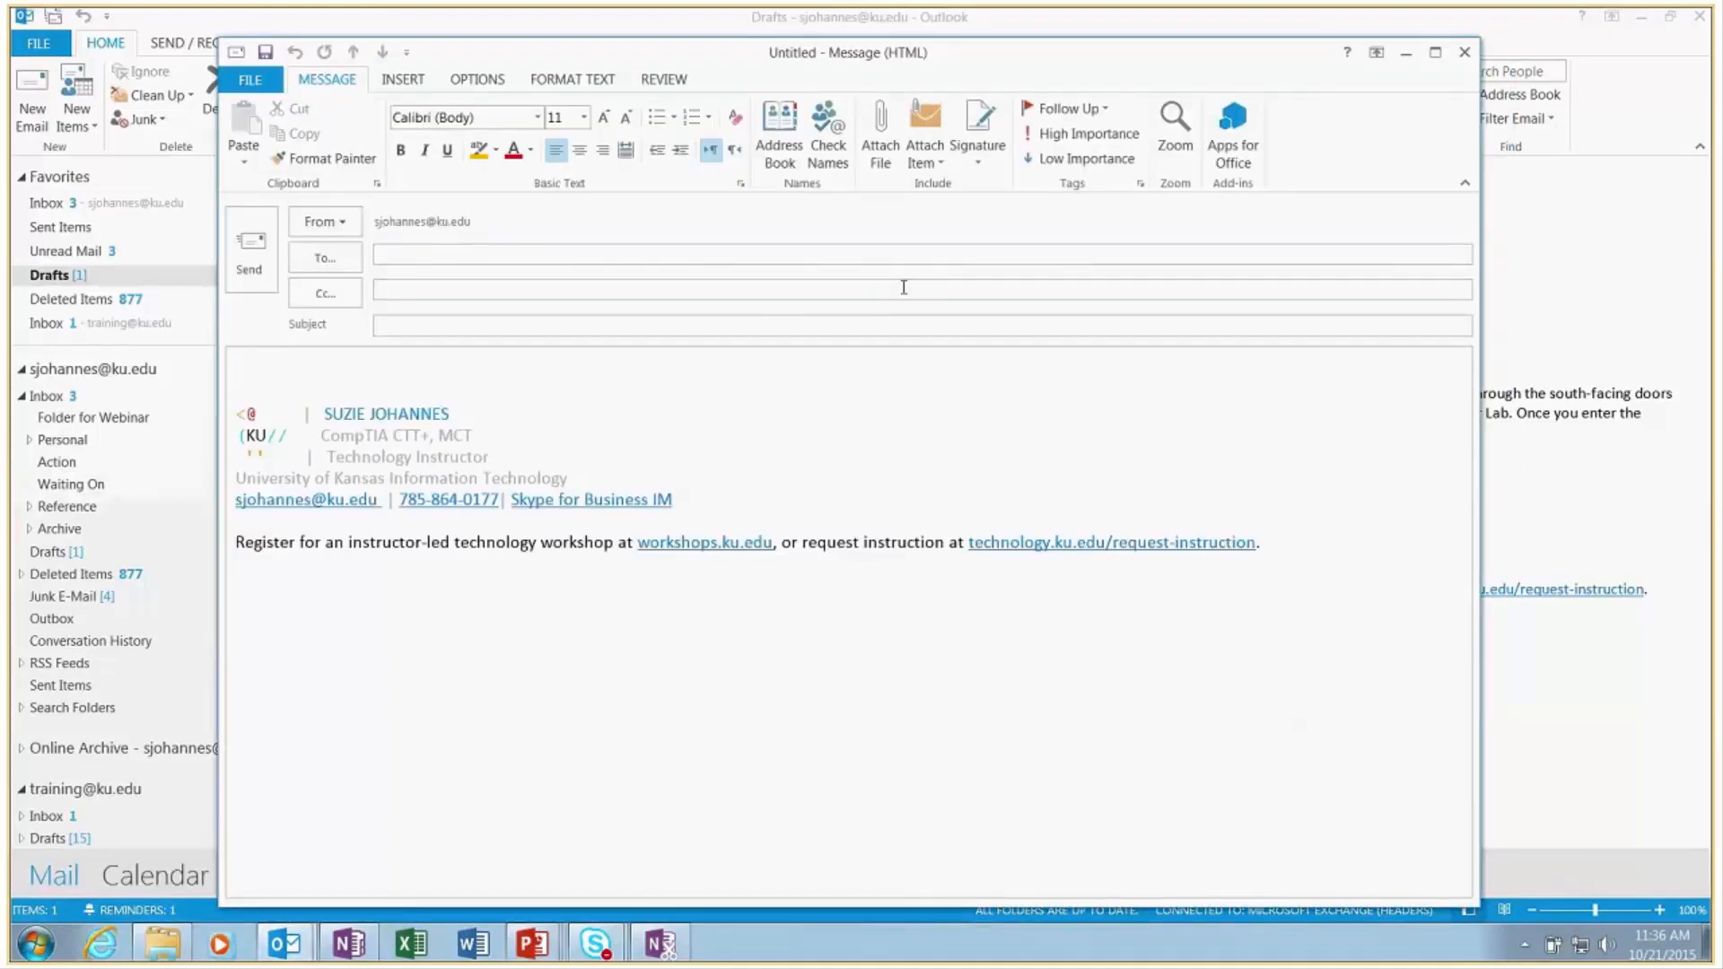
pyautogui.click(416, 84)
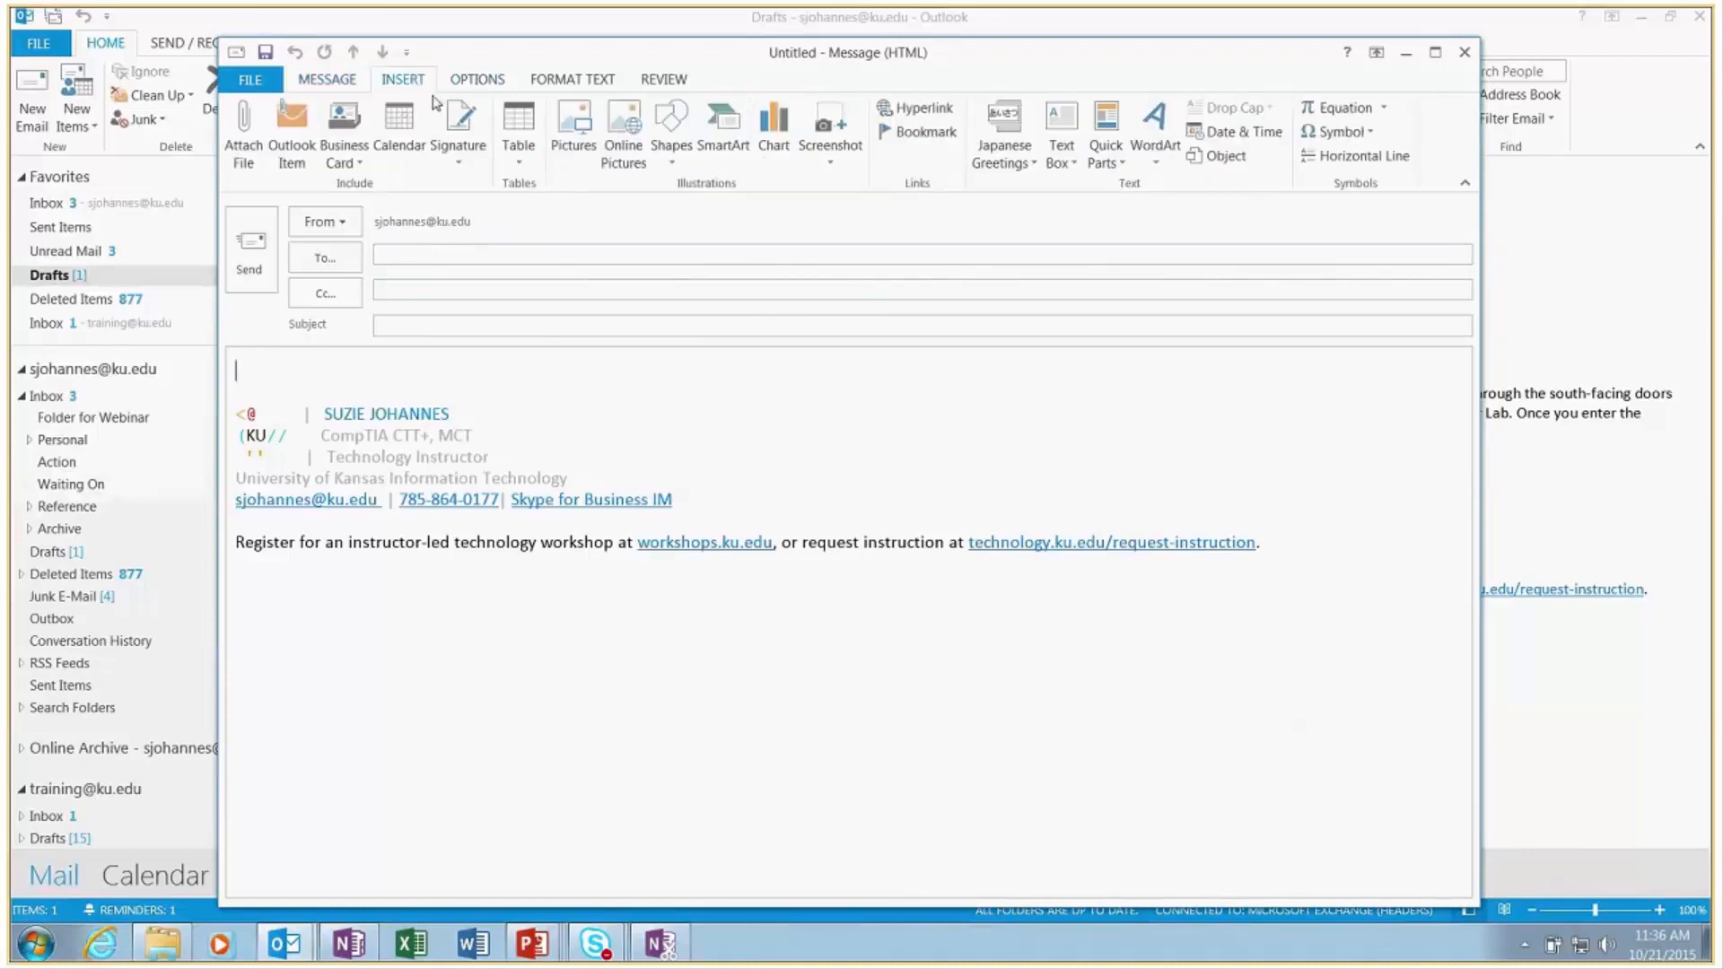
pyautogui.click(1112, 159)
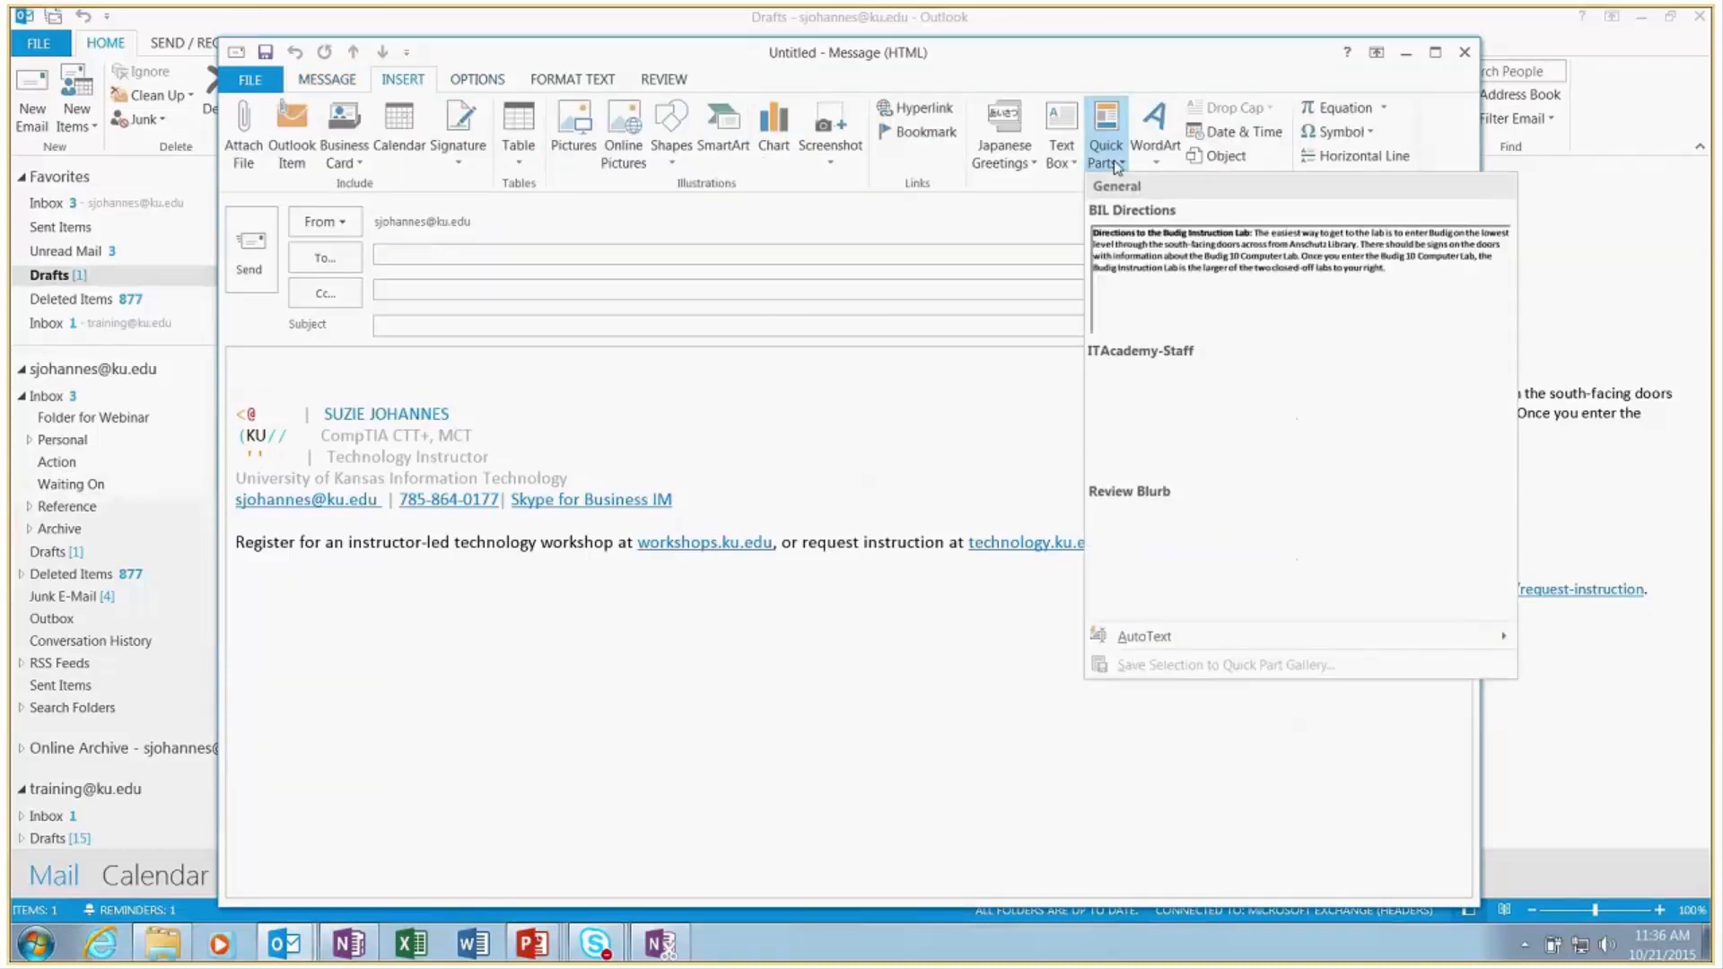
pyautogui.click(1125, 229)
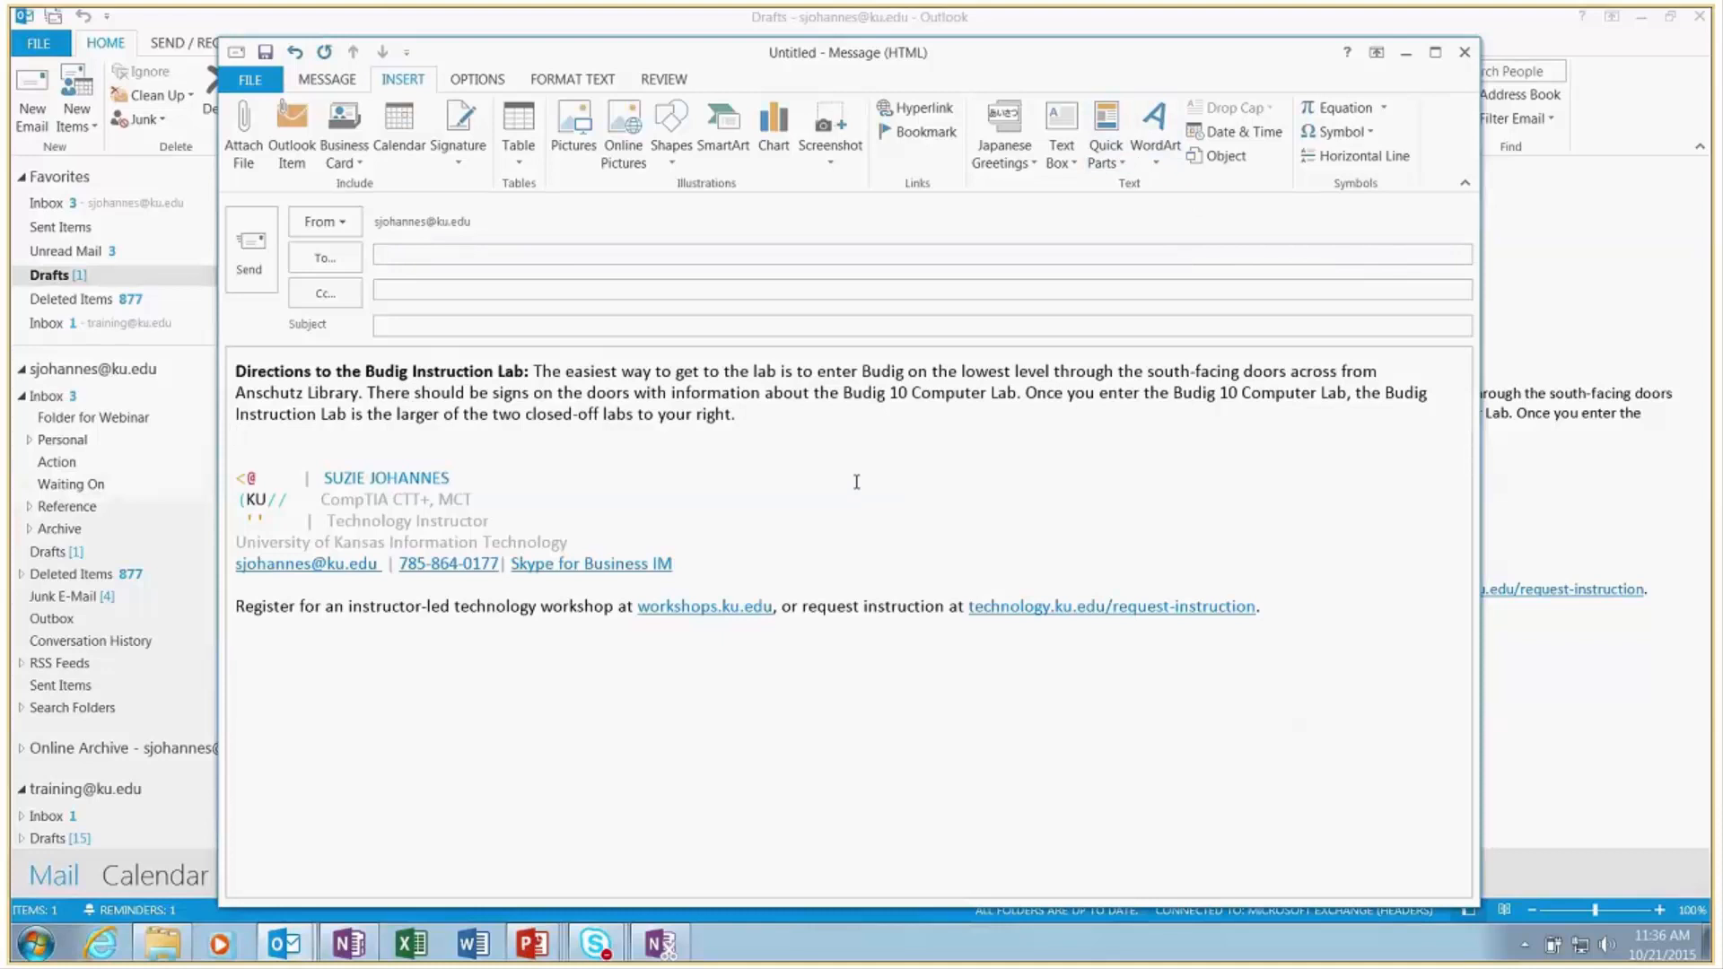
pyautogui.click(790, 453)
# Minimize the message and open the Course Communications folder on the Tech Instruction drive in an enlarged Windows Explorer window
pyautogui.click(517, 957)
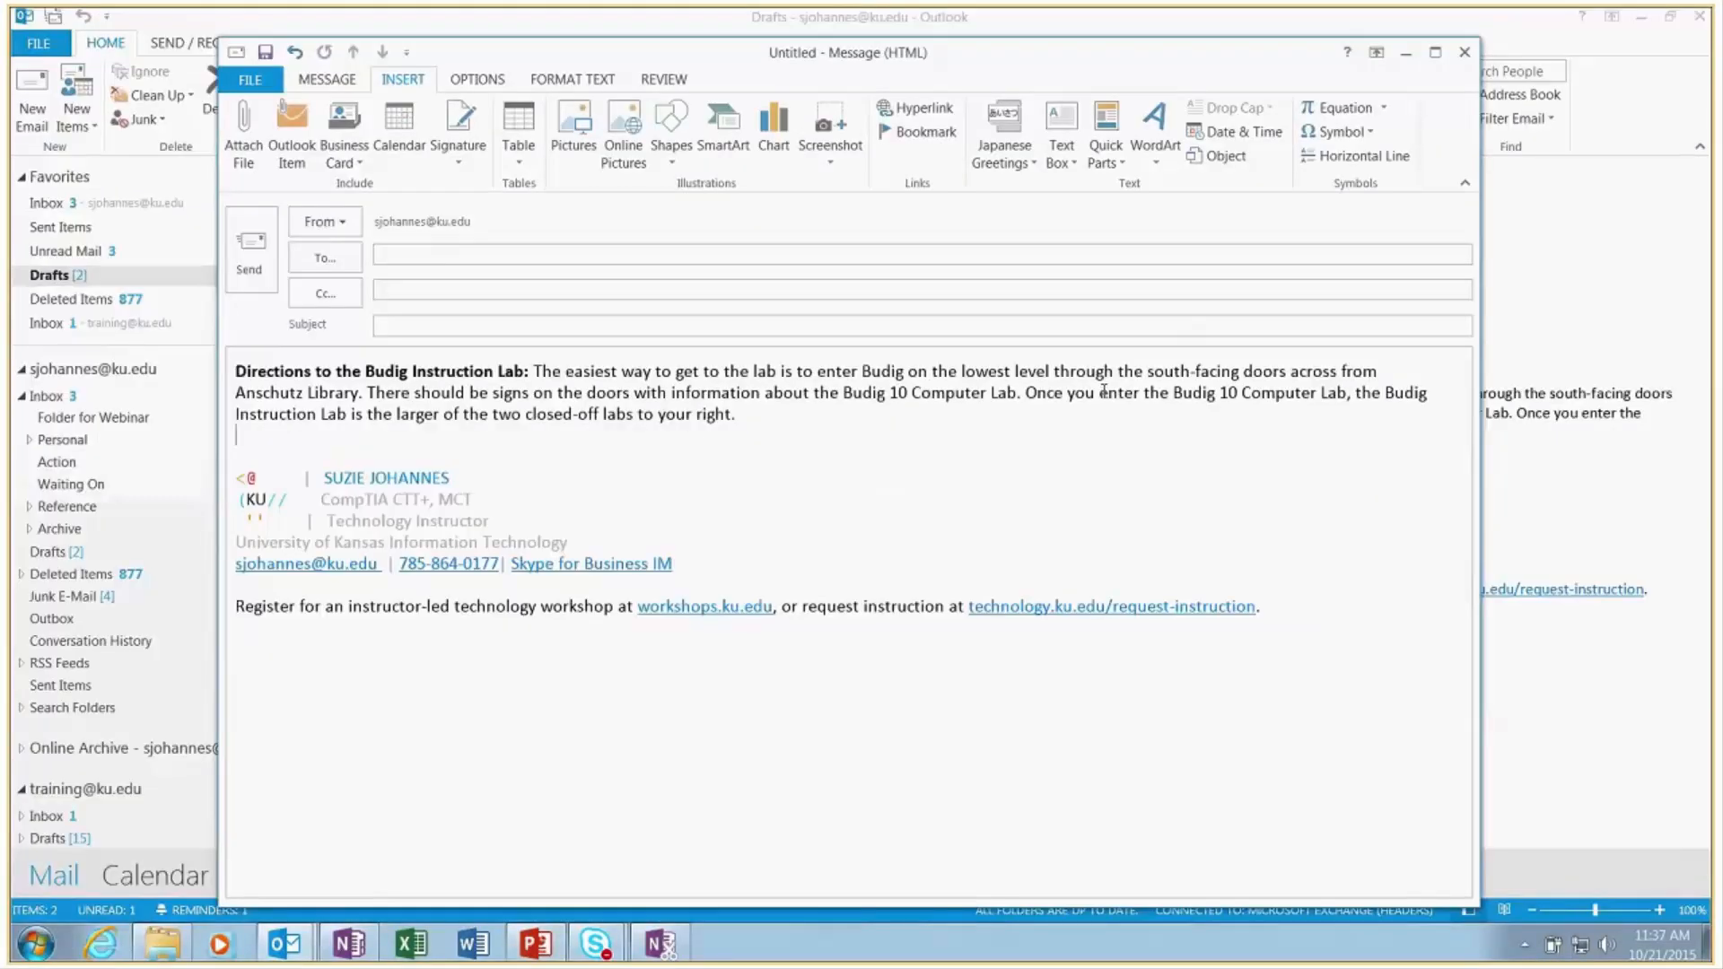
pyautogui.click(1407, 54)
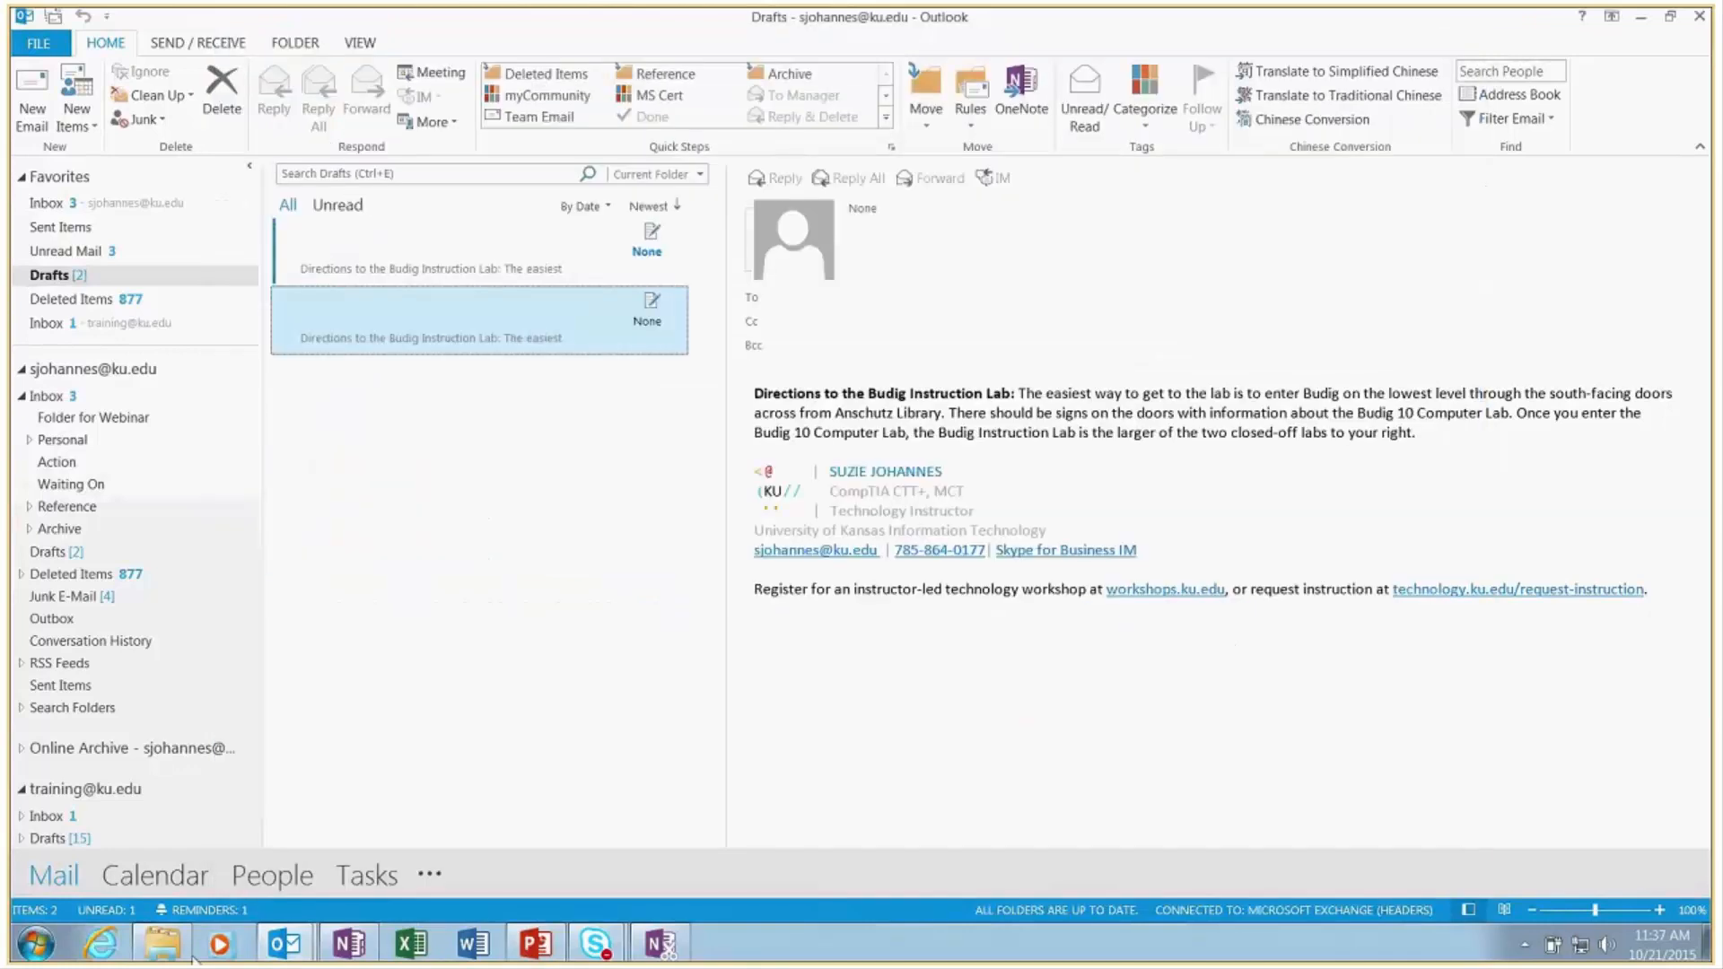
pyautogui.click(162, 942)
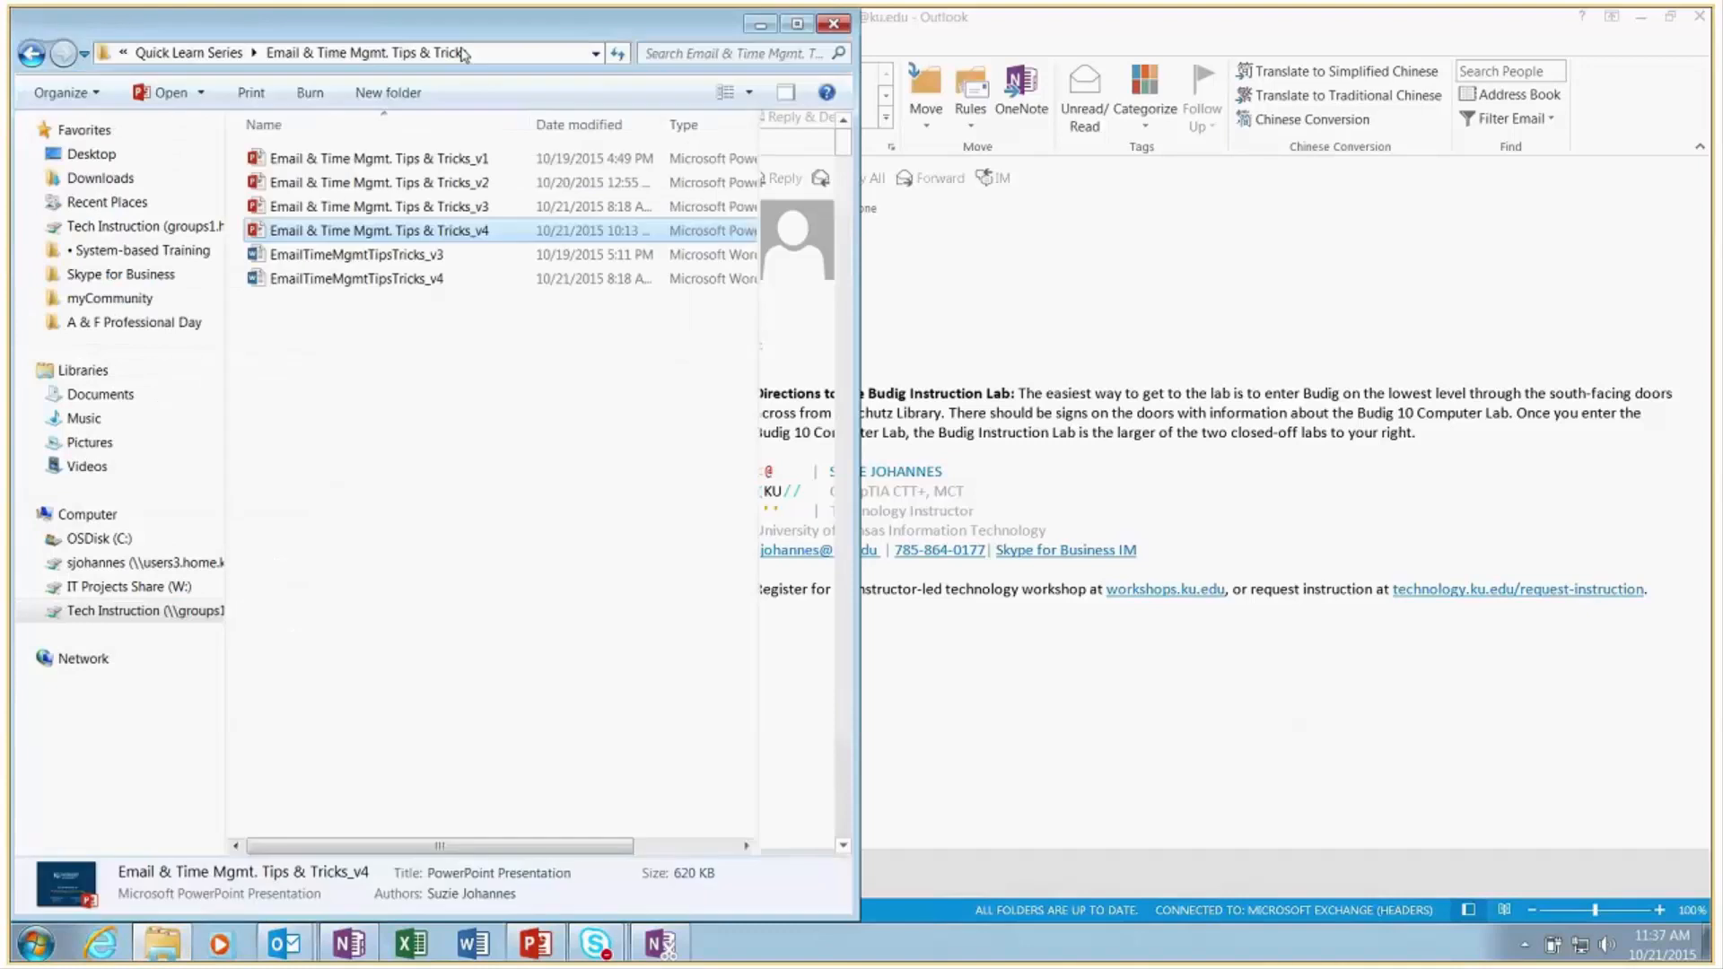
pyautogui.moveTo(539, 22); pyautogui.dragTo(967, 79)
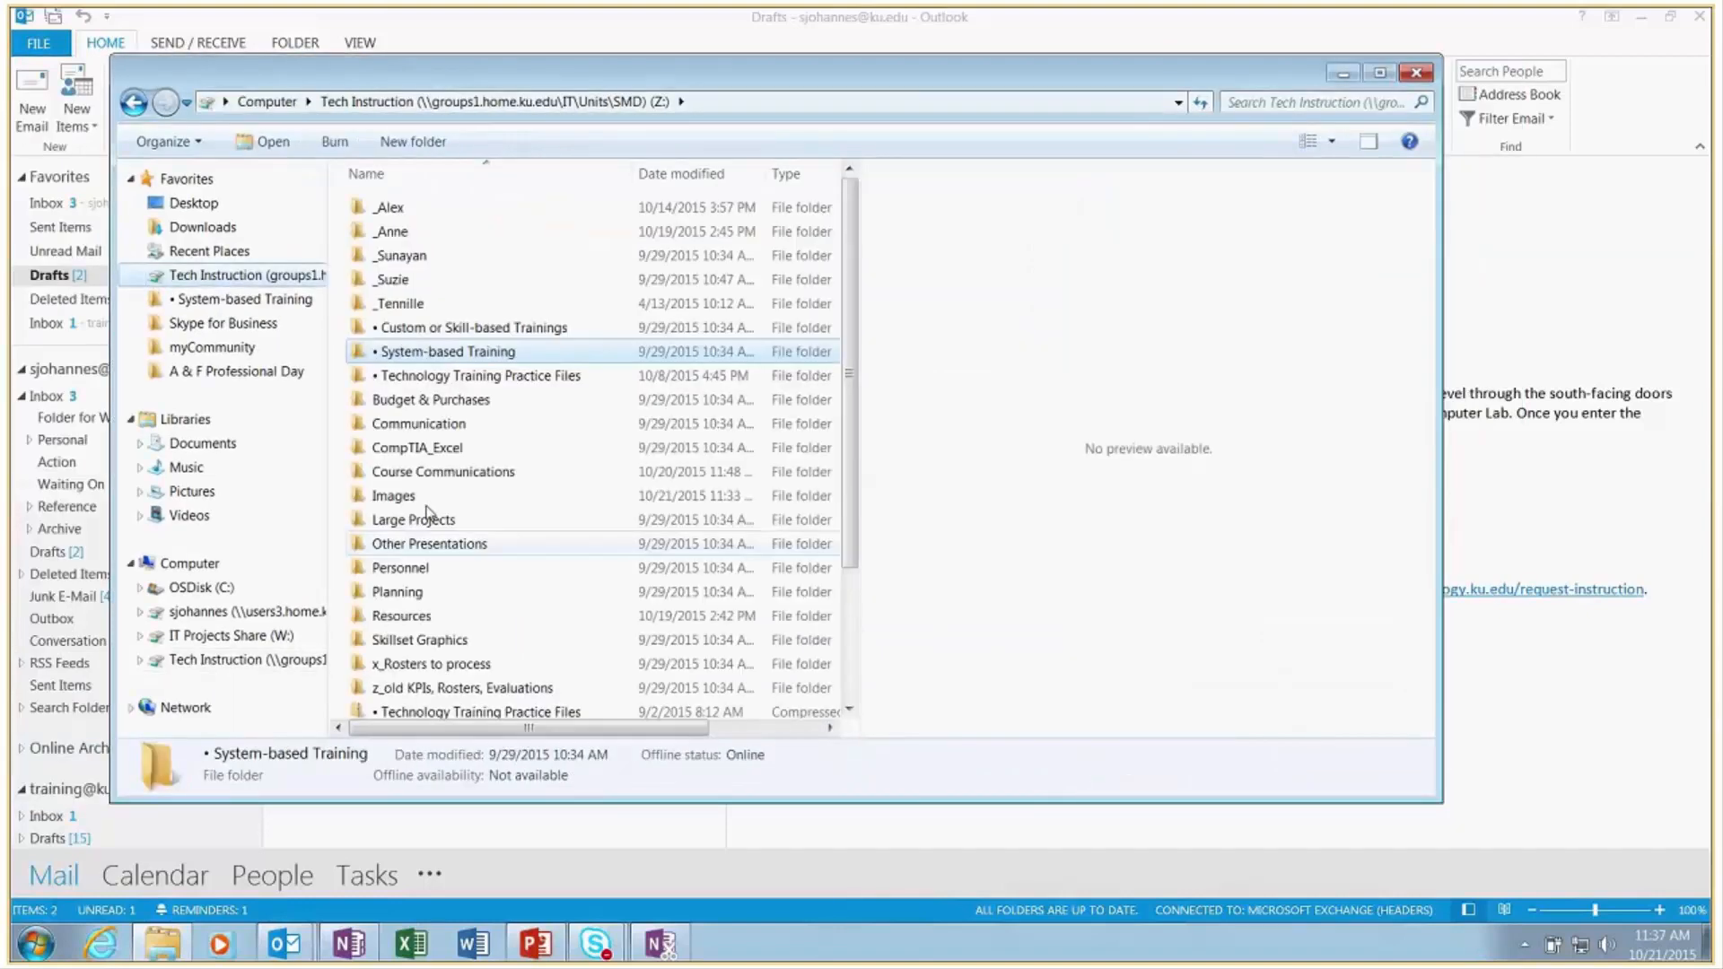
pyautogui.doubleClick(431, 471)
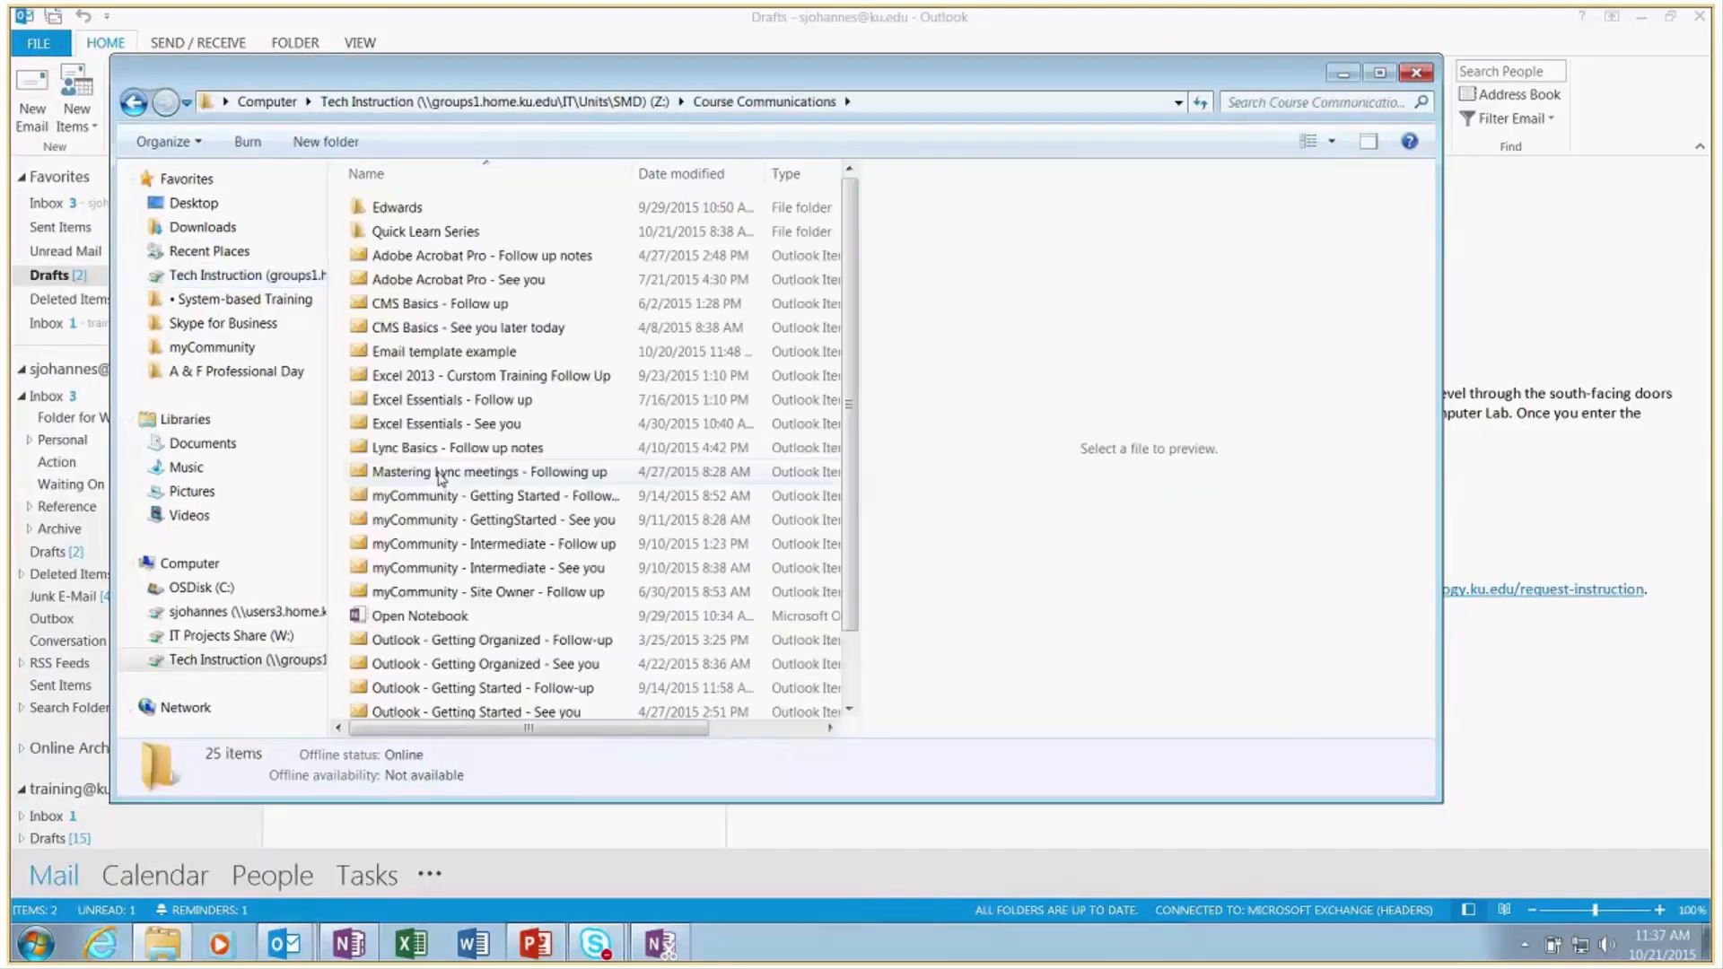
pyautogui.moveTo(1437, 800); pyautogui.dragTo(1531, 831)
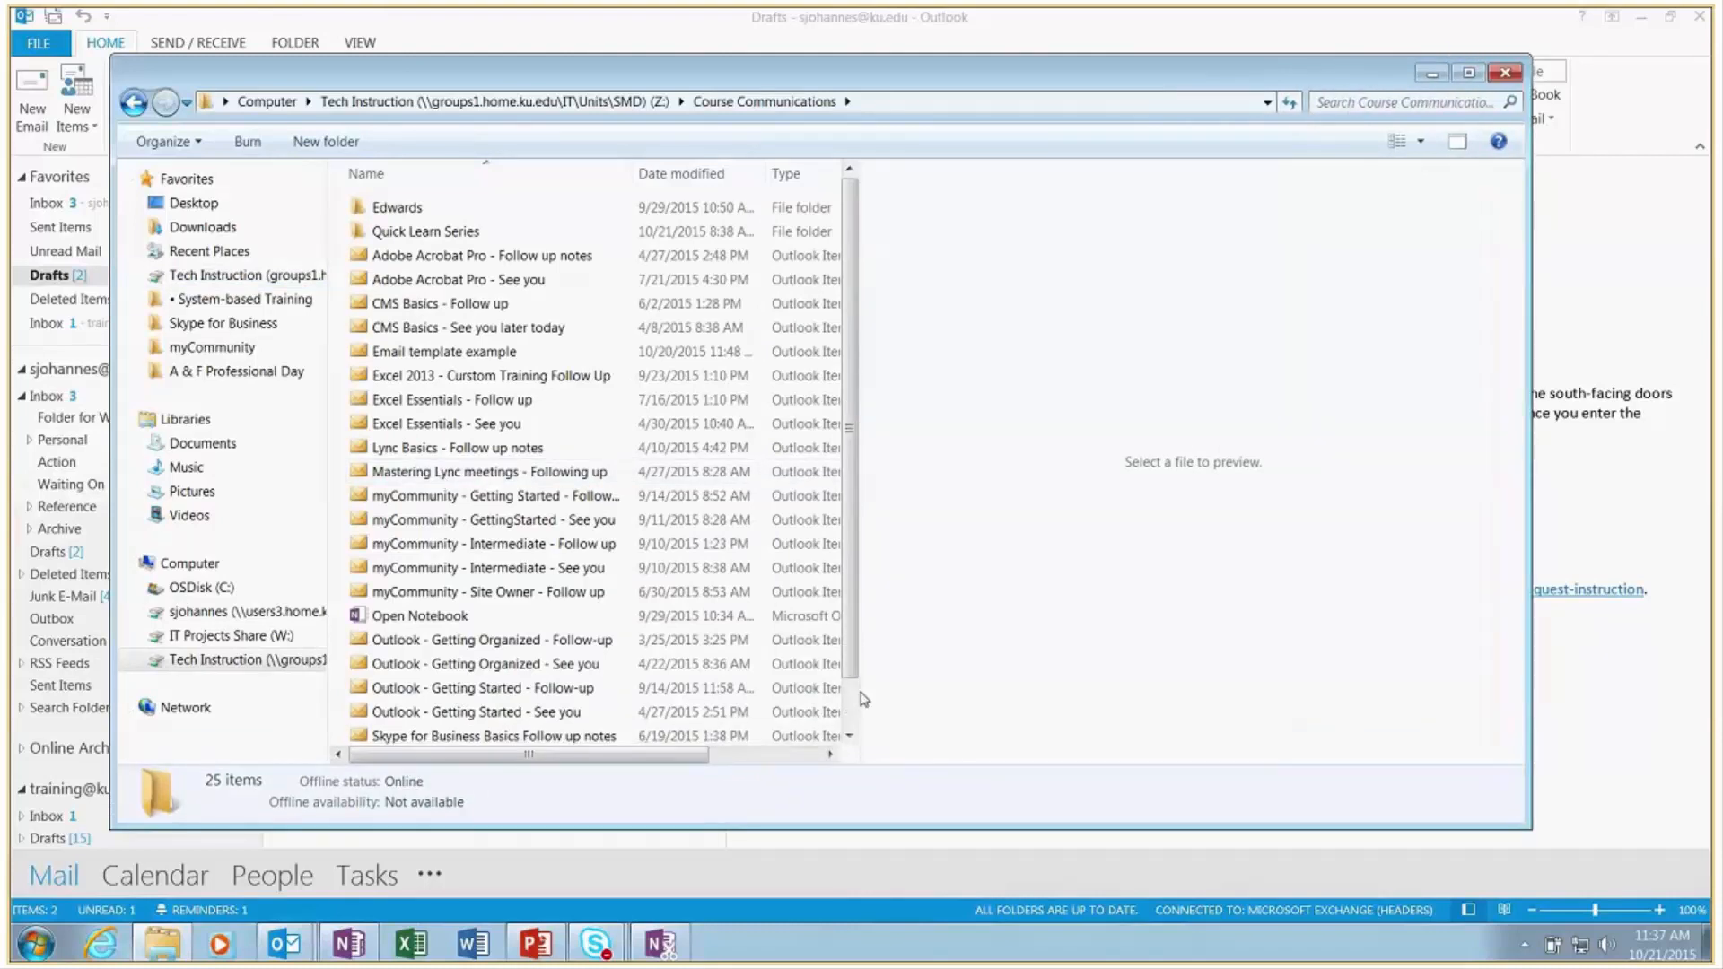
# Open the "myCommunity - GettingStarted - See you" email template and review its sender choices and body text
pyautogui.click(542, 525)
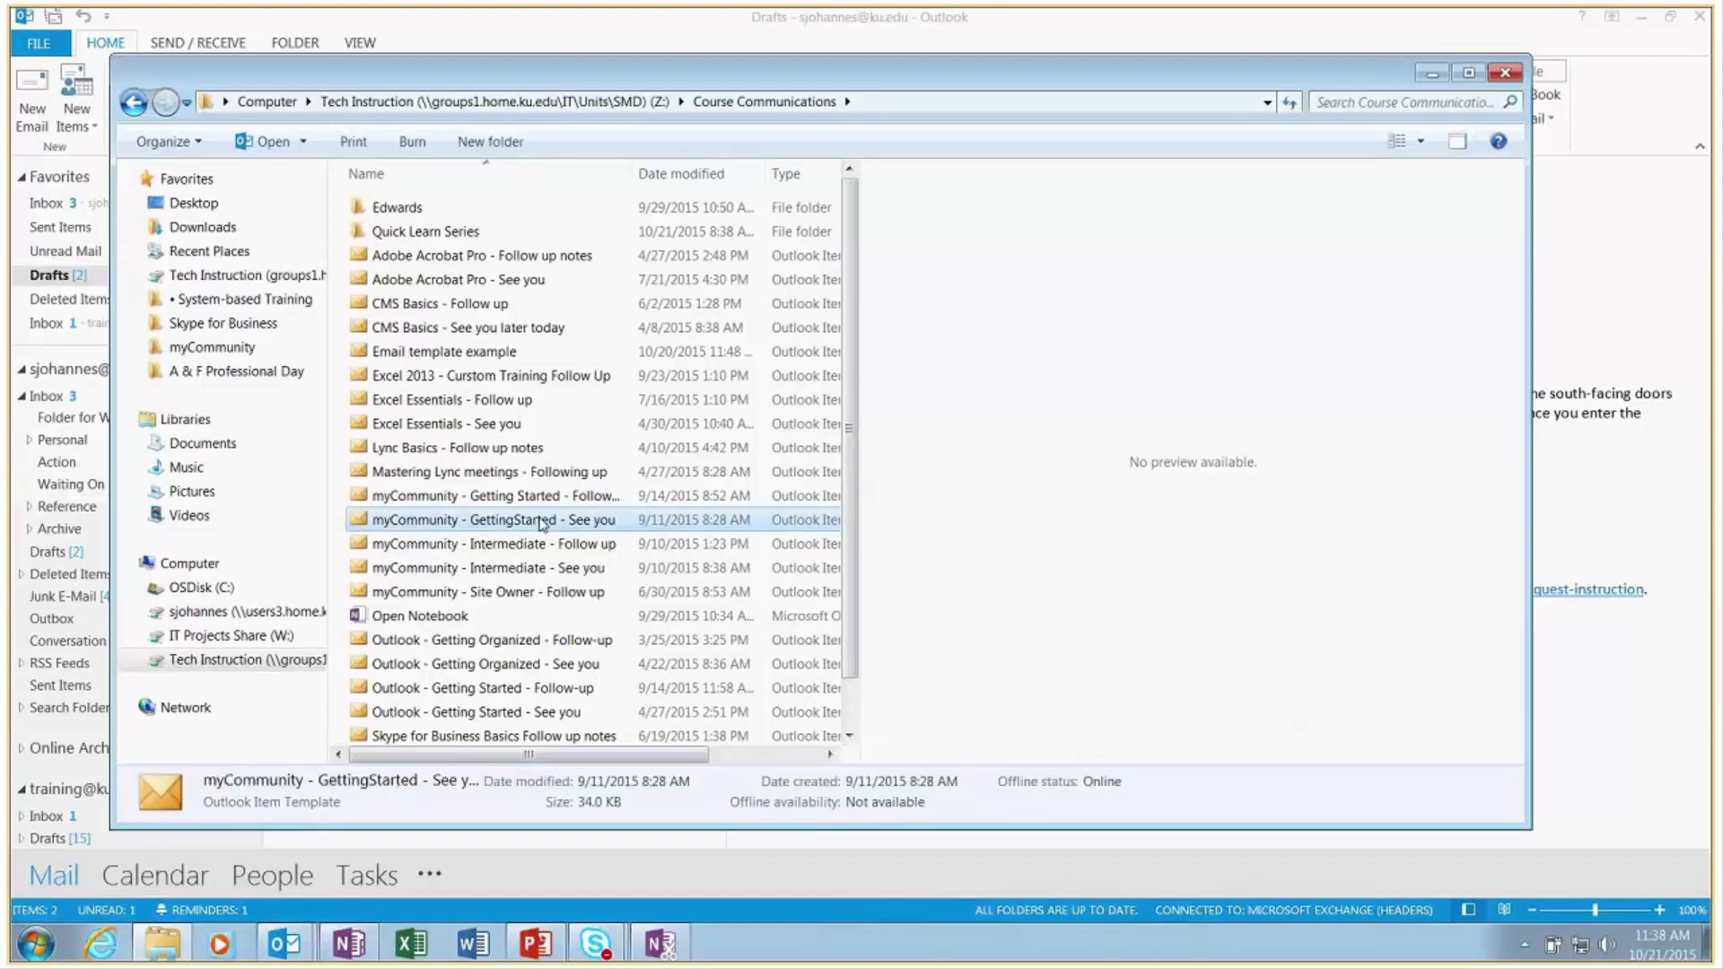
pyautogui.doubleClick(543, 522)
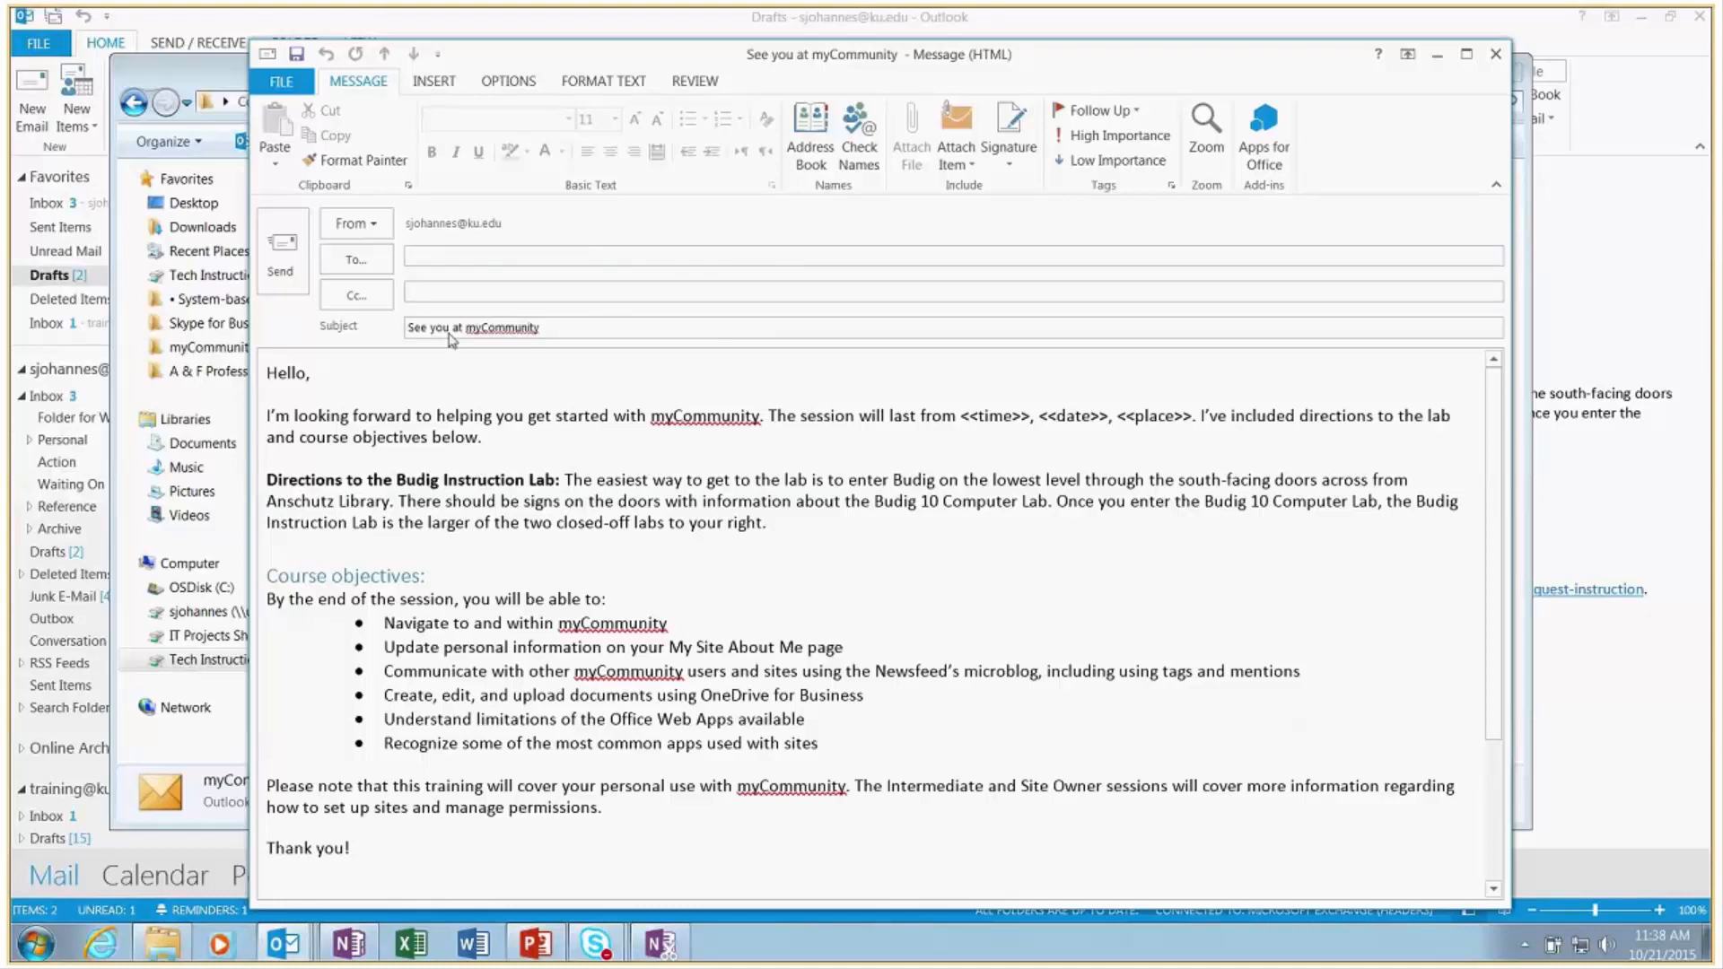
pyautogui.click(357, 224)
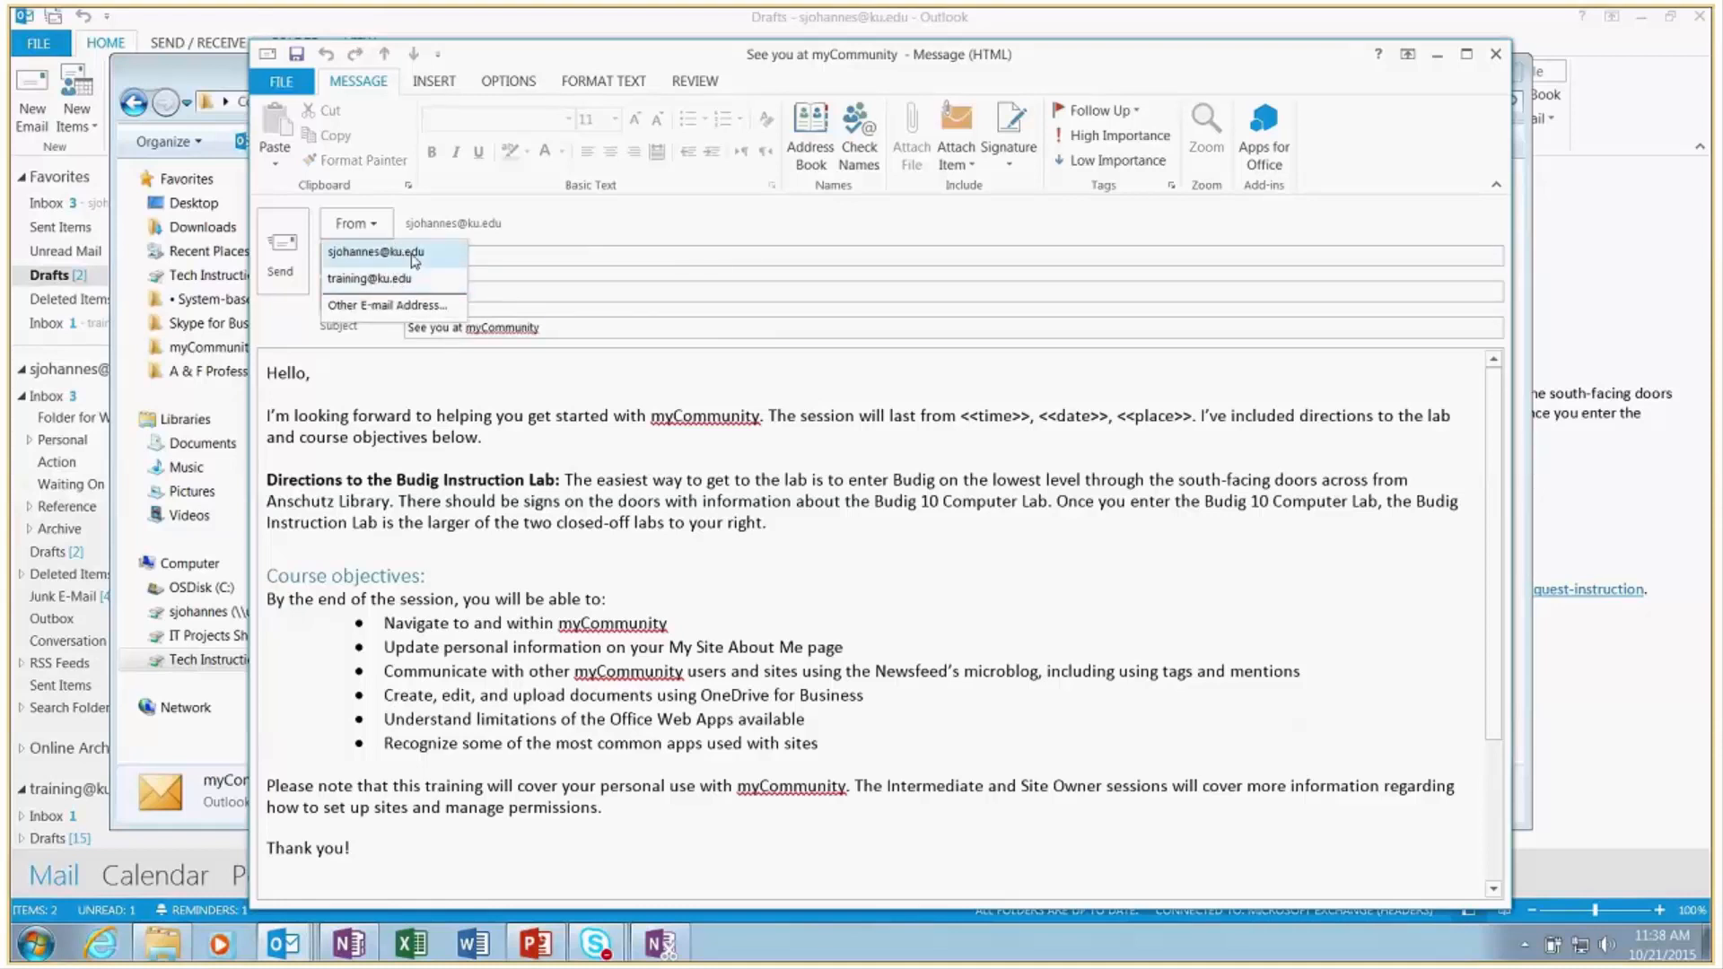
pyautogui.press('Escape')
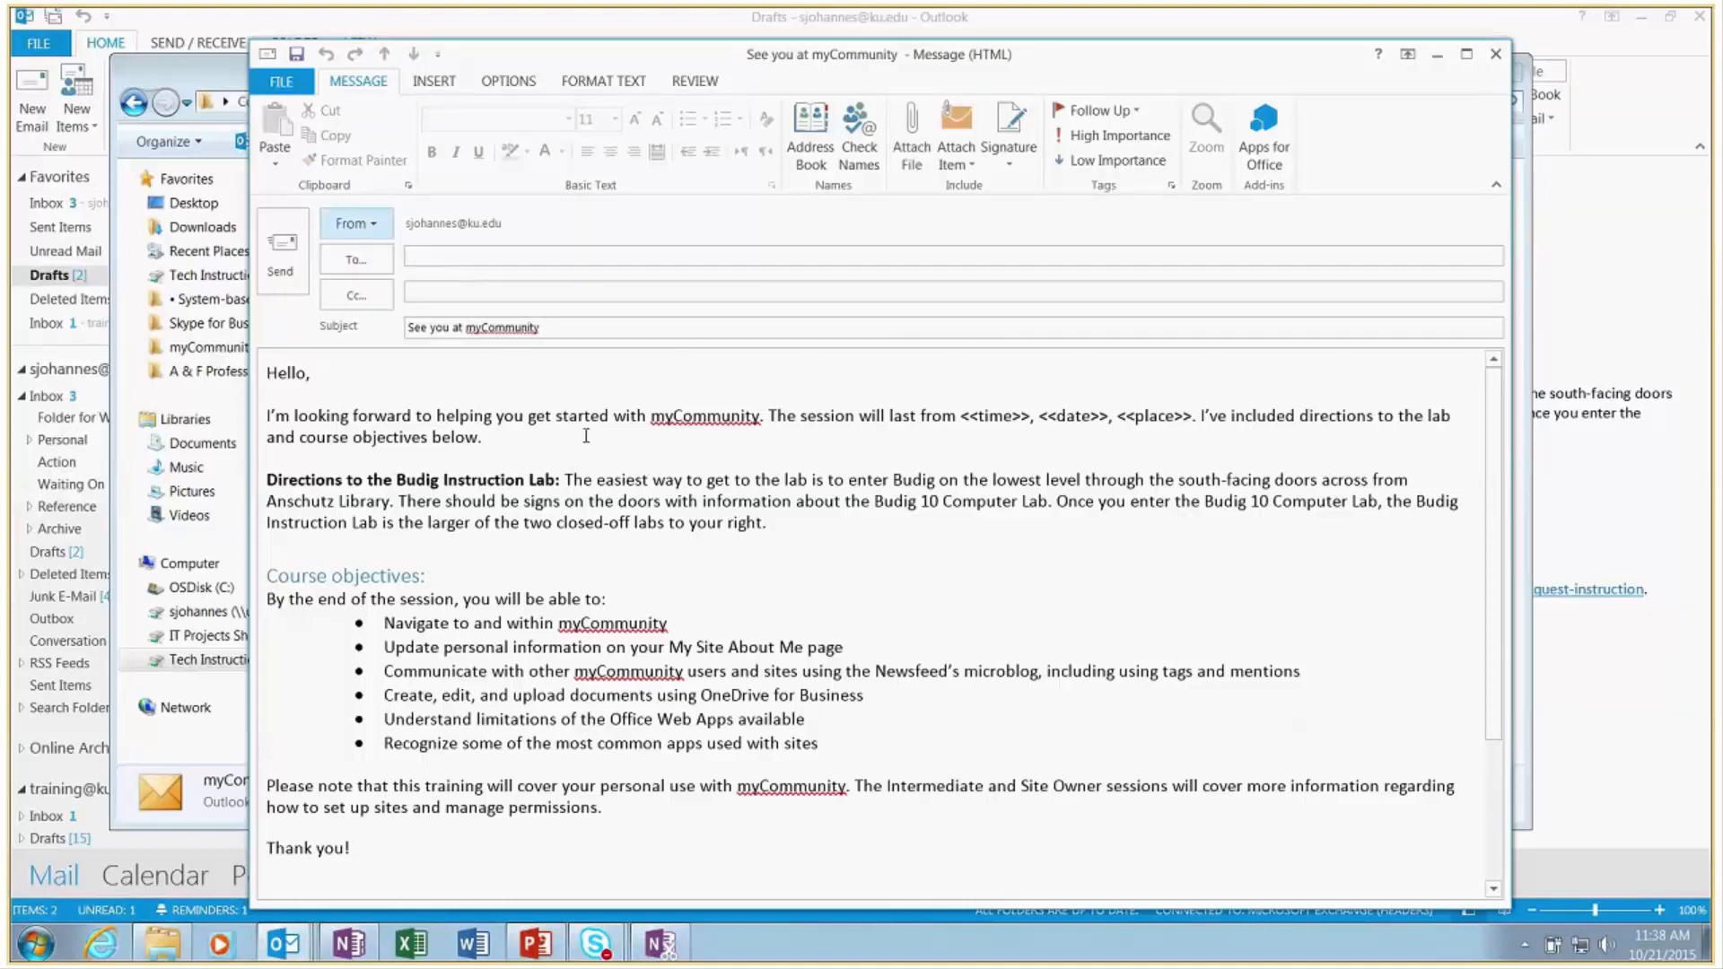
pyautogui.scroll(-3, 586, 436)
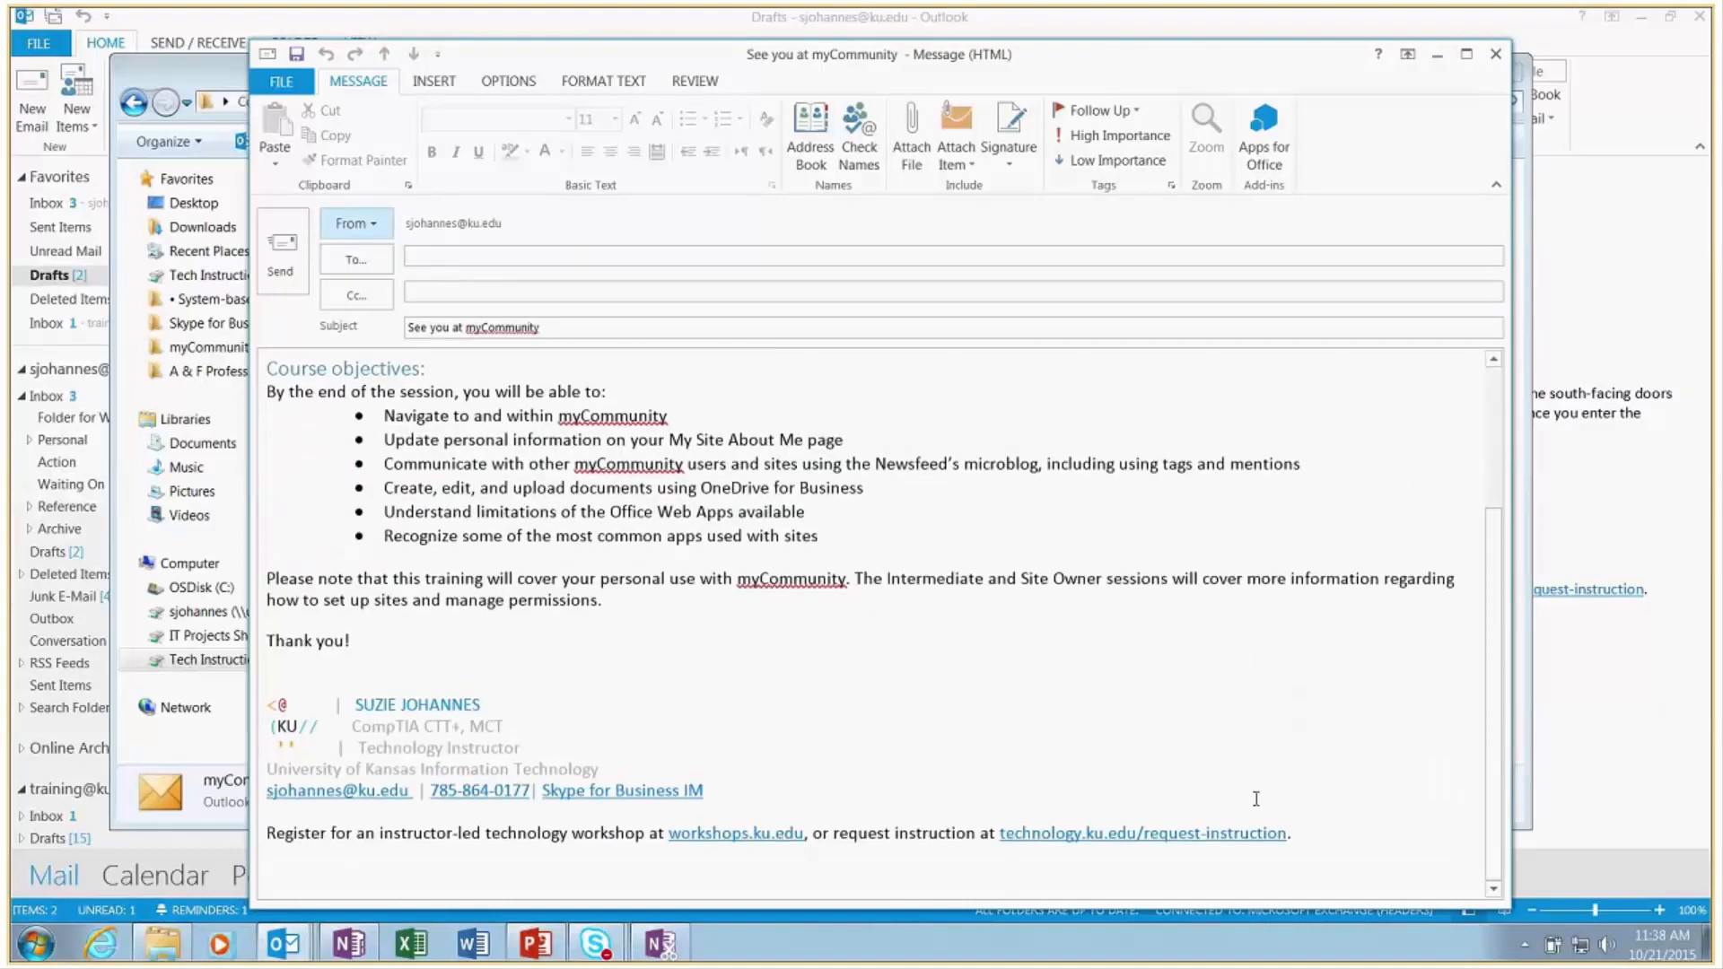
# Begin saving the "See you at myCommunity" message as a file, with Outlook Template as the file type
pyautogui.scroll(3, 637, 629)
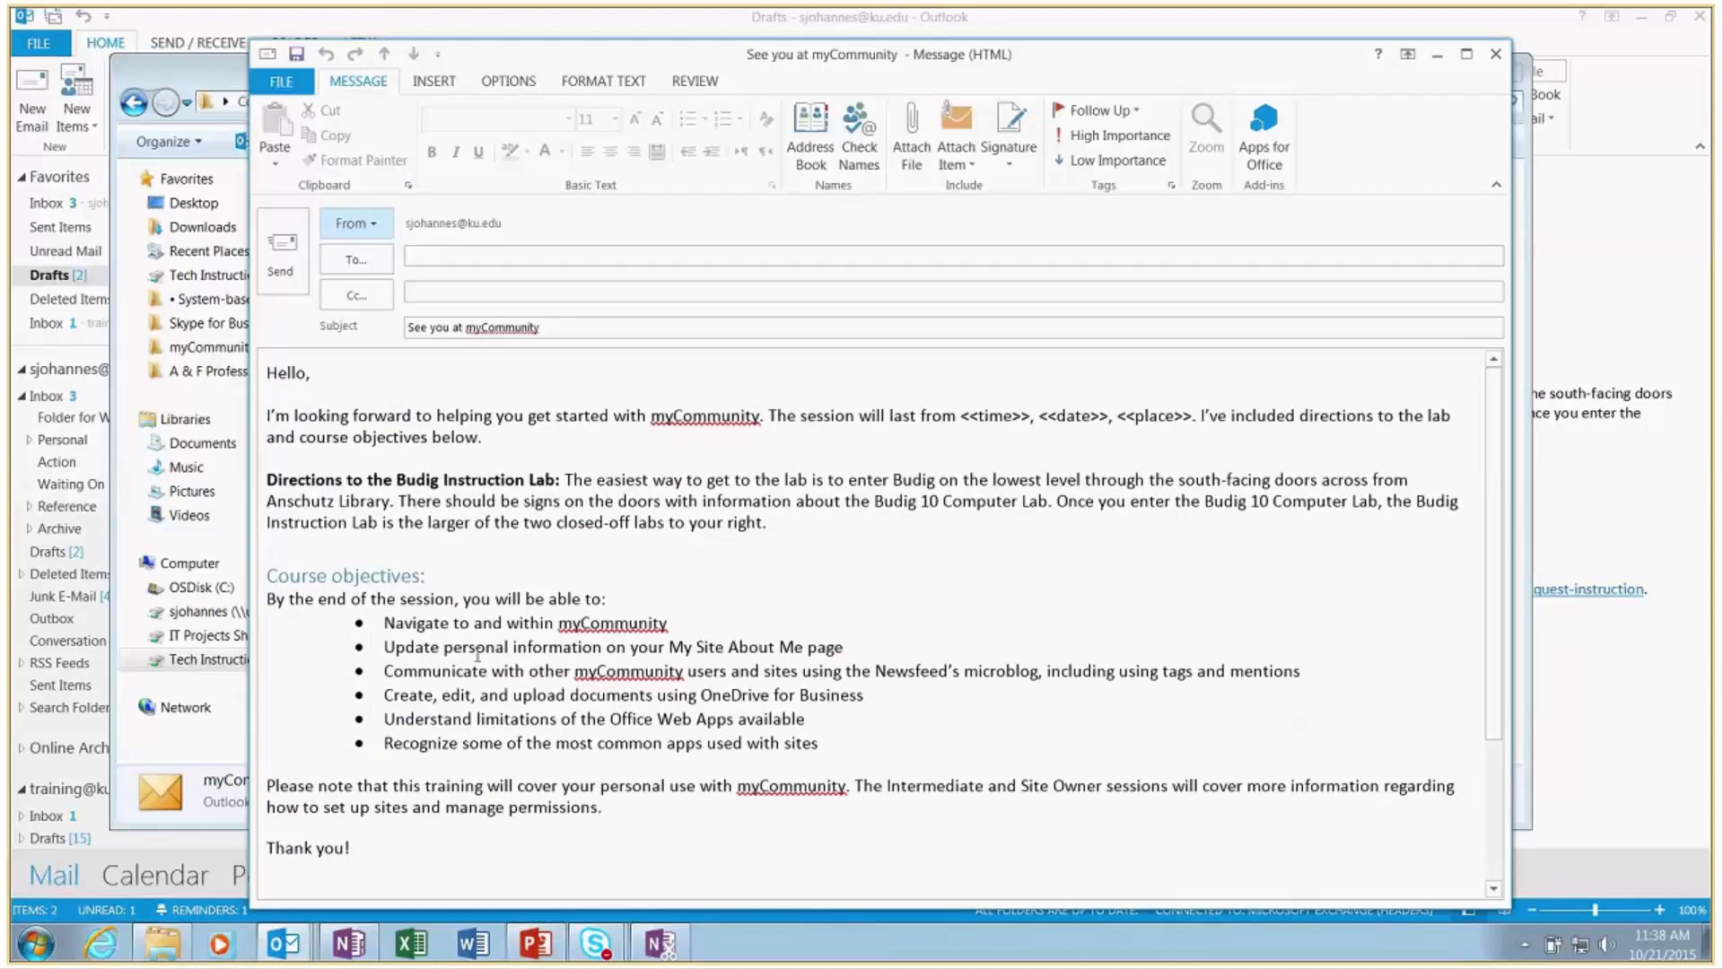
pyautogui.click(921, 530)
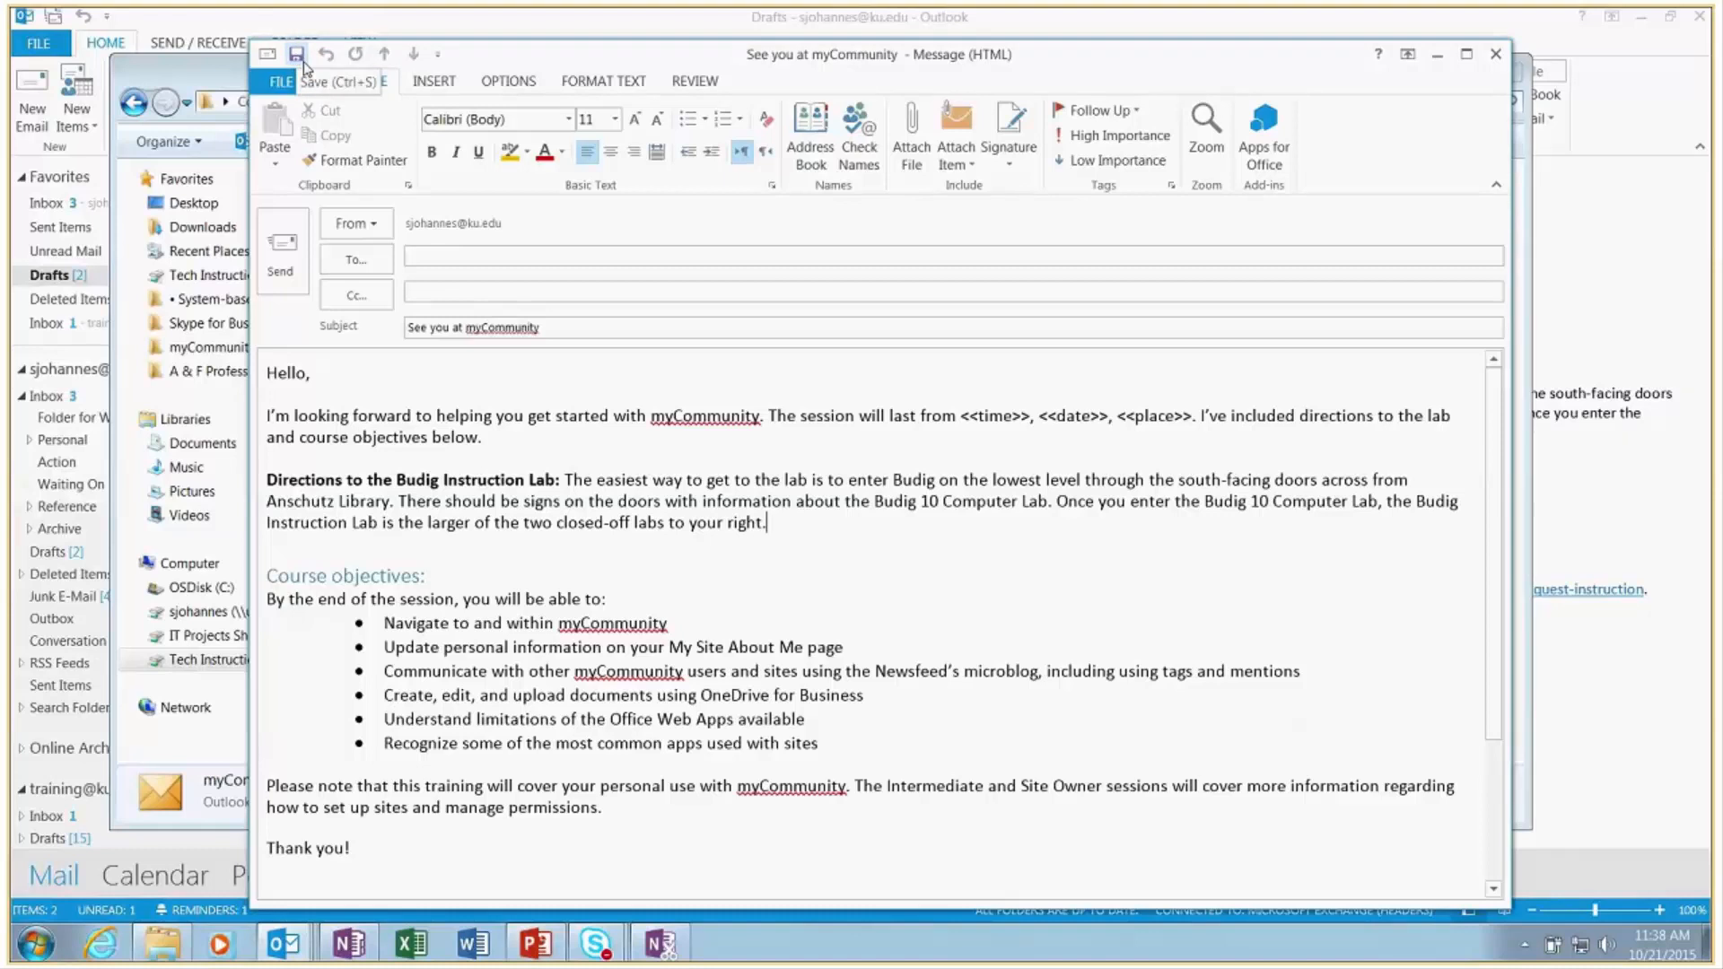
pyautogui.click(281, 82)
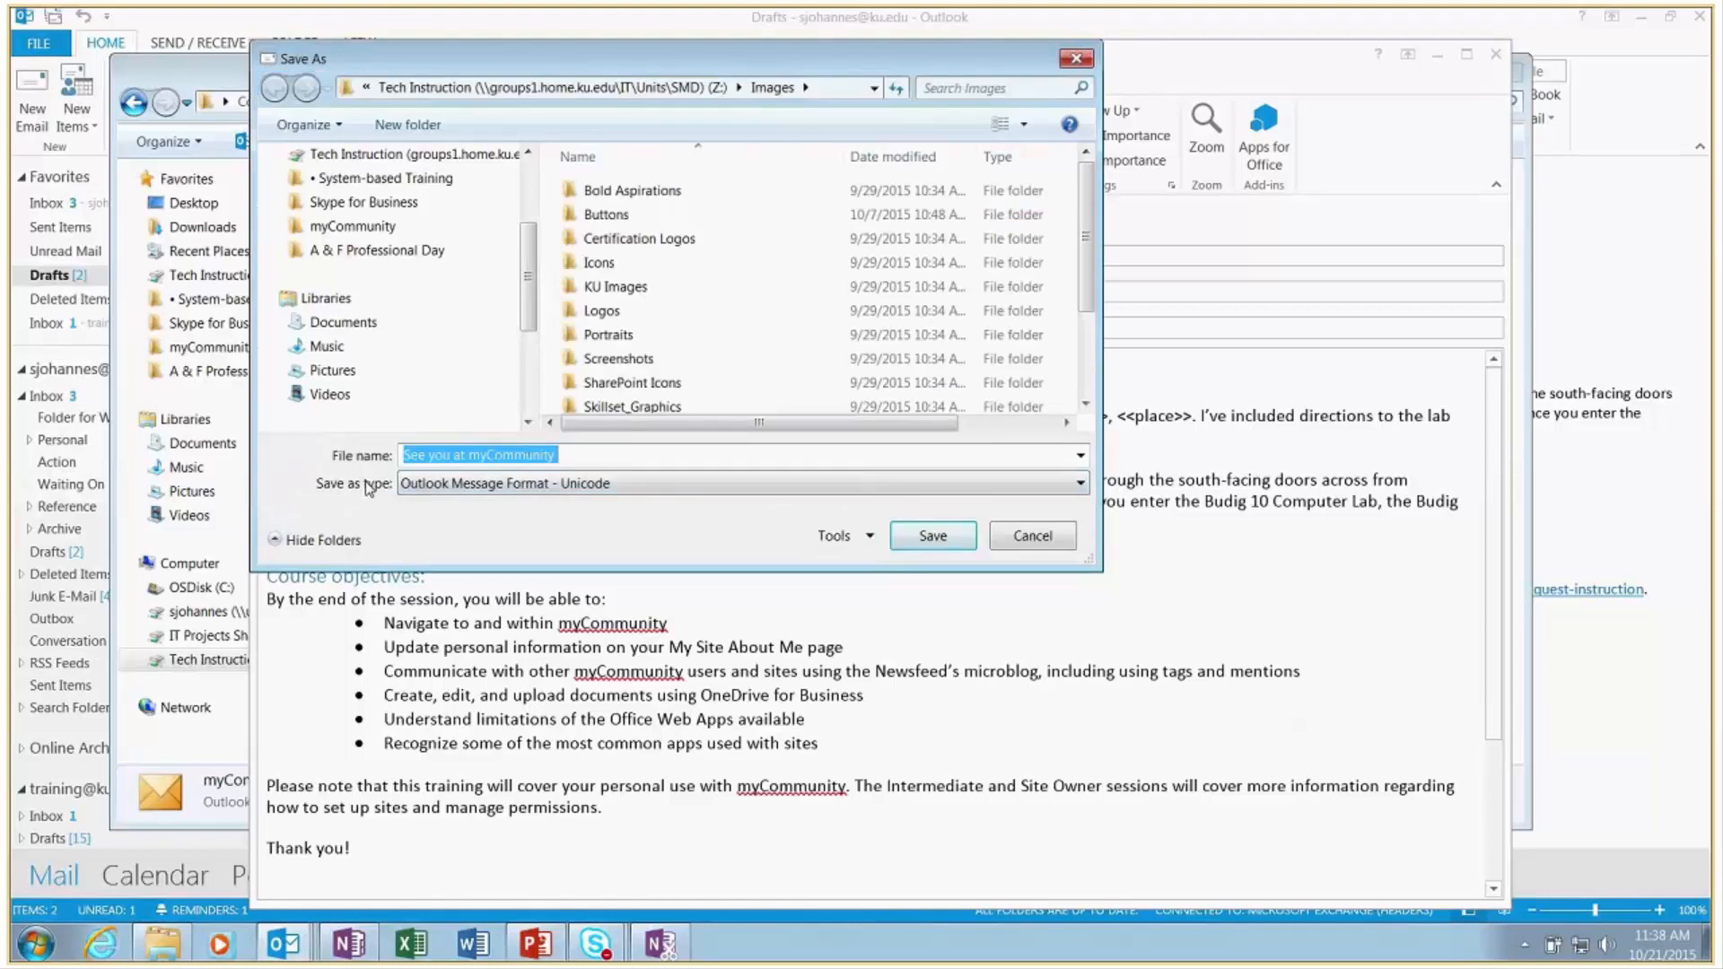
pyautogui.click(414, 493)
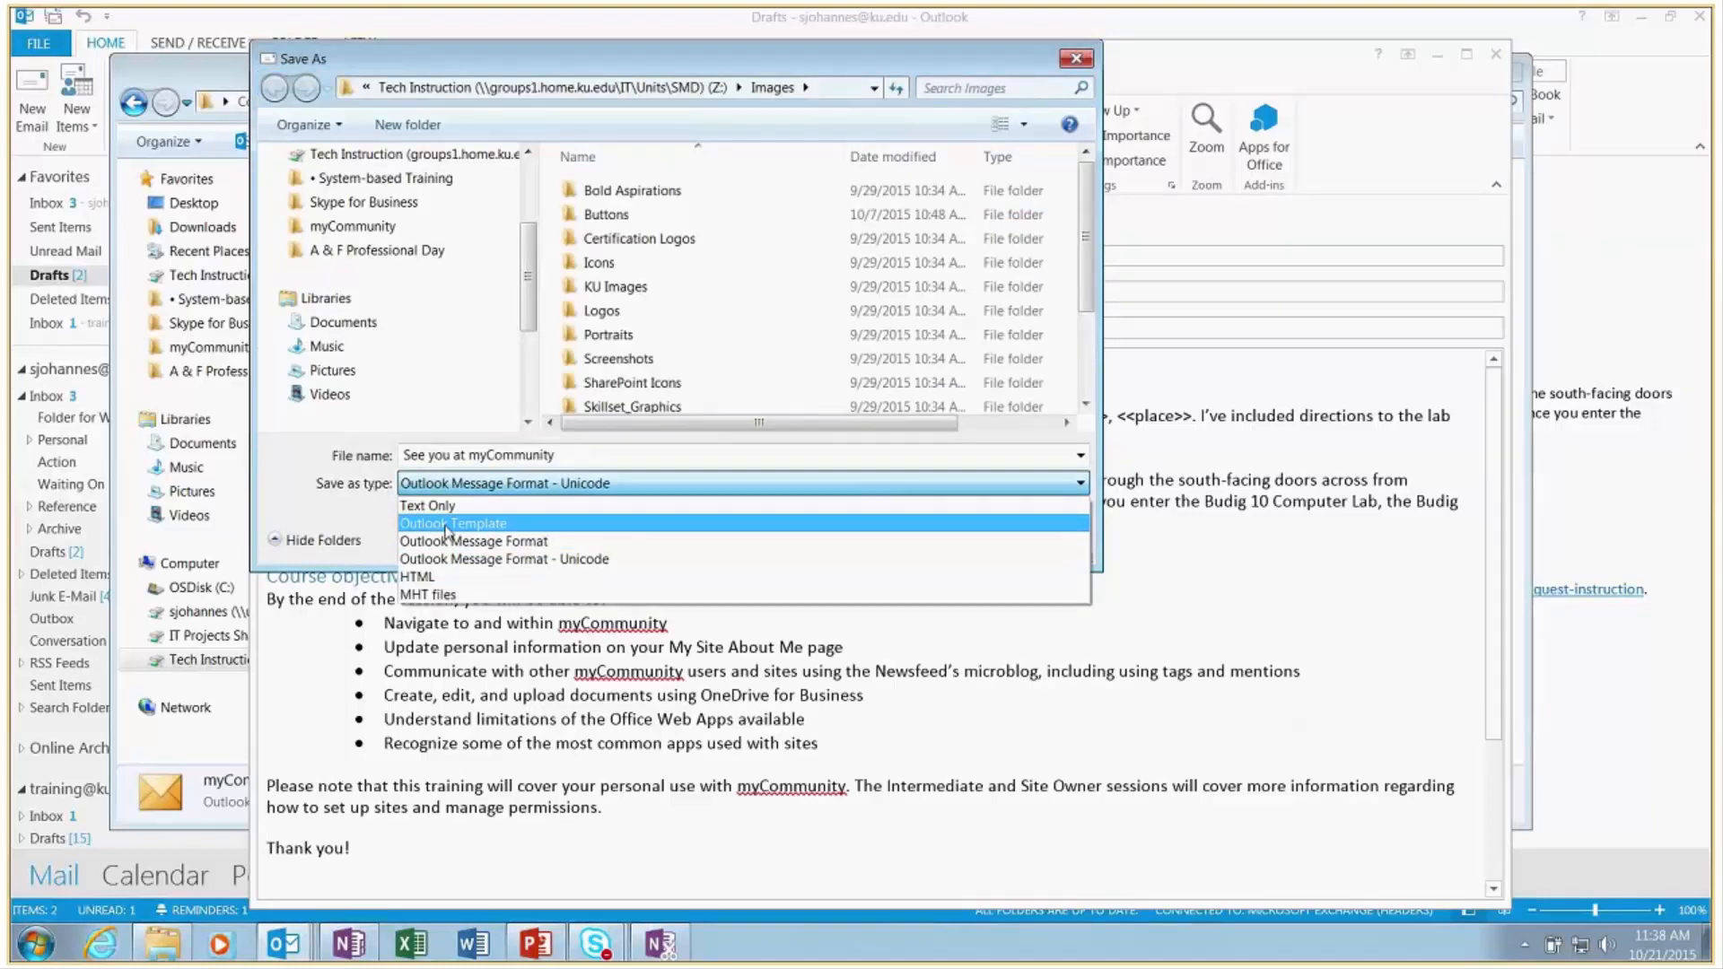
pyautogui.click(446, 527)
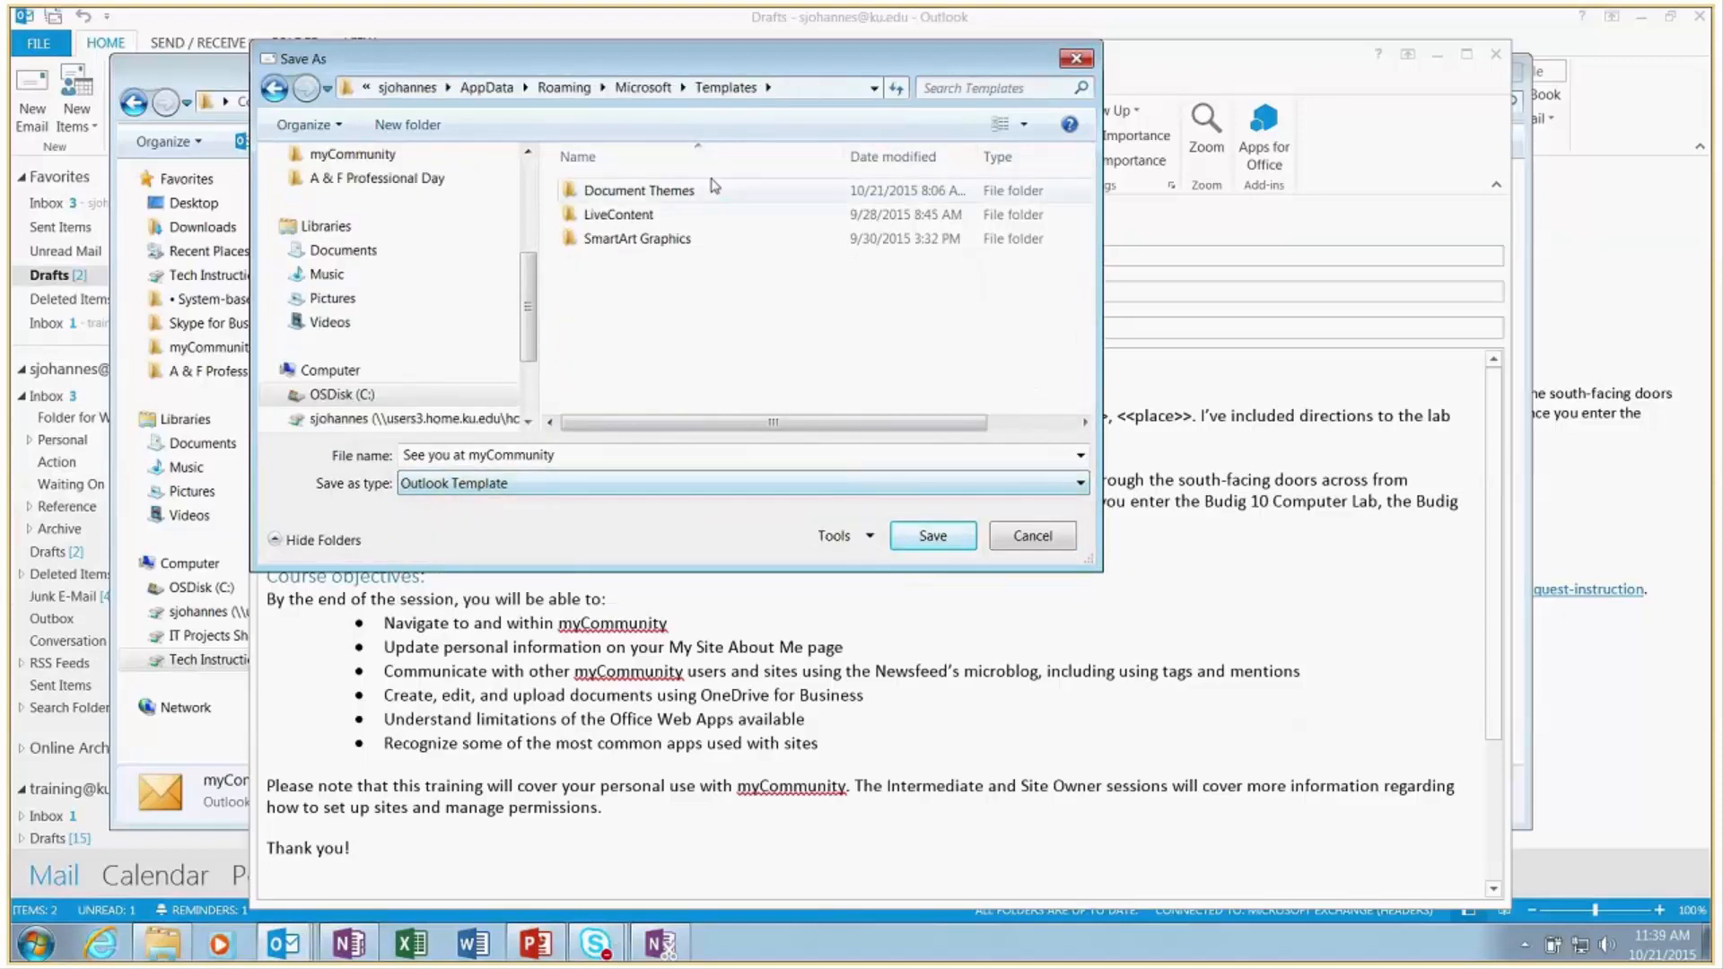
# Save the template in the Tech Instruction drive's Course Communications folder as "name of the course - see you example"
pyautogui.moveTo(527, 296); pyautogui.dragTo(525, 193)
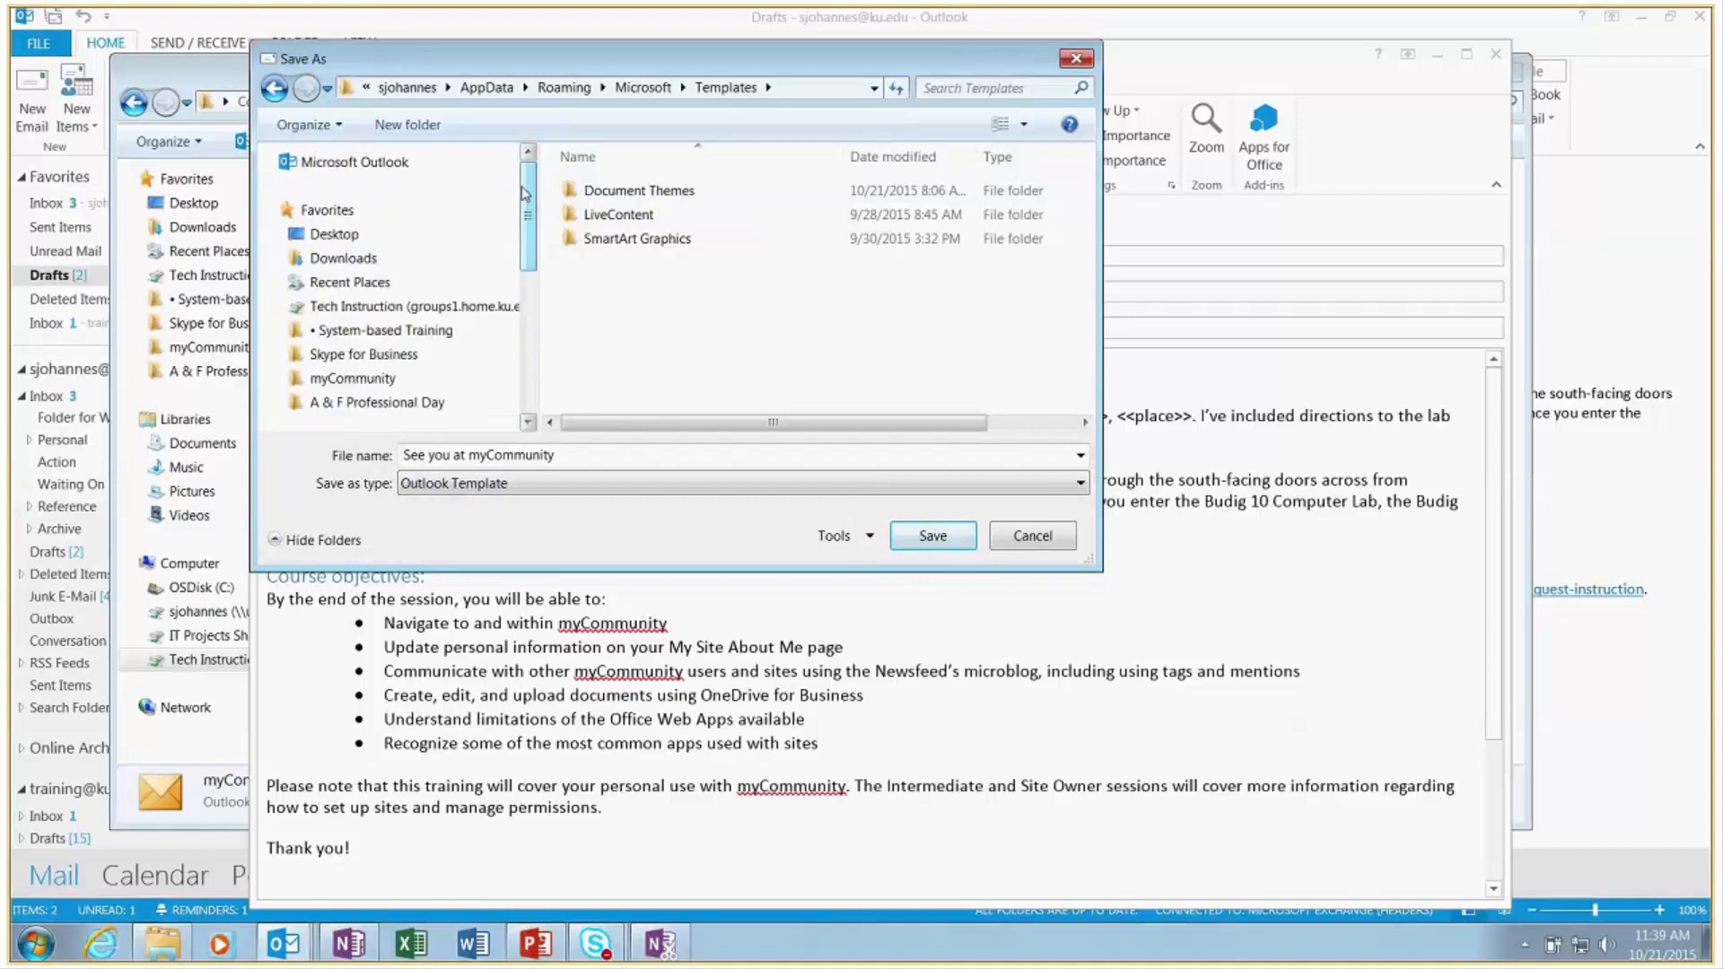
pyautogui.click(357, 311)
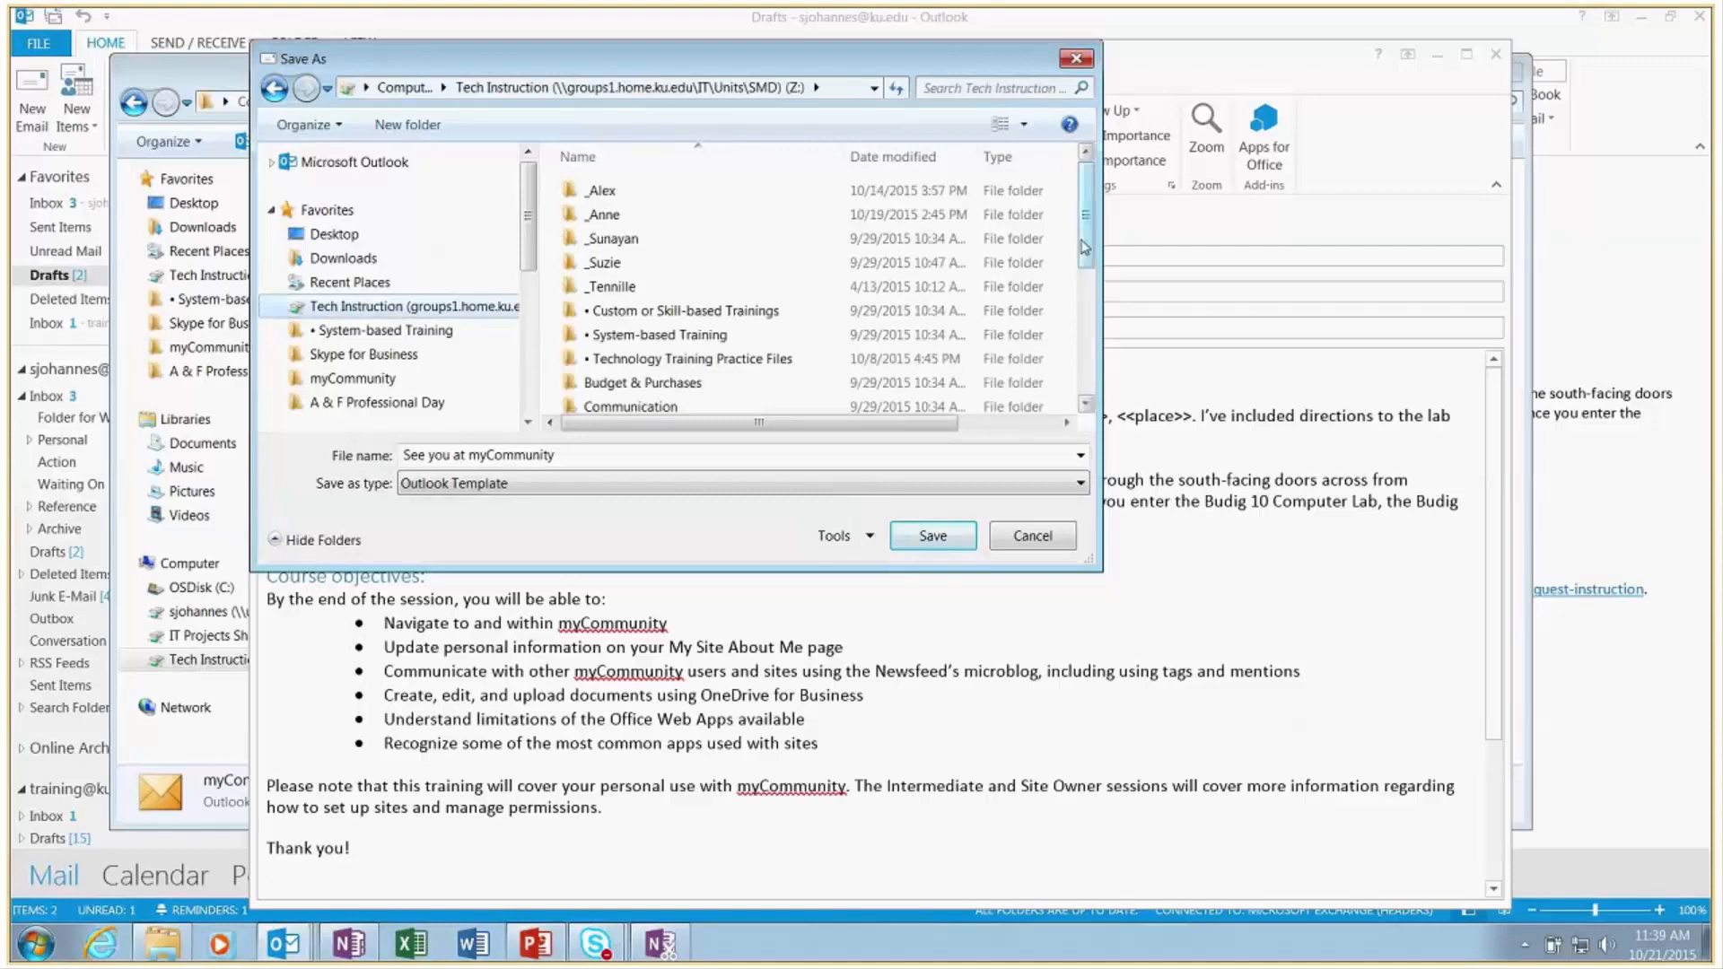
pyautogui.scroll(-1, 716, 319)
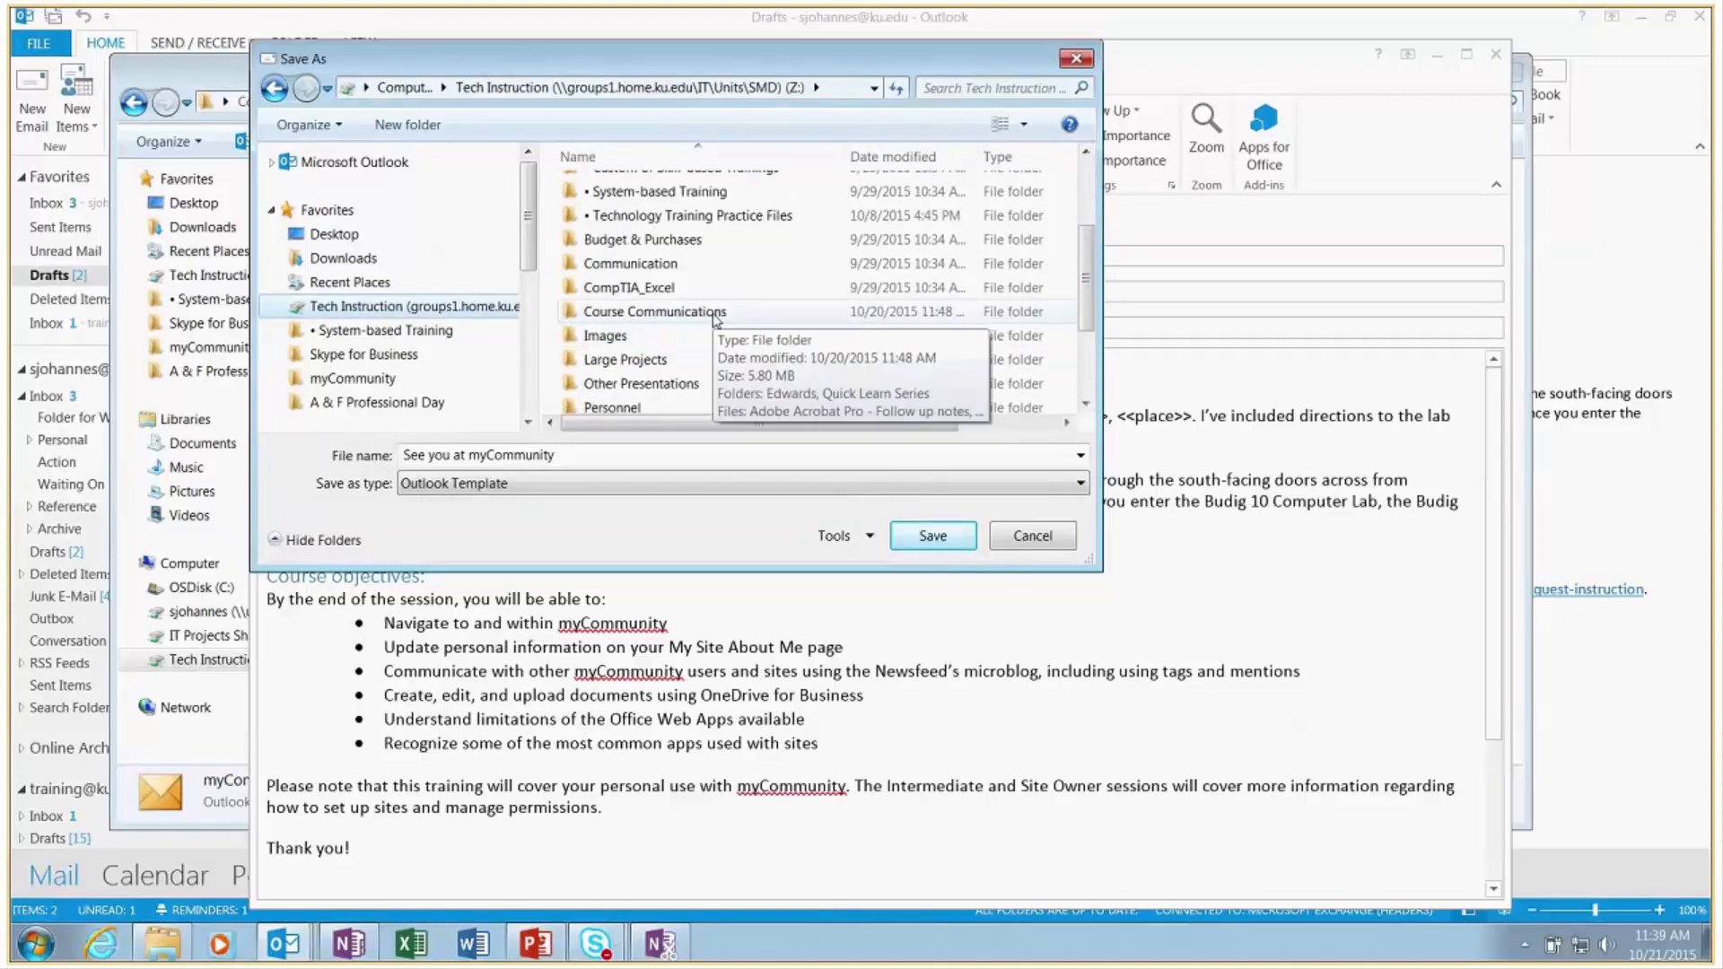
pyautogui.doubleClick(715, 312)
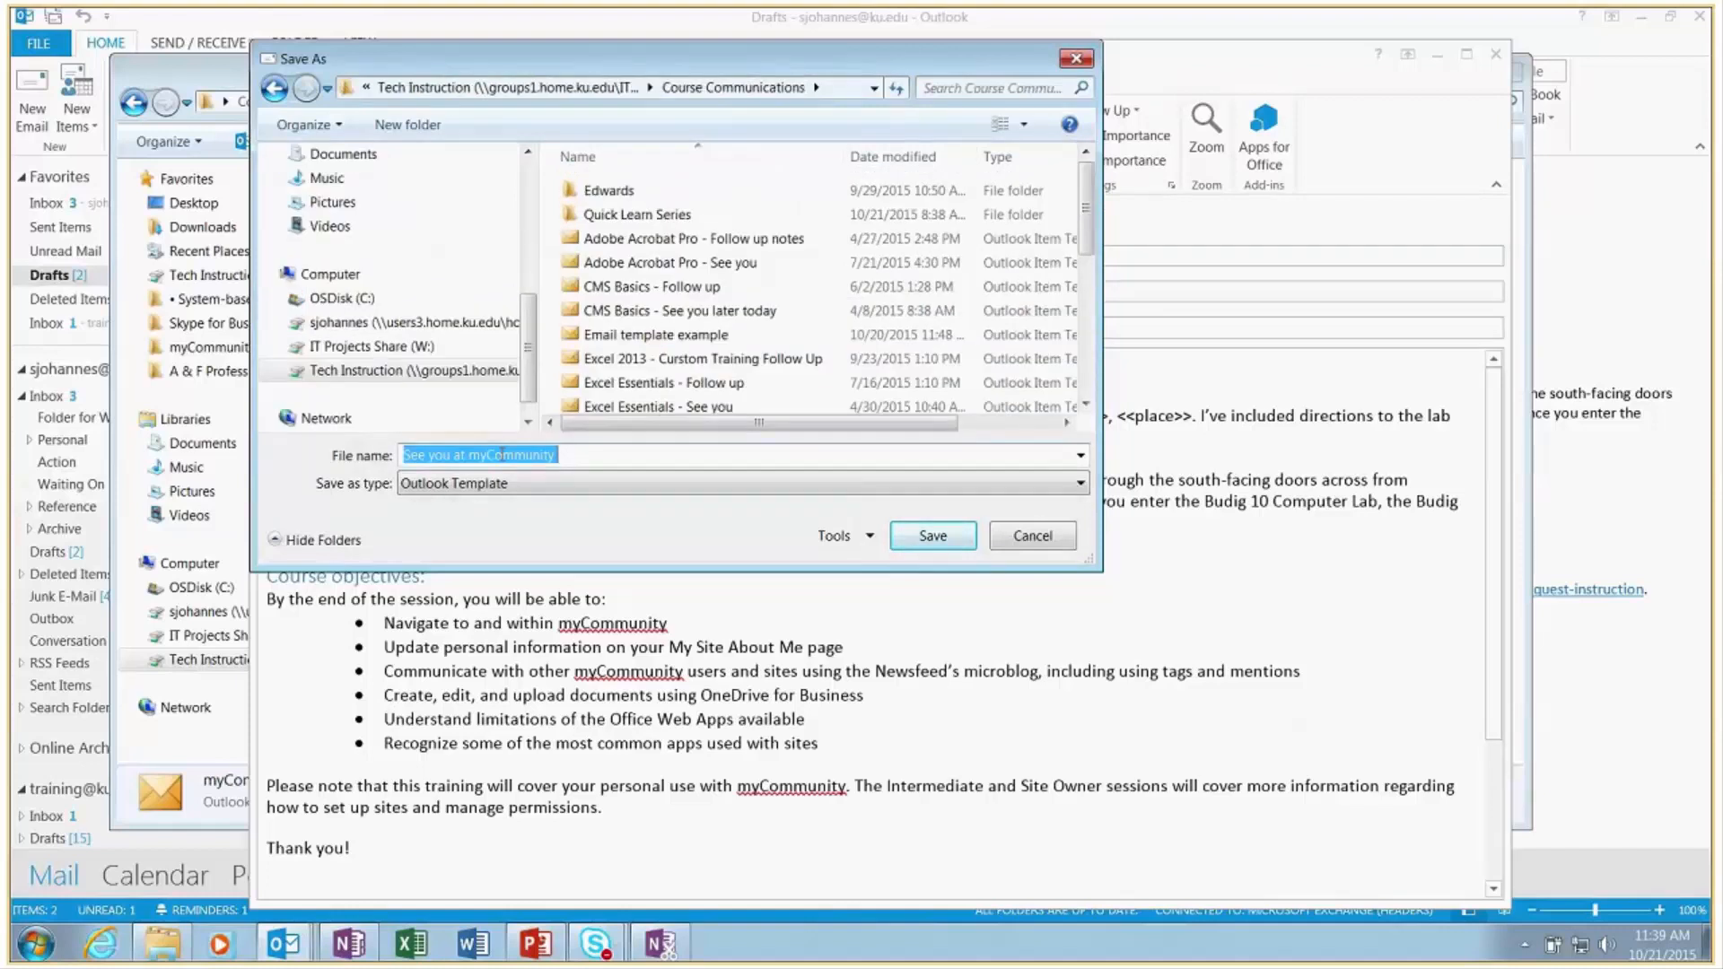
pyautogui.write('name of the course -')
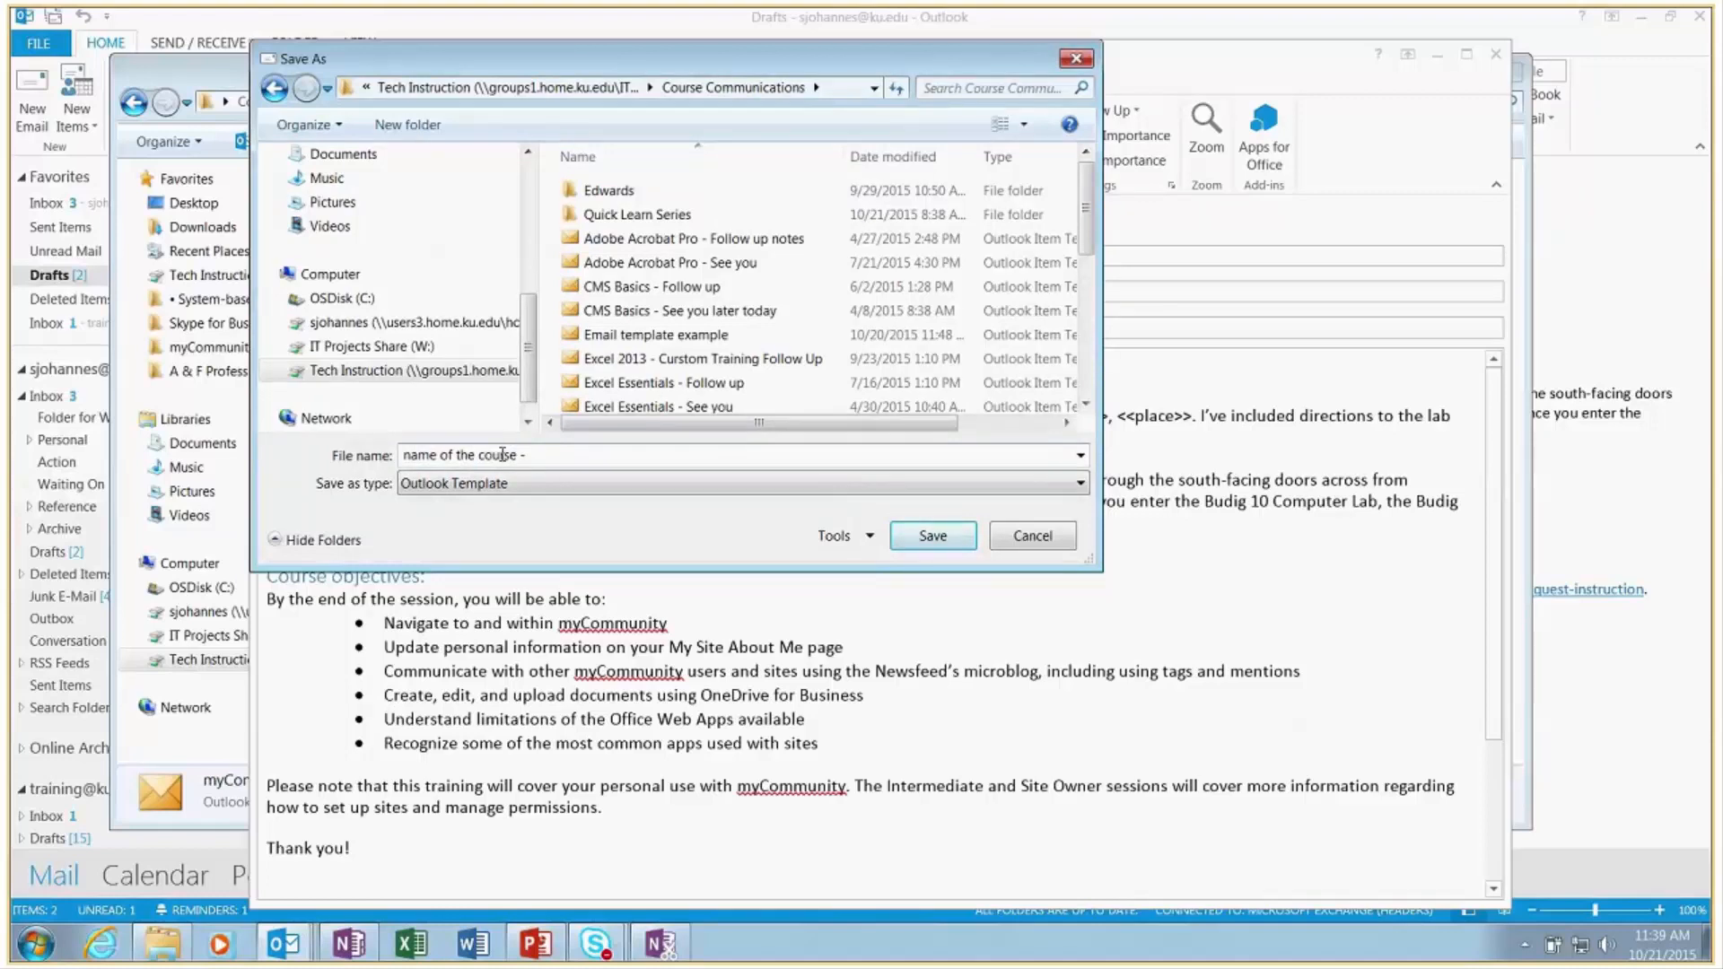
pyautogui.write(' see you example')
pyautogui.press('Return')
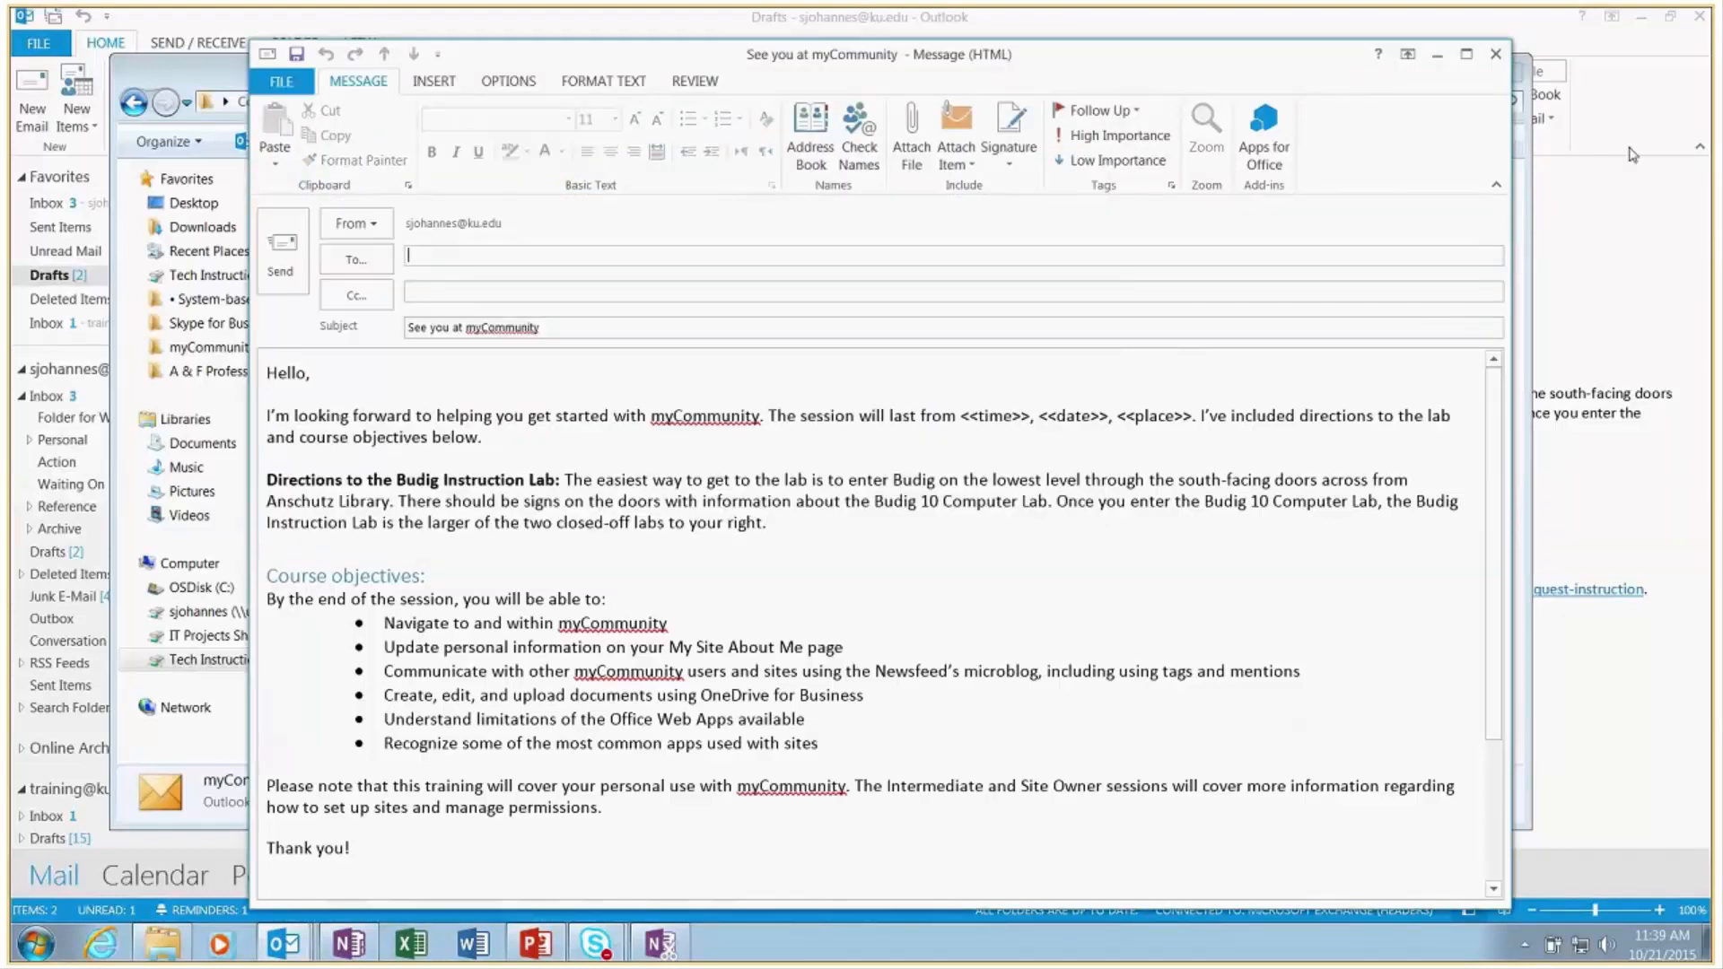
# Close the message without saving changes and select the "name of the course - see you example" template file
pyautogui.click(1495, 55)
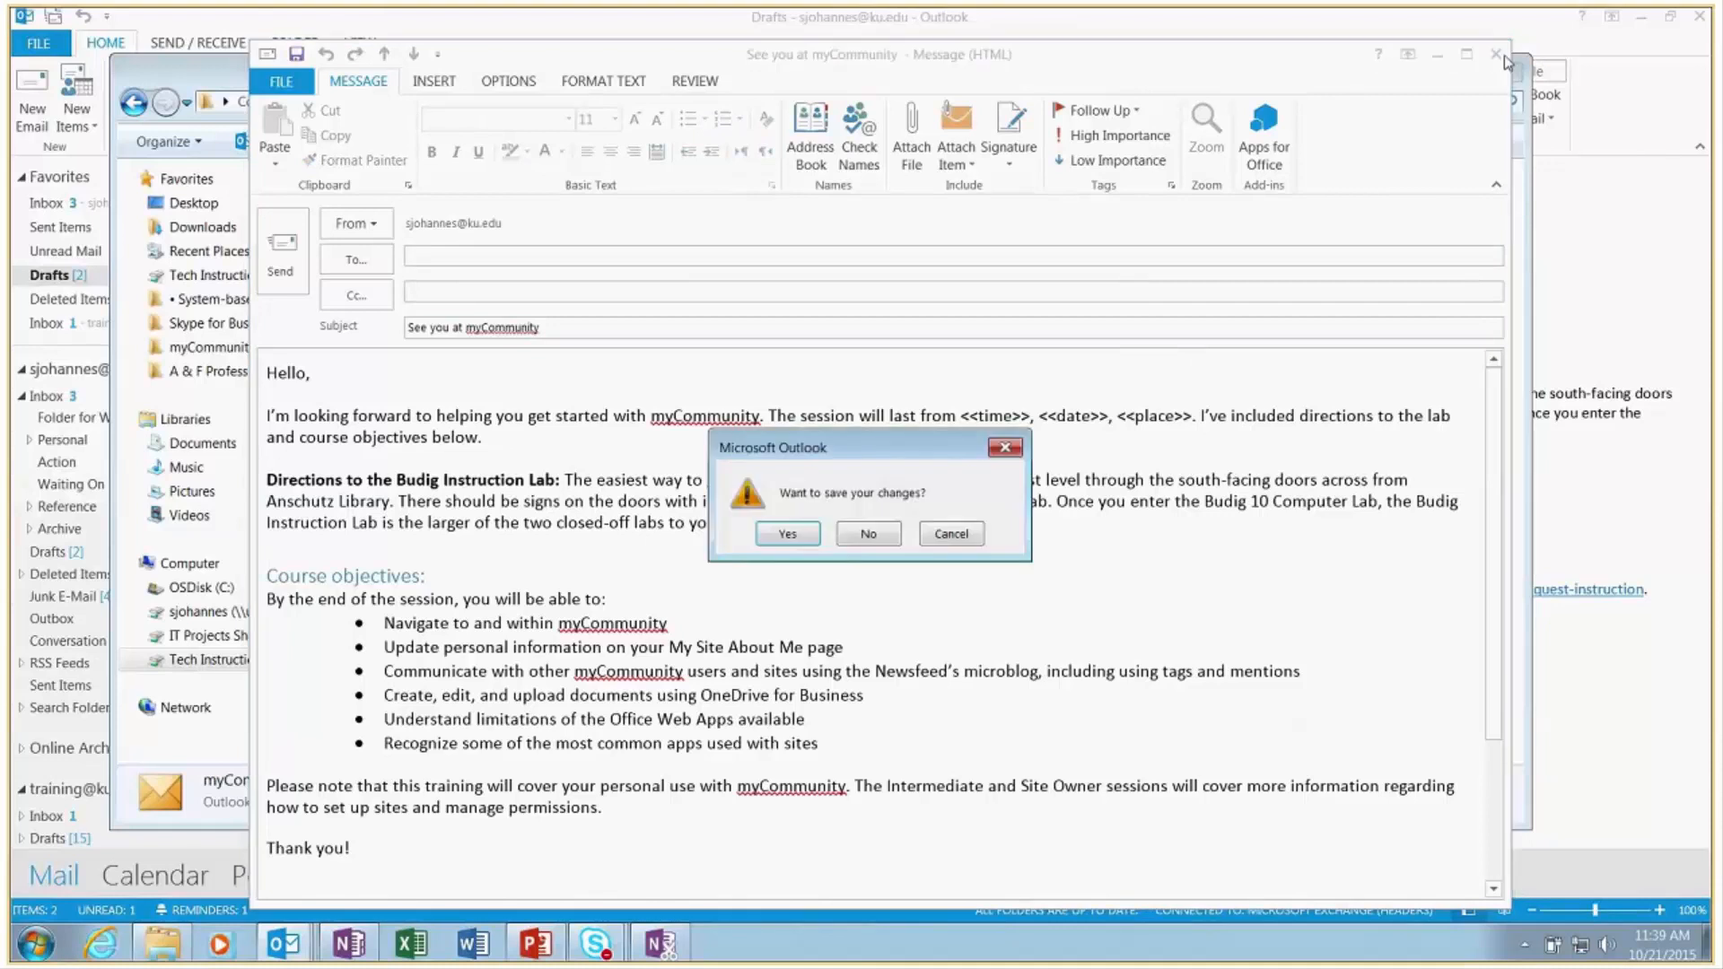
pyautogui.click(890, 536)
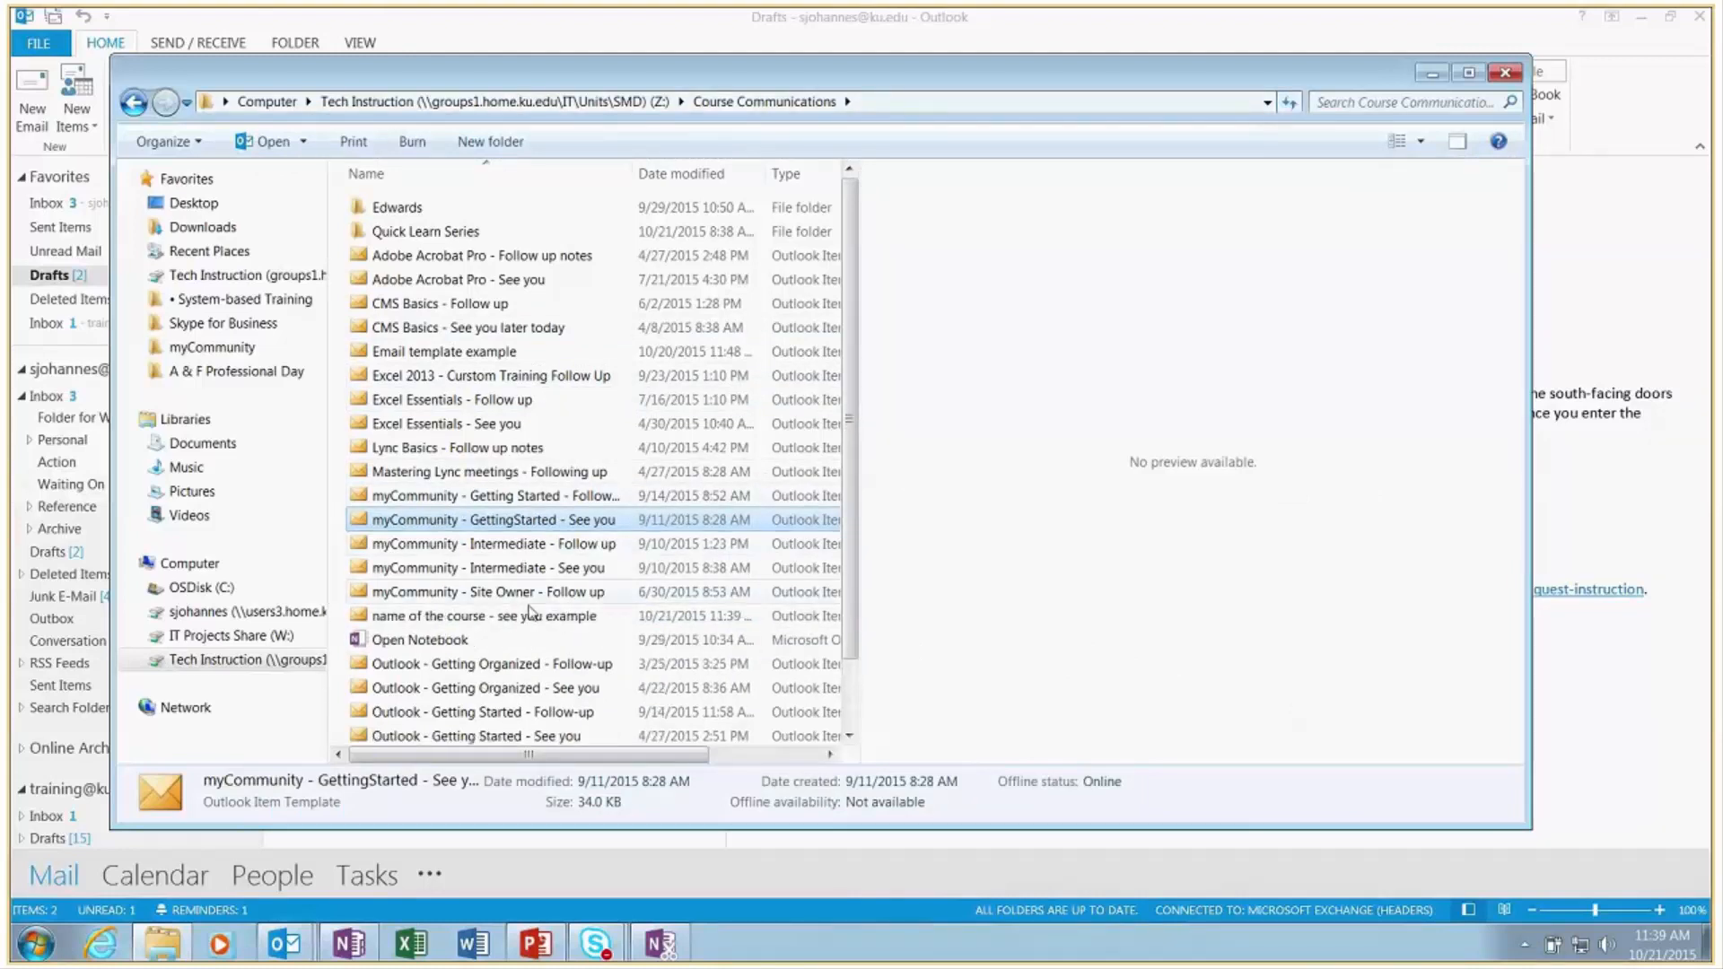
pyautogui.click(534, 615)
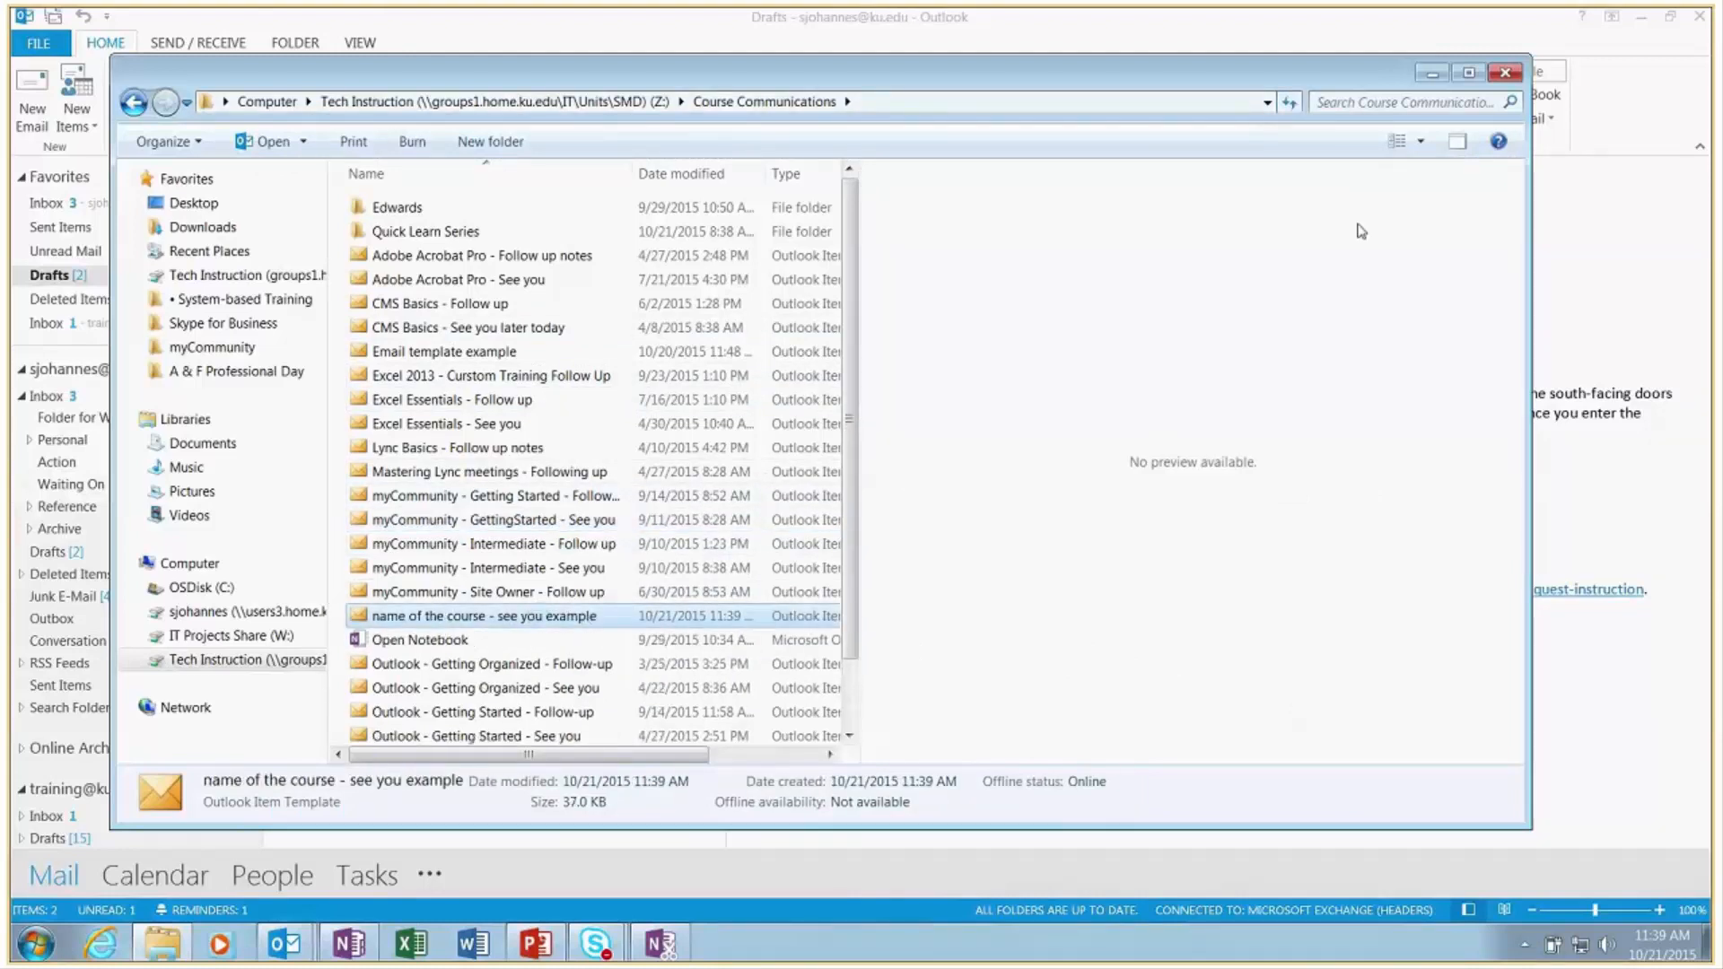
# Minimize the folder window, switch to PowerPoint and start the slide show from the "Do it" slide
pyautogui.click(1433, 77)
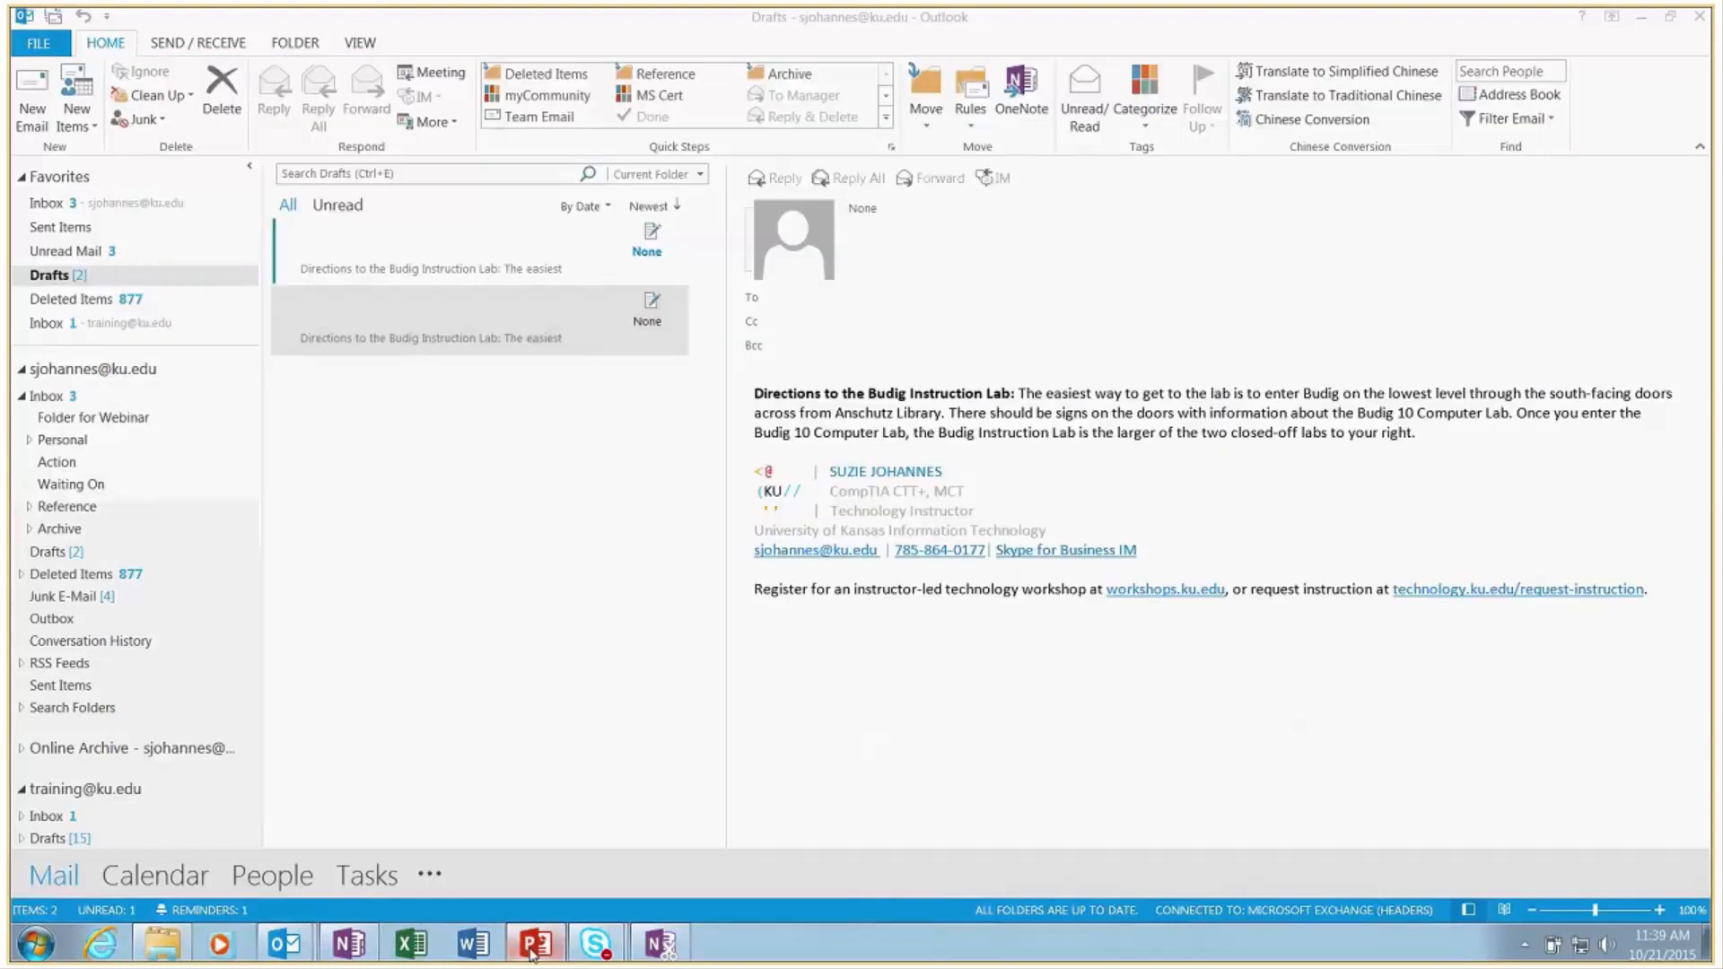
pyautogui.click(536, 944)
pyautogui.click(1482, 910)
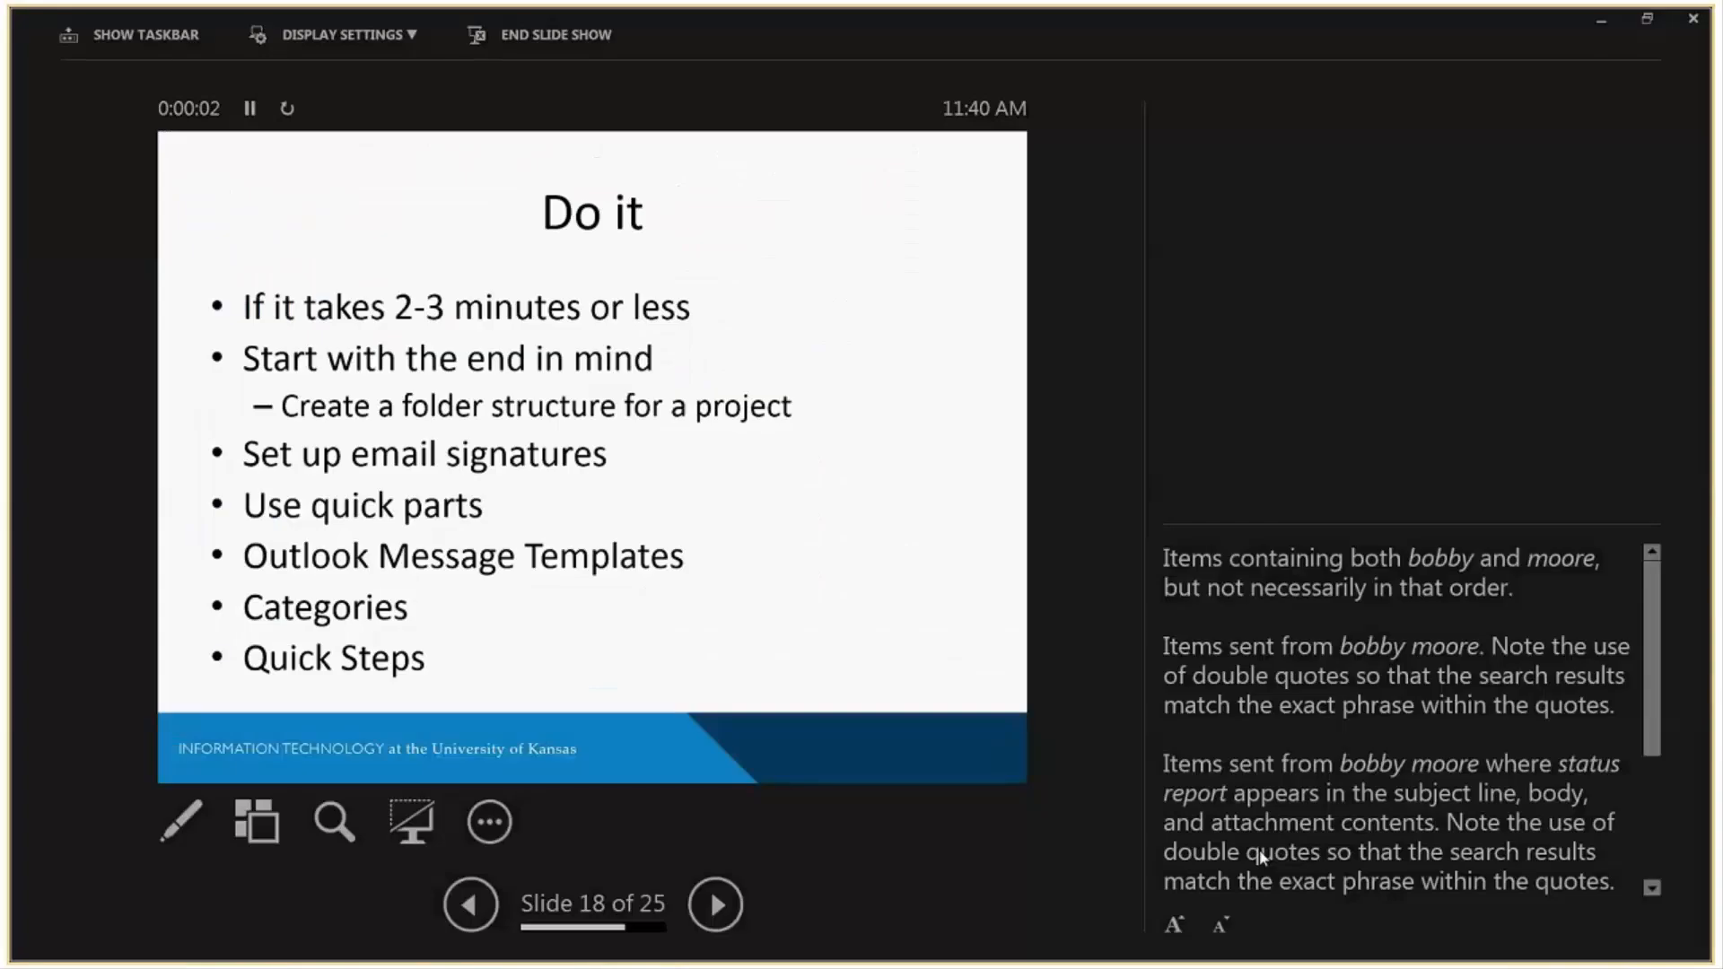
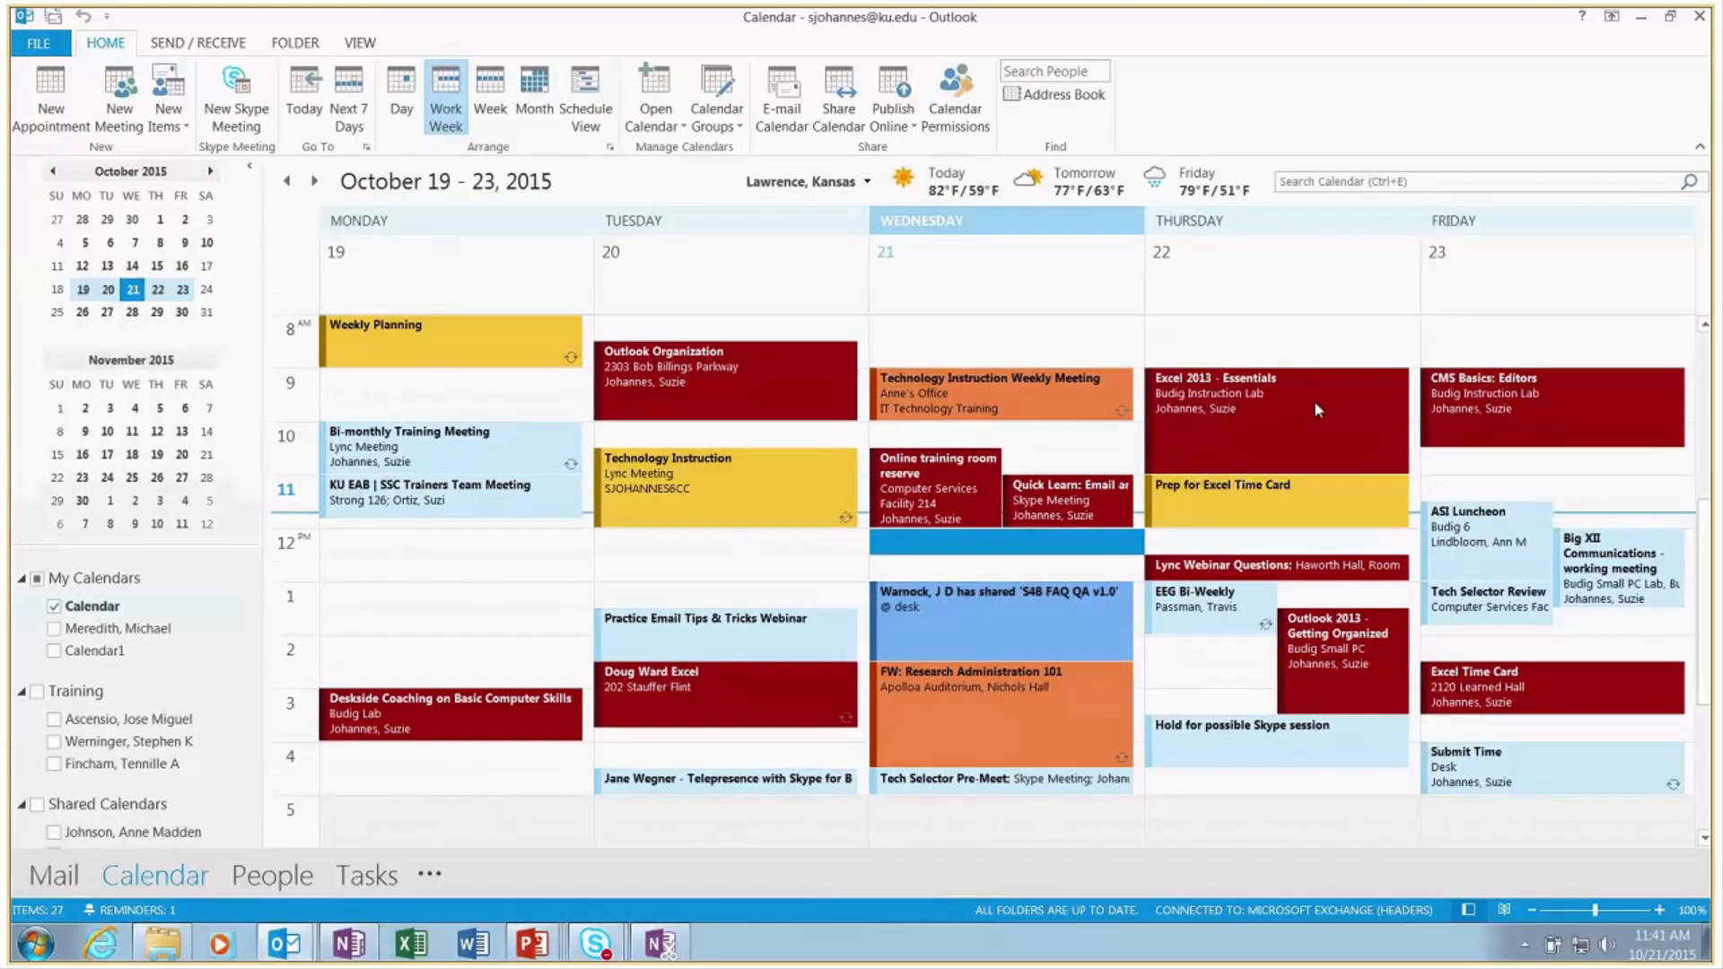
# Return from the calendar to mail and open the full color category list for the EAB Daily Briefing message
pyautogui.moveTo(1343, 661)
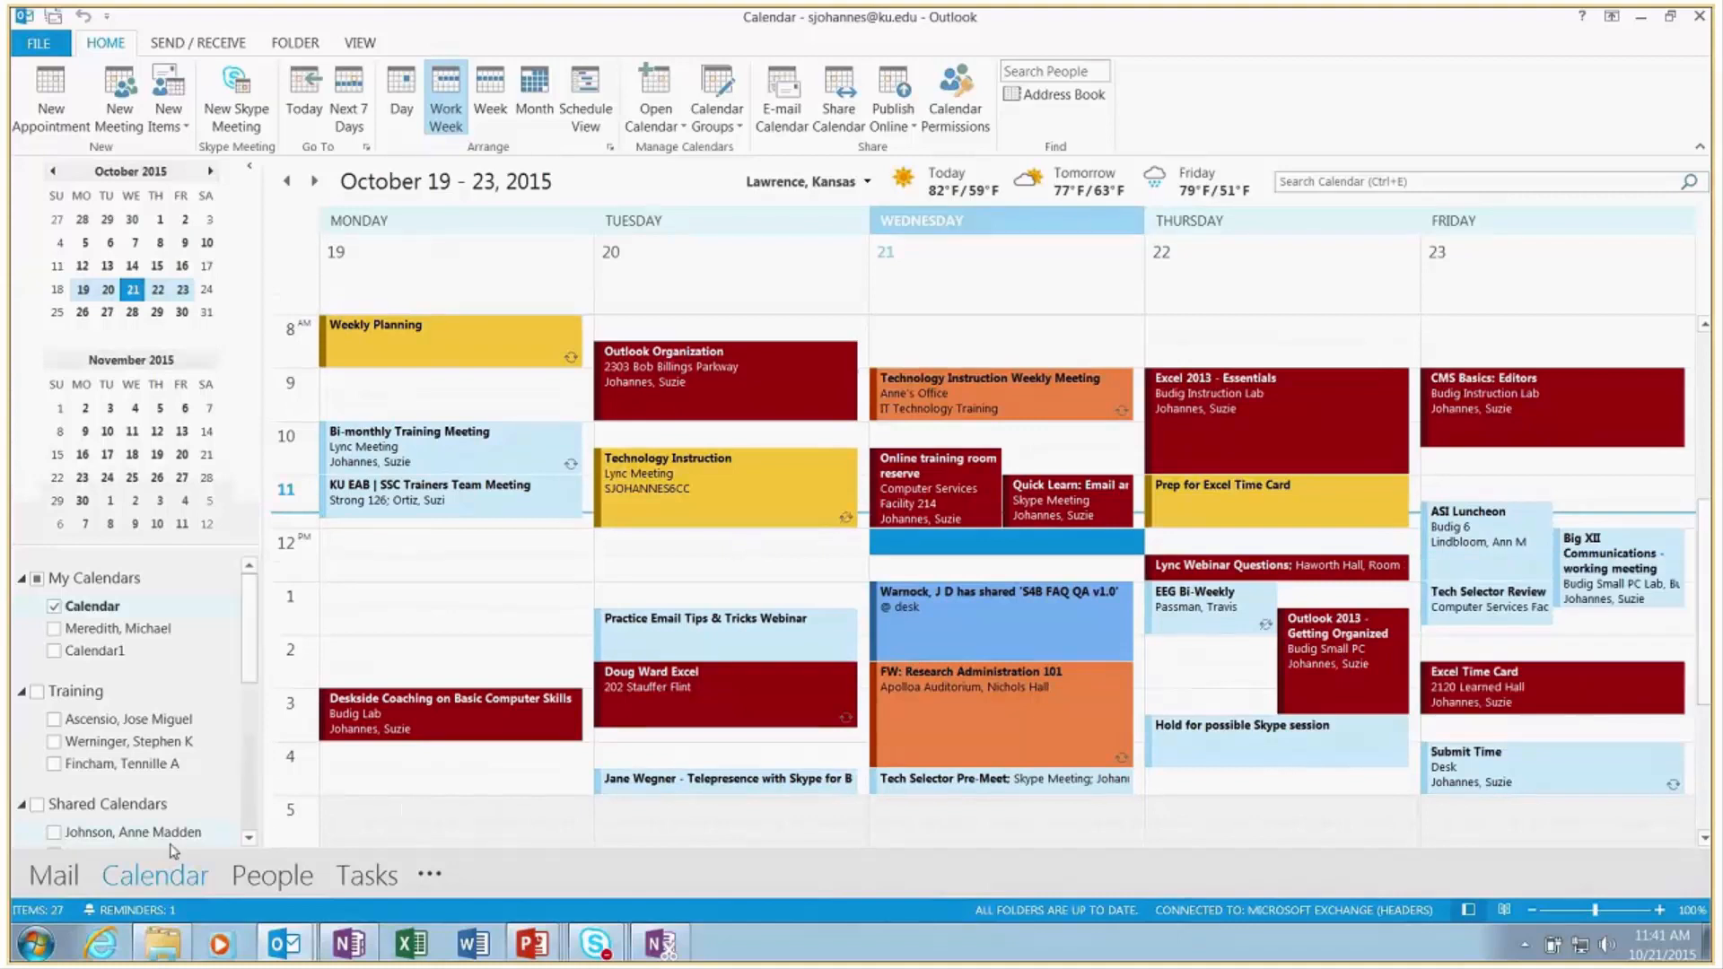
pyautogui.click(56, 878)
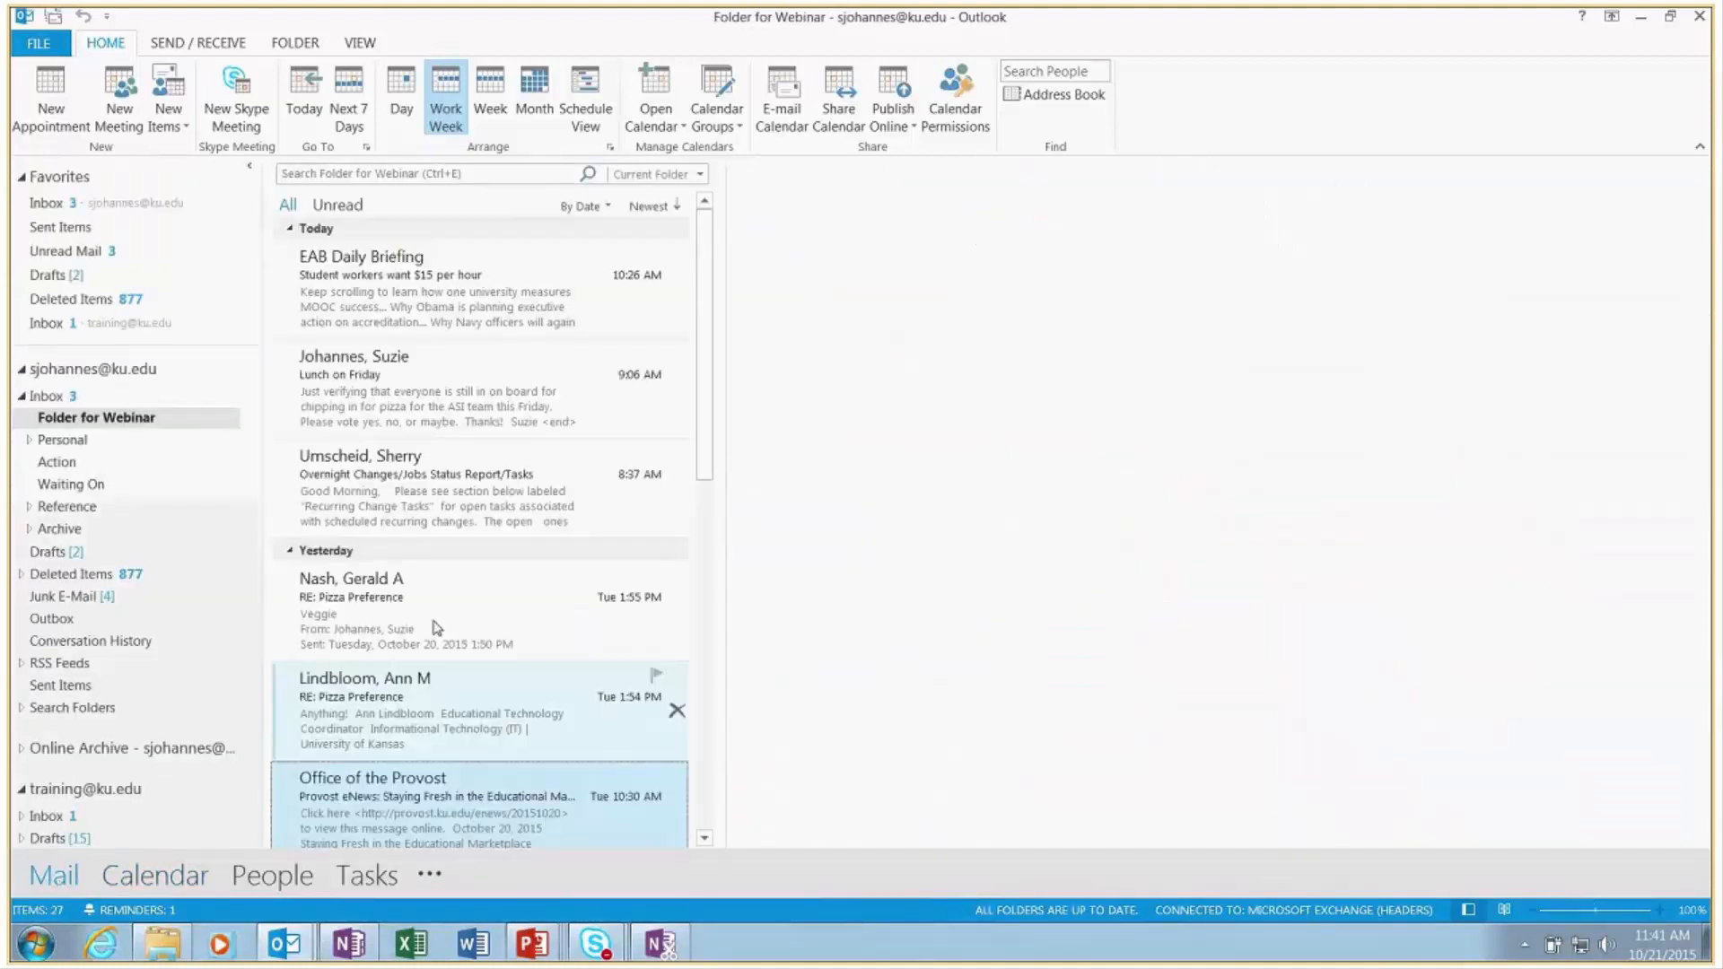
pyautogui.click(332, 274)
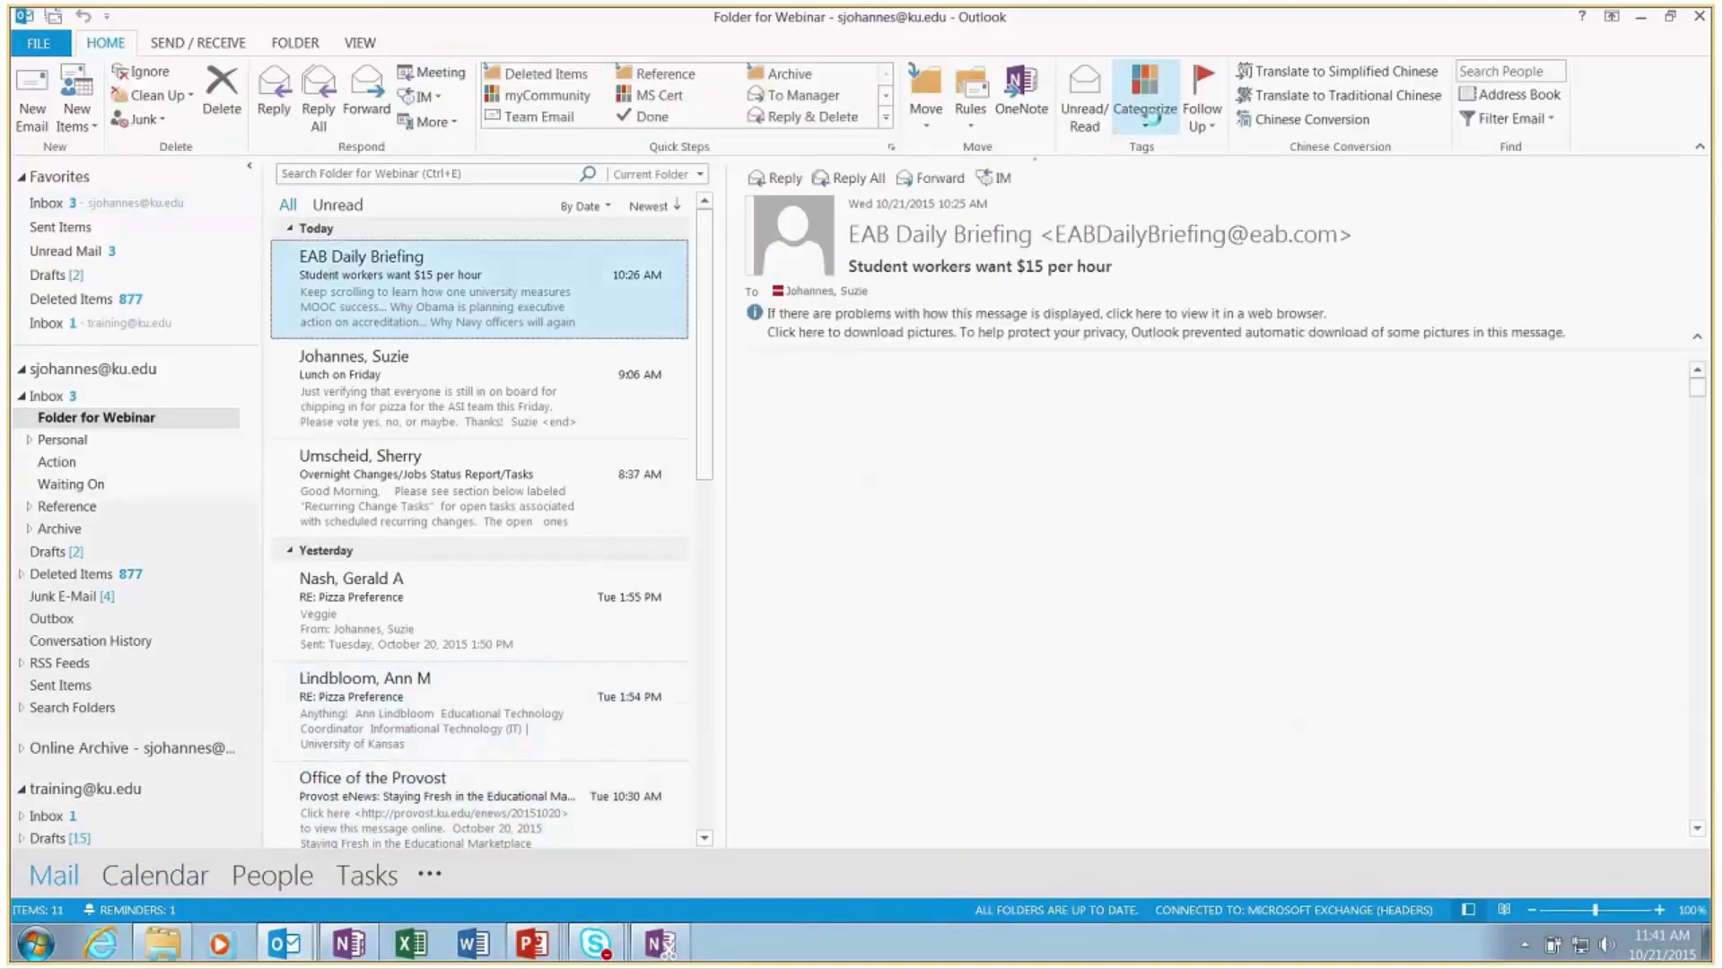
pyautogui.click(1164, 110)
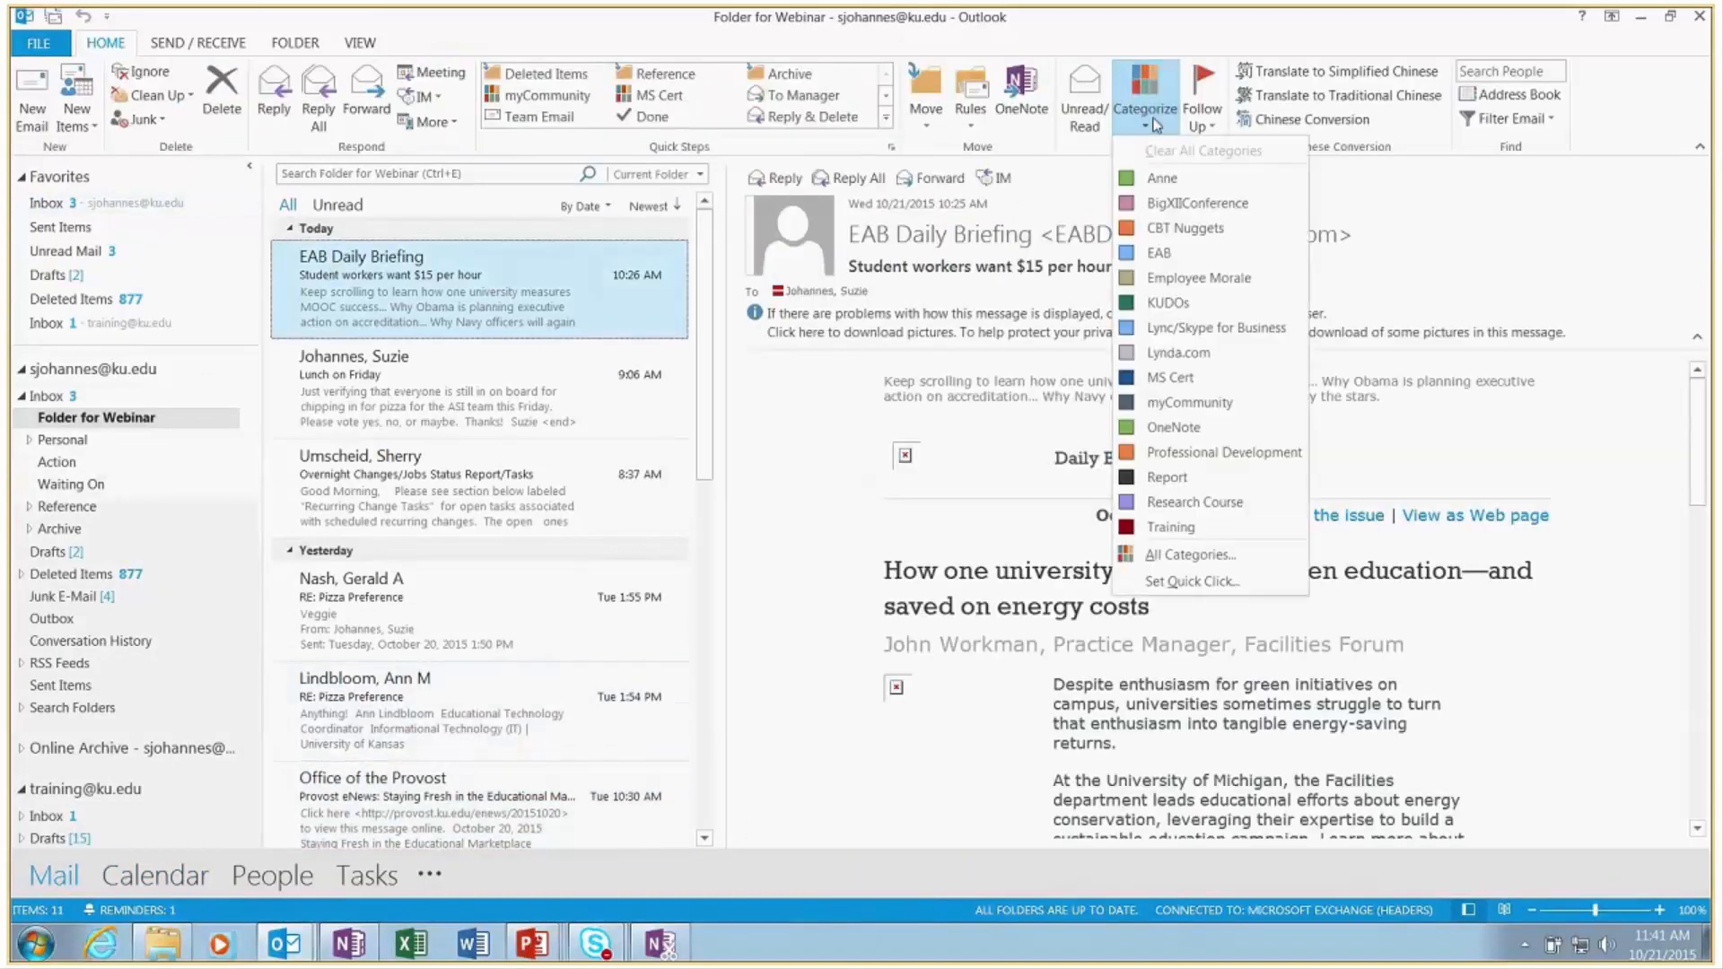
pyautogui.click(1151, 556)
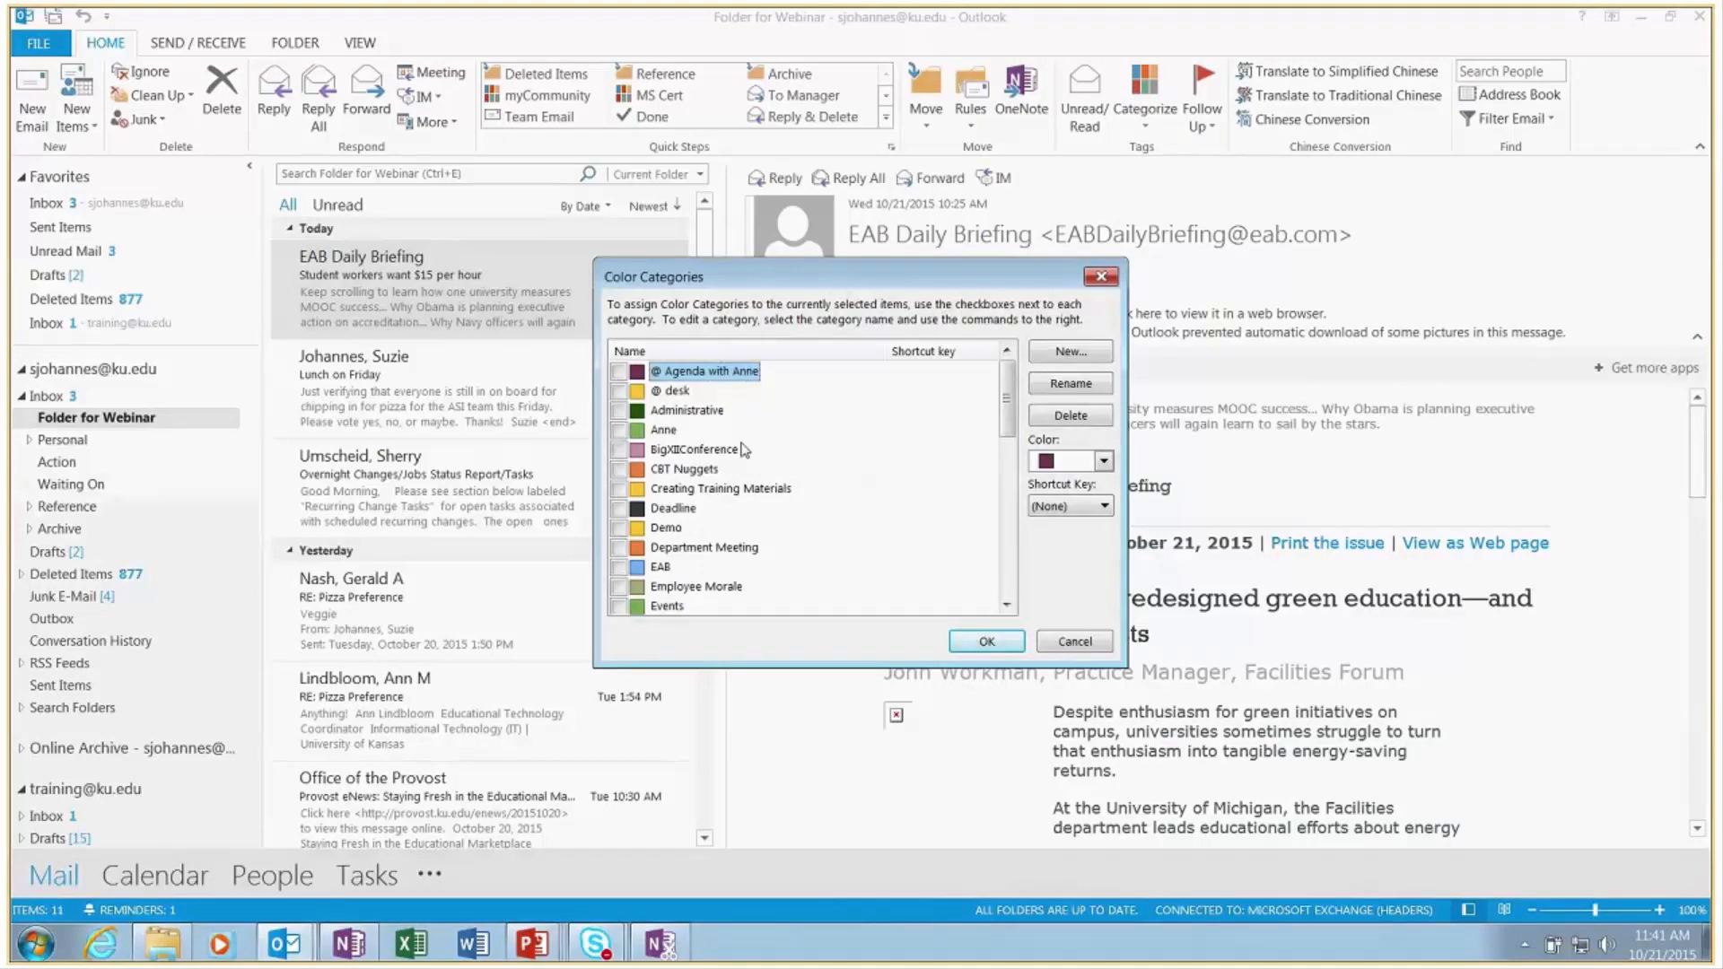
# Review the color categories and the myCommunity category's color and shortcut key, leaving the dialog without changes
pyautogui.scroll(-7, 741, 448)
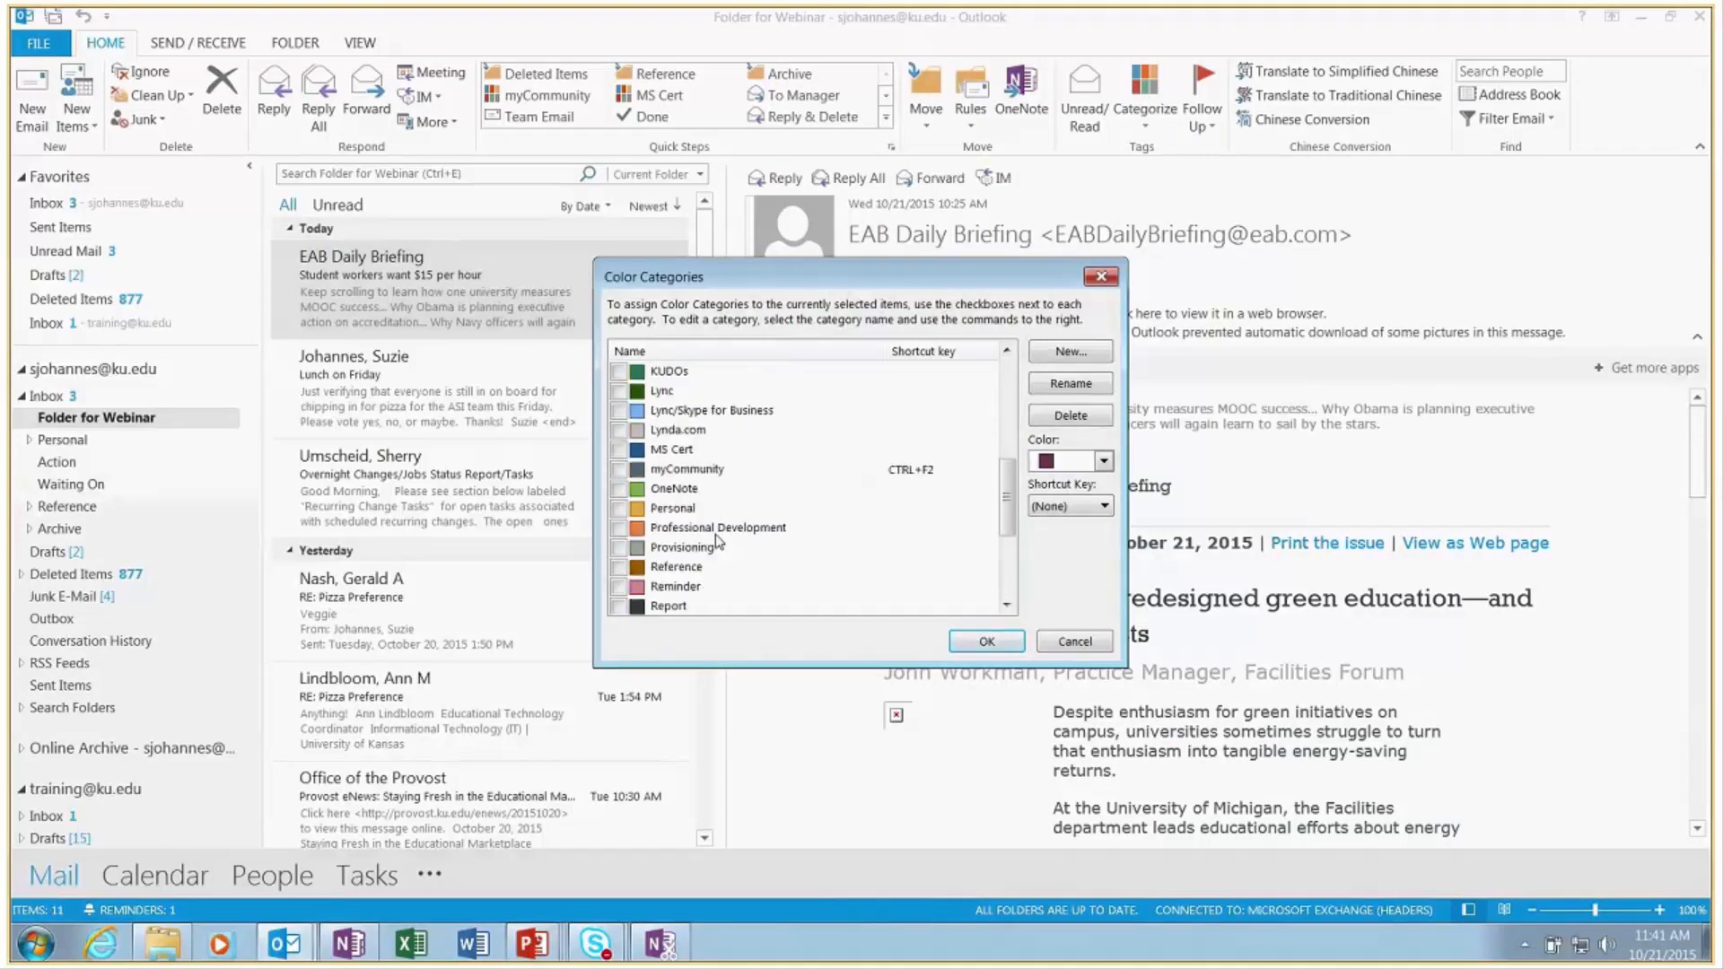
pyautogui.scroll(-3, 712, 491)
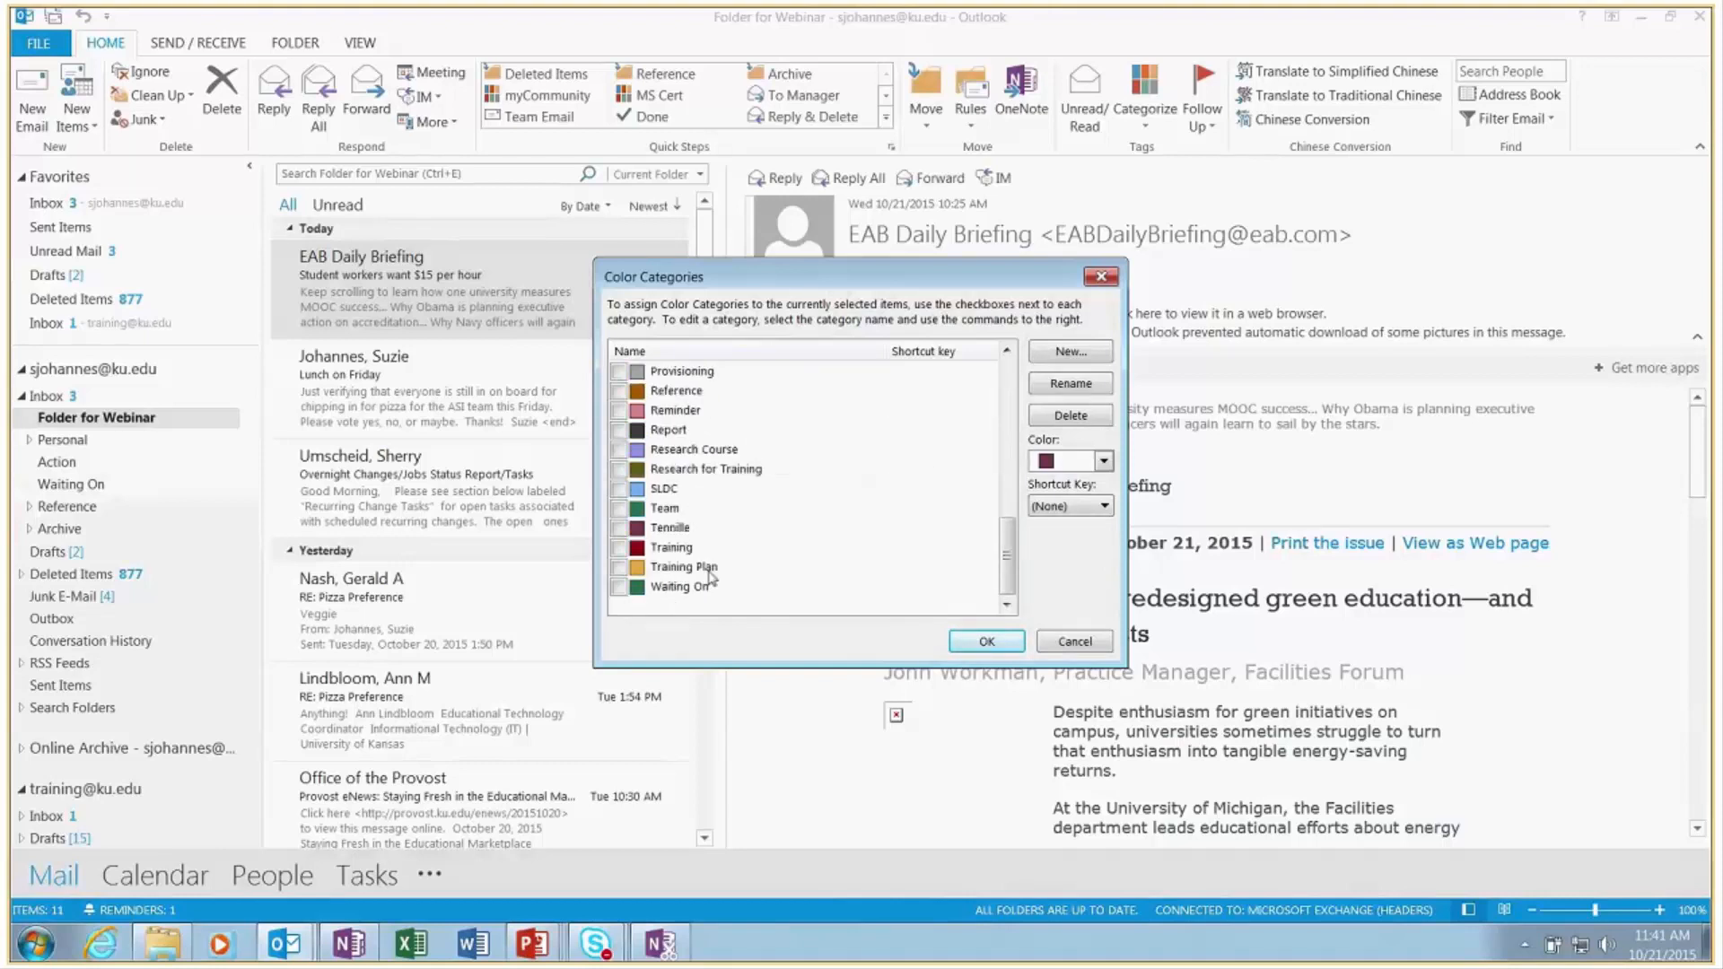
pyautogui.scroll(3, 695, 530)
pyautogui.click(680, 469)
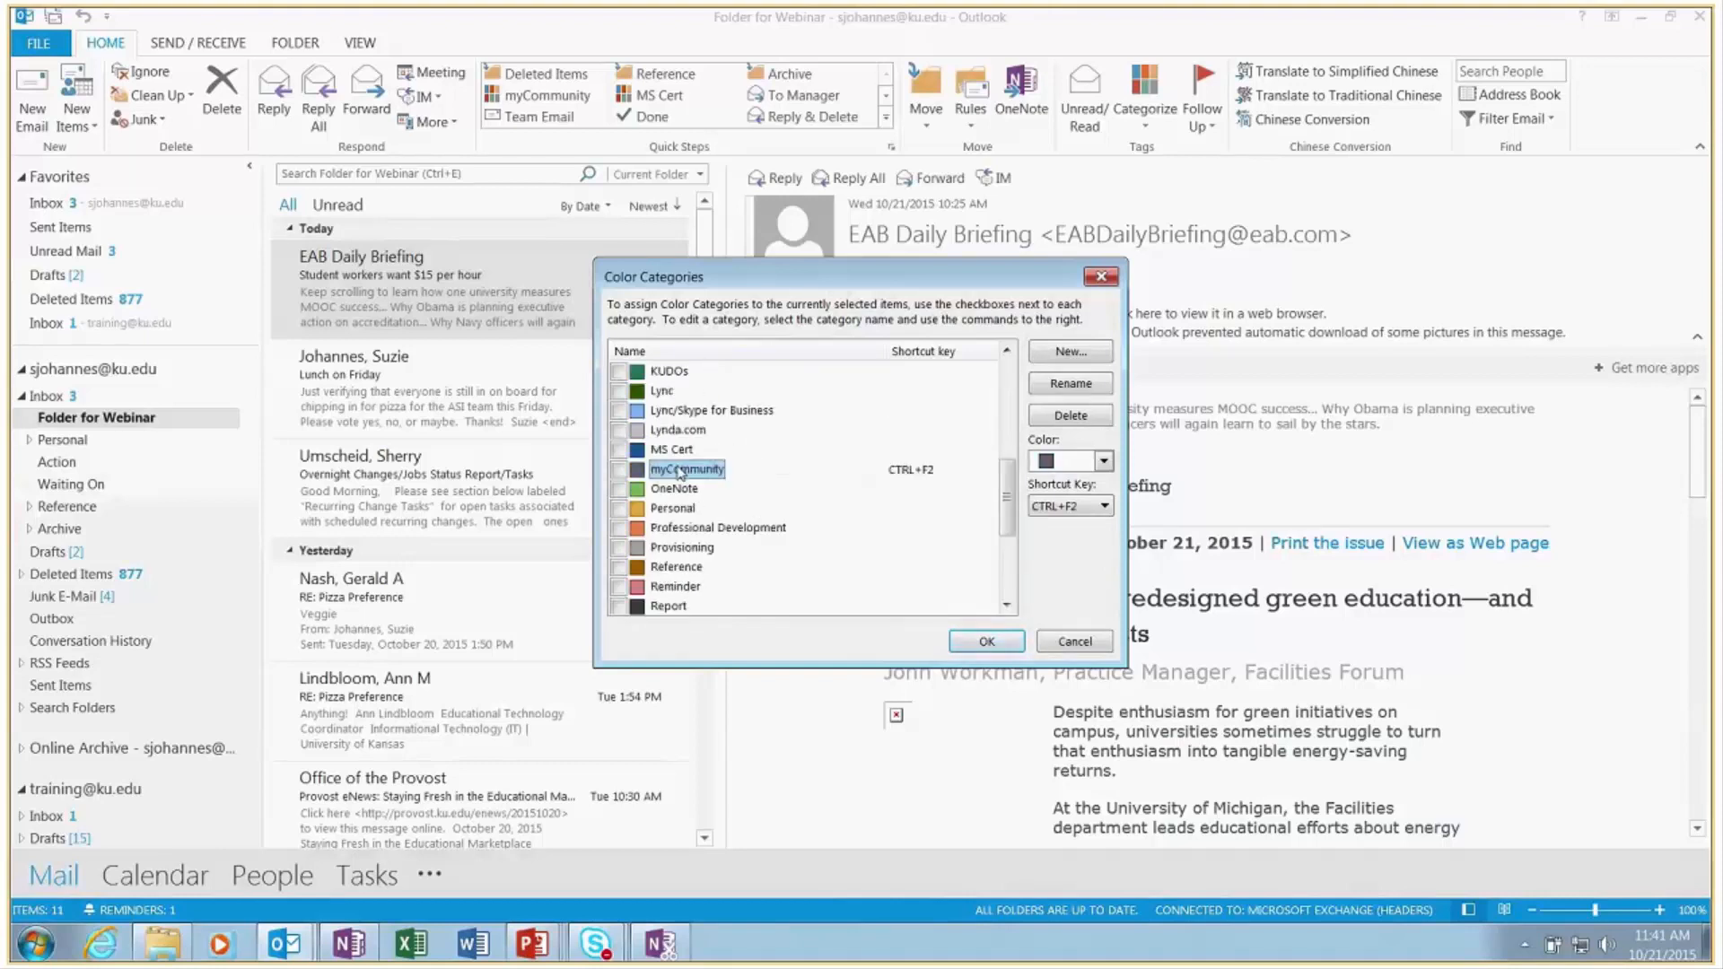
pyautogui.click(1076, 640)
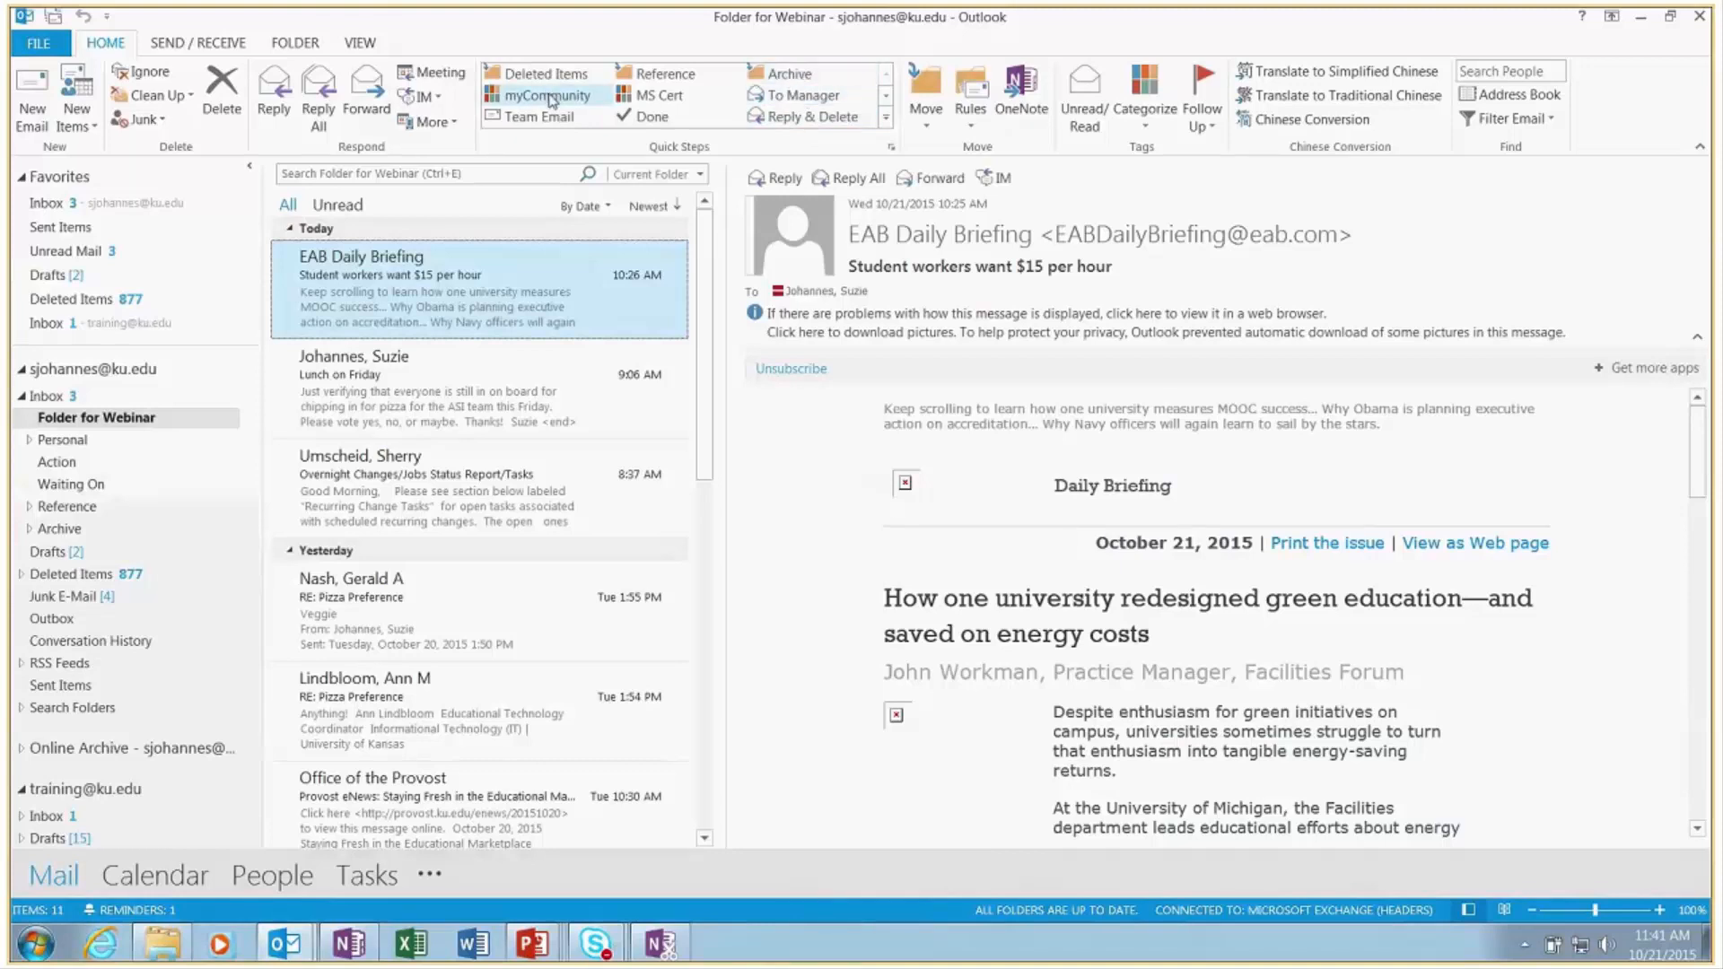
# Look over the available Quick Steps and the kinds of new Quick Step that can be created
pyautogui.click(886, 120)
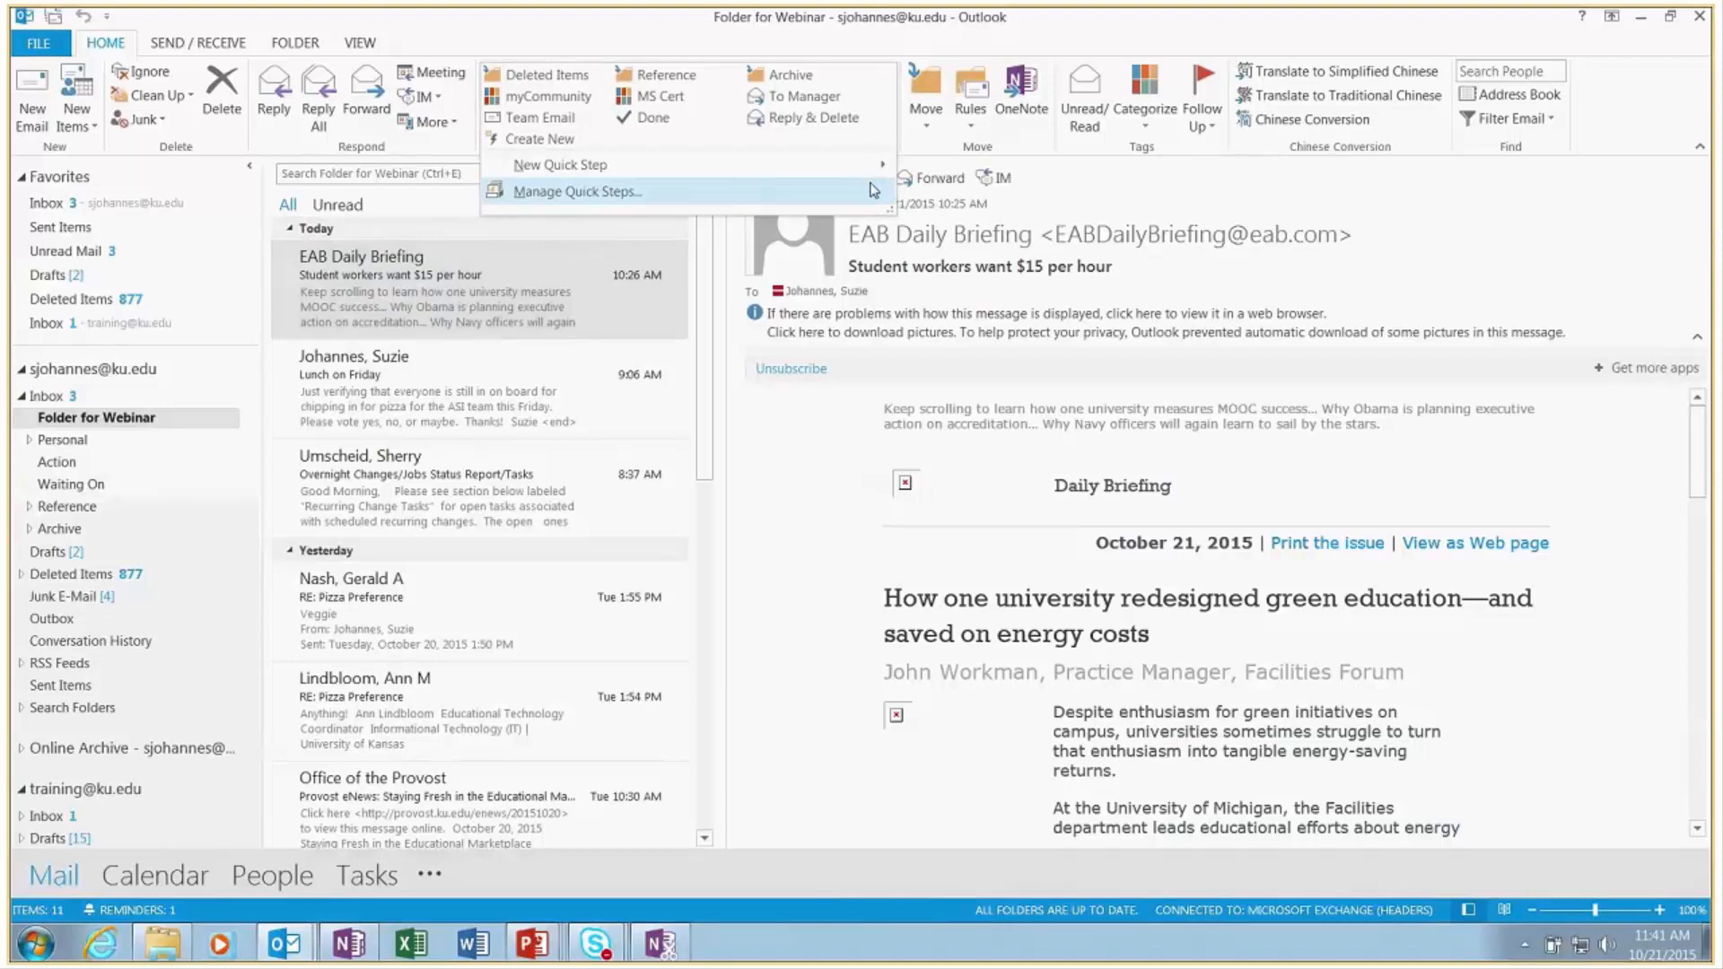
pyautogui.moveTo(875, 165)
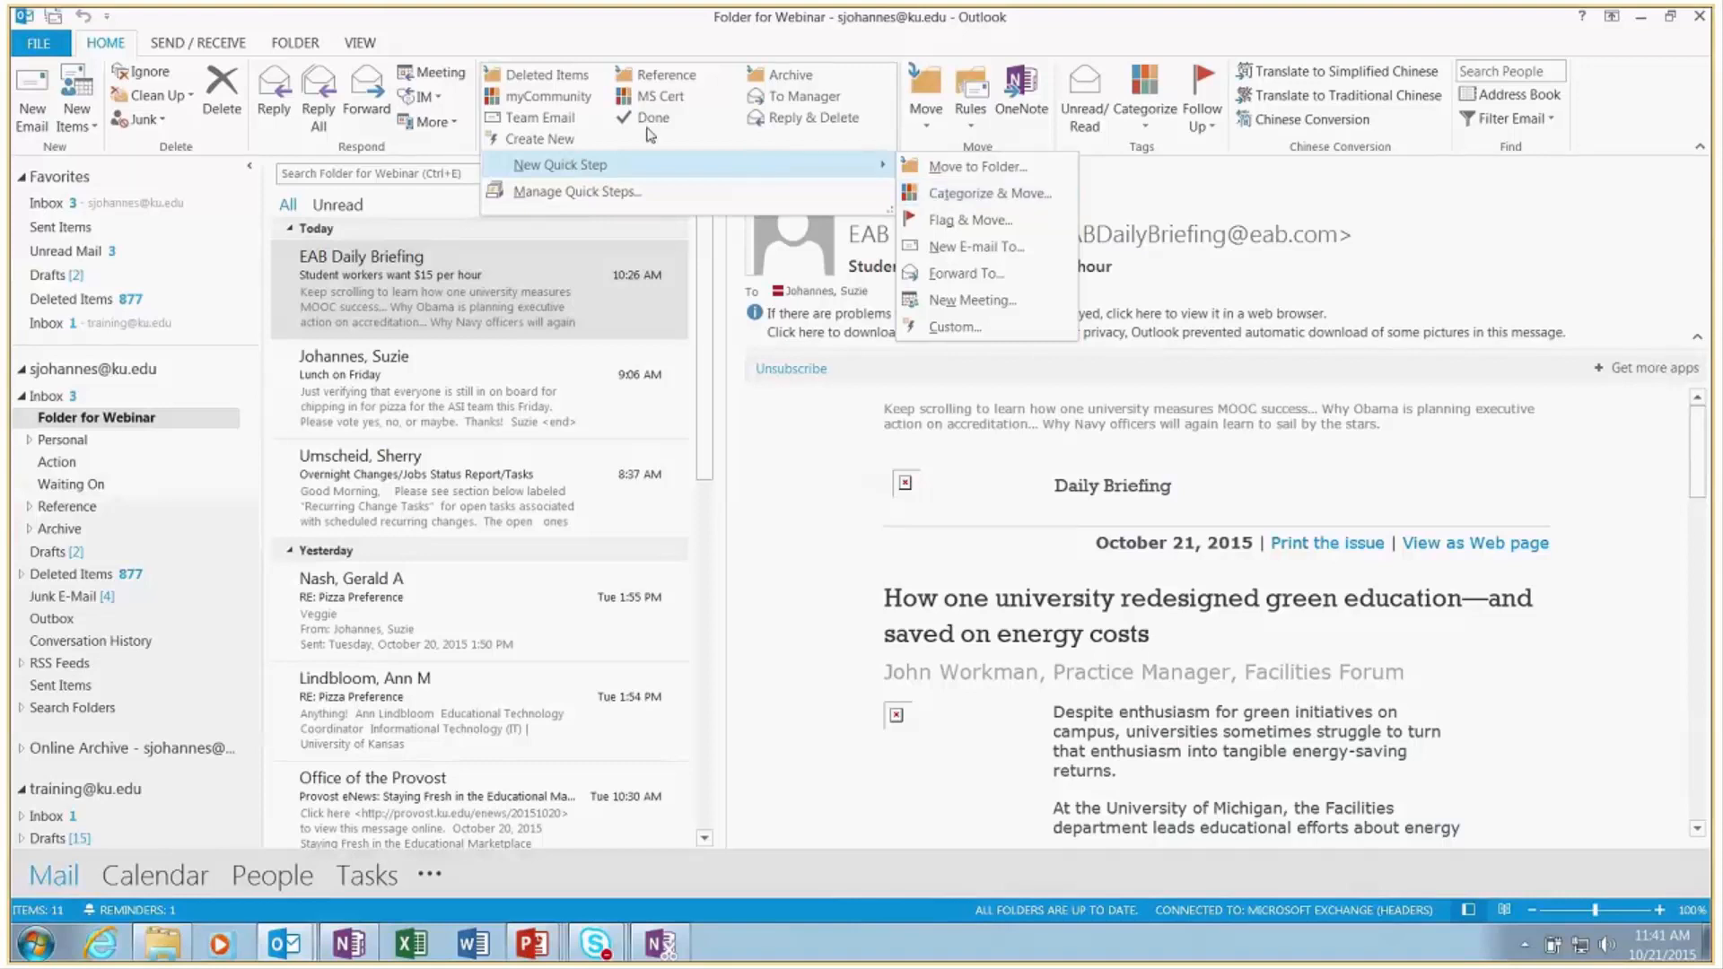
pyautogui.click(499, 633)
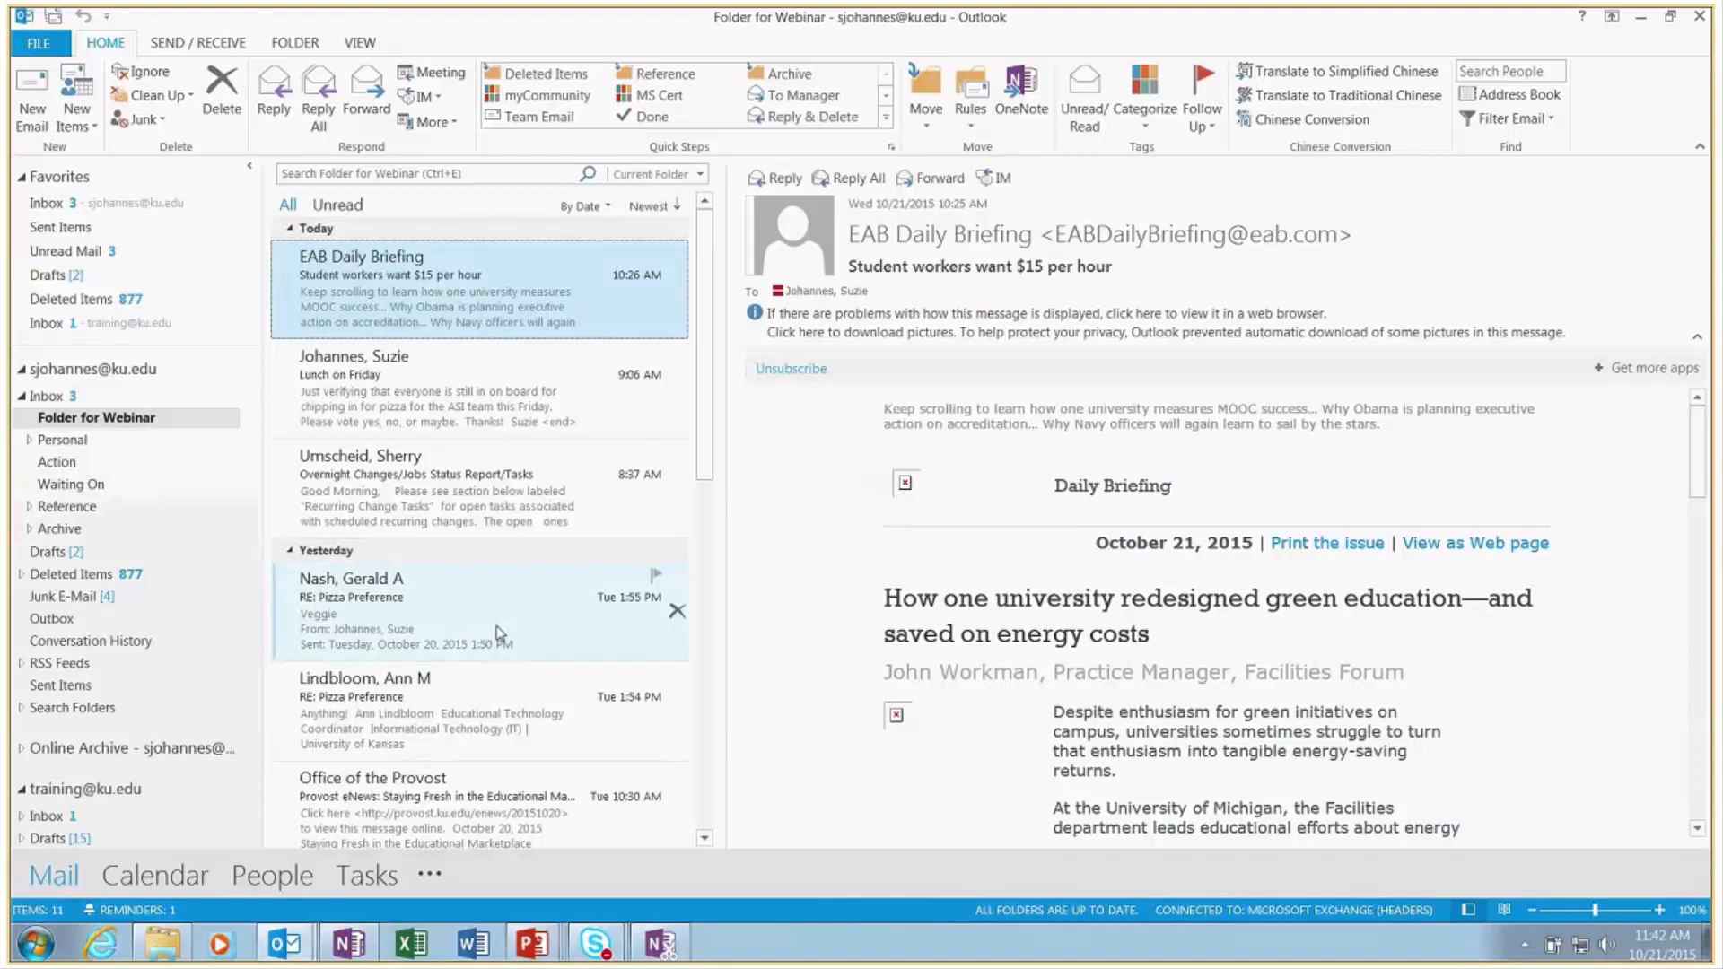
# Find Monday's 1:37 PM "embed code" message and apply the myCommunity Quick Step to it
pyautogui.scroll(-5, 499, 634)
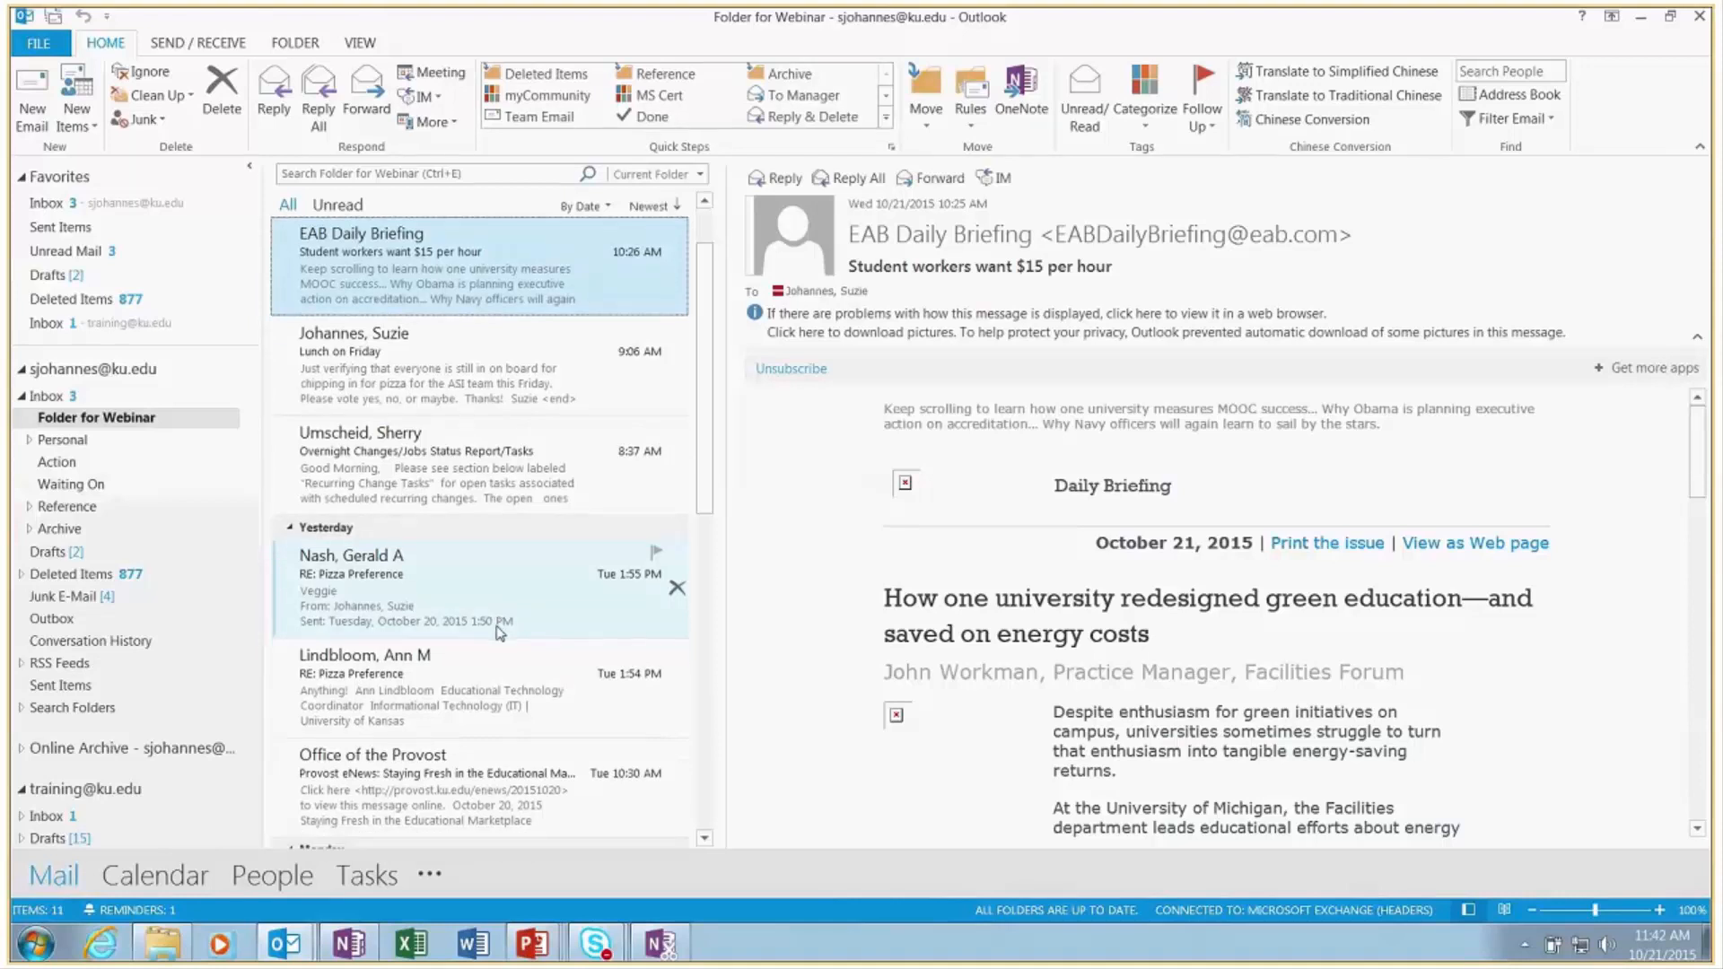
pyautogui.click(465, 531)
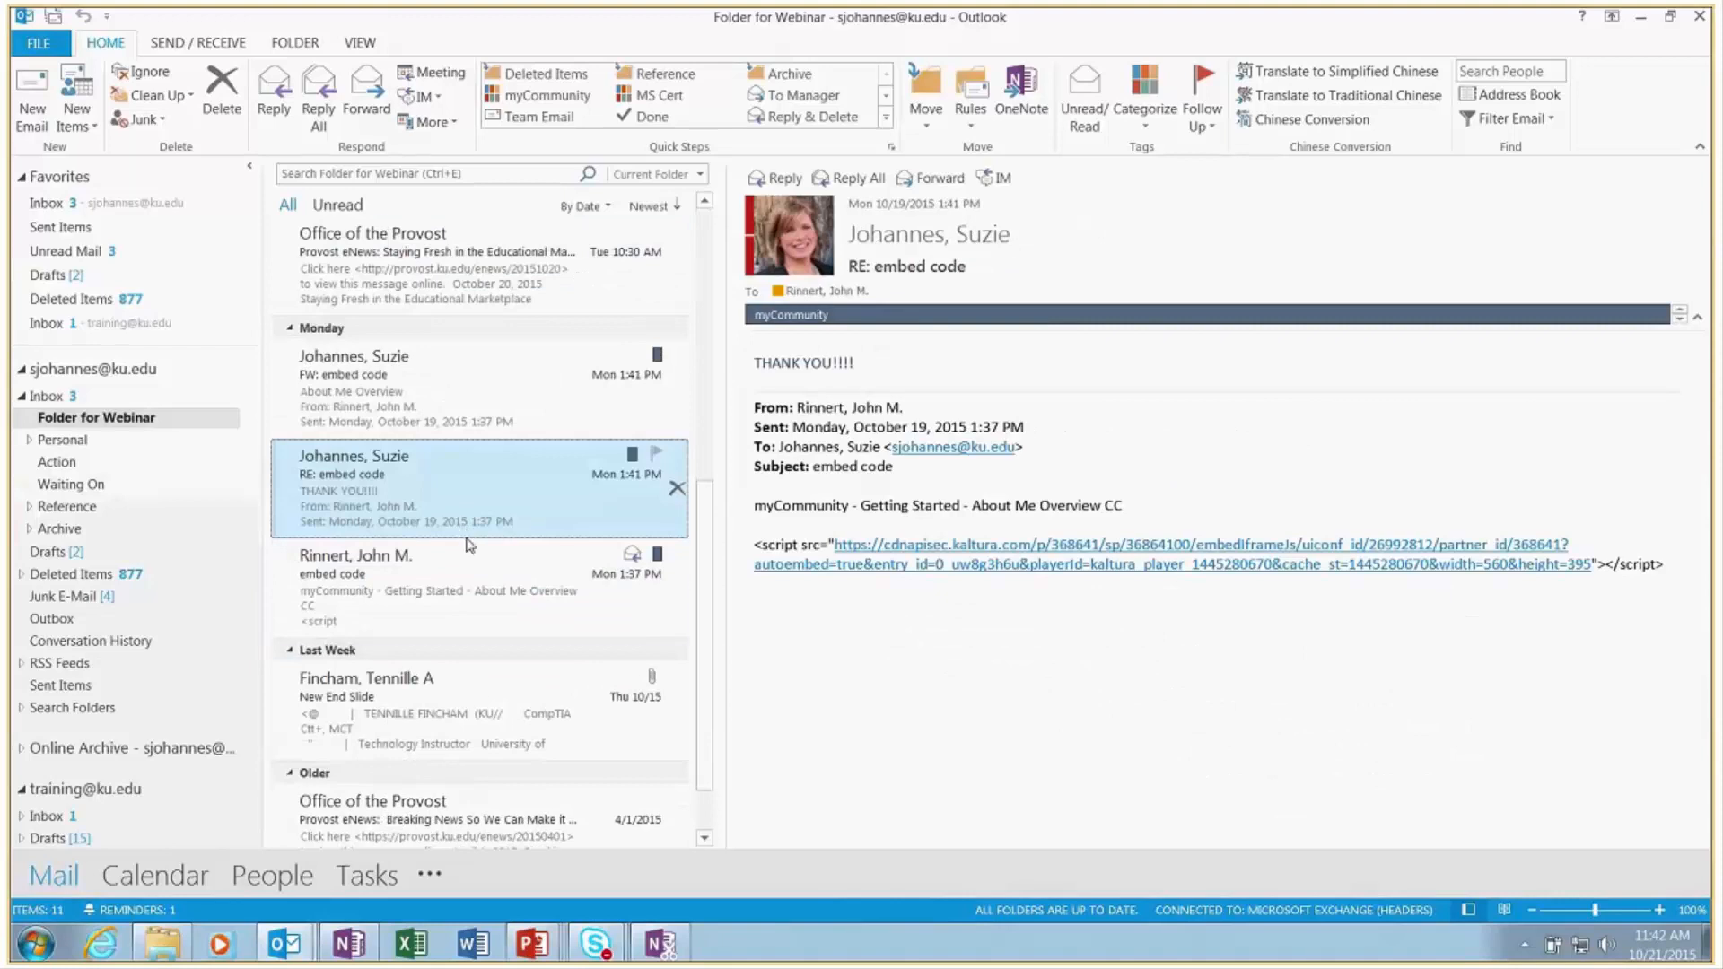
pyautogui.click(458, 582)
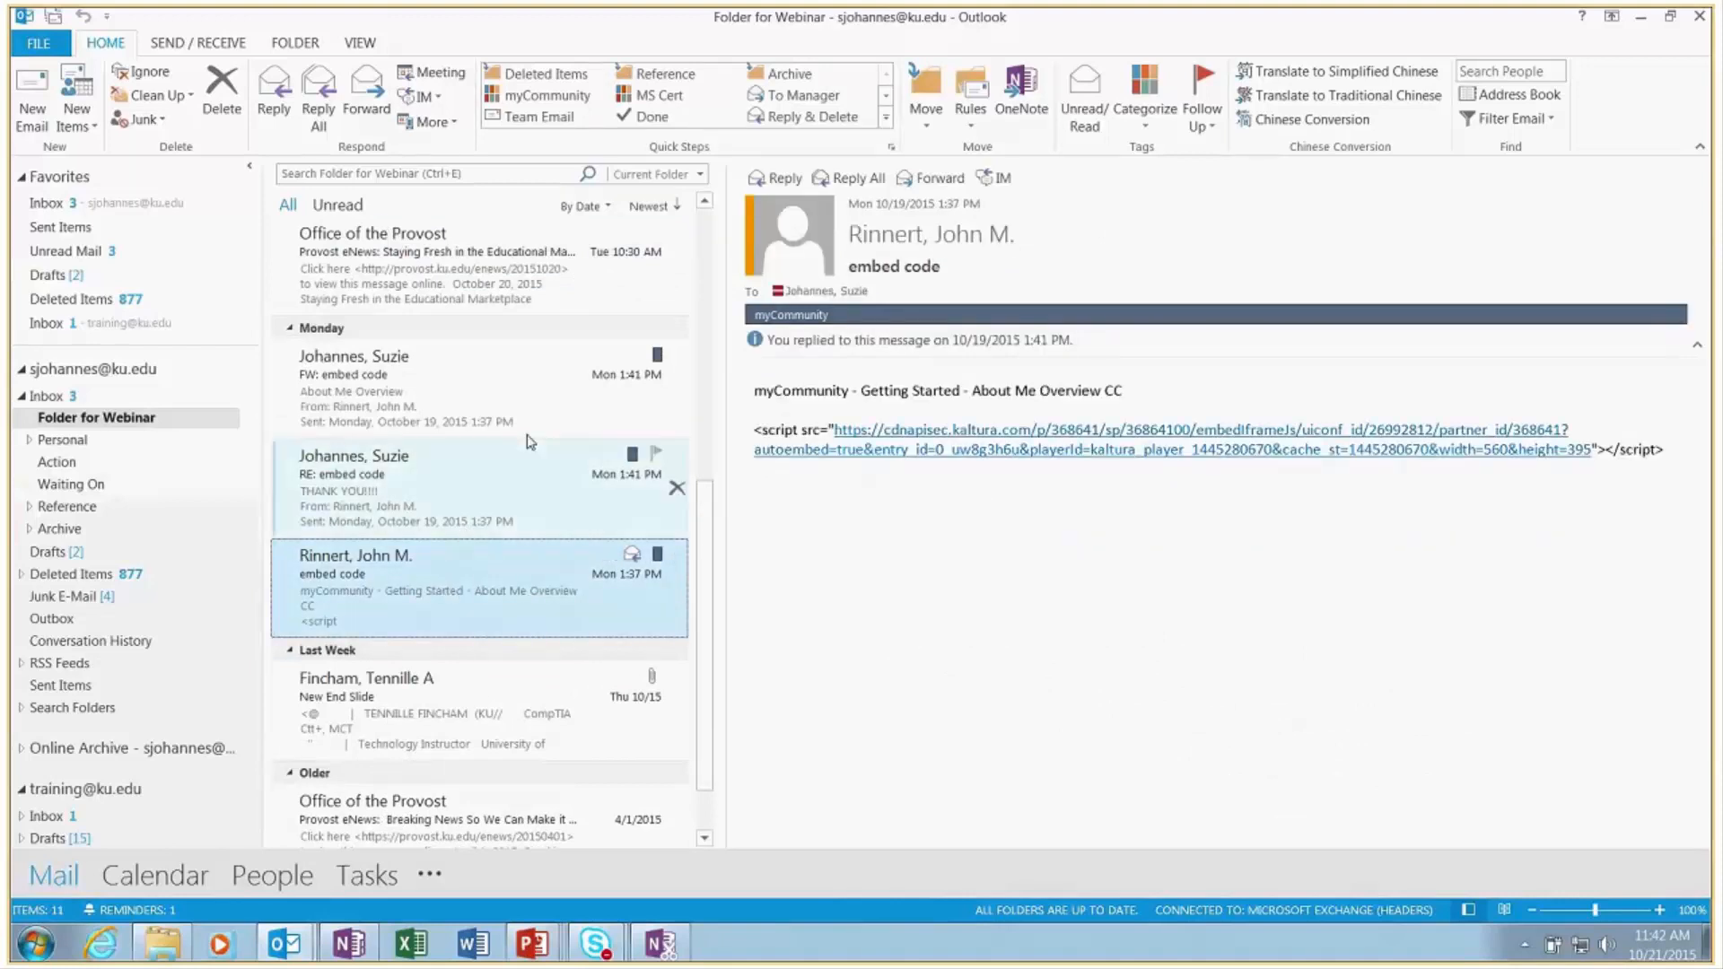
pyautogui.click(535, 97)
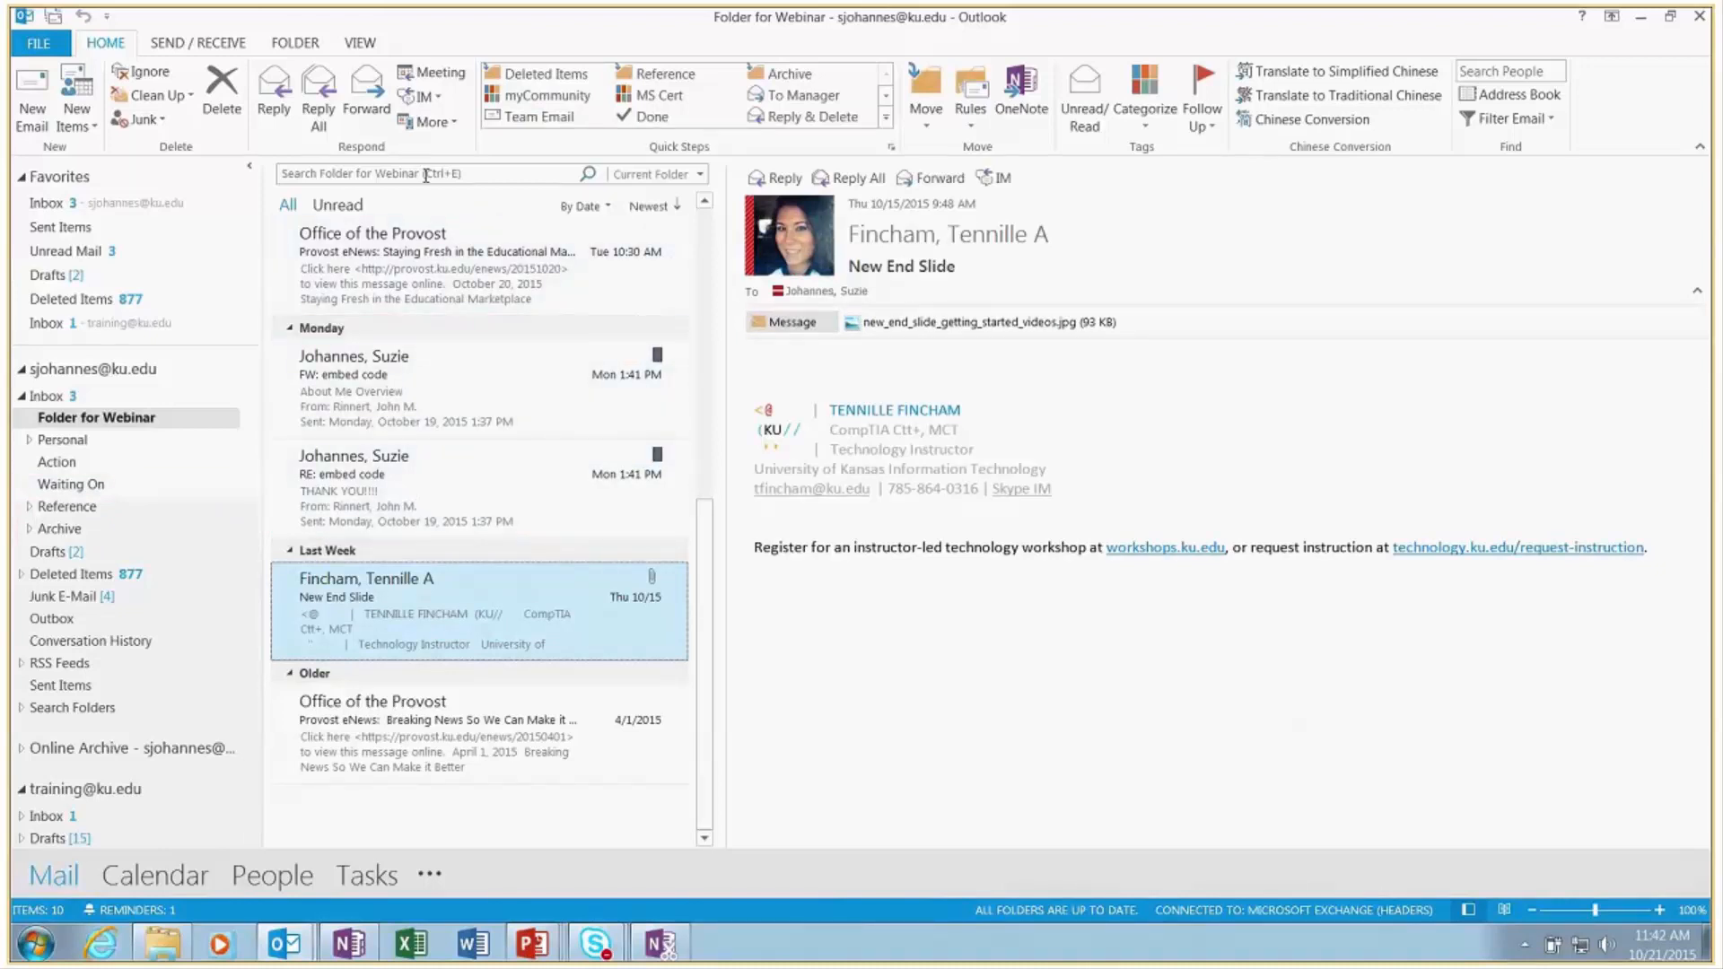
# Look over the category filters available for searching Folder for Webinar, leaving the search without any filter
pyautogui.click(344, 174)
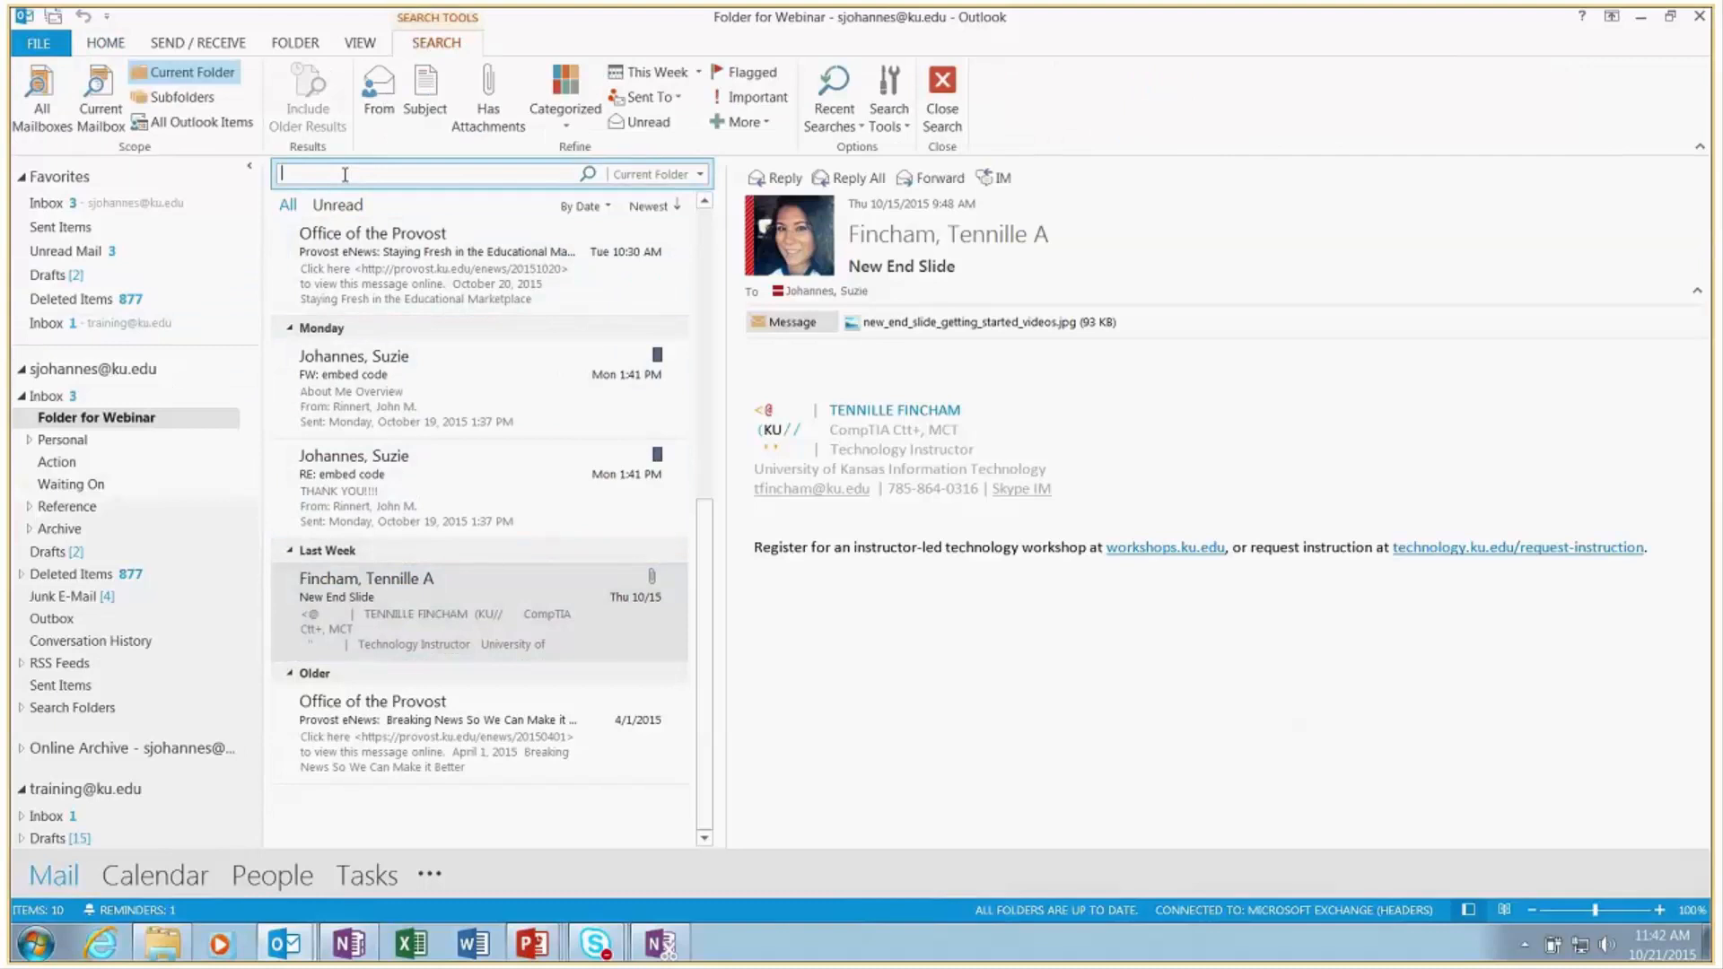
pyautogui.click(565, 95)
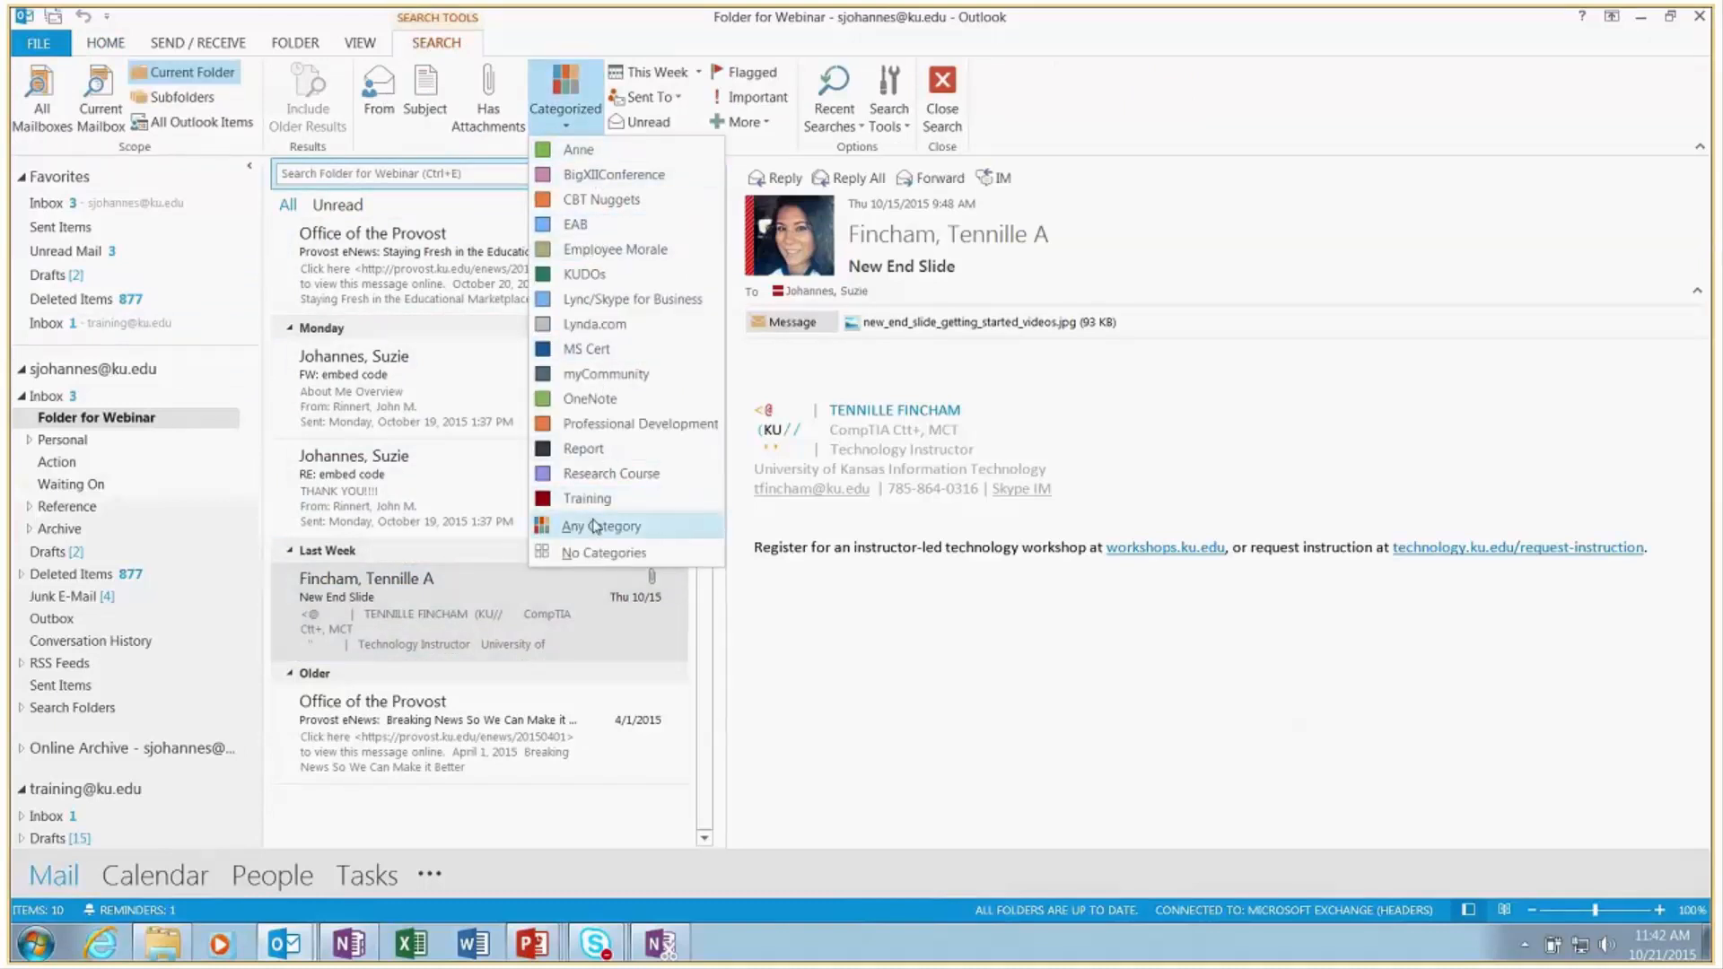
pyautogui.click(508, 176)
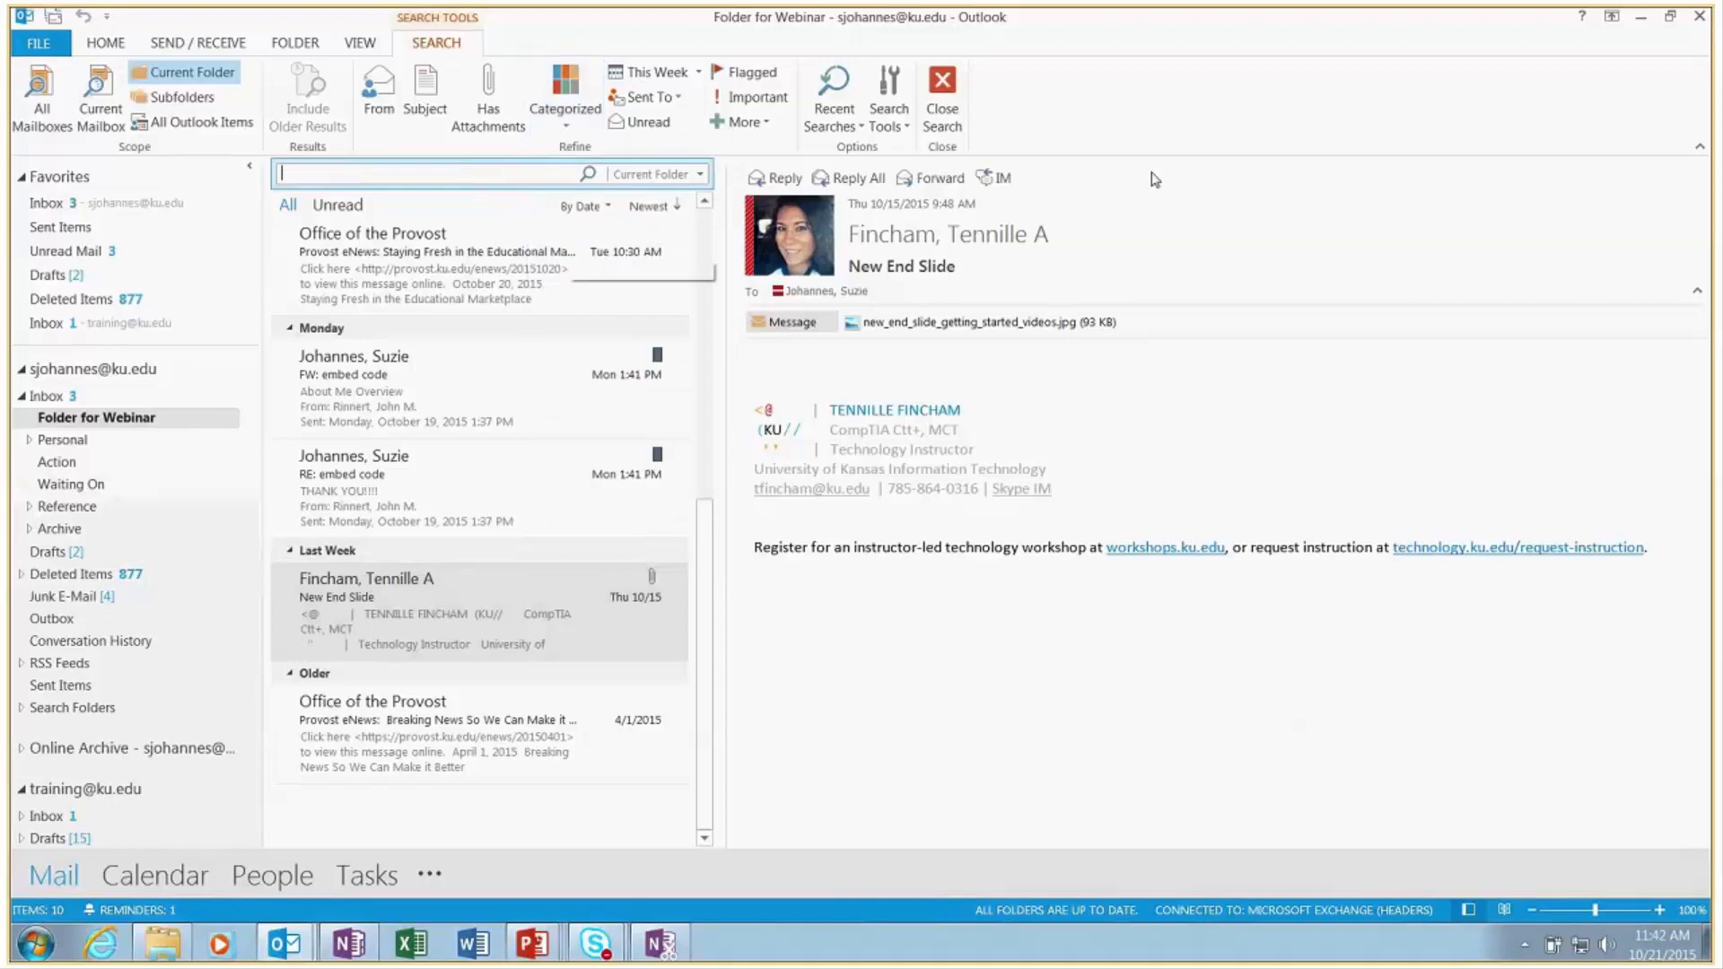
# Minimize the mail window to return to the slide show and advance to the "Defer it" slide
pyautogui.click(1636, 22)
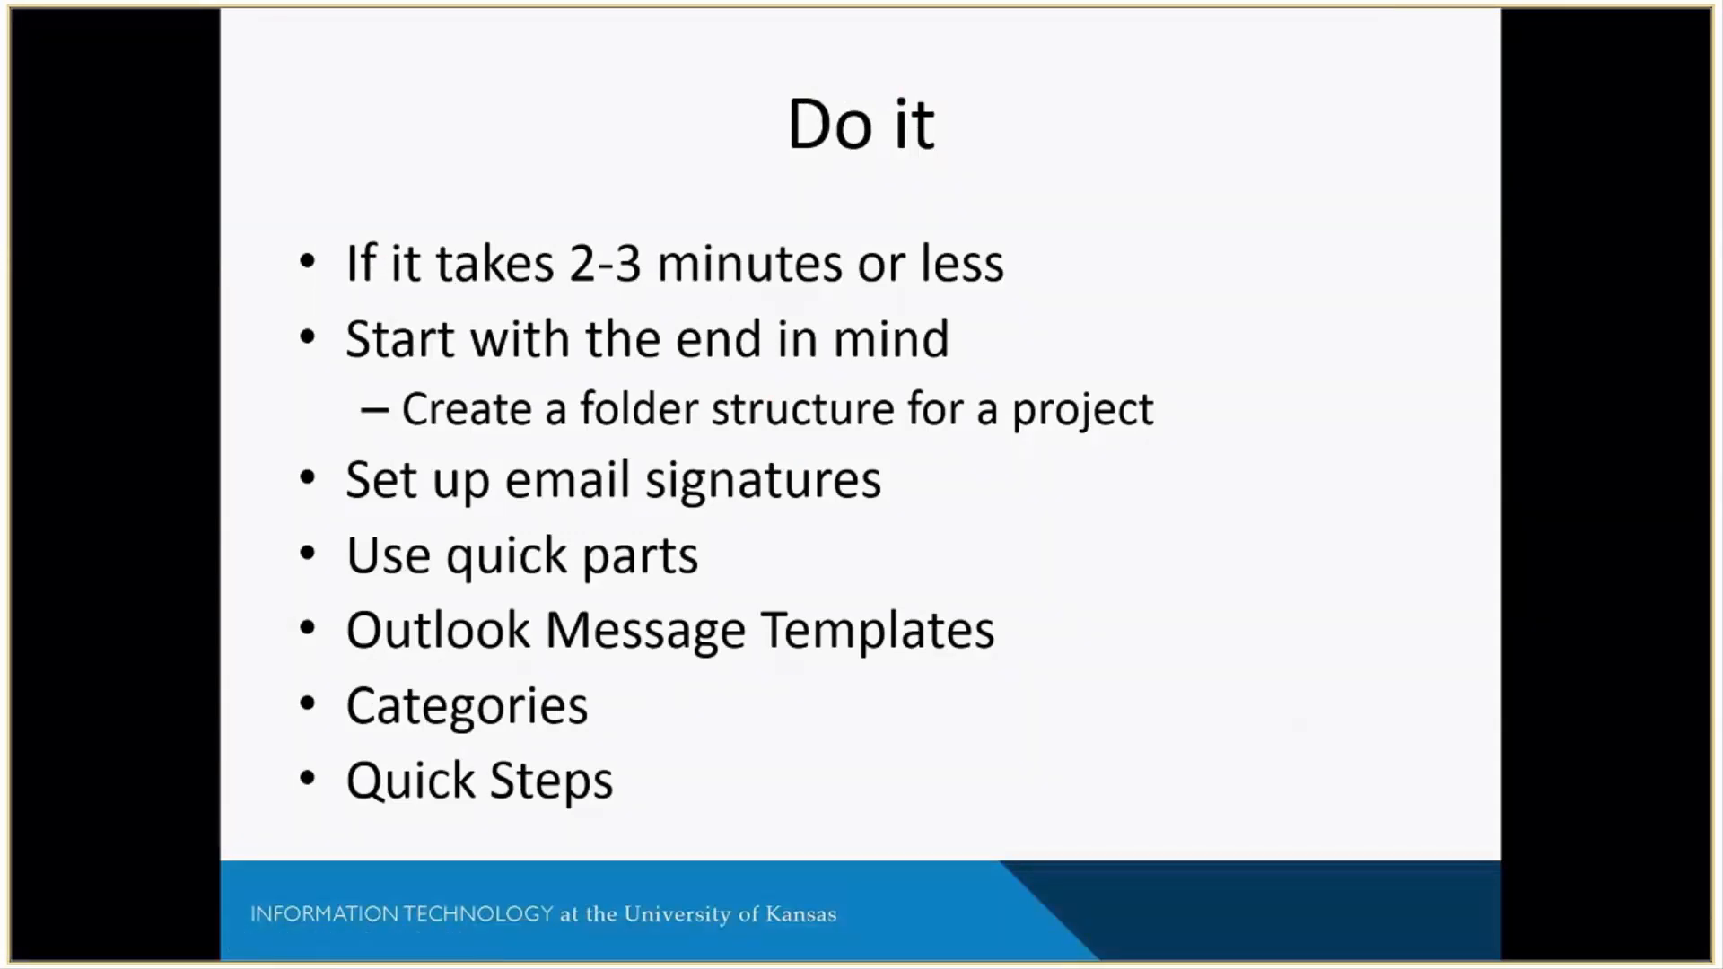
pyautogui.press('Right')
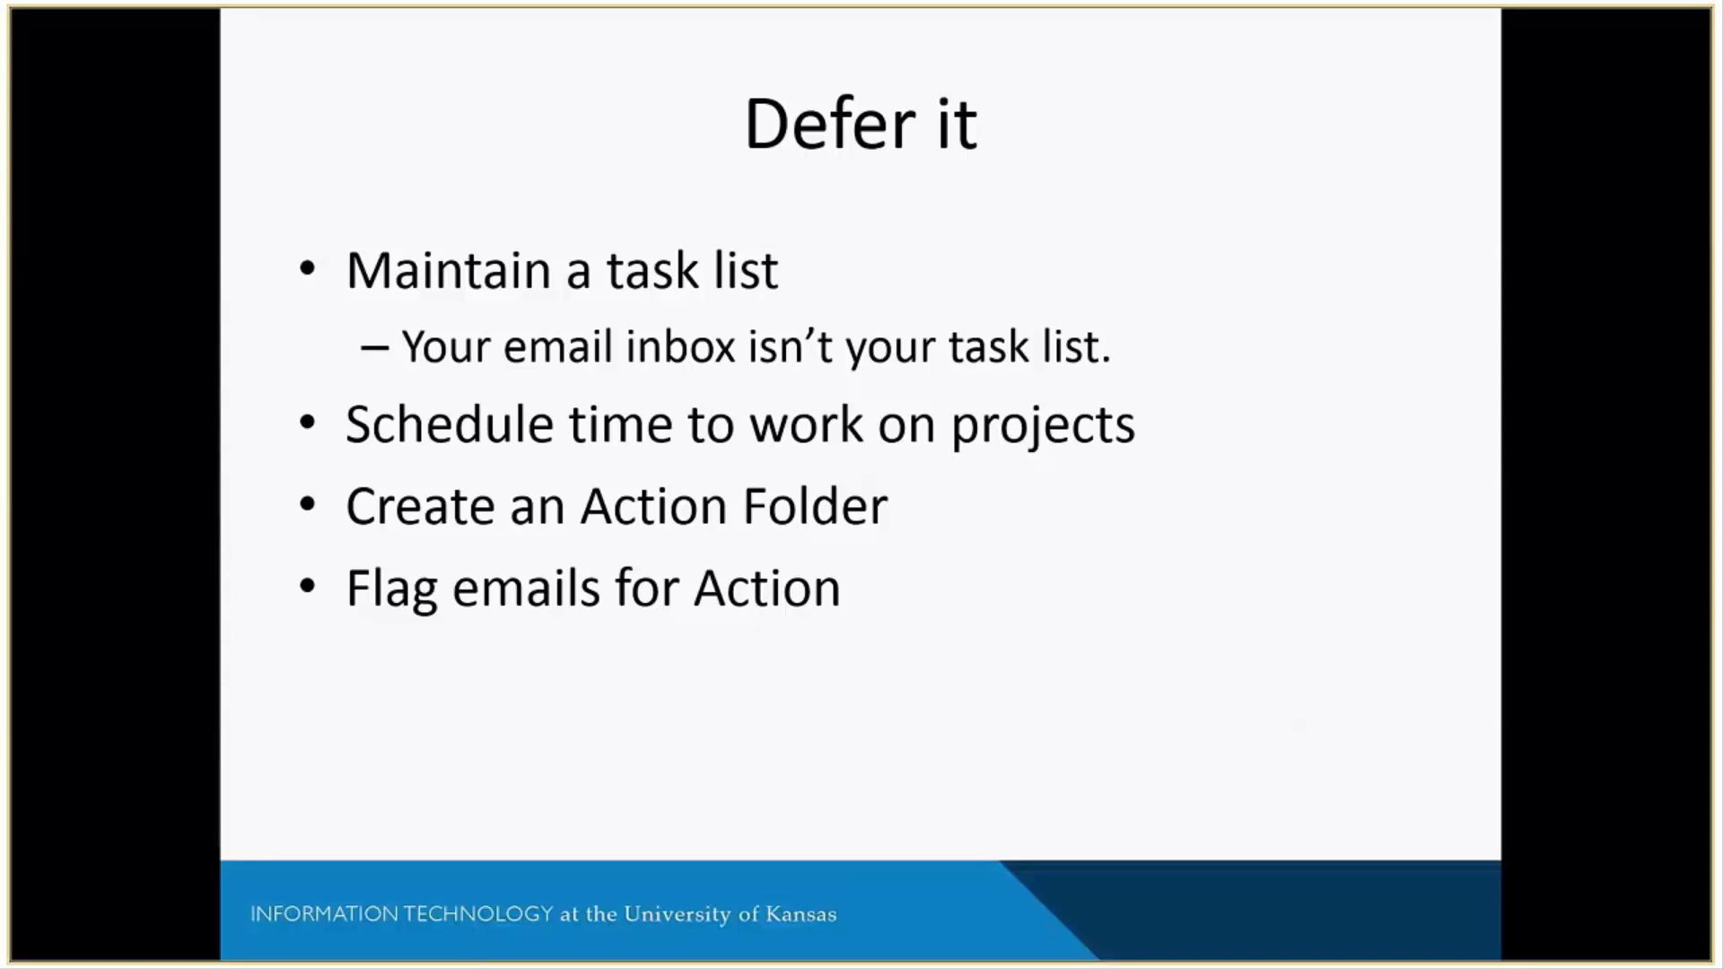
# Switch back to Outlook and create a calendar appointment from Tuesday's 1:54 PM "RE: Pizza Preference" message
pyautogui.press('super')
pyautogui.click(284, 942)
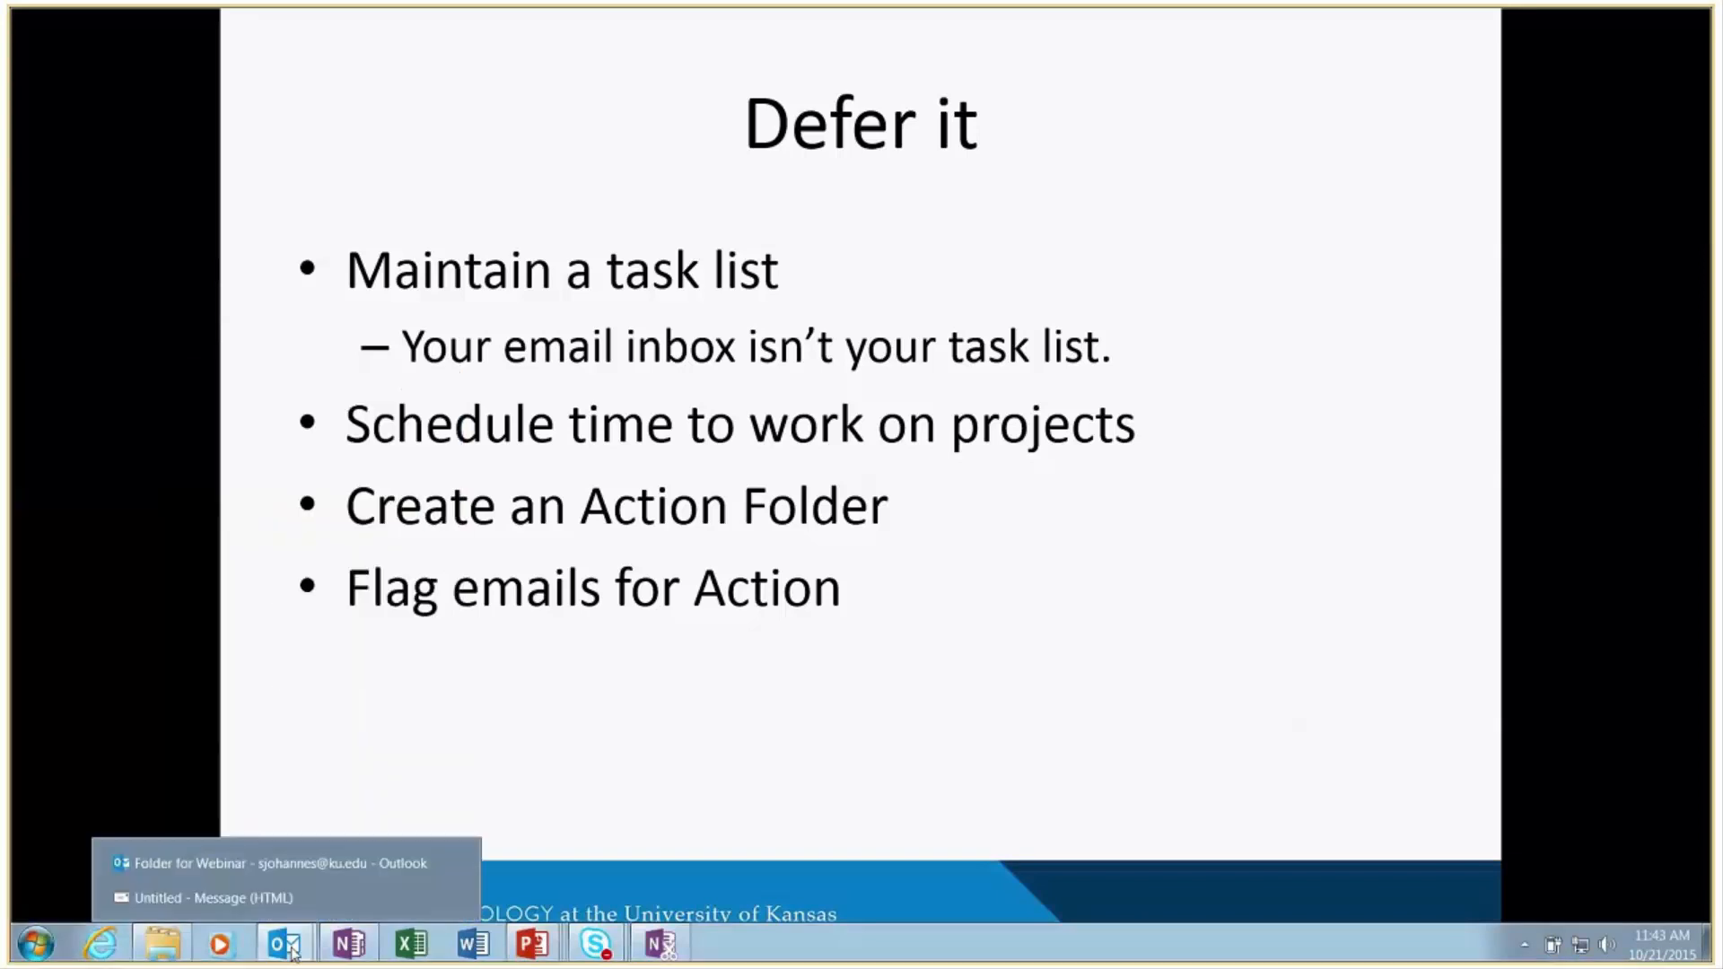
pyautogui.click(284, 870)
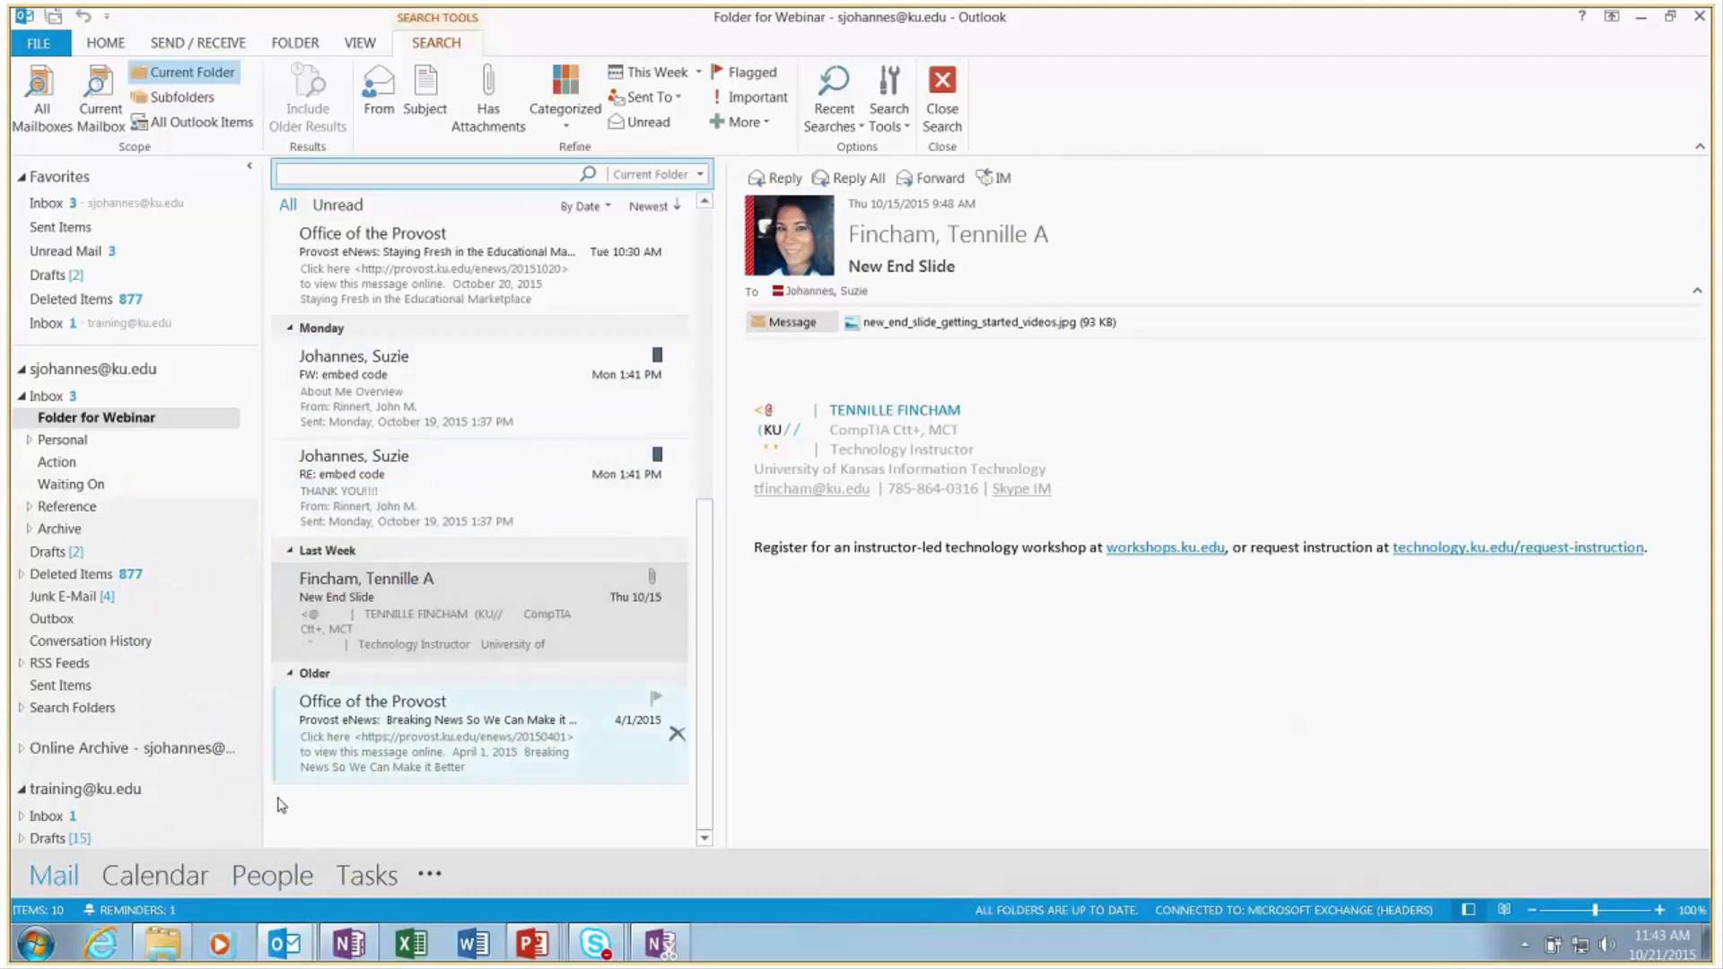
pyautogui.click(414, 733)
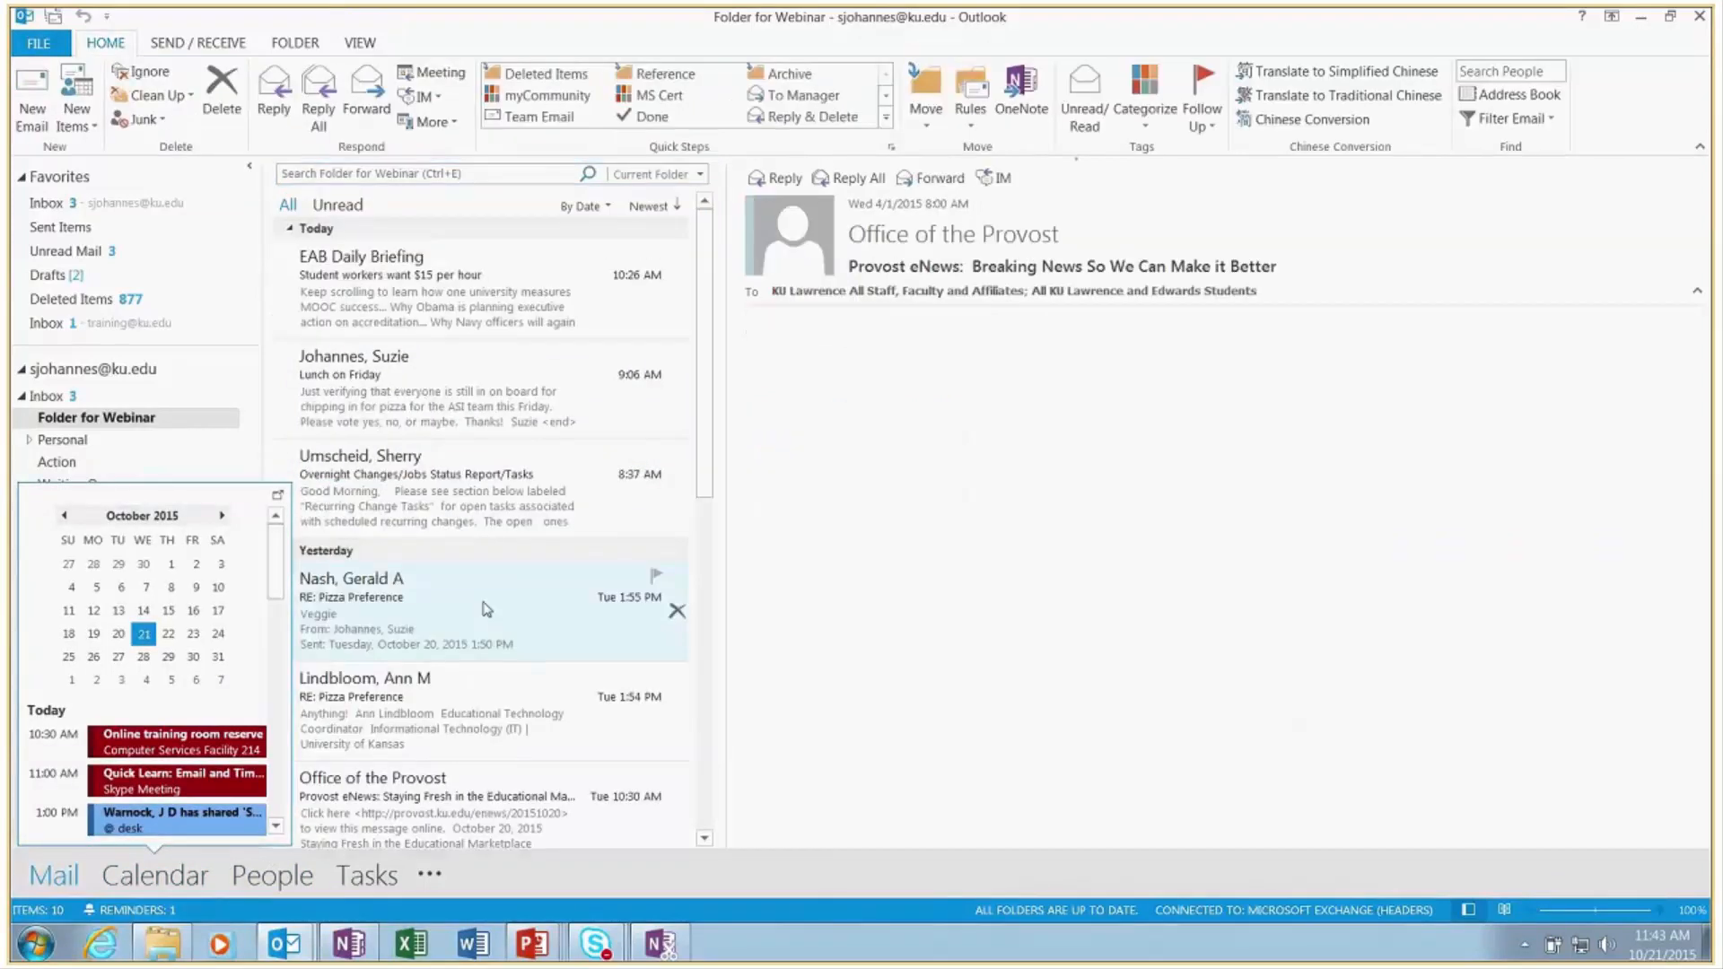
pyautogui.scroll(-3, 538, 530)
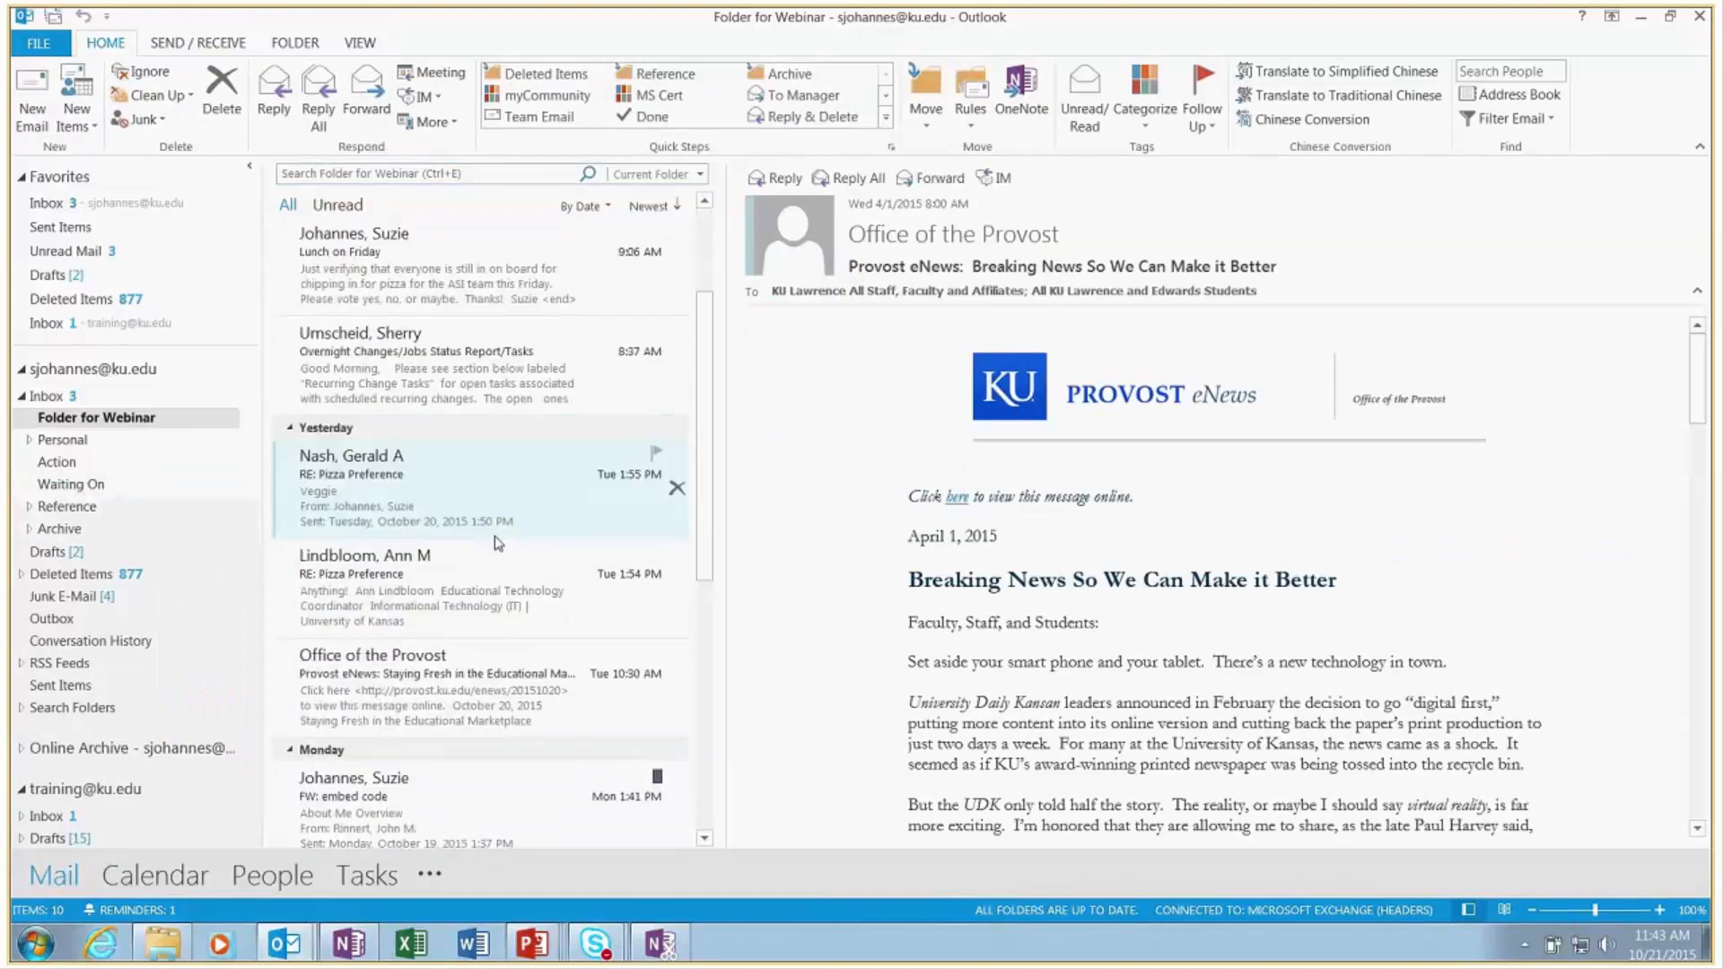
pyautogui.moveTo(389, 379); pyautogui.dragTo(144, 876)
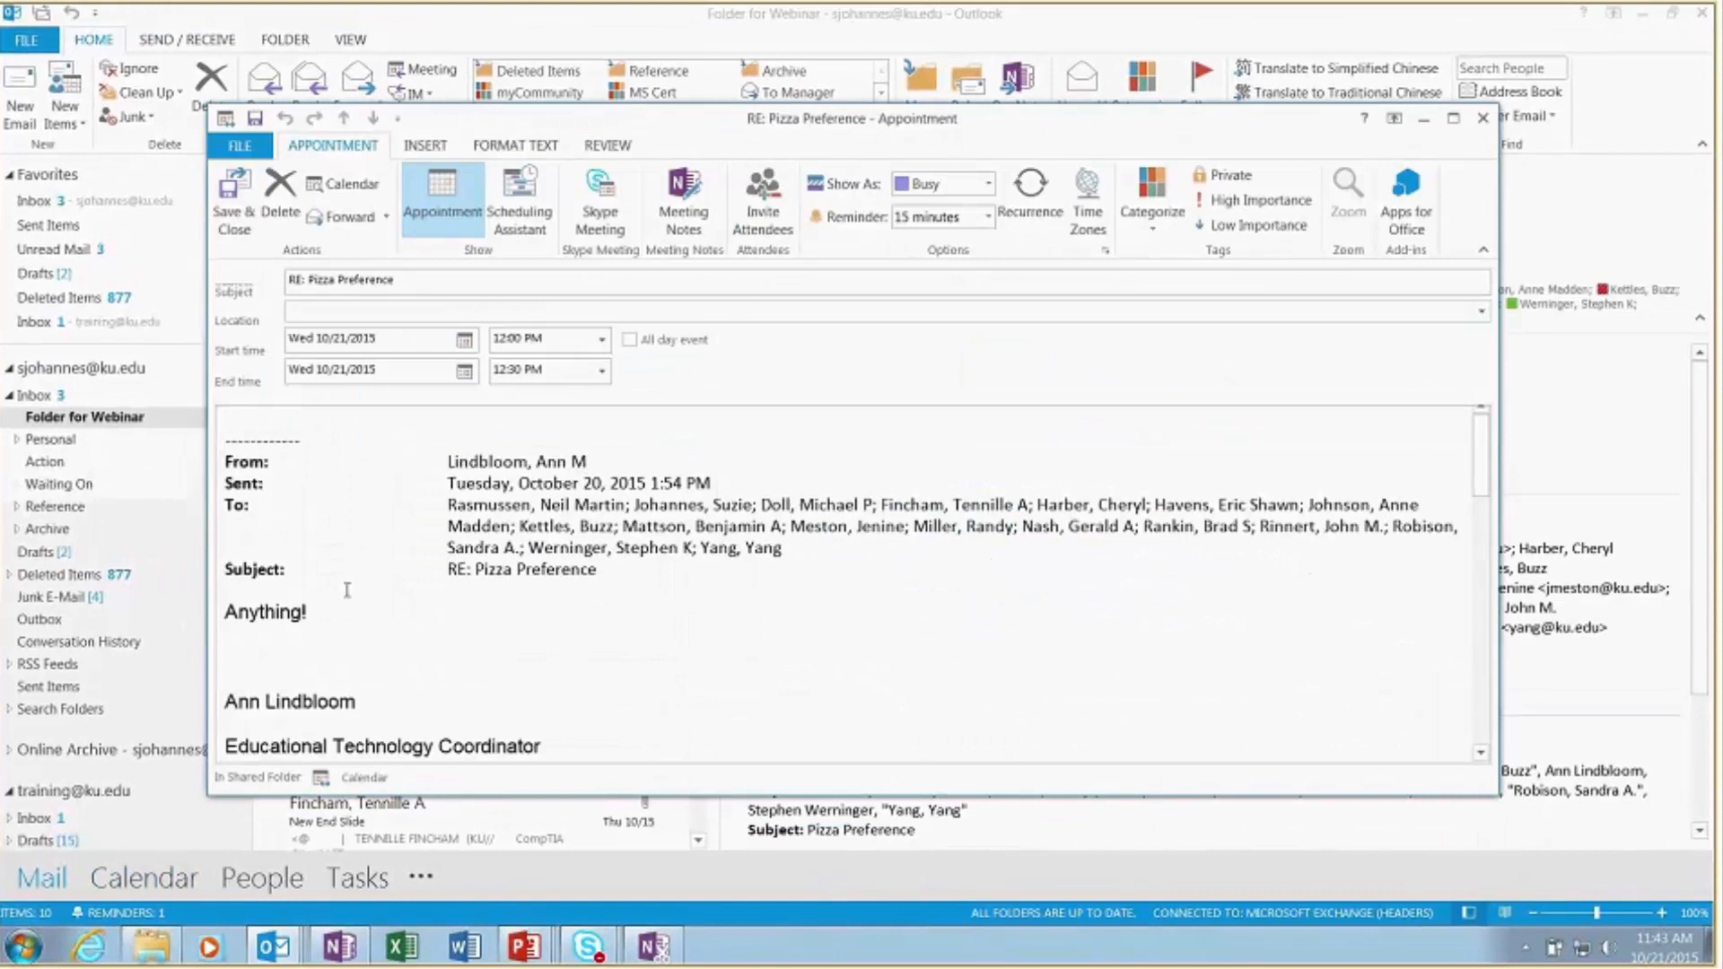
# Review the email text carried into the appointment and set its location to Desk
pyautogui.scroll(-5, 347, 590)
pyautogui.scroll(-10, 480, 568)
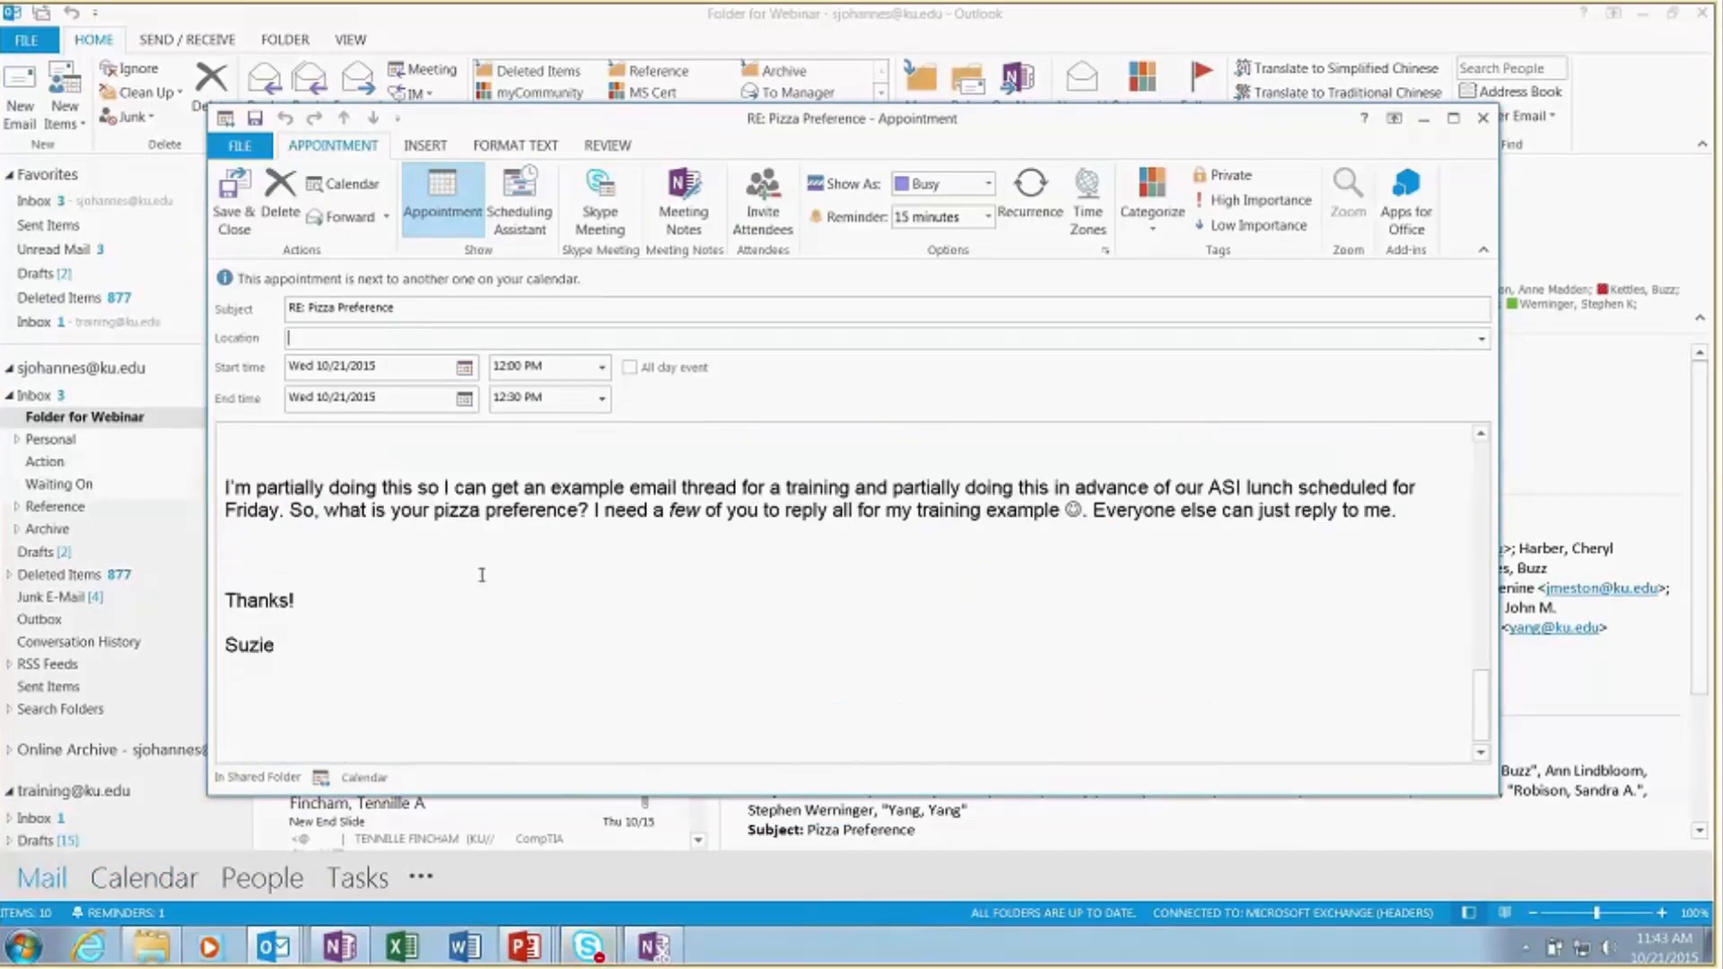
pyautogui.scroll(5, 482, 574)
pyautogui.scroll(5, 480, 579)
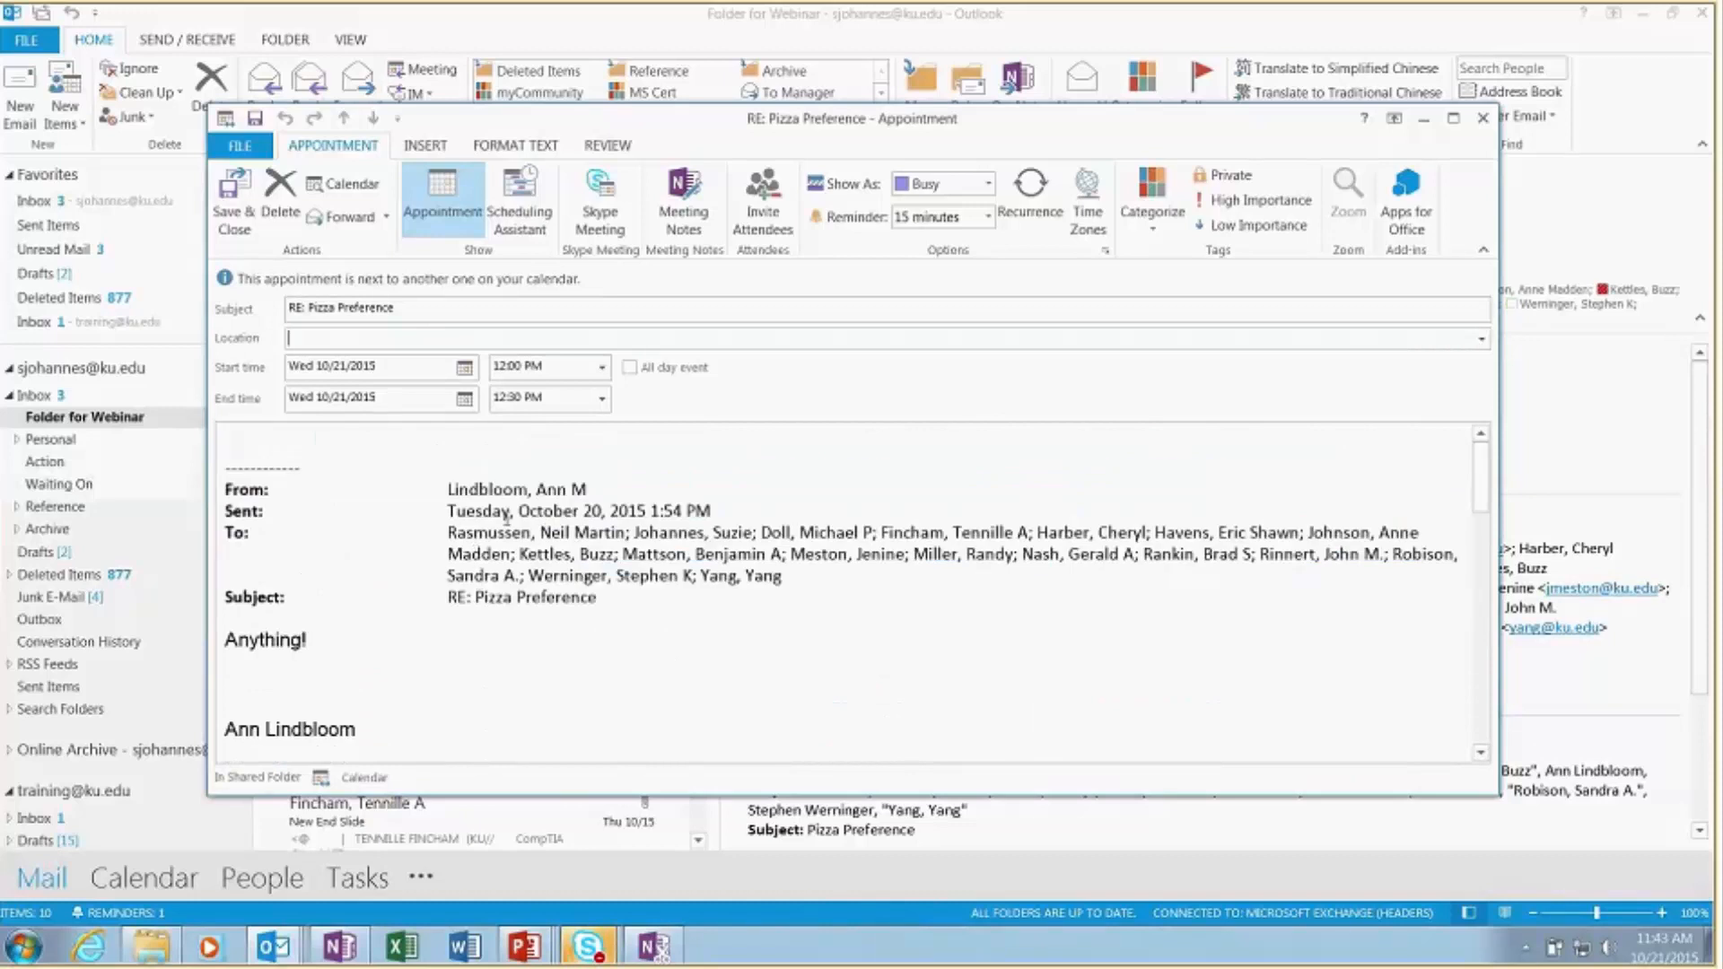
pyautogui.write('Desk')
# Use the Scheduling Assistant to move the appointment to Friday 10/23/2015, 8:30 to 9:00 AM, and save it
pyautogui.click(529, 192)
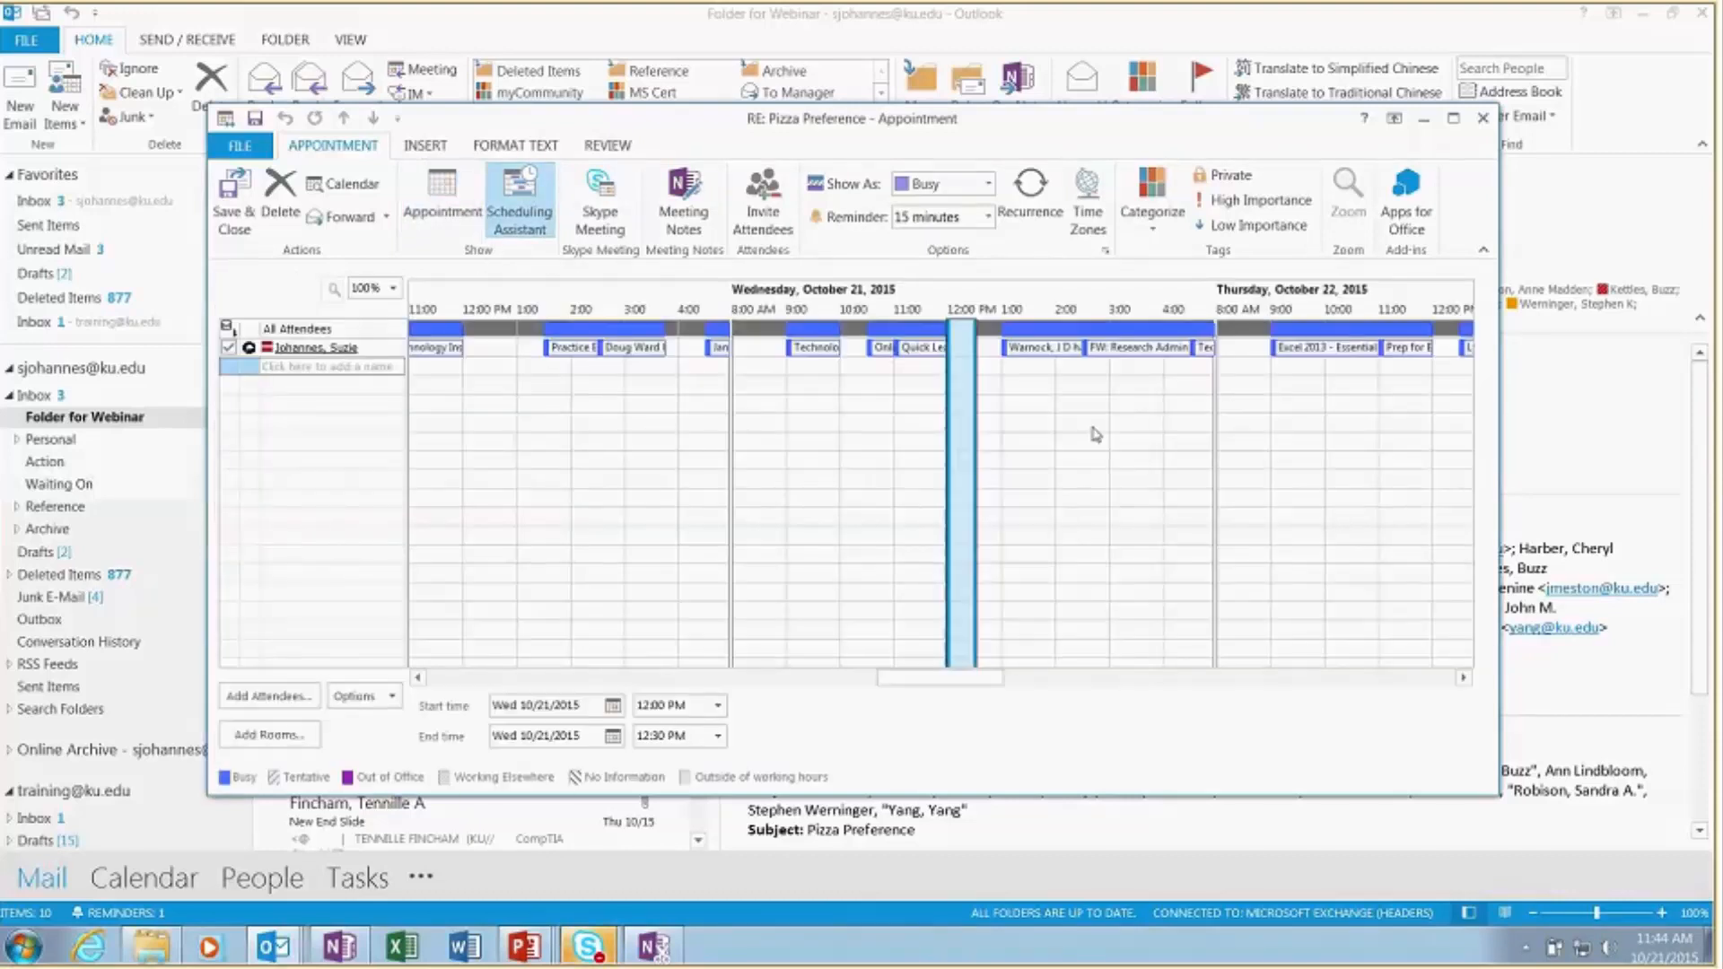
pyautogui.click(1464, 680)
pyautogui.click(1464, 680)
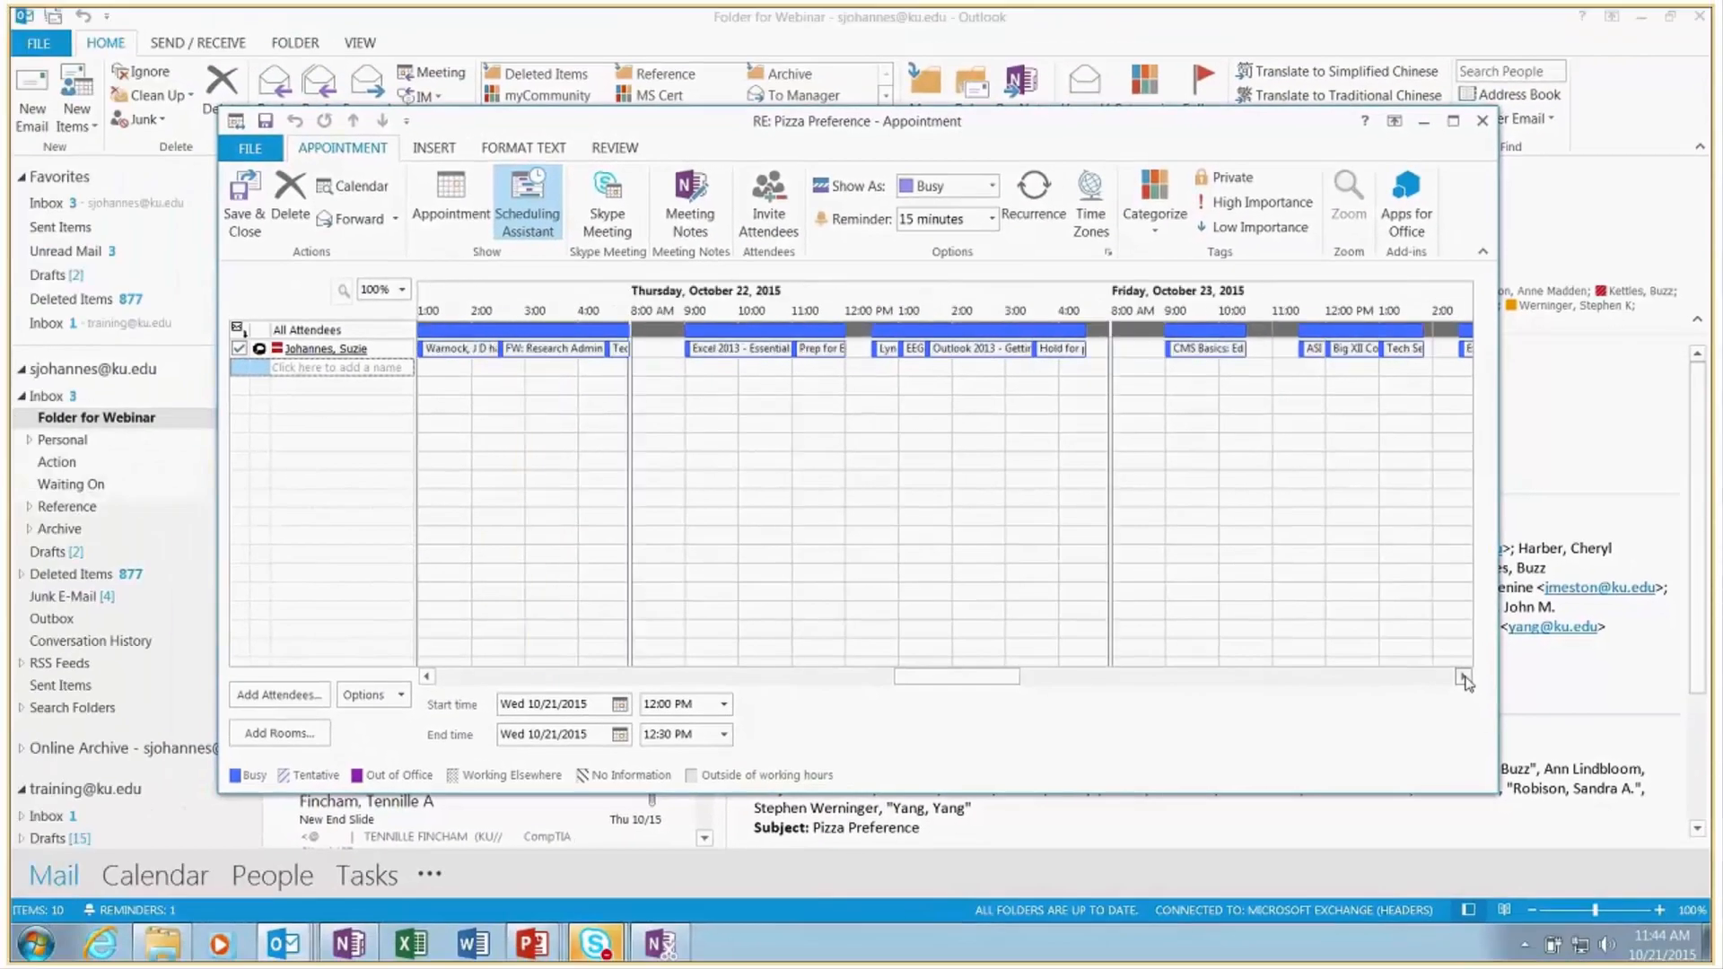
pyautogui.click(1464, 680)
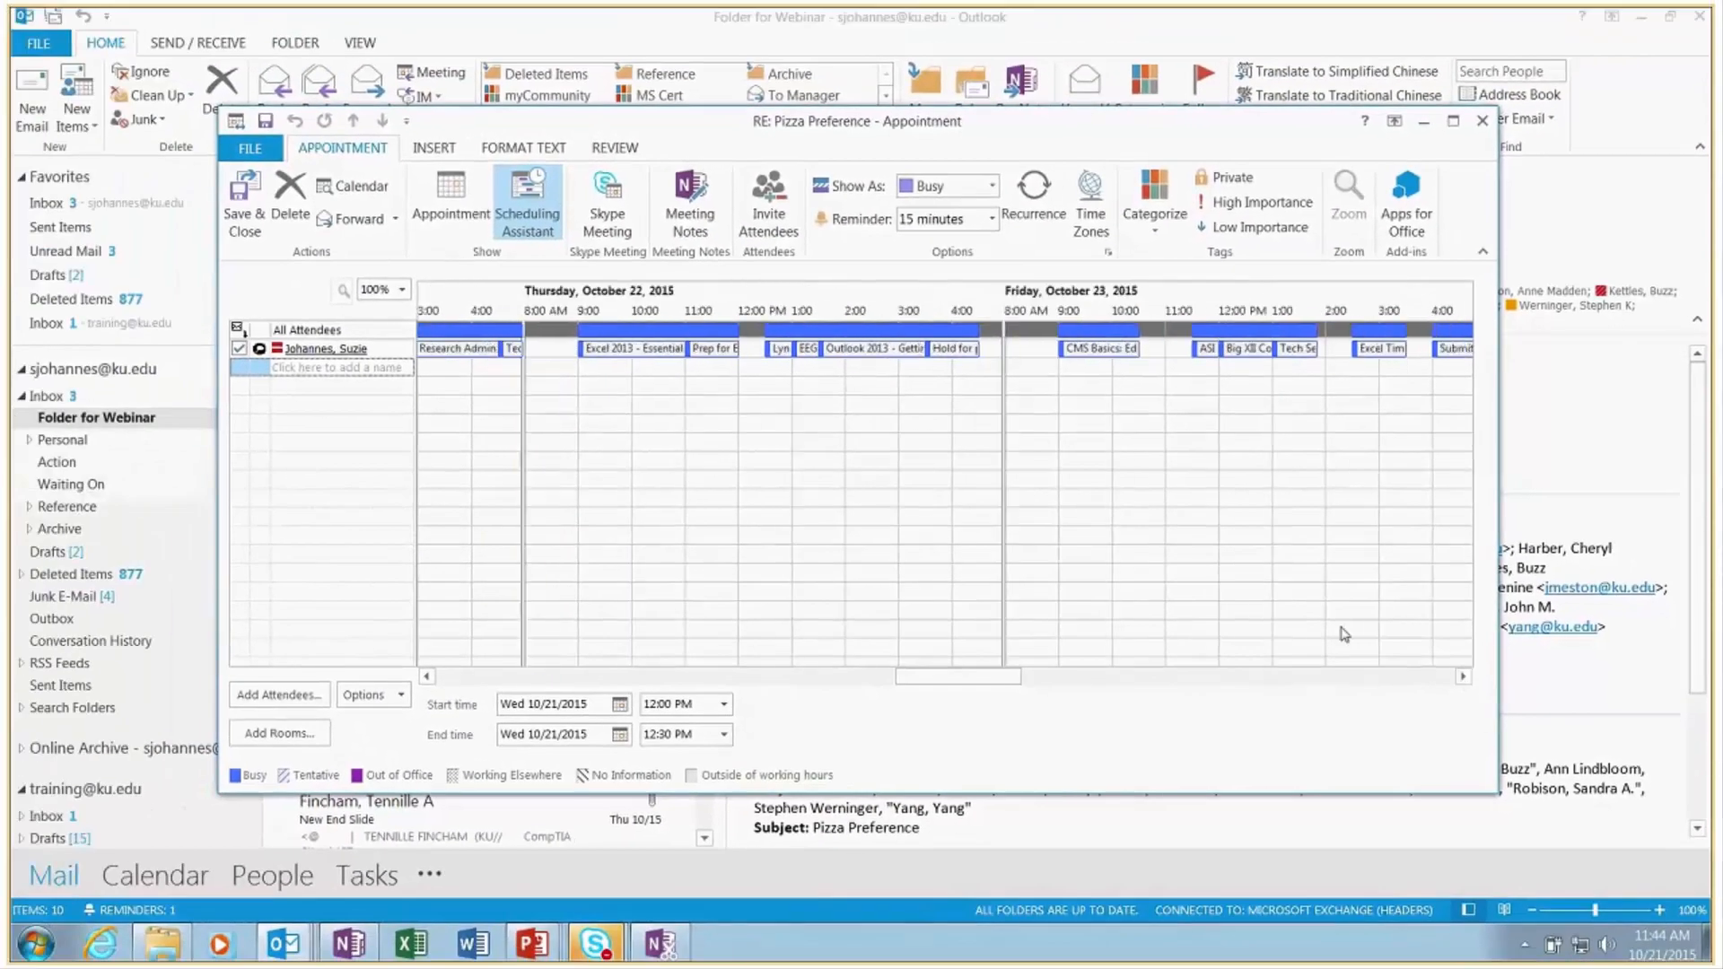
pyautogui.click(564, 410)
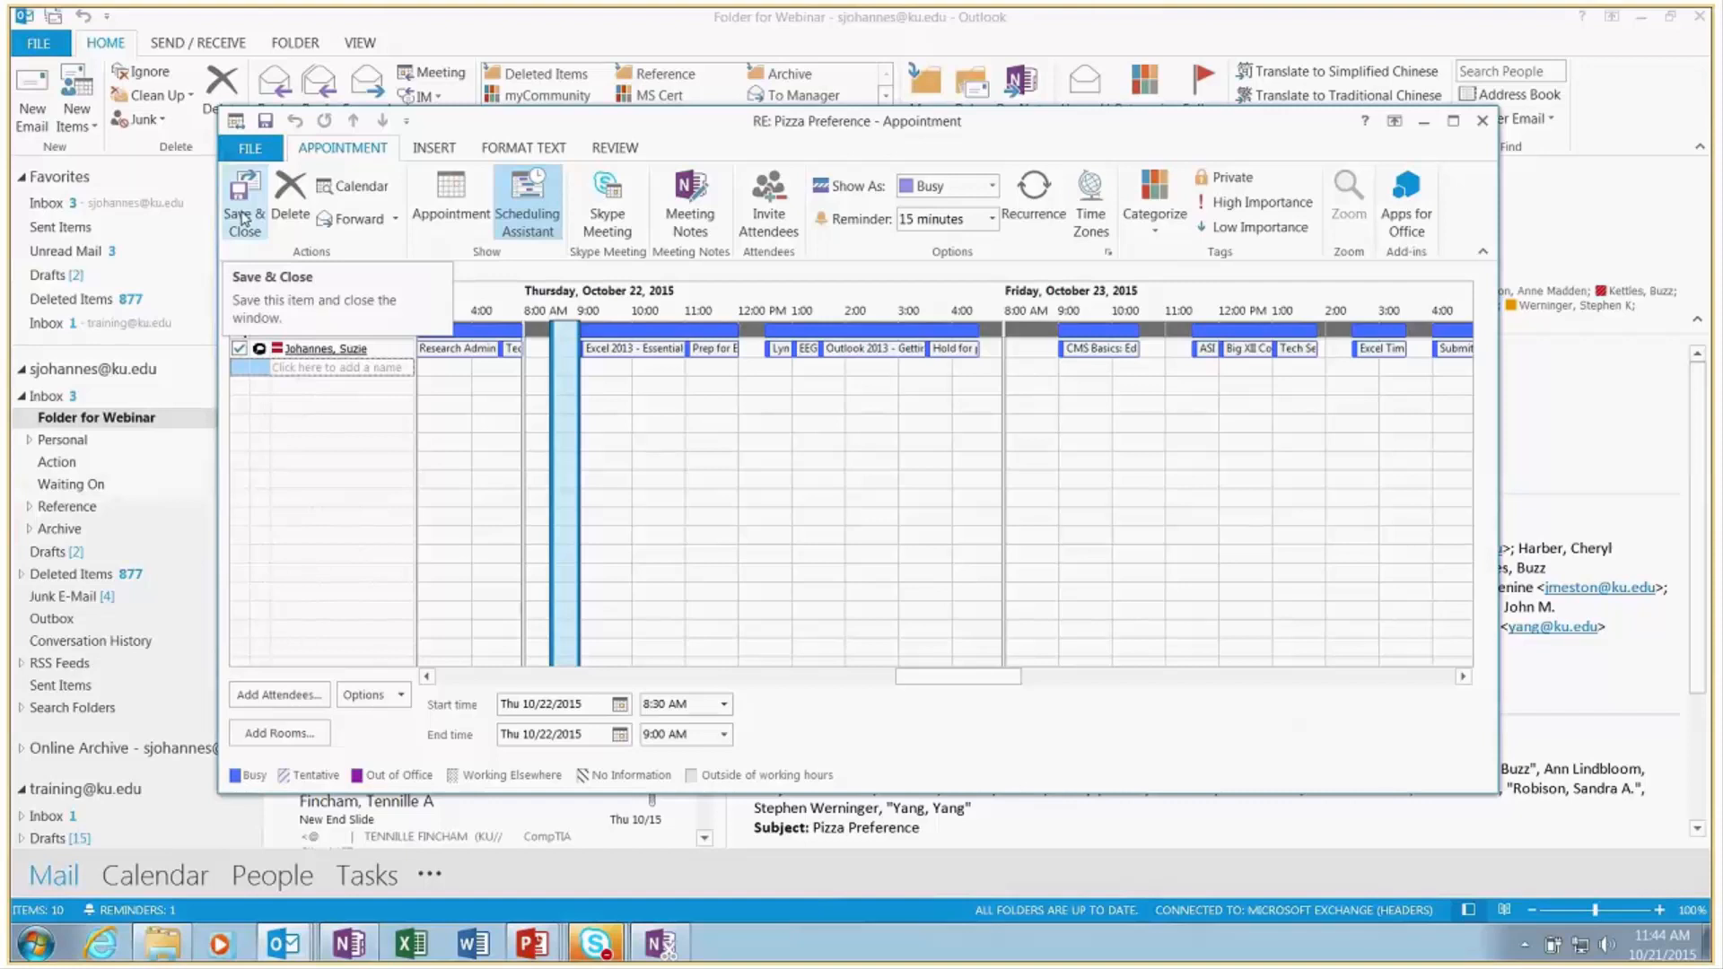
pyautogui.click(993, 283)
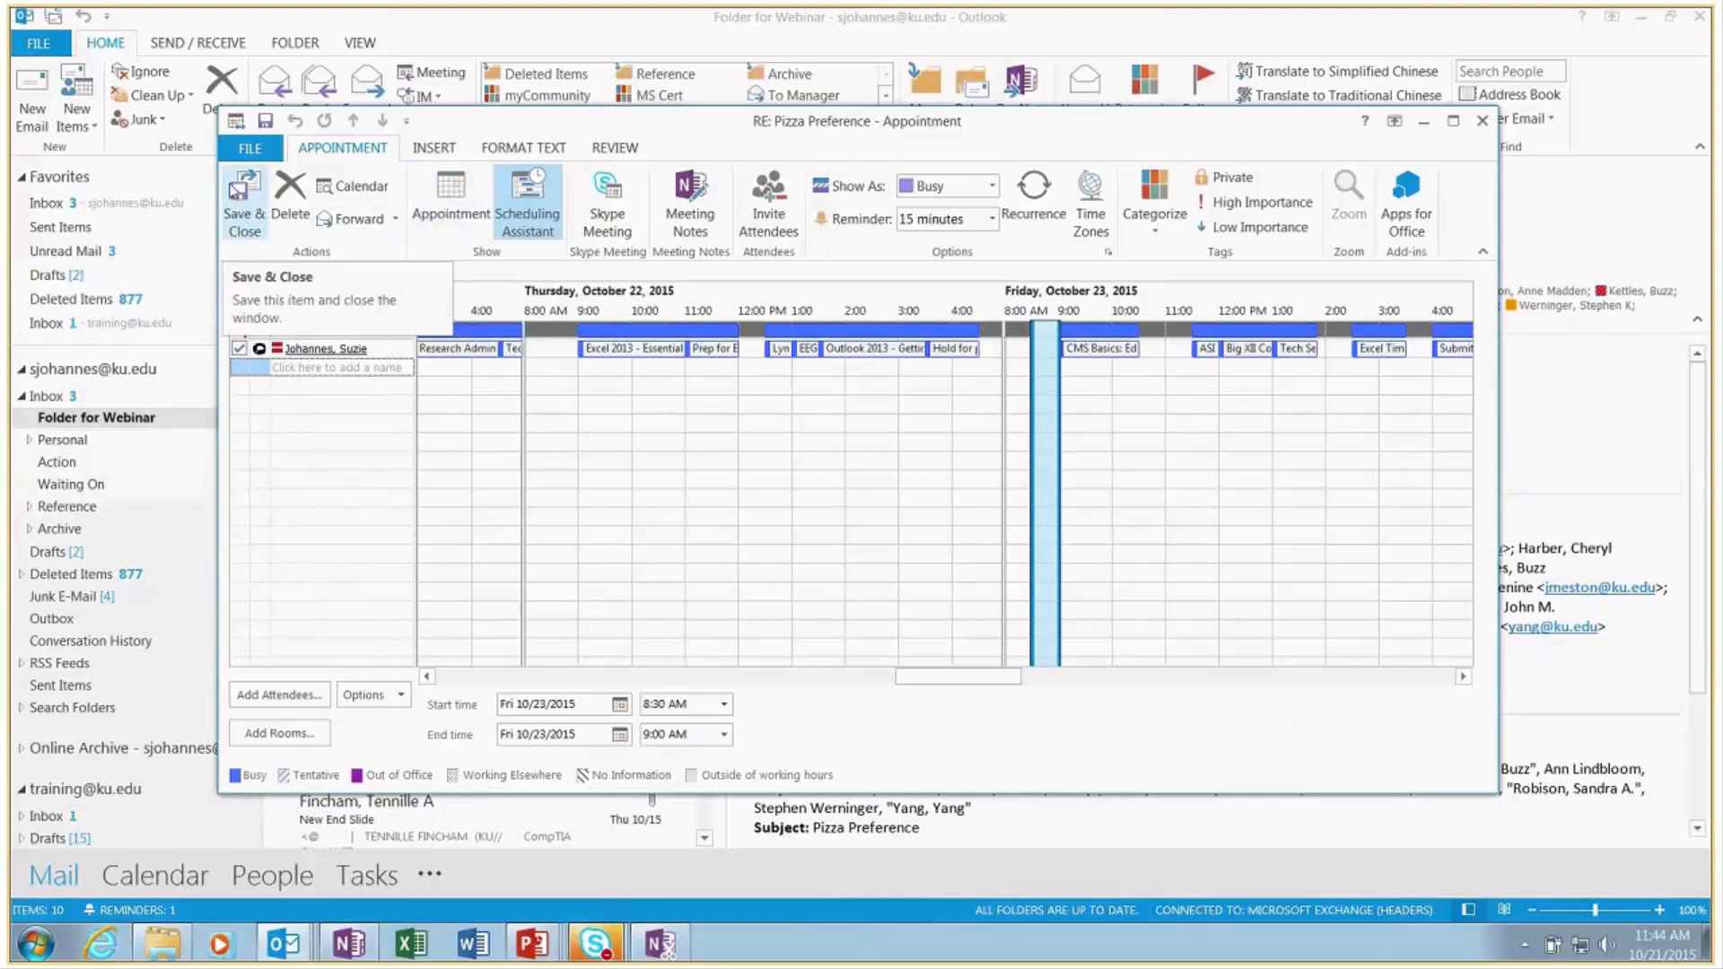
pyautogui.click(239, 202)
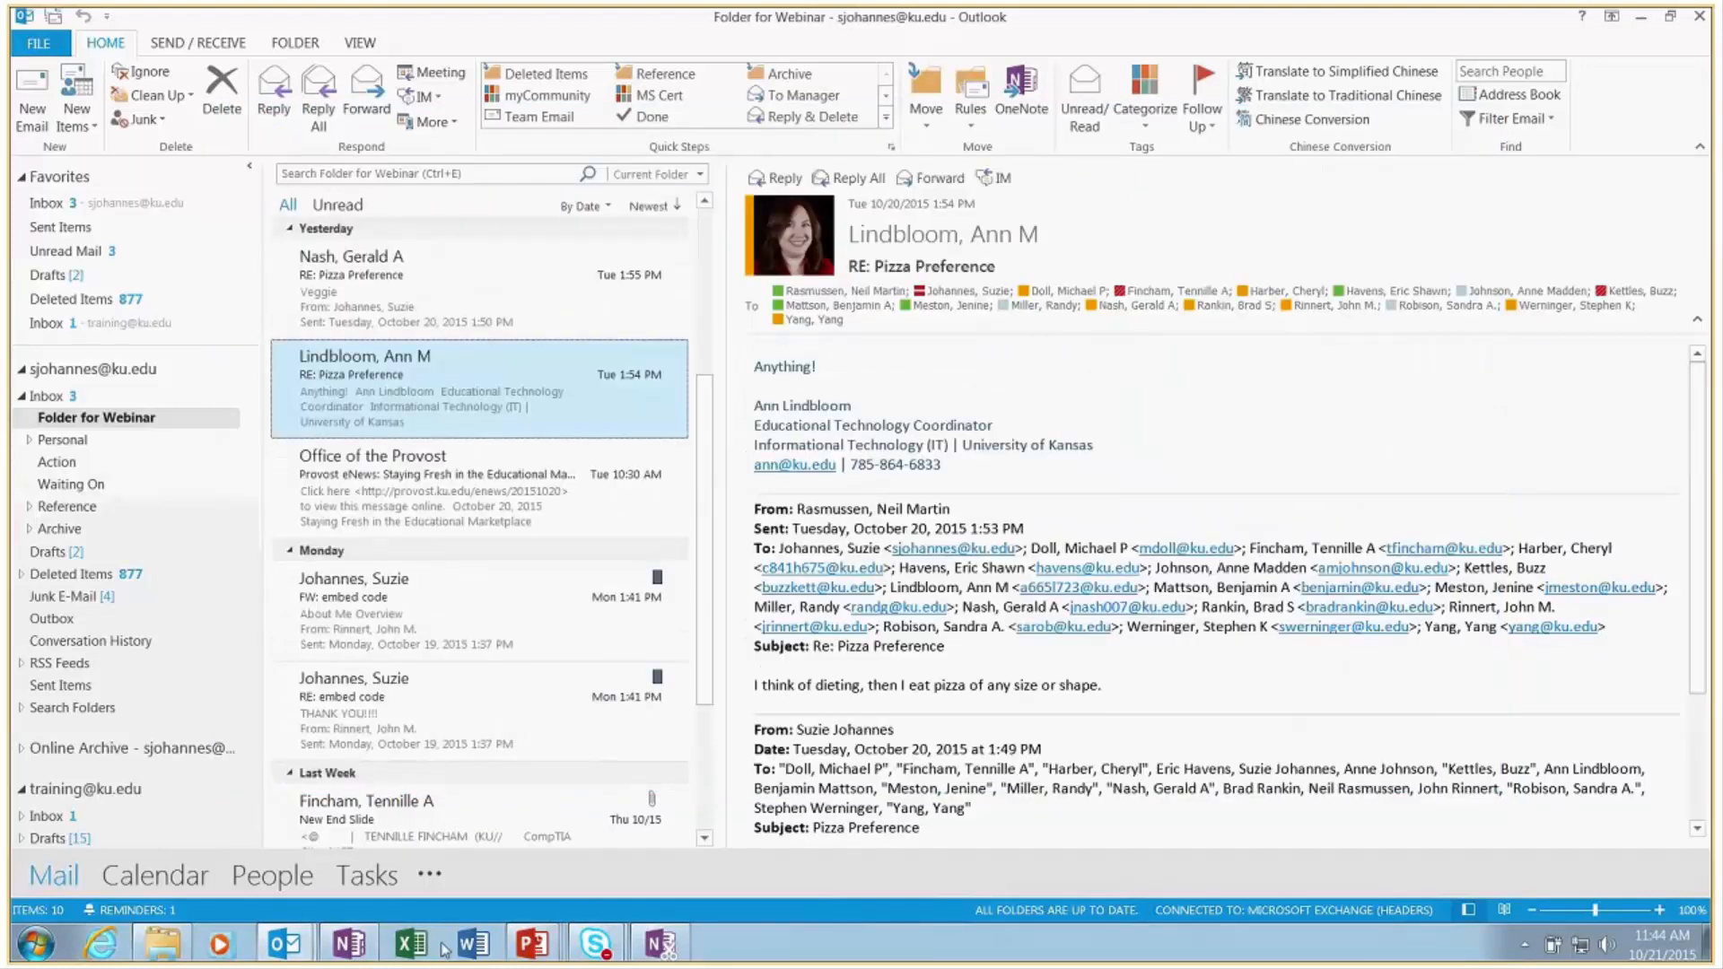
# Switch to the slide show to look at the "Defer it" slide
pyautogui.moveTo(532, 942)
pyautogui.click(548, 869)
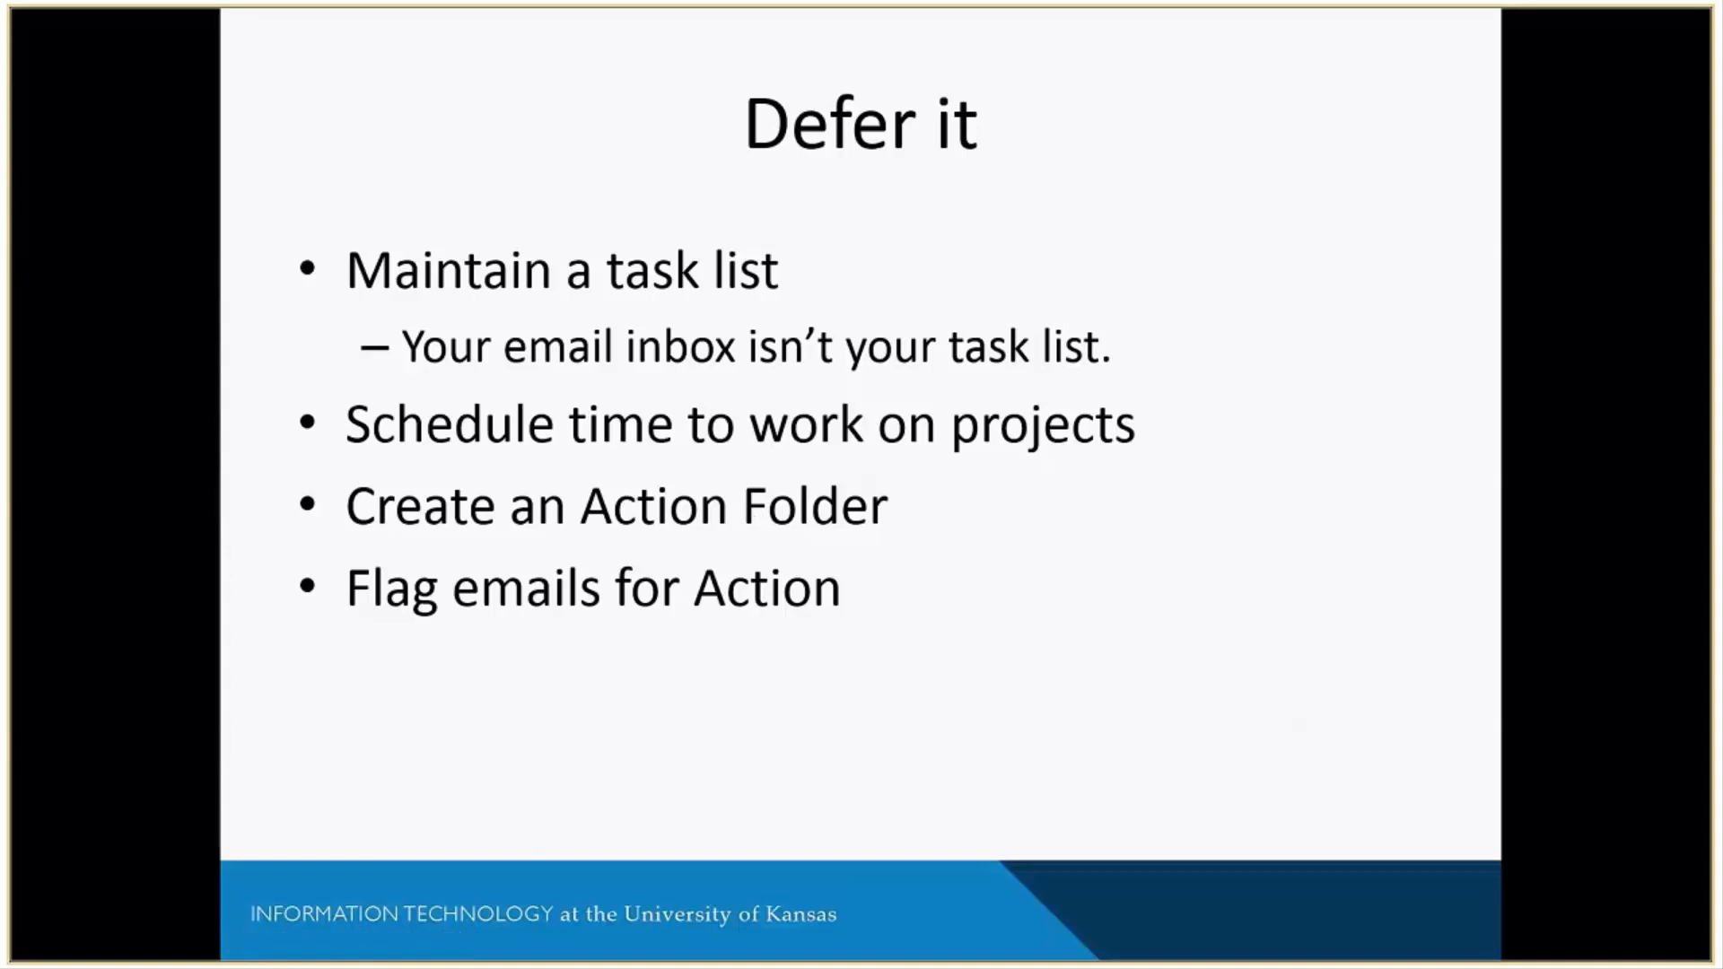
# Switch back to Outlook and delete Tuesday's 1:54 PM "RE: Pizza Preference" message from Folder for Webinar
pyautogui.press('super')
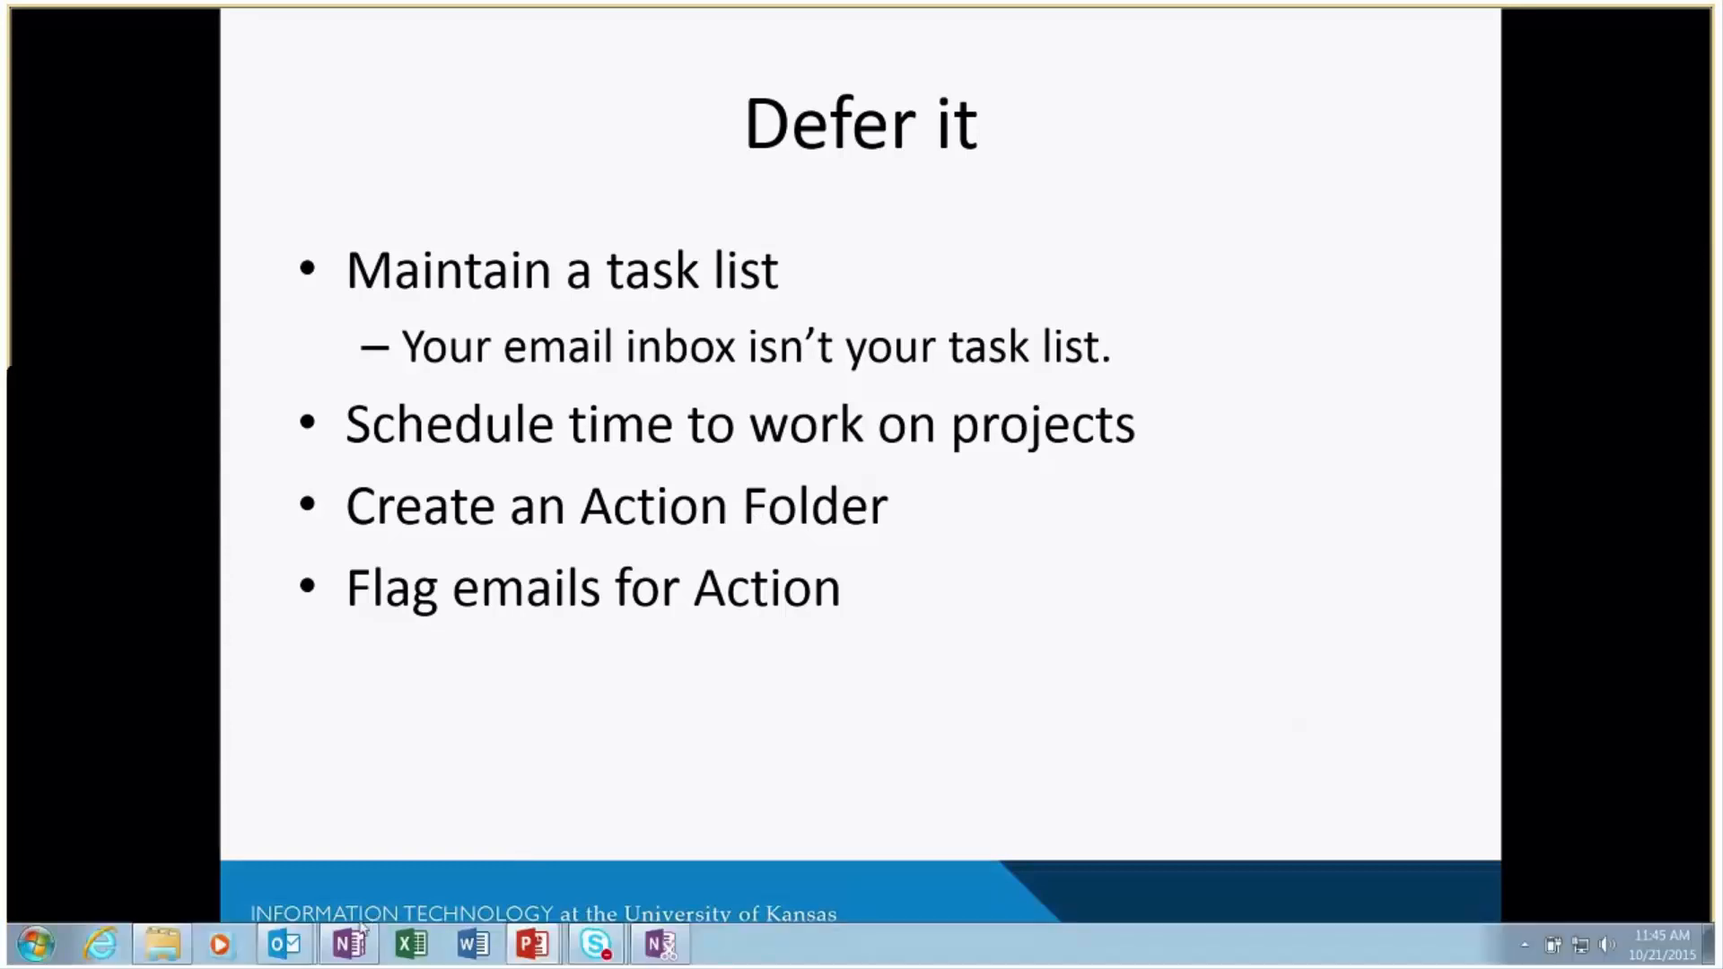
pyautogui.click(300, 949)
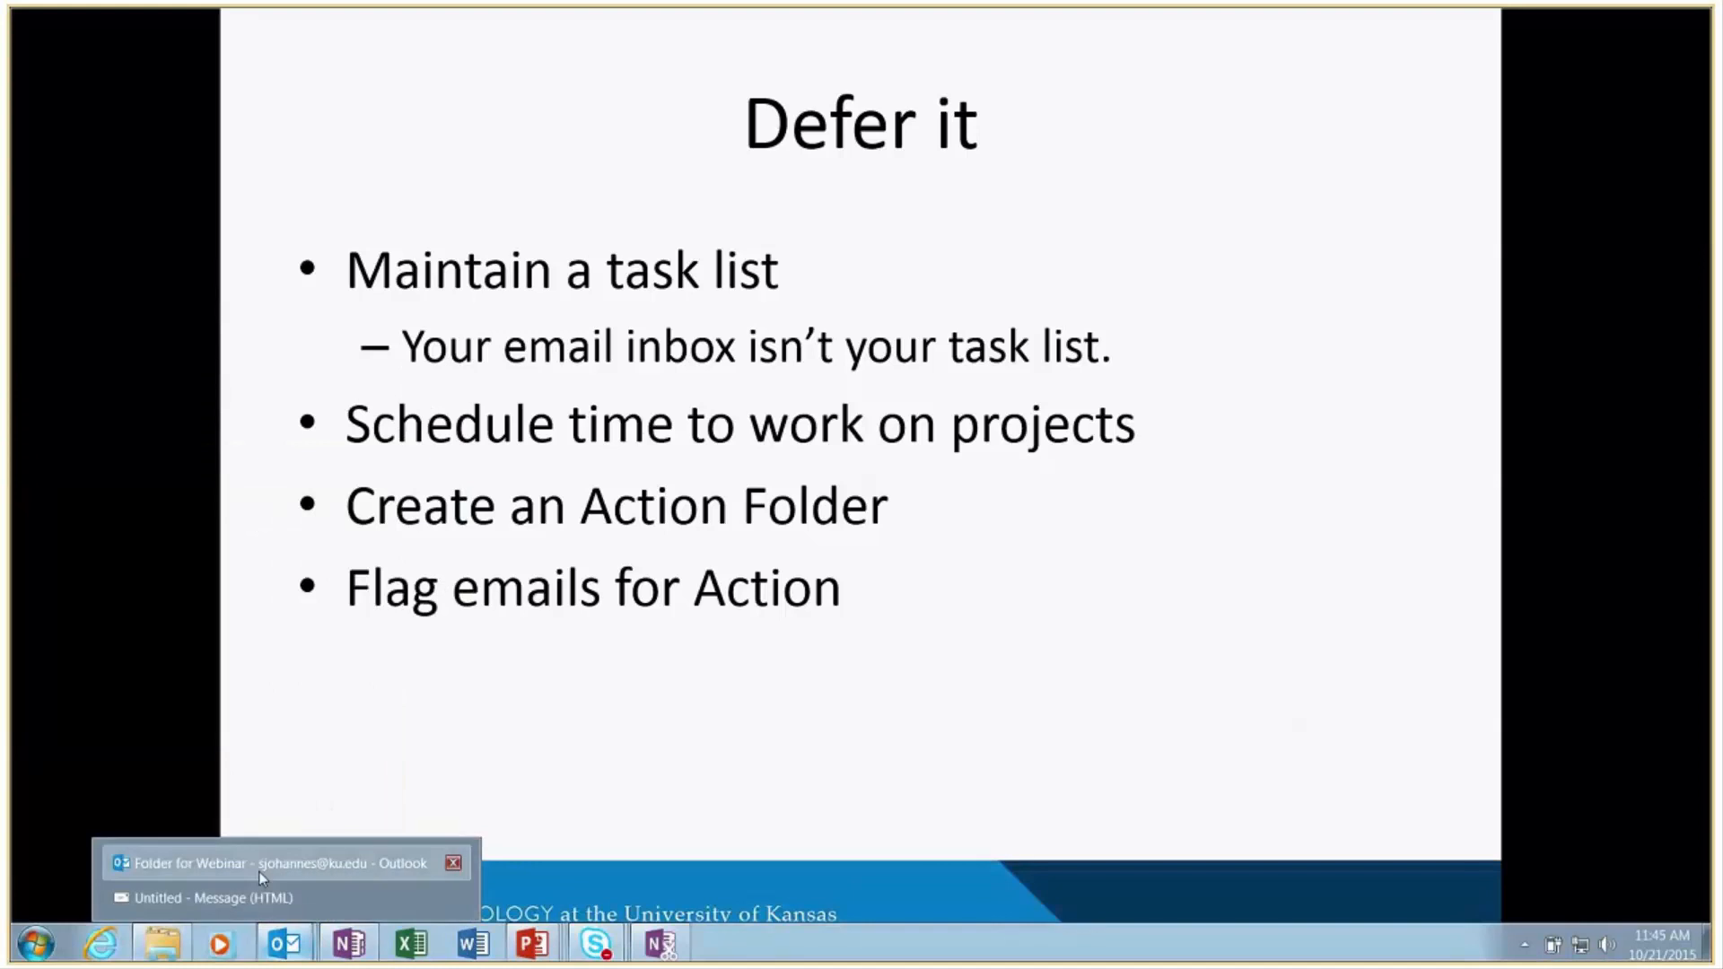
pyautogui.click(258, 870)
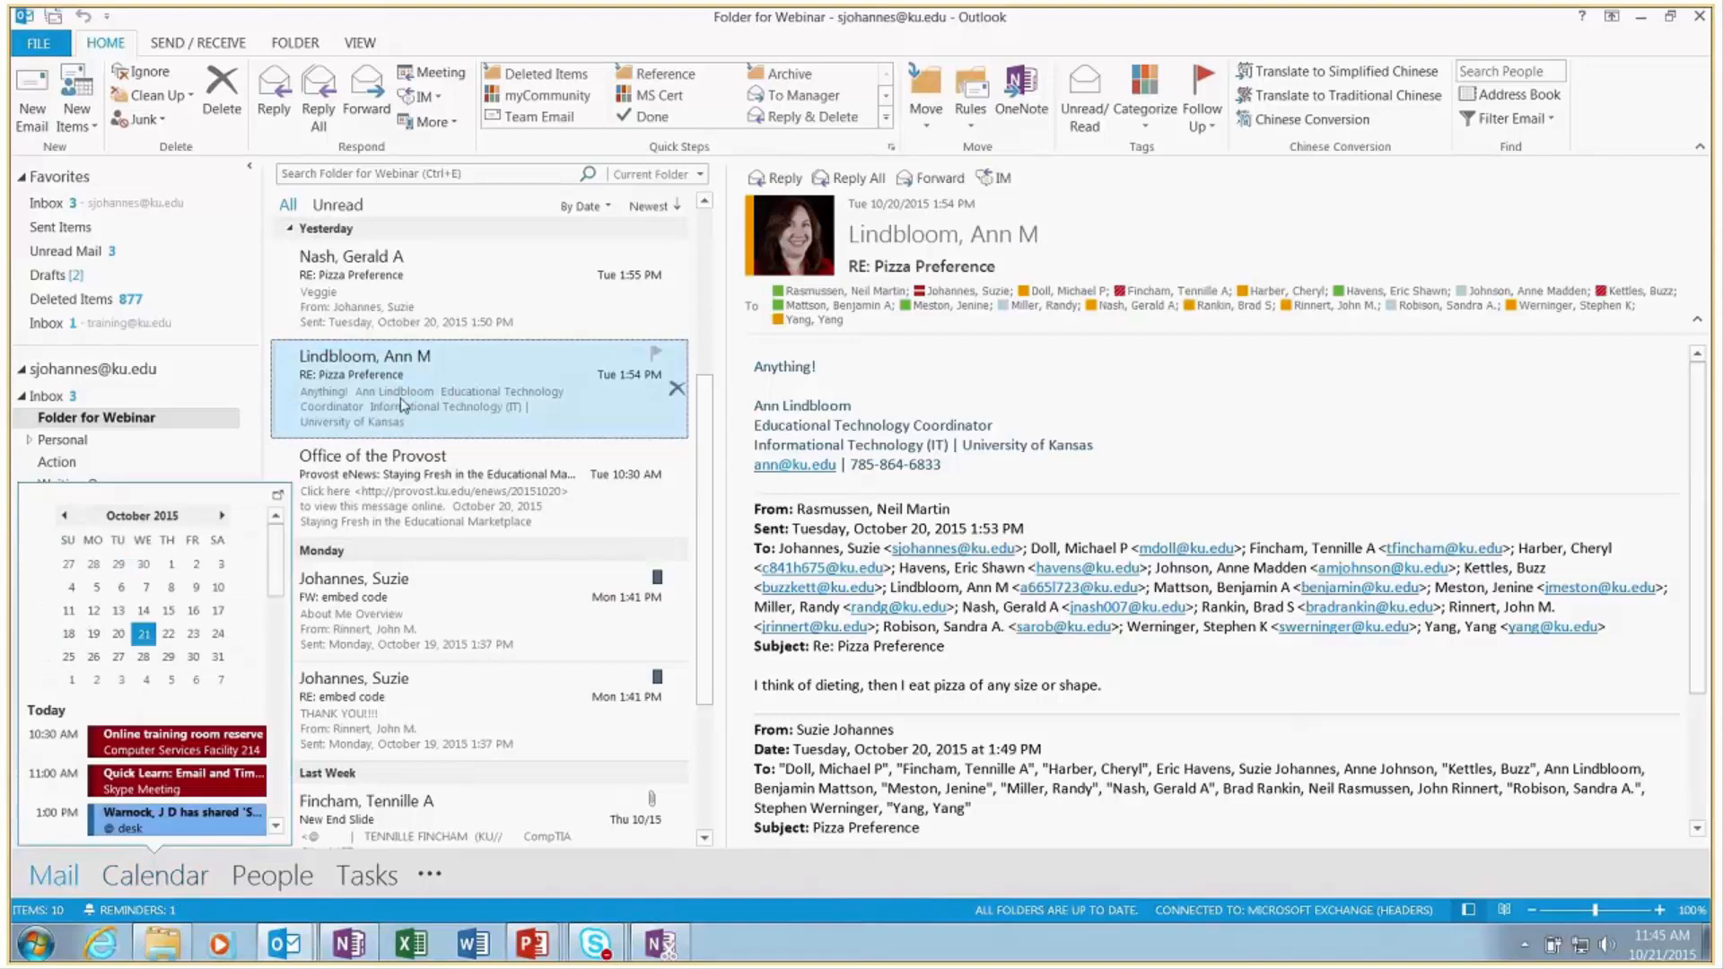
pyautogui.press('Delete')
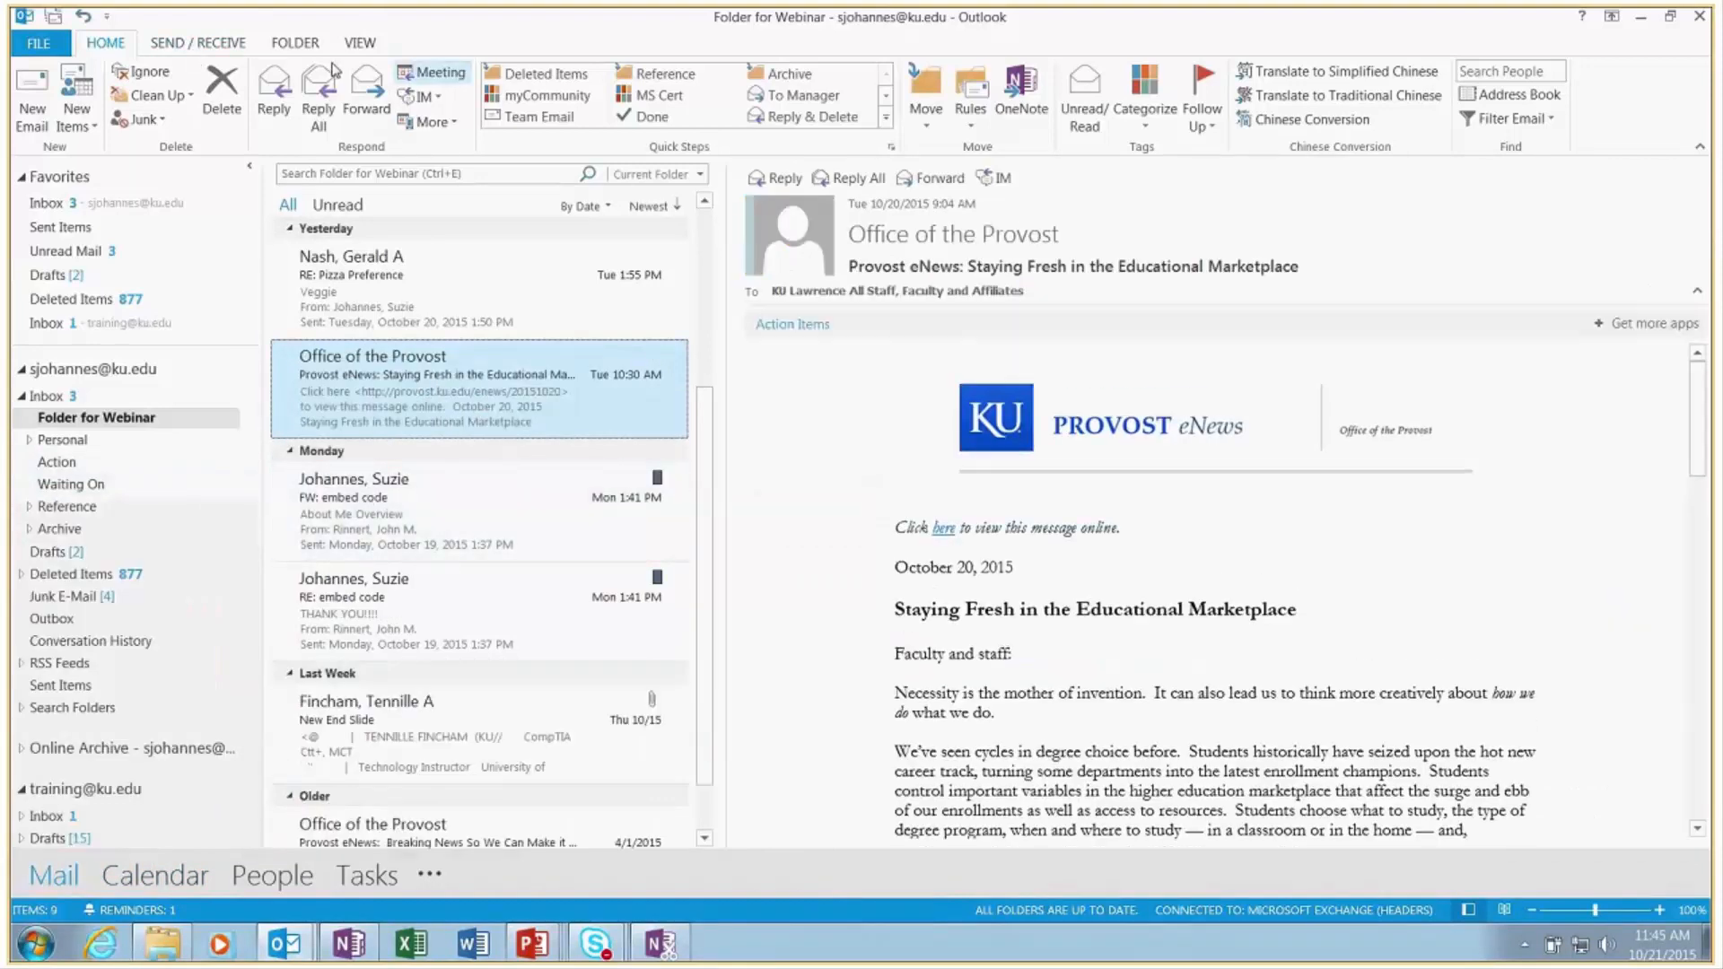
# Show the messages as conversations and move the Pizza Preference conversation to the Action folder
pyautogui.click(360, 45)
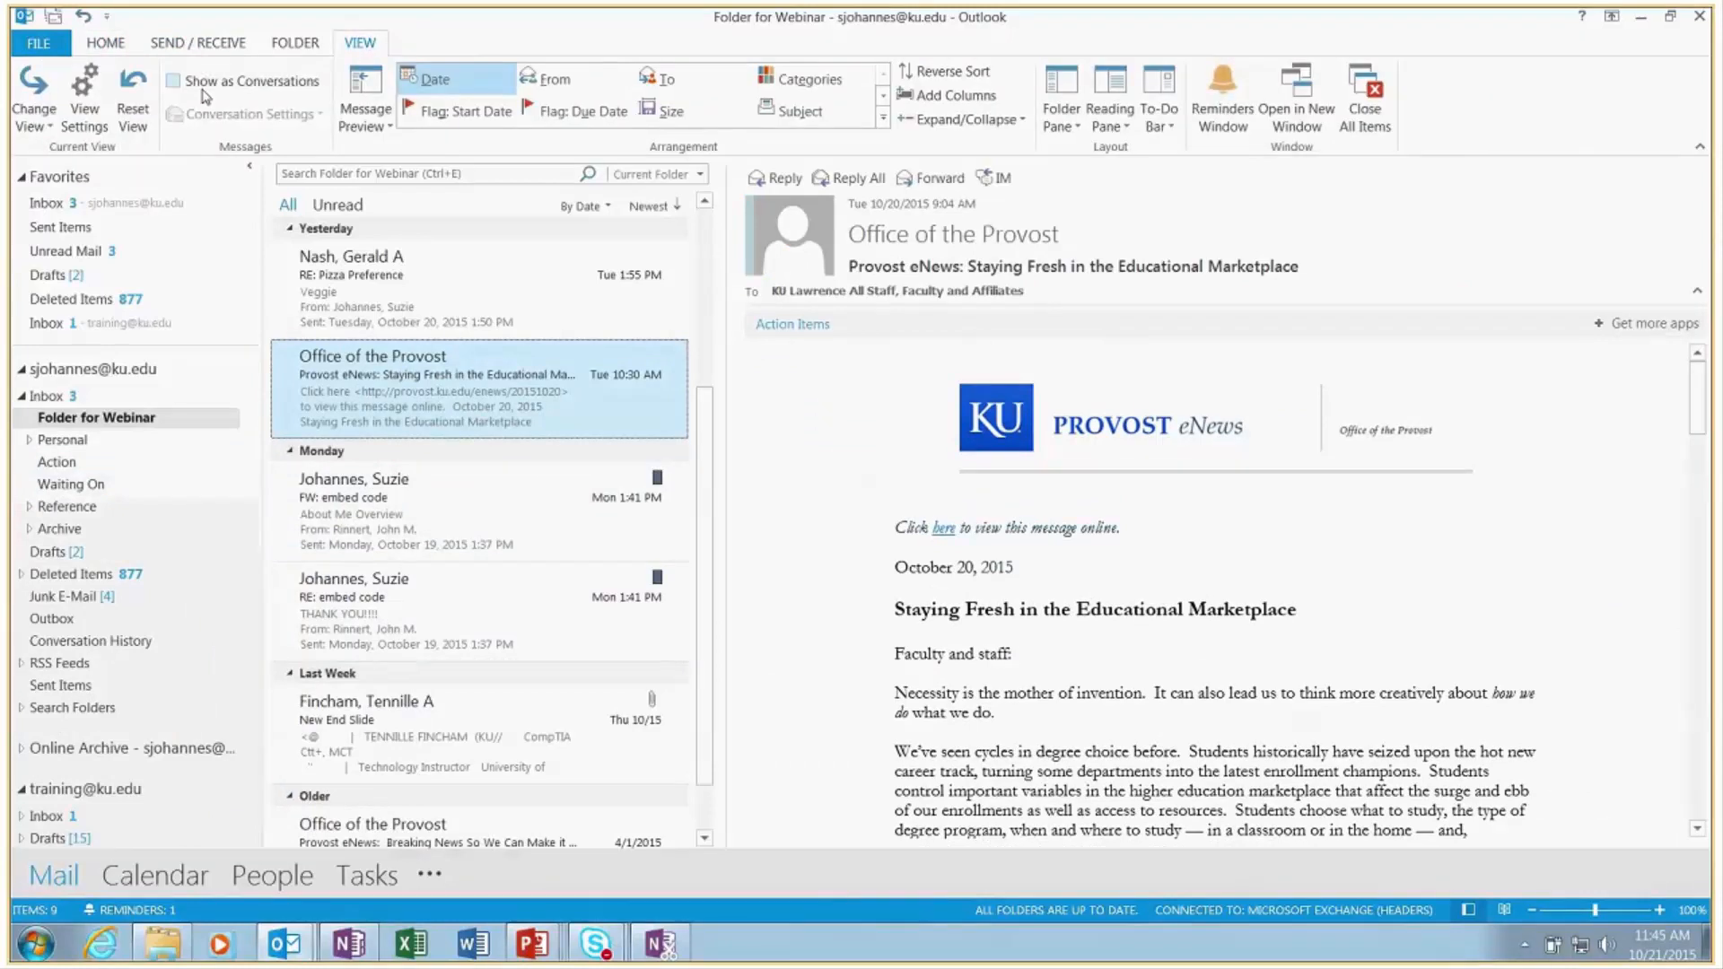
pyautogui.click(202, 81)
pyautogui.click(875, 499)
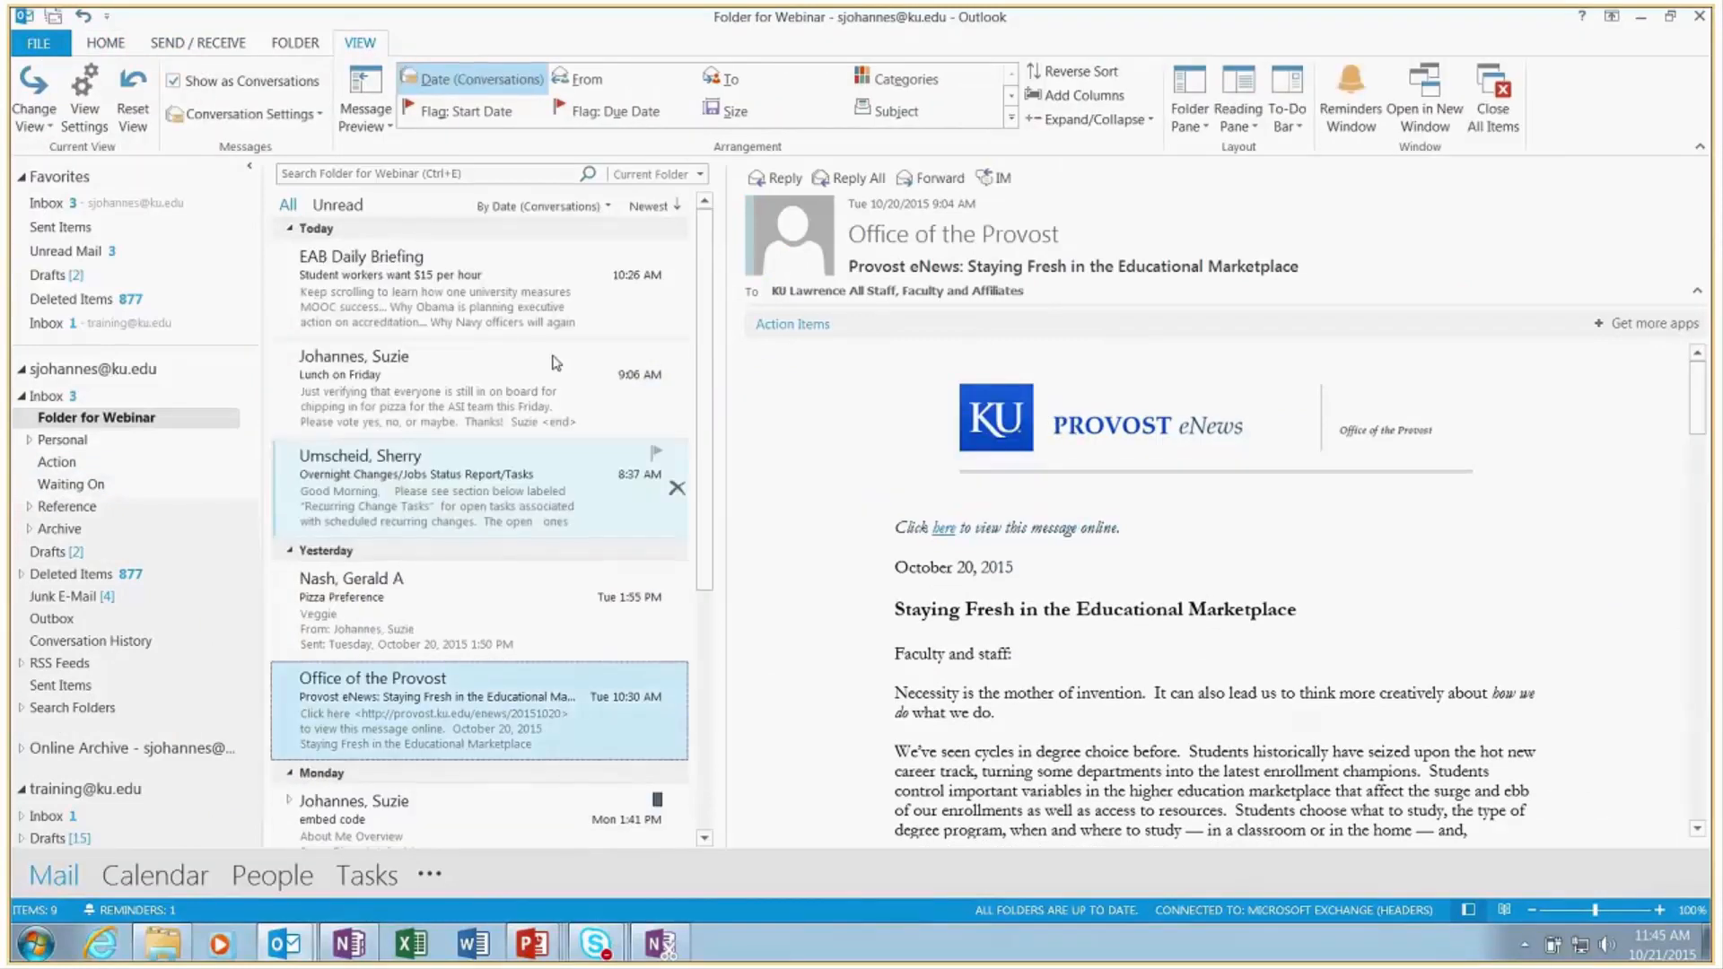
pyautogui.moveTo(430, 610); pyautogui.dragTo(144, 468)
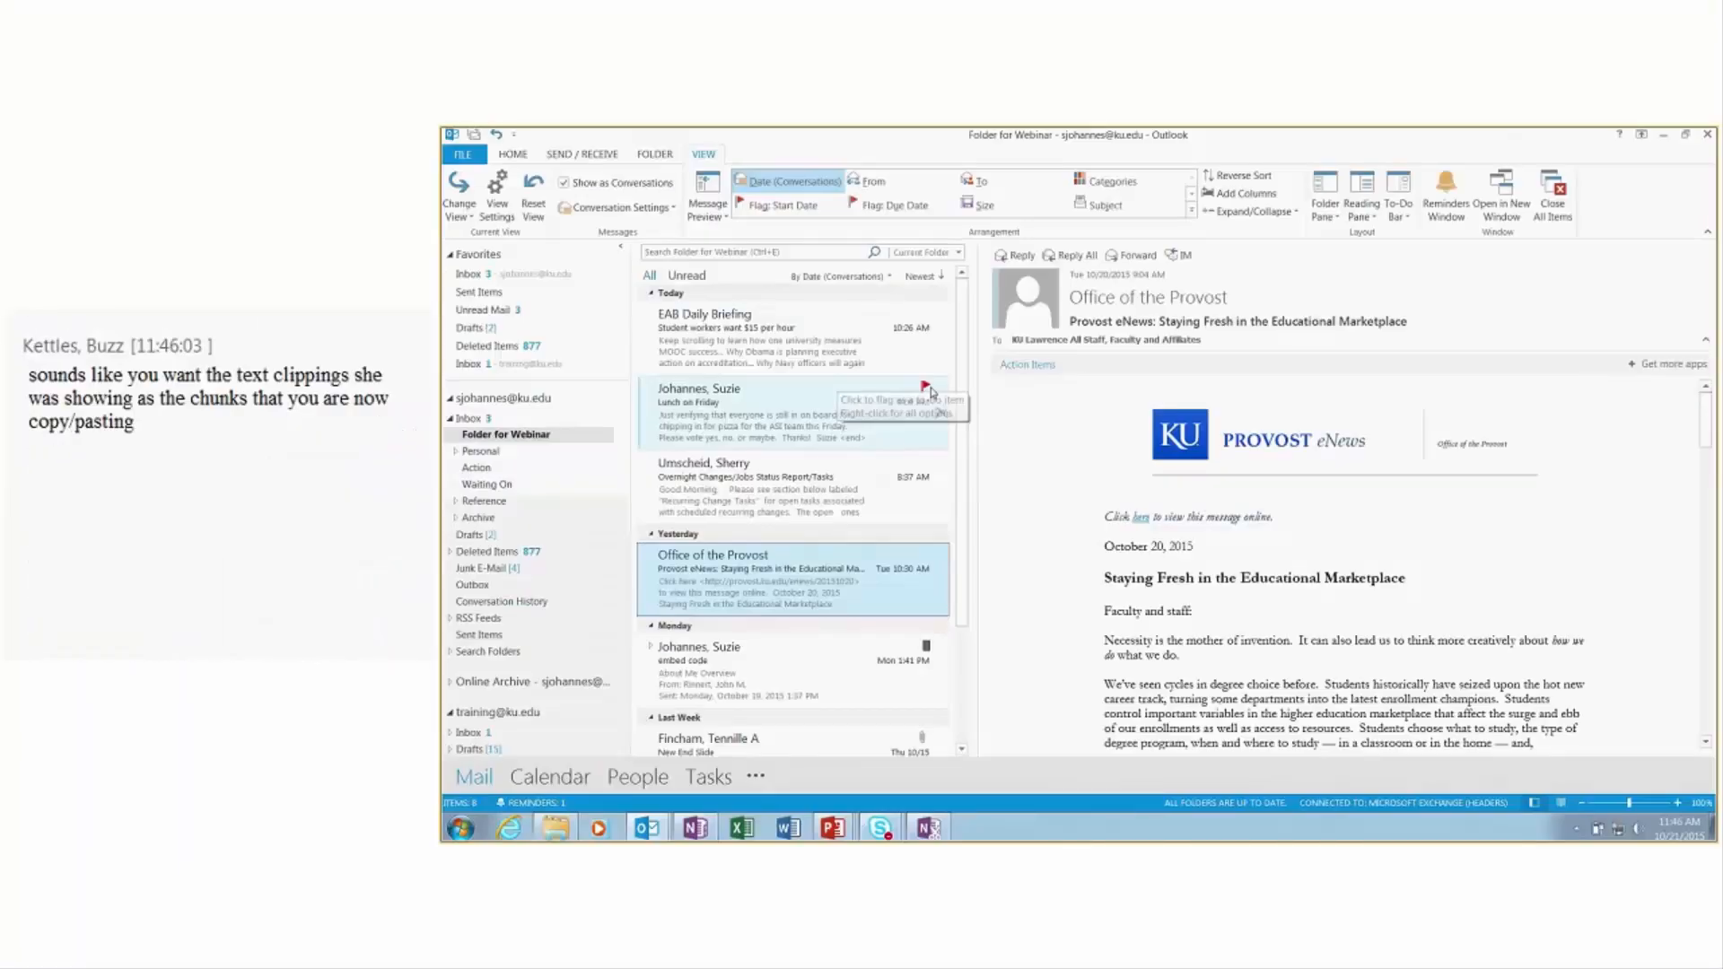
# Flag the "Lunch on Friday" message for follow-up and view the flagged item in the To-Do List
pyautogui.click(929, 389)
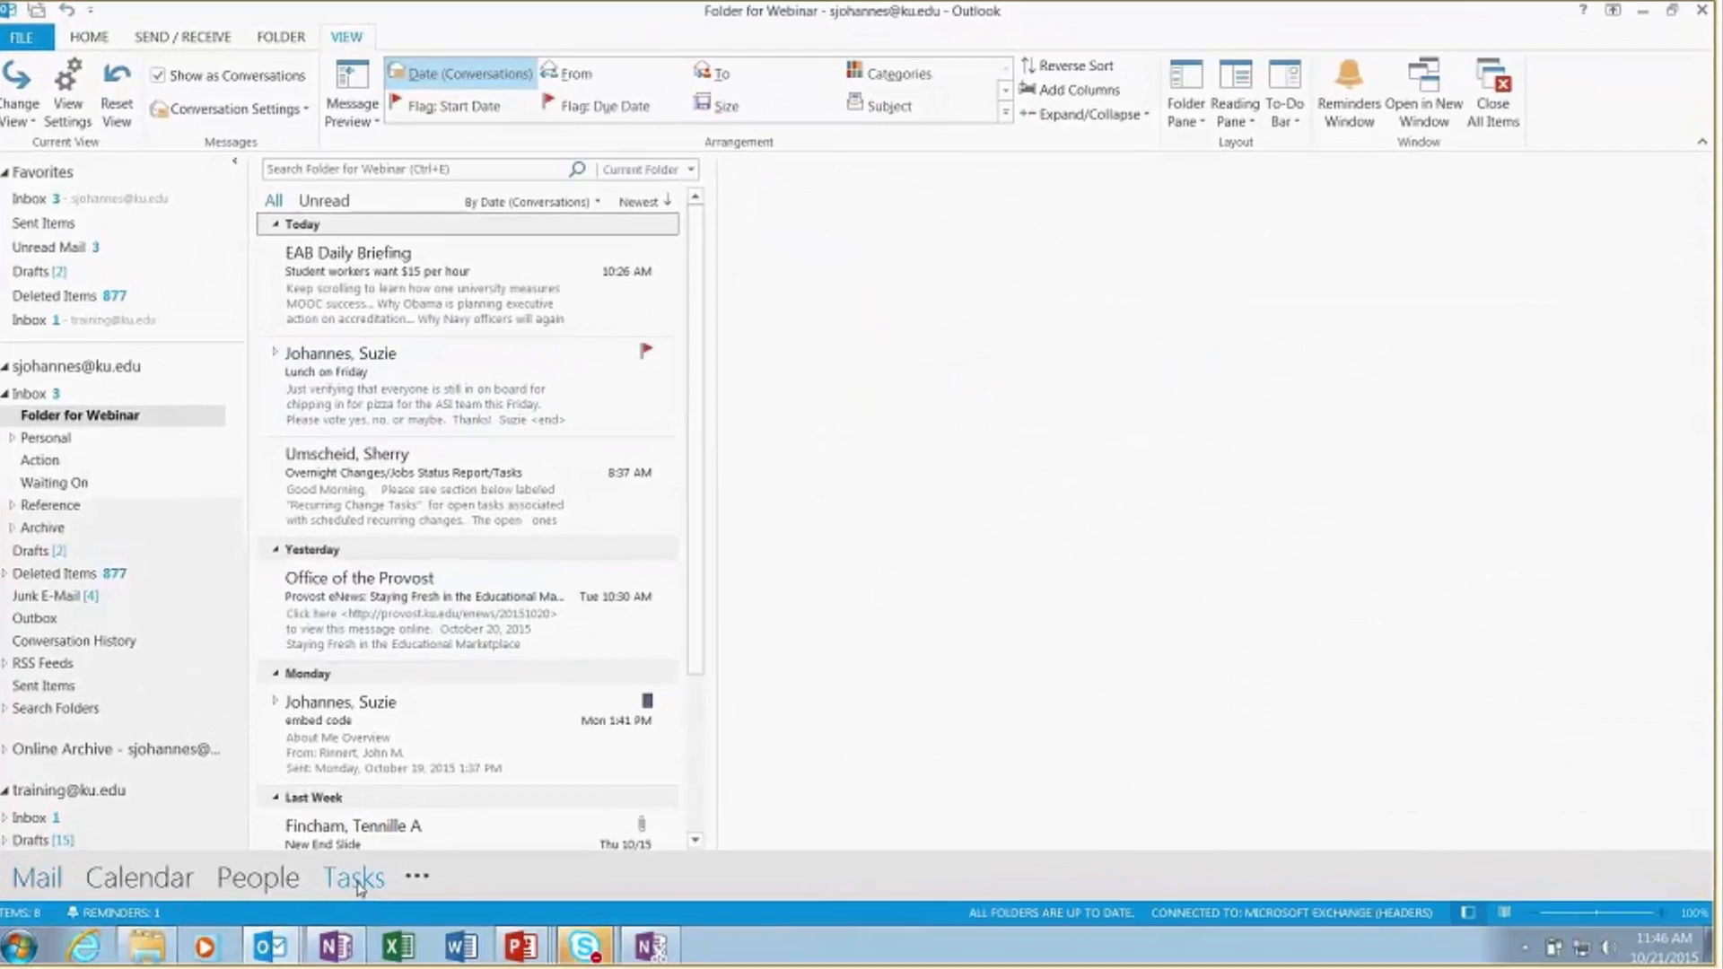
pyautogui.click(357, 883)
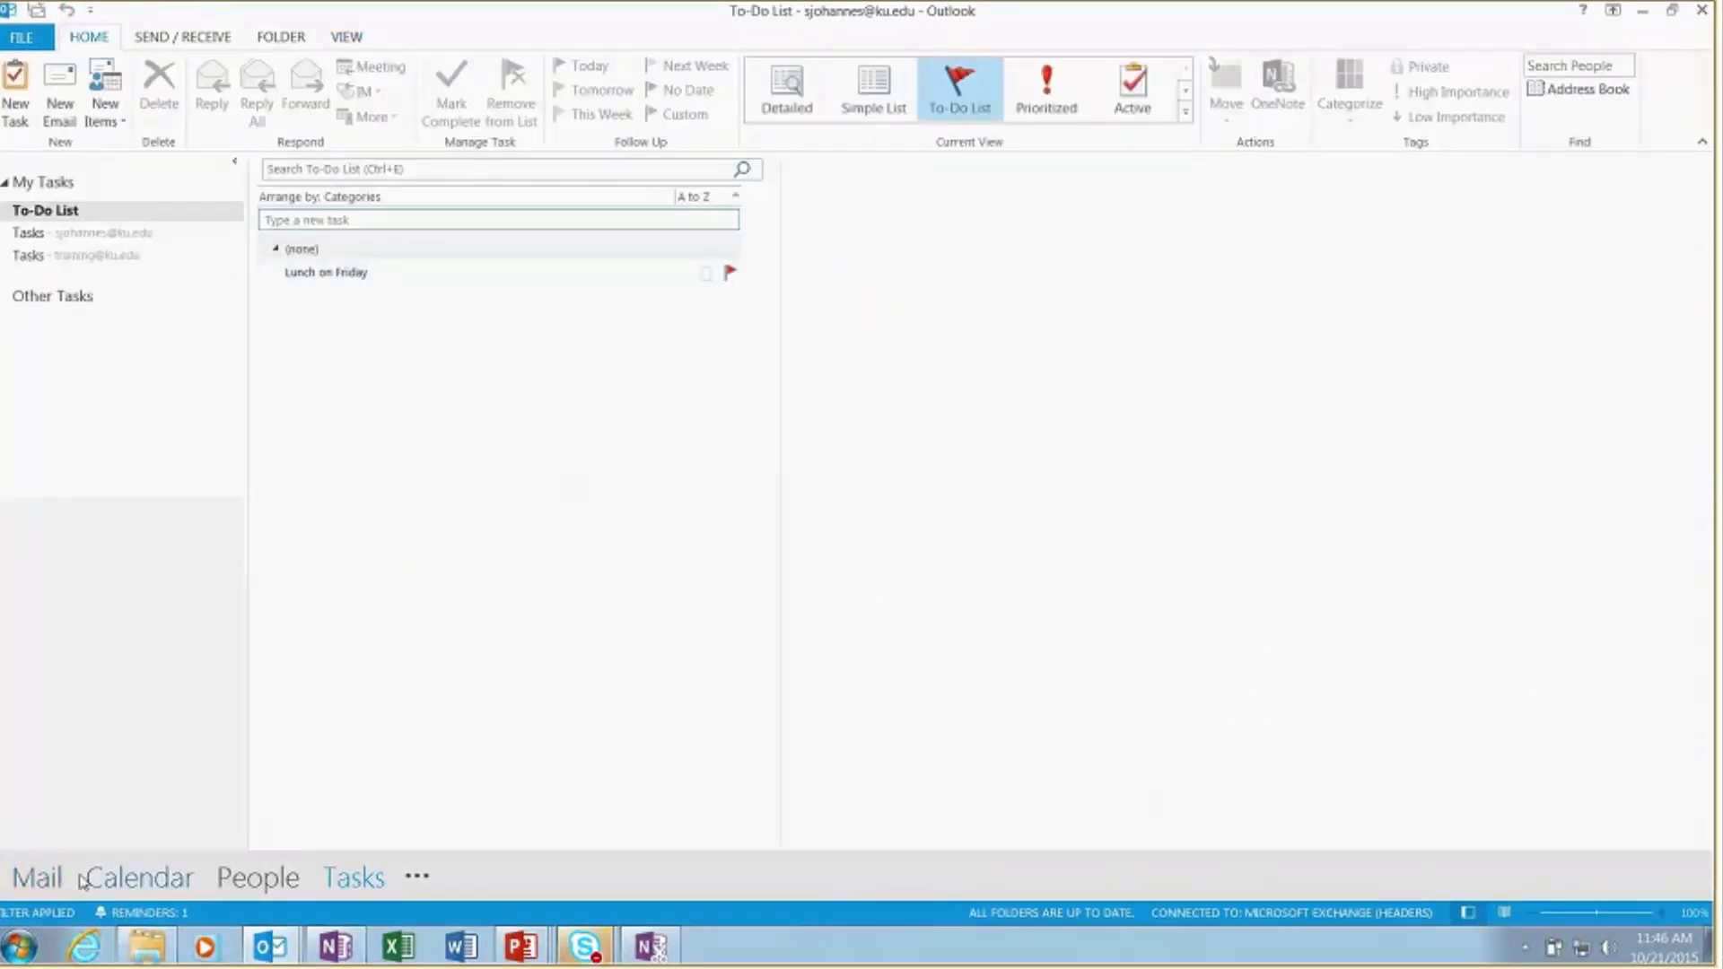
# Return to mail and create a new search folder for mail flagged for follow up
pyautogui.click(43, 883)
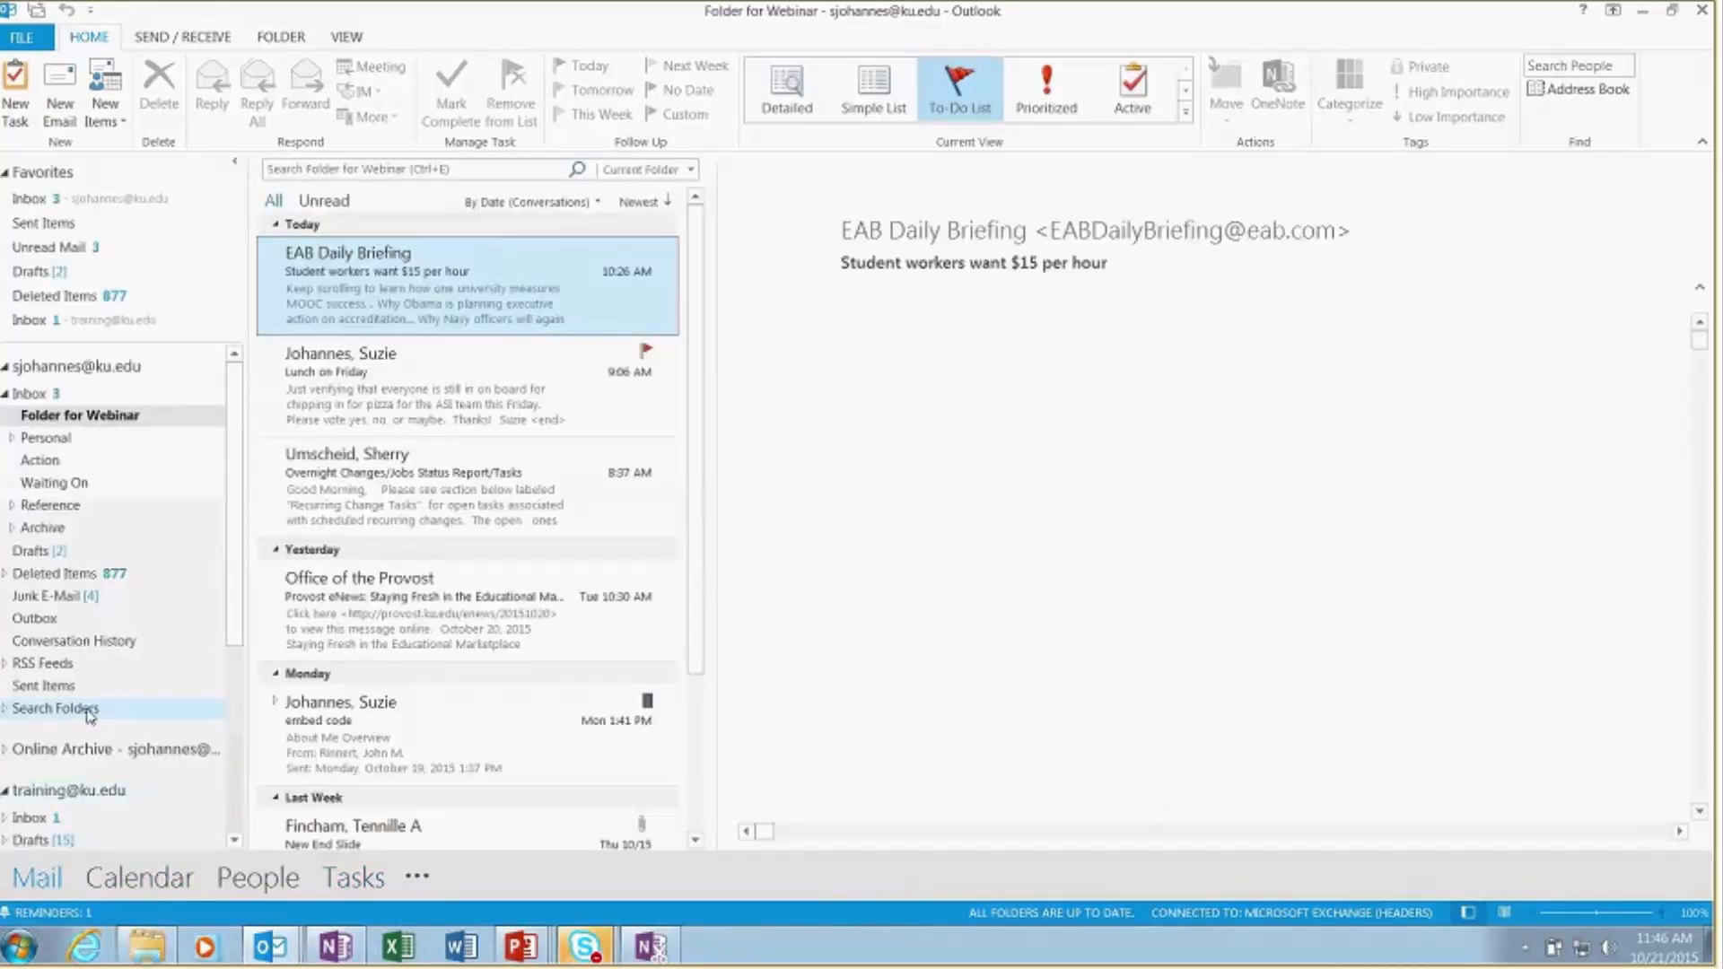
pyautogui.rightClick(90, 712)
pyautogui.click(114, 727)
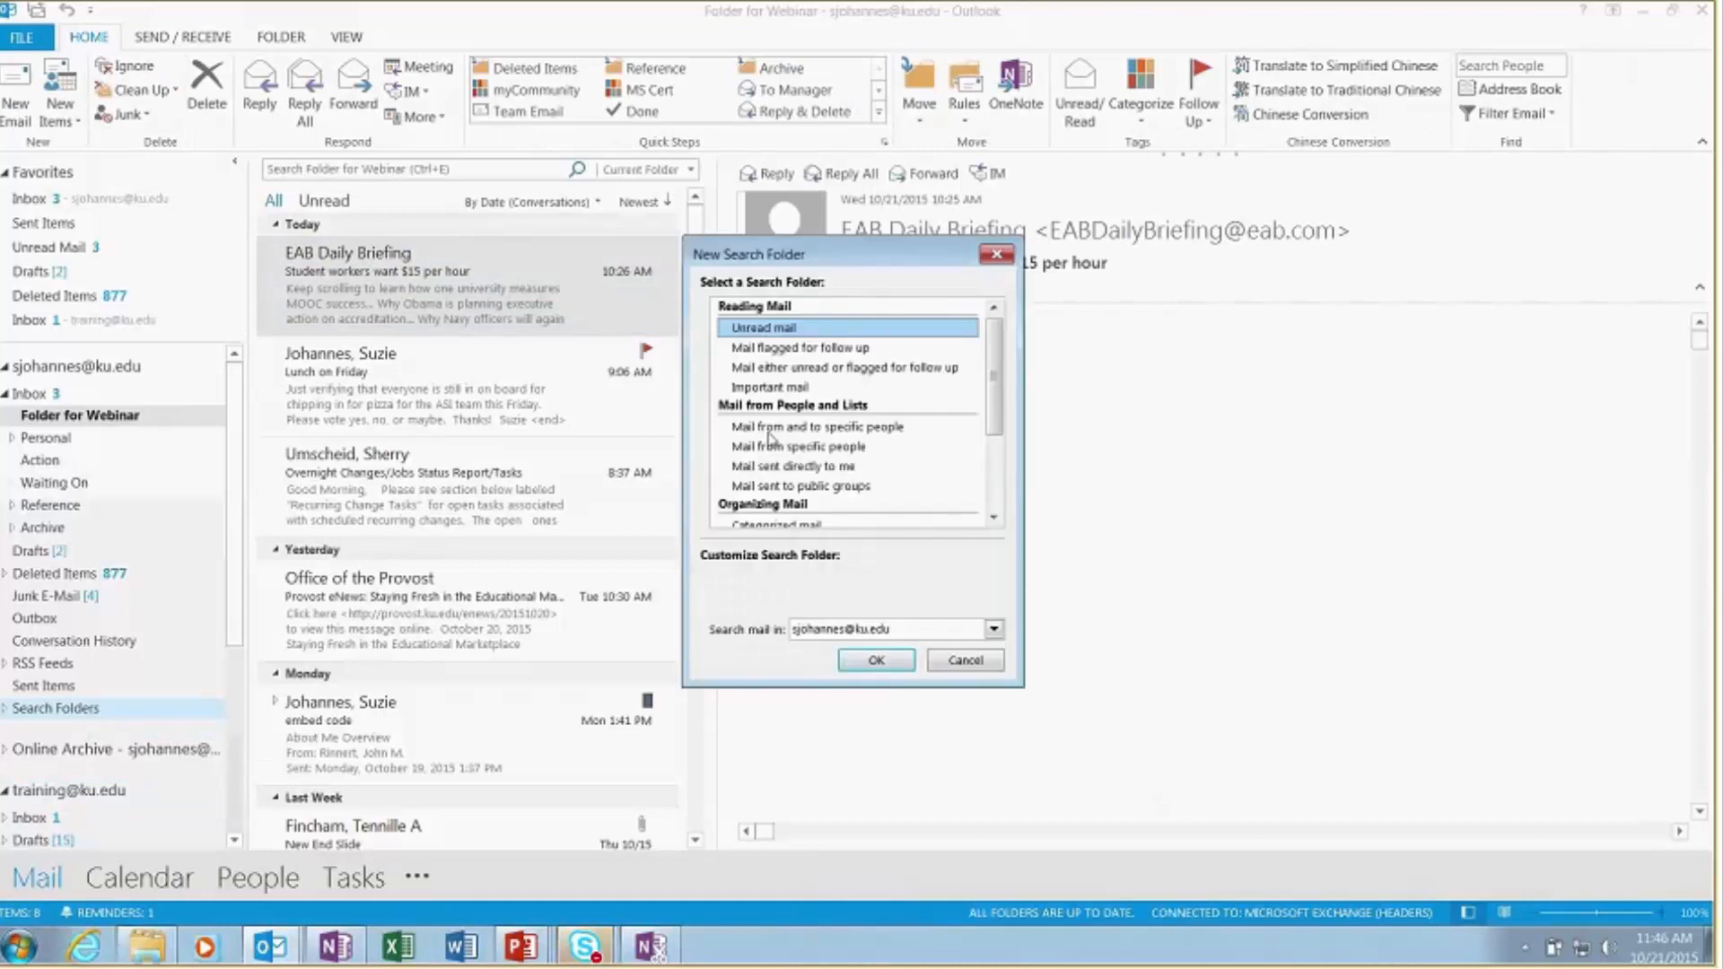
pyautogui.click(836, 350)
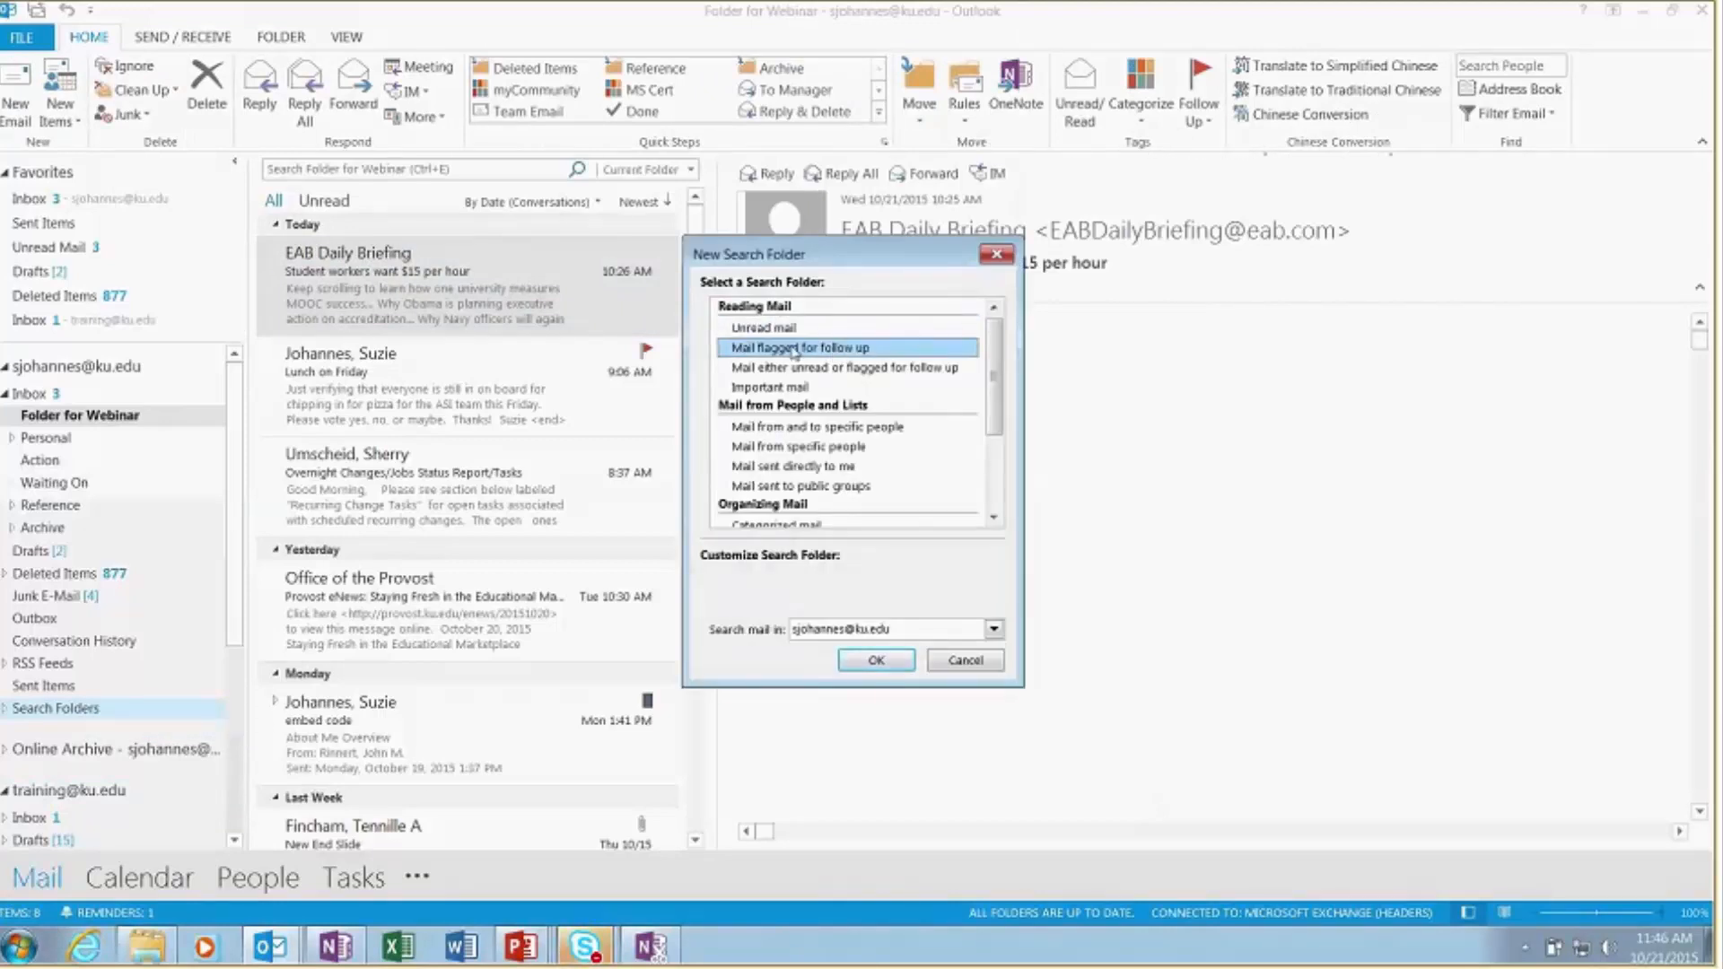
pyautogui.click(887, 663)
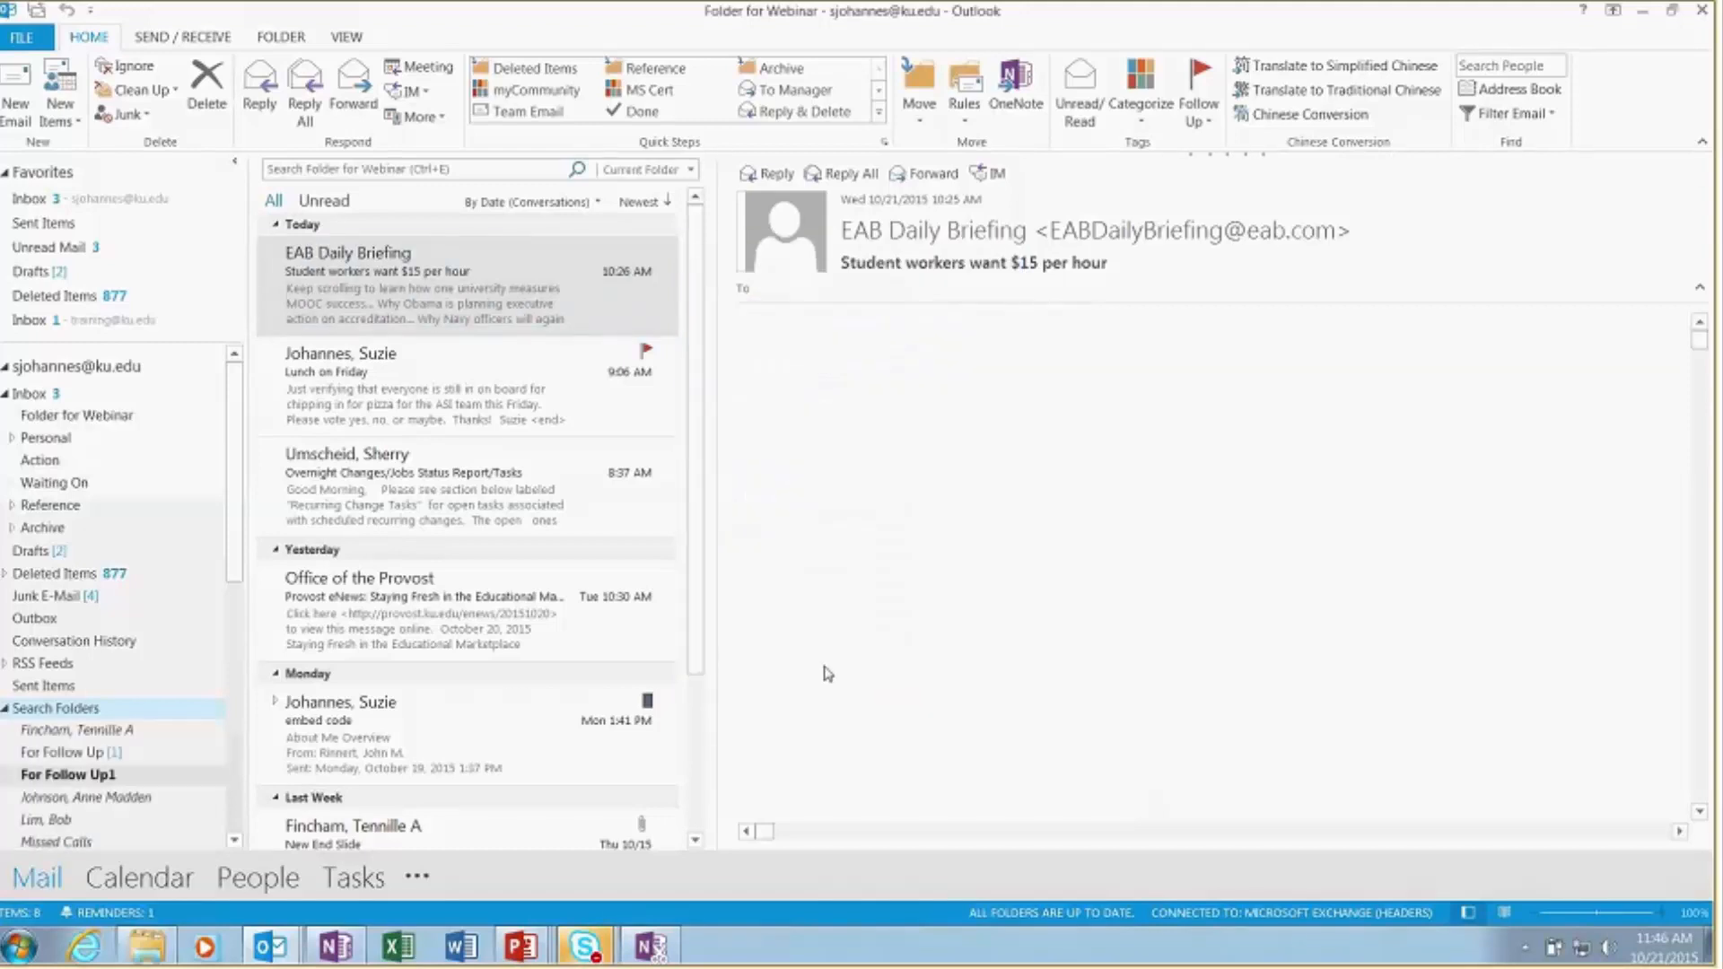
# Open the new follow-up search folder and add it to Favorites
pyautogui.click(98, 777)
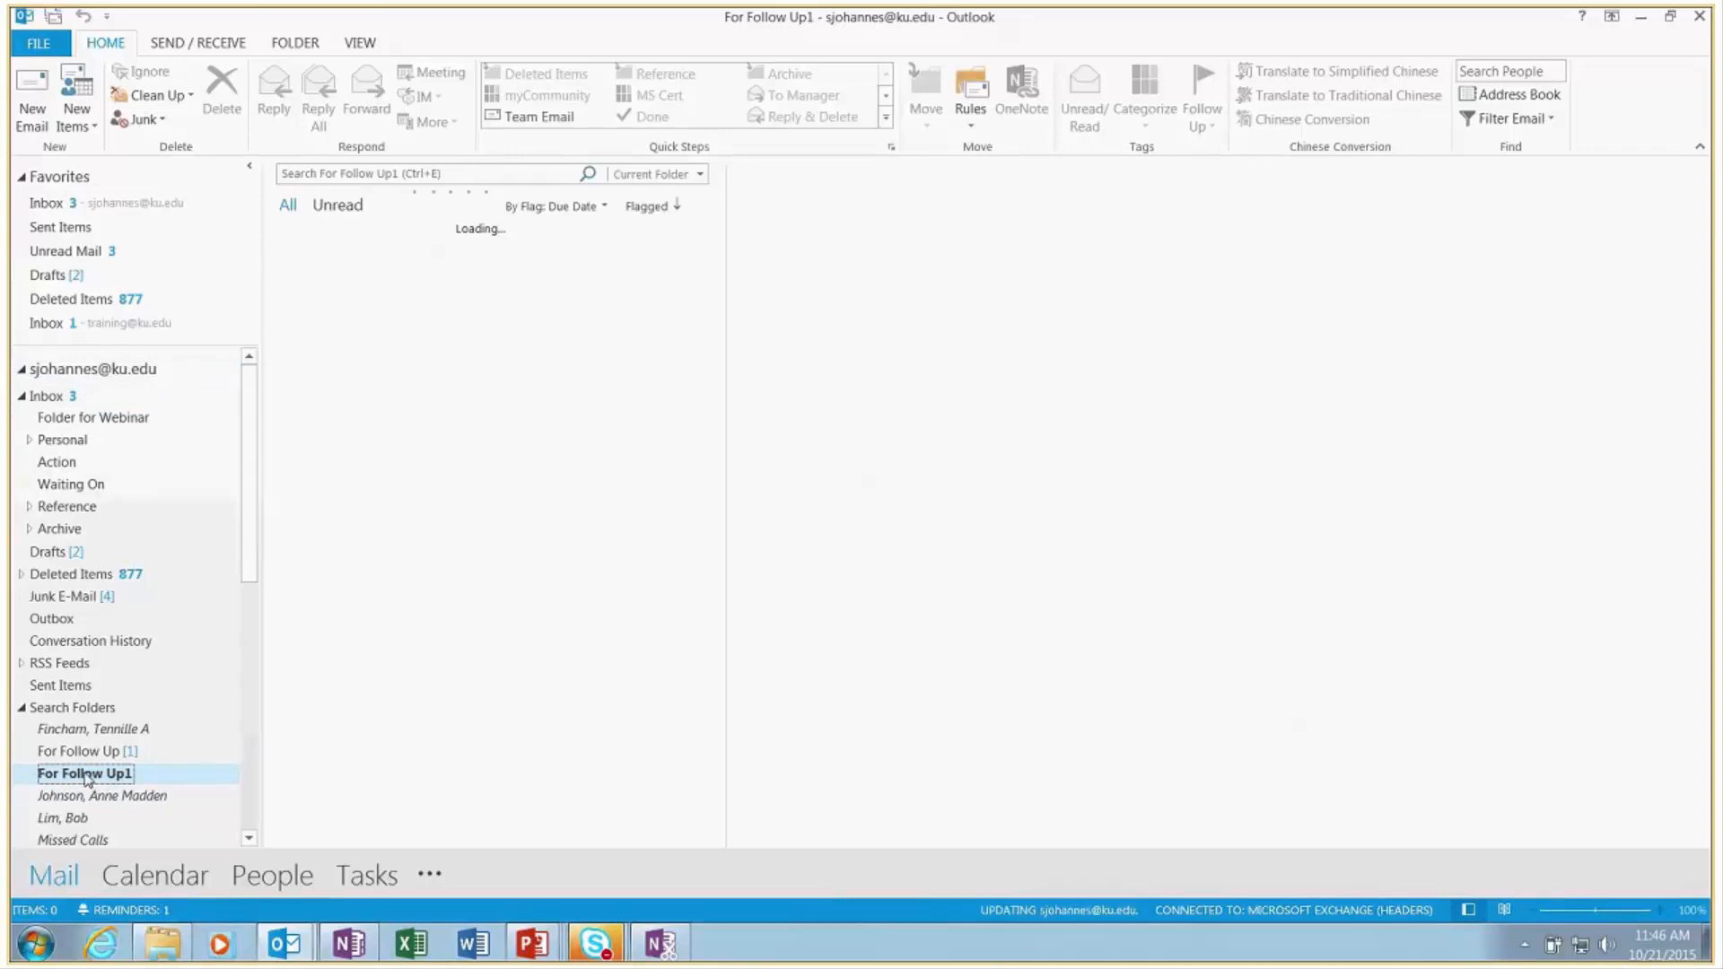
pyautogui.rightClick(87, 777)
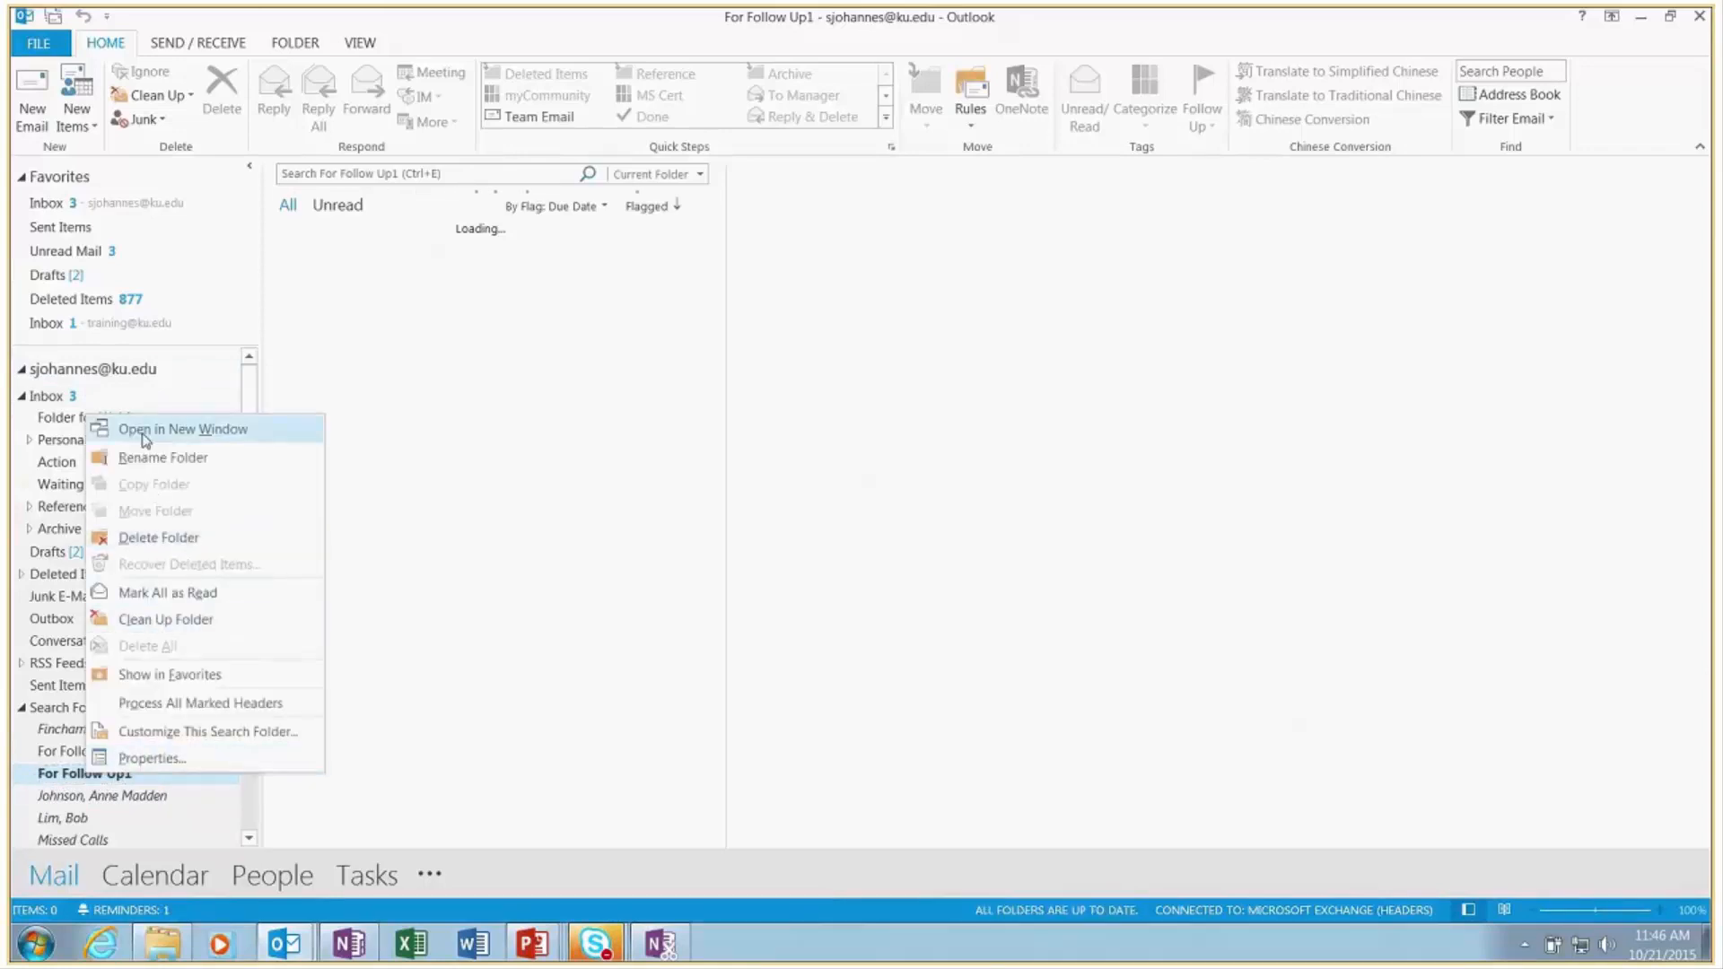
pyautogui.click(152, 674)
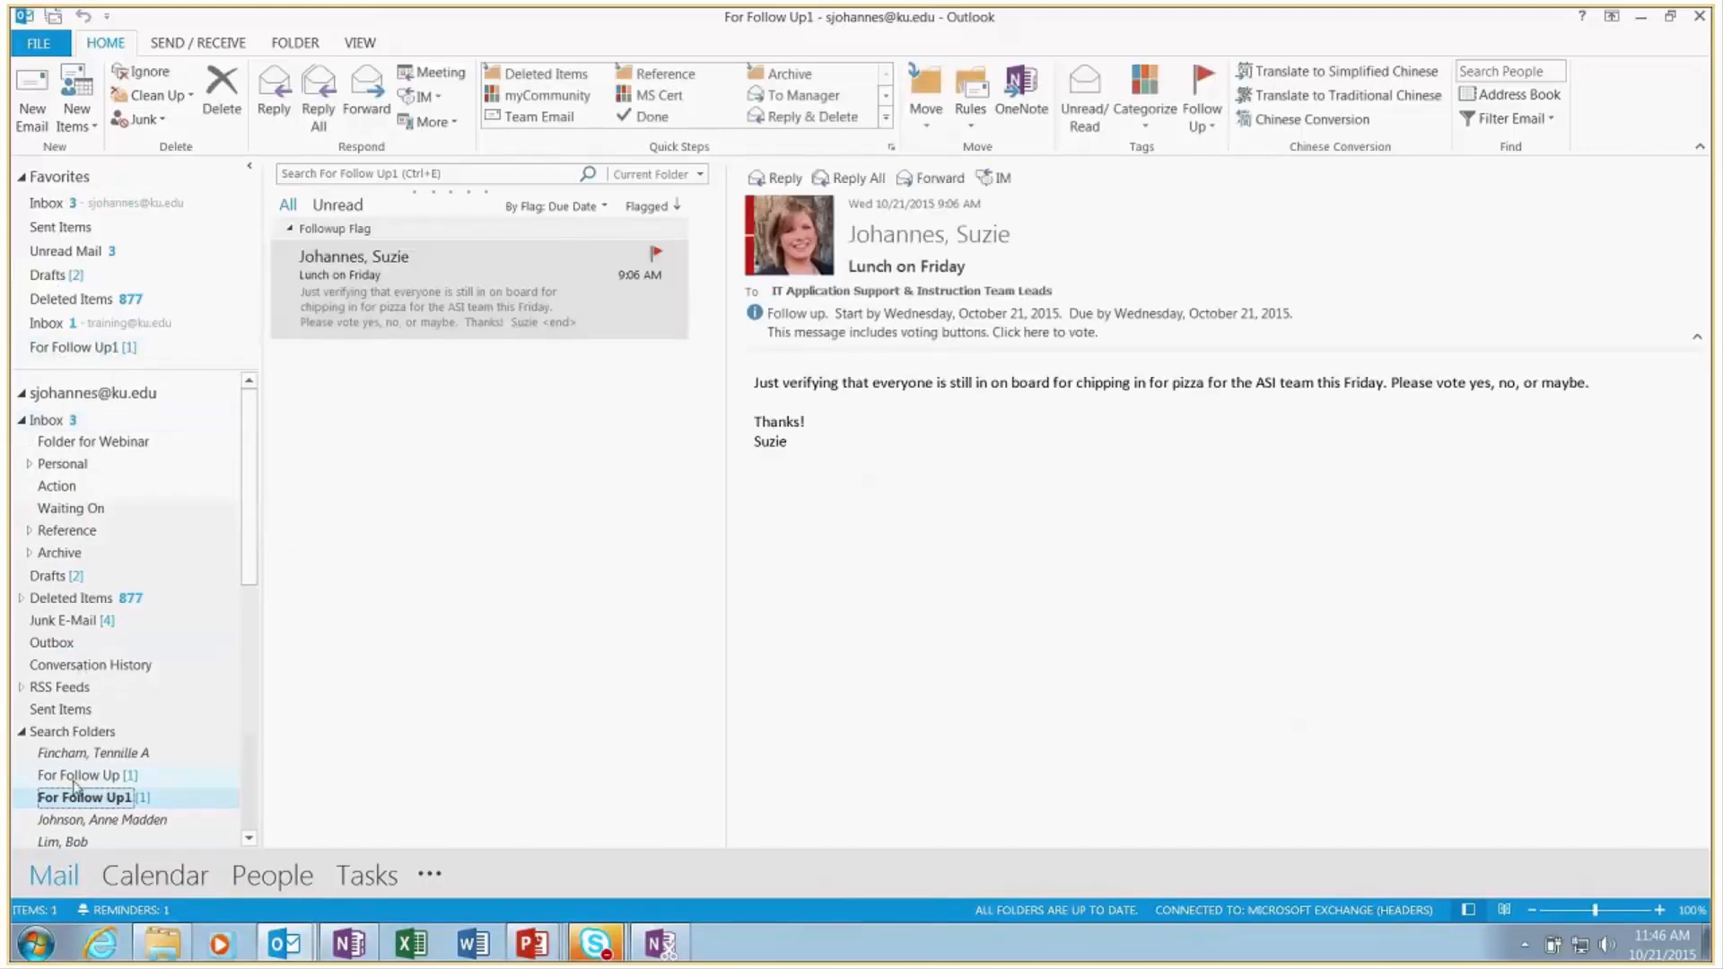
# Move the For Follow Up1 folder directly below the first Inbox in Favorites and switch to the PowerPoint slide show
pyautogui.moveTo(81, 350); pyautogui.dragTo(86, 234)
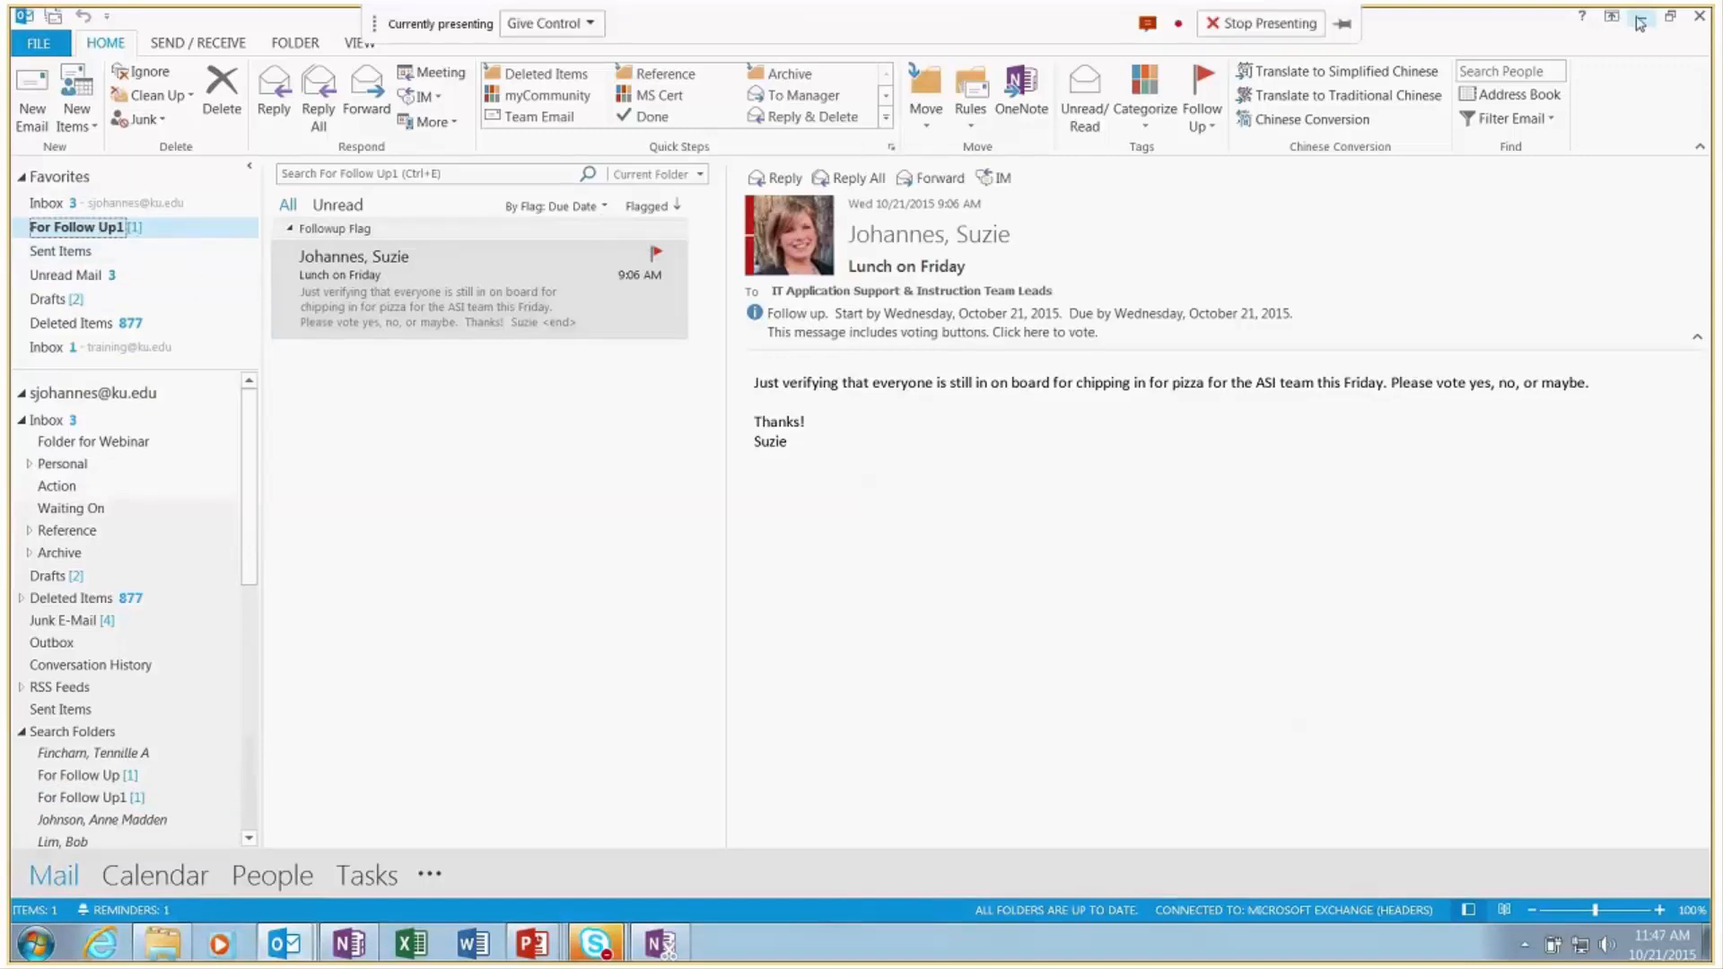
pyautogui.moveTo(516, 947)
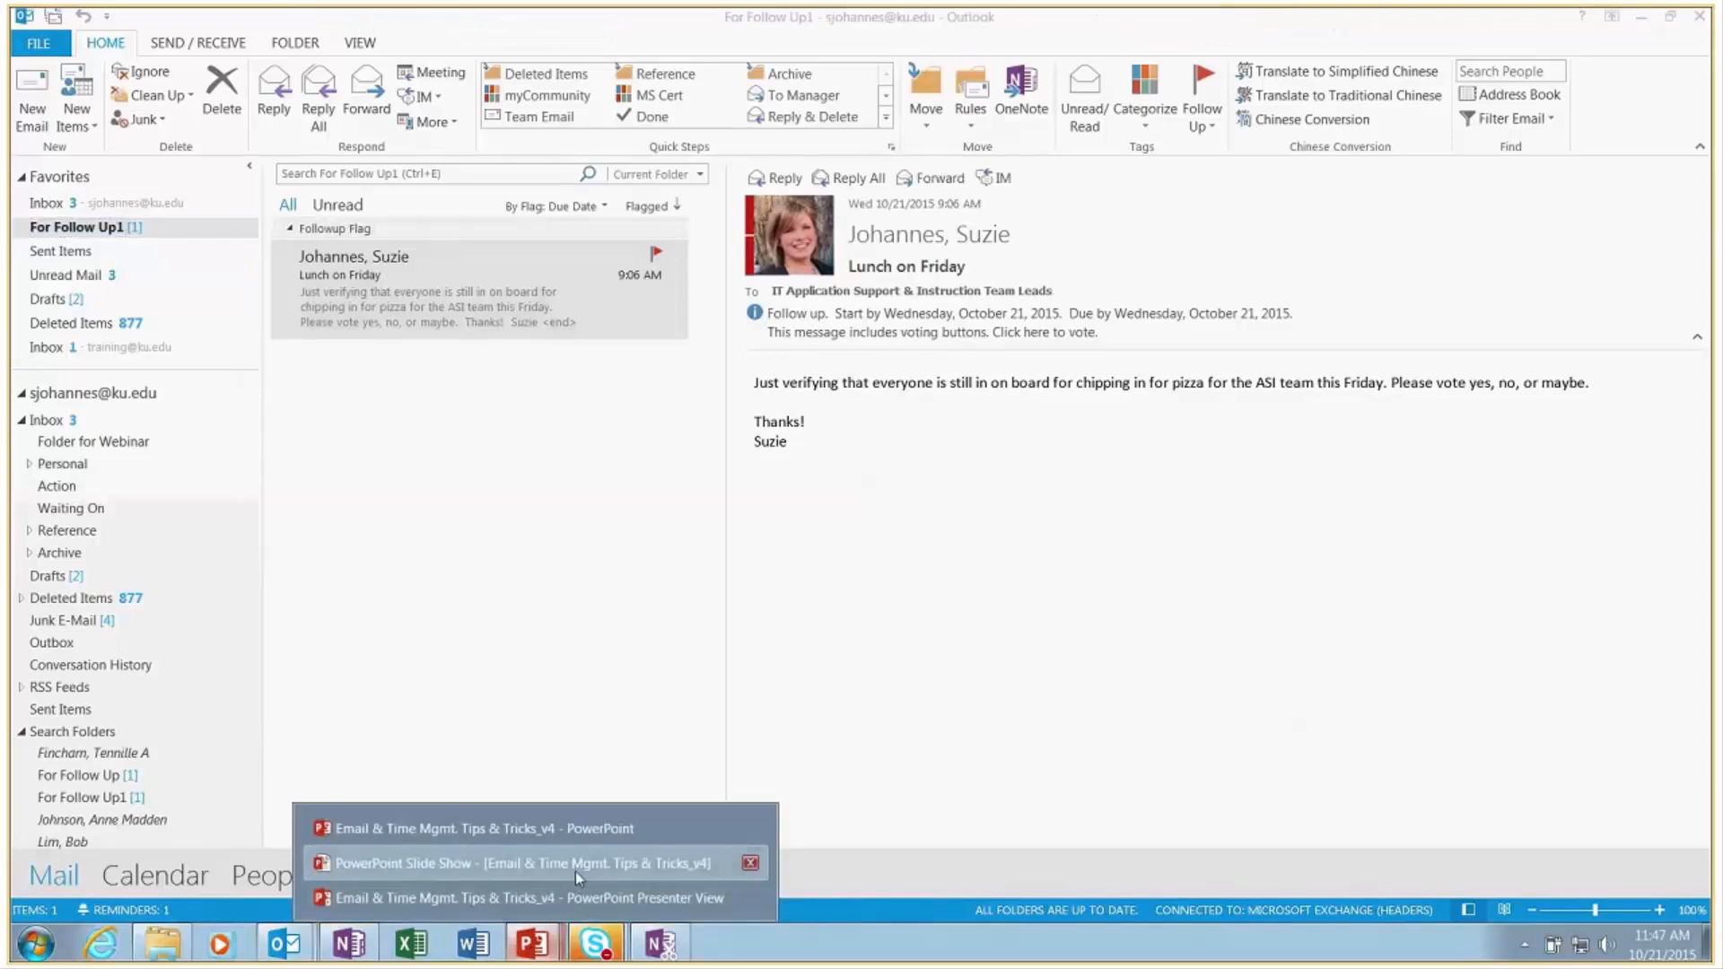
pyautogui.click(574, 871)
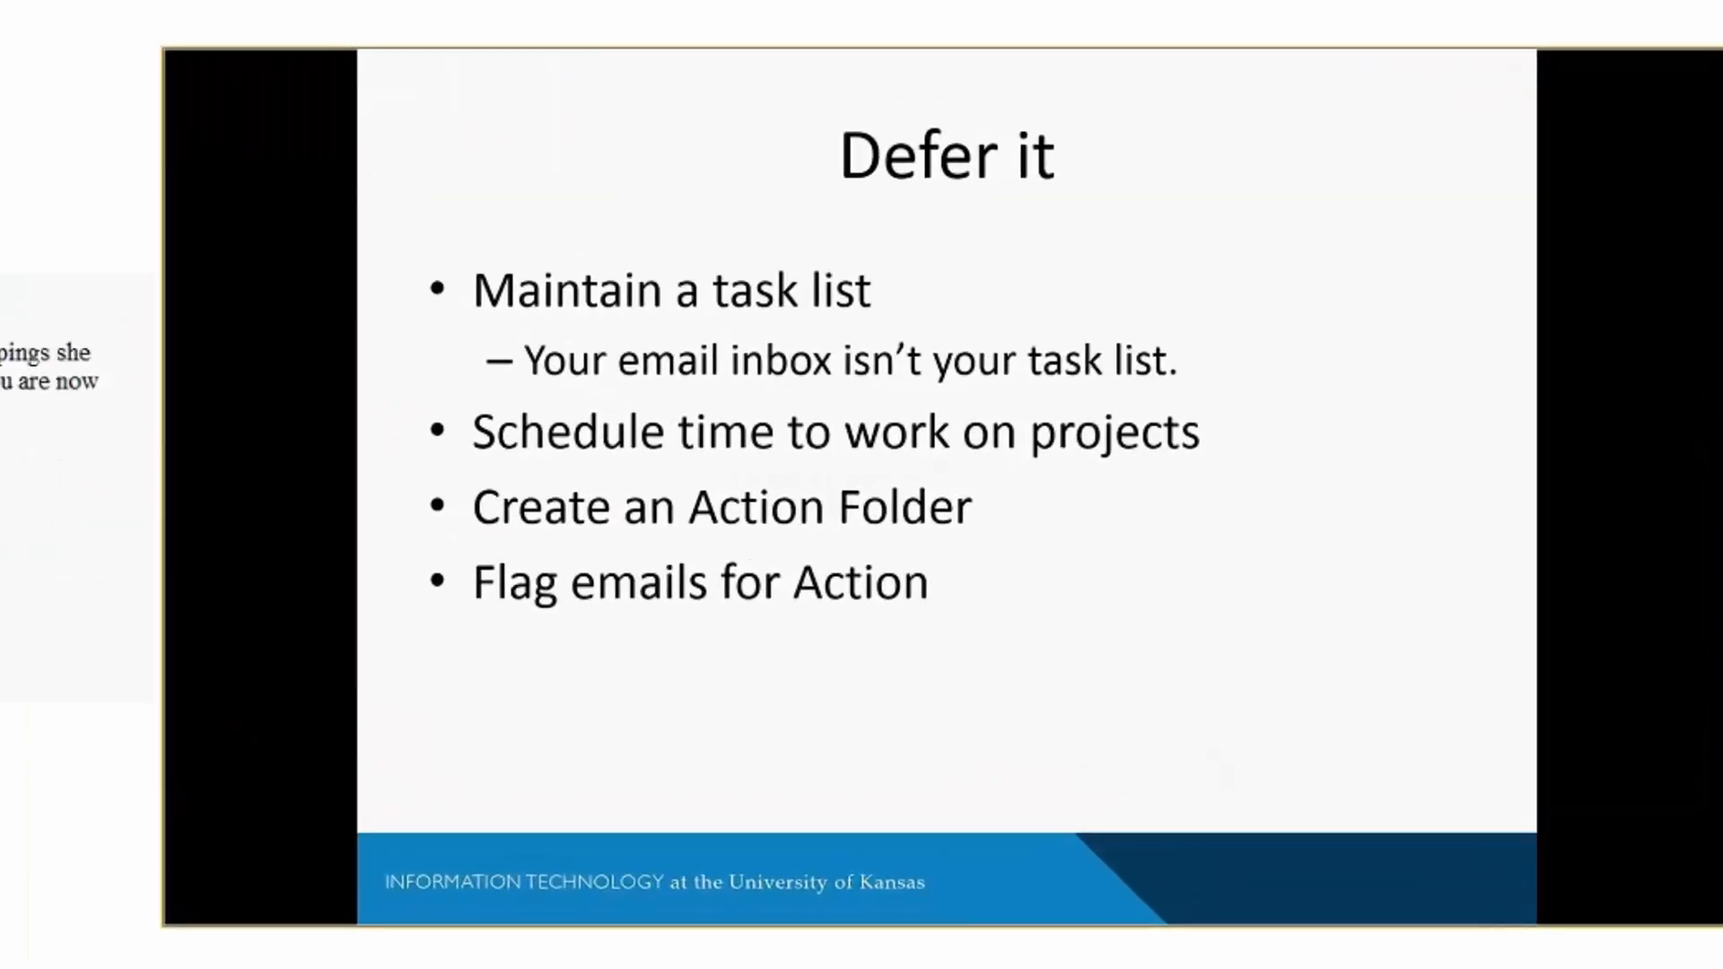
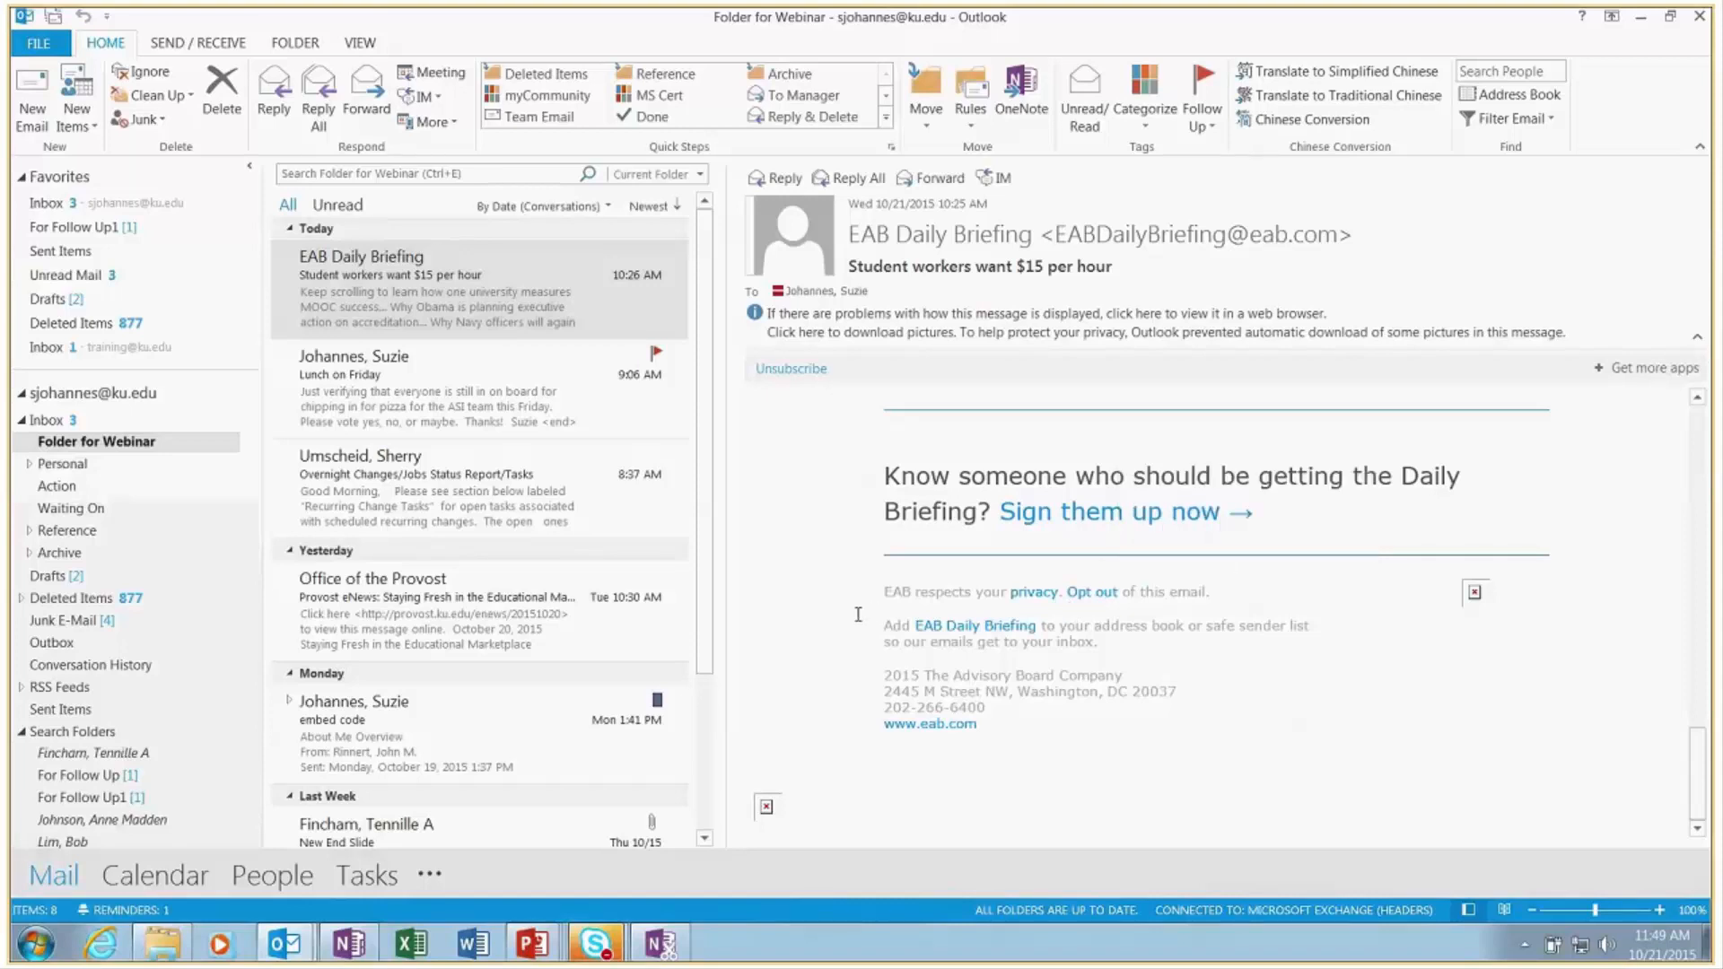
# Examine the unsubscribe and junk options for blocking the sender of the EAB Daily Briefing message
pyautogui.scroll(15, 844, 583)
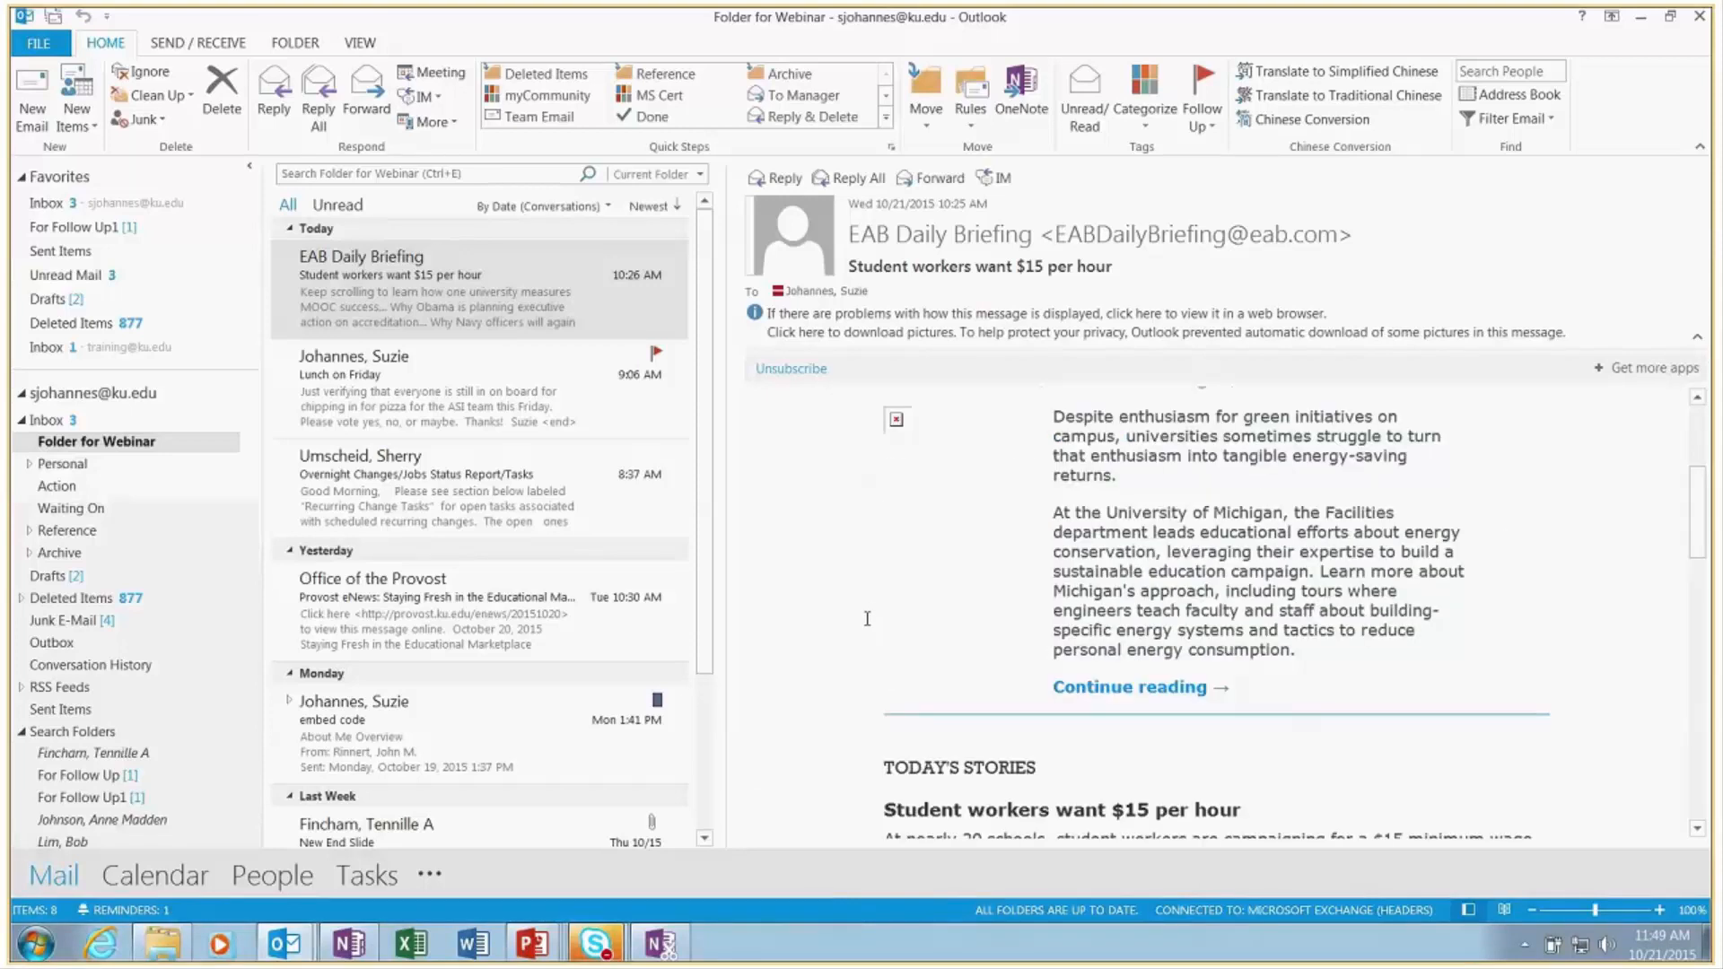
pyautogui.click(798, 369)
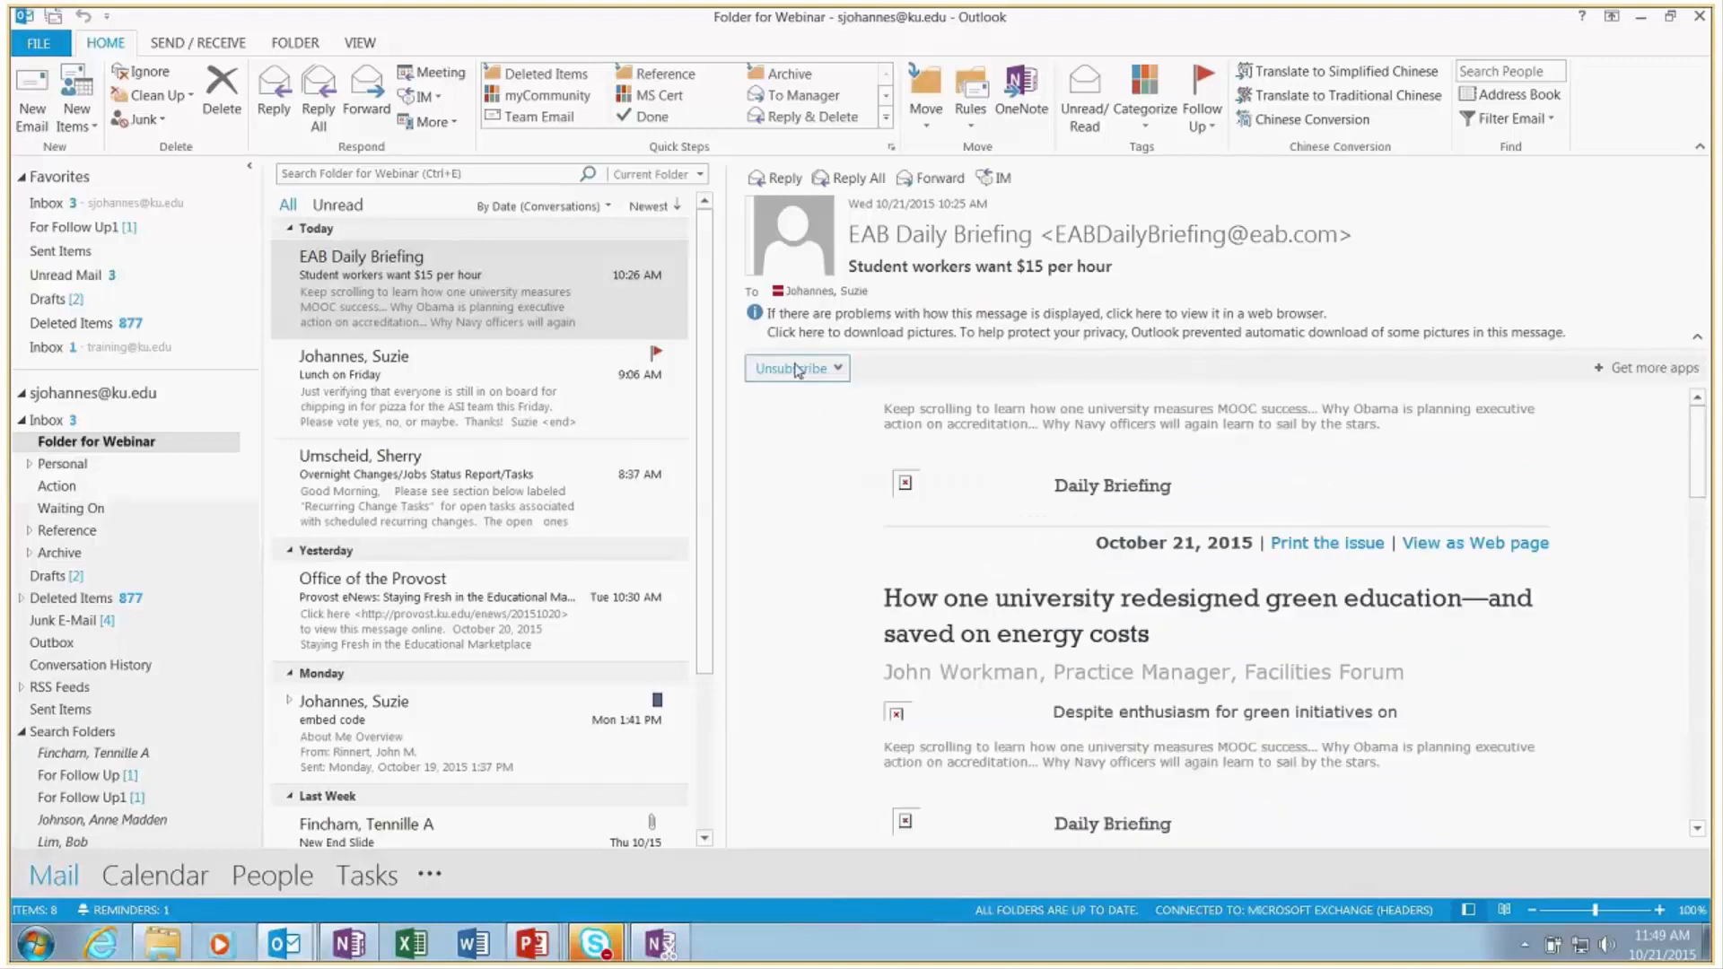
pyautogui.rightClick(552, 269)
pyautogui.moveTo(694, 696)
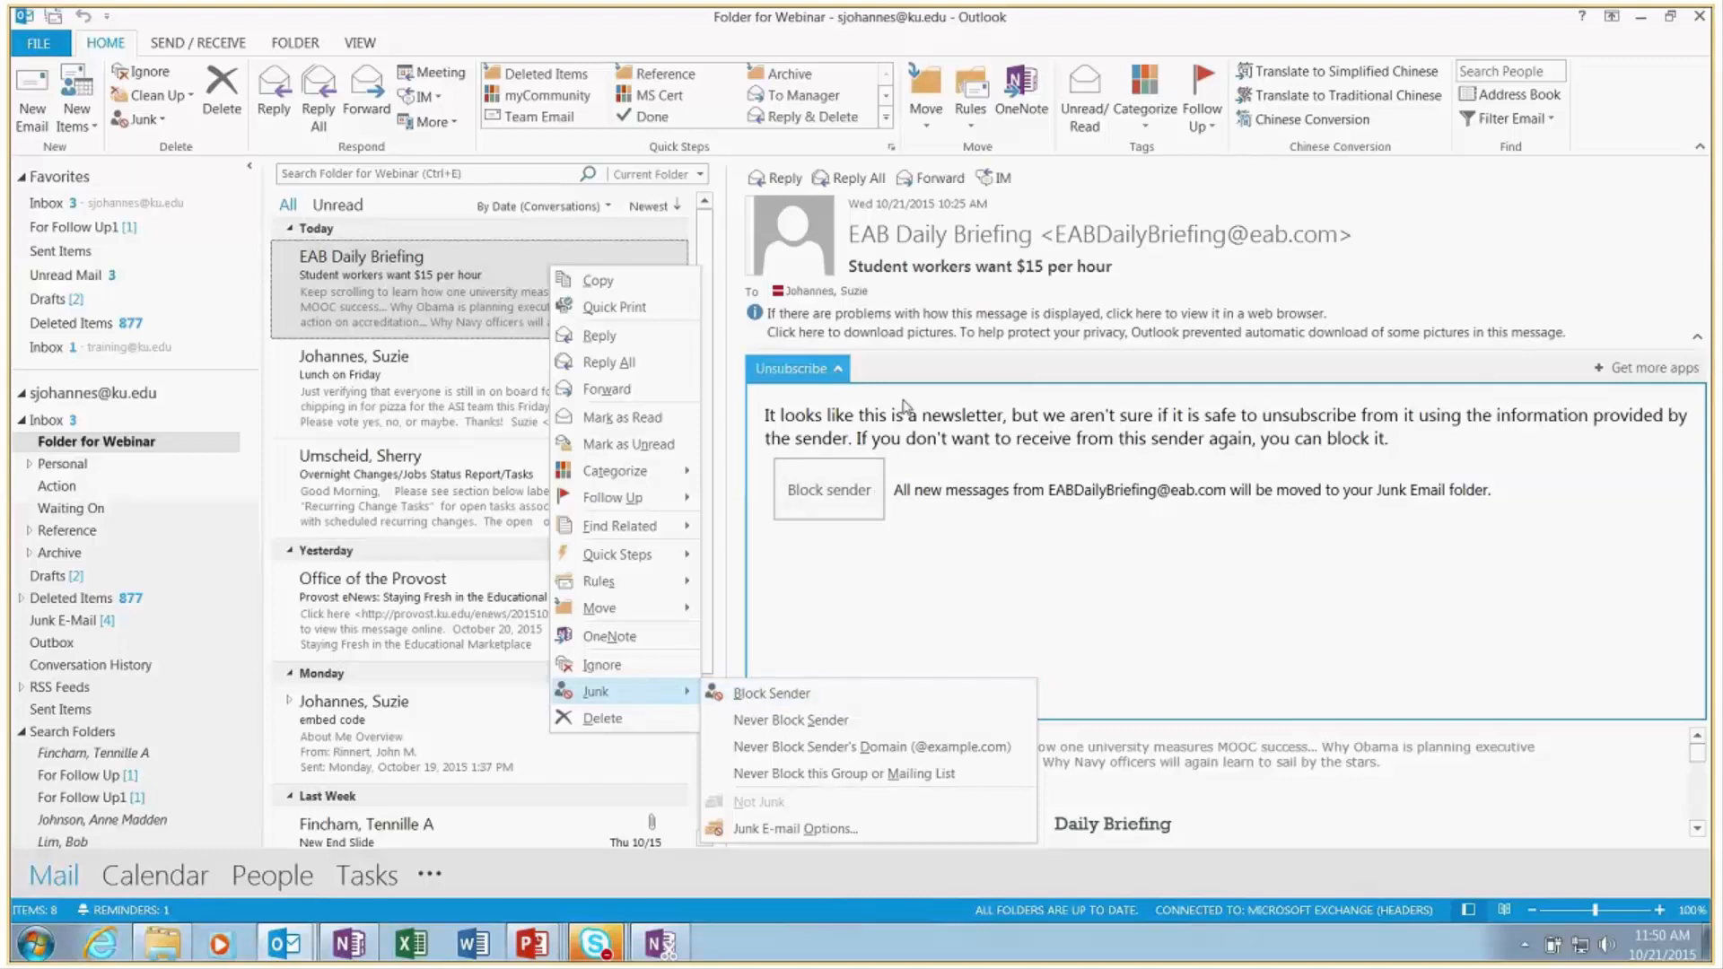
pyautogui.click(820, 494)
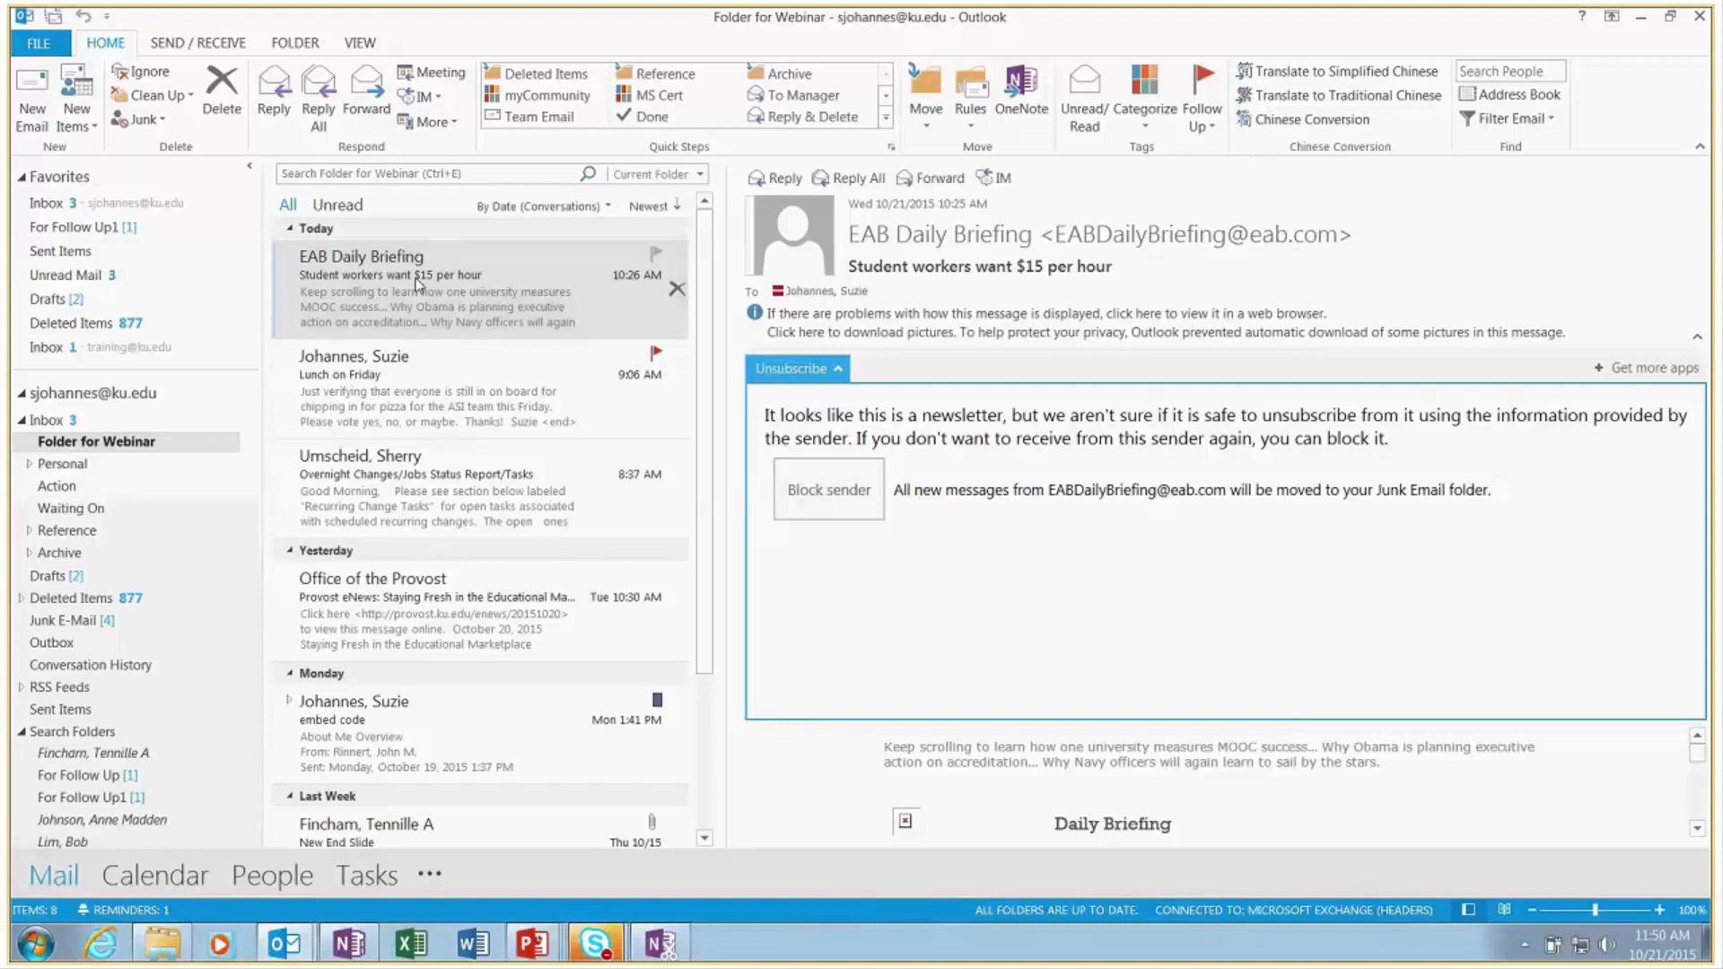
pyautogui.click(440, 364)
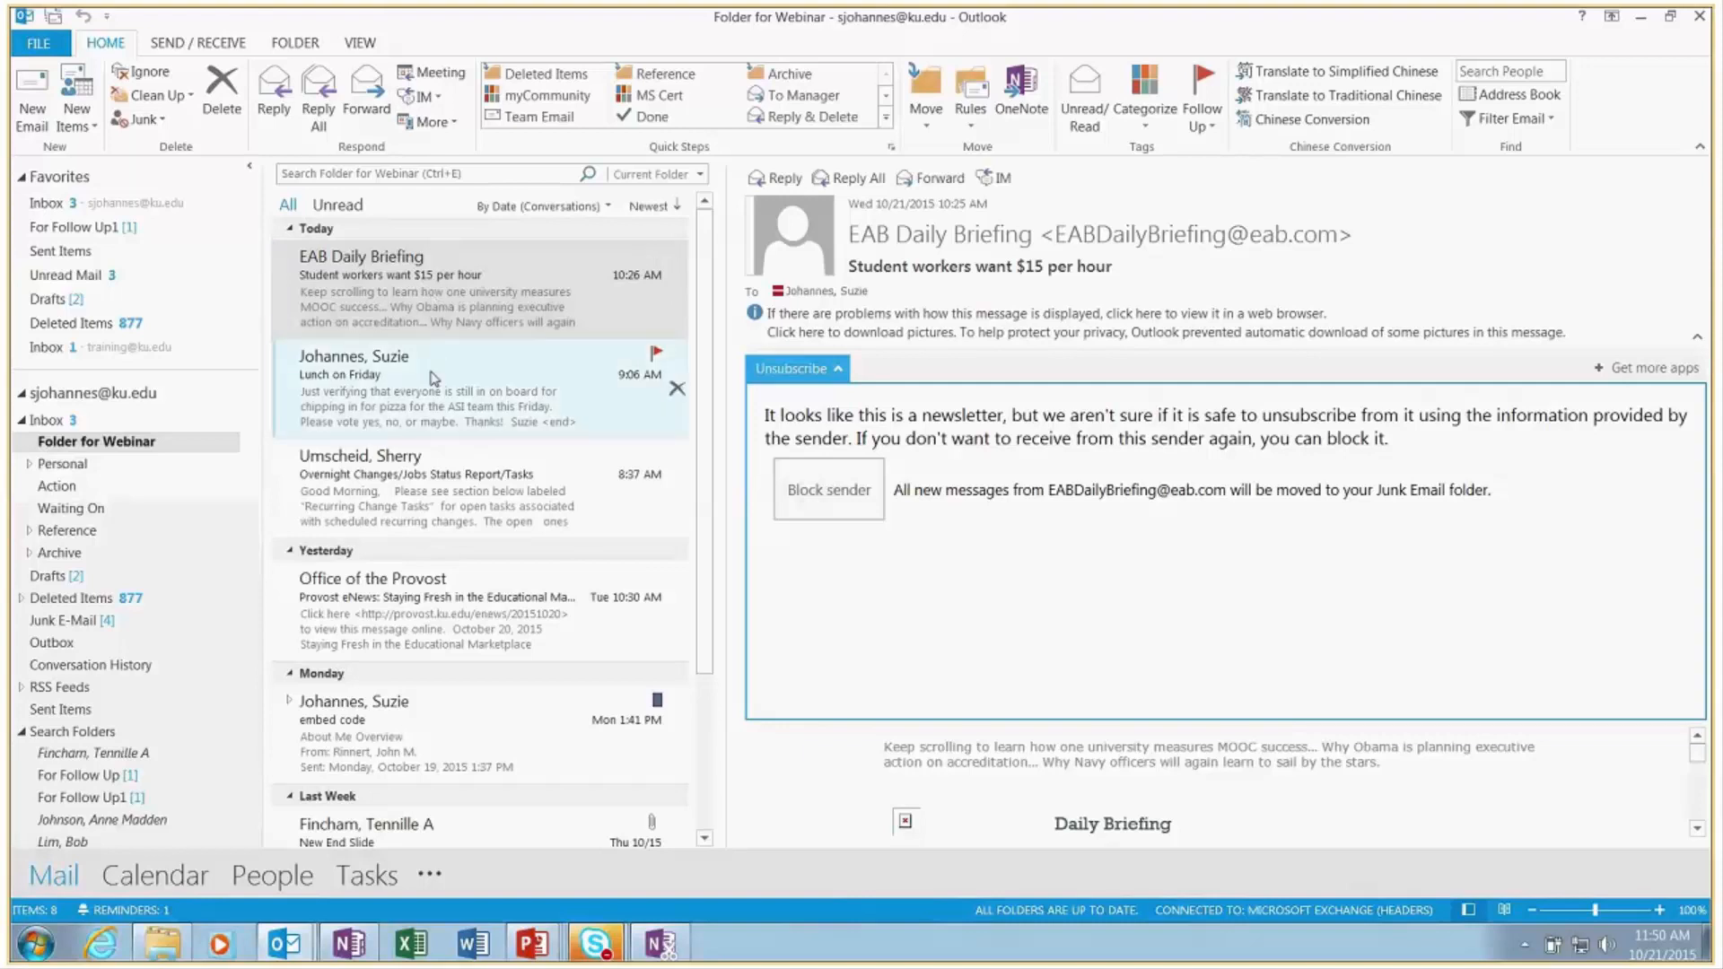
# Start a rule from the EAB Daily Briefing message that moves mail from this sender to a folder
pyautogui.click(427, 314)
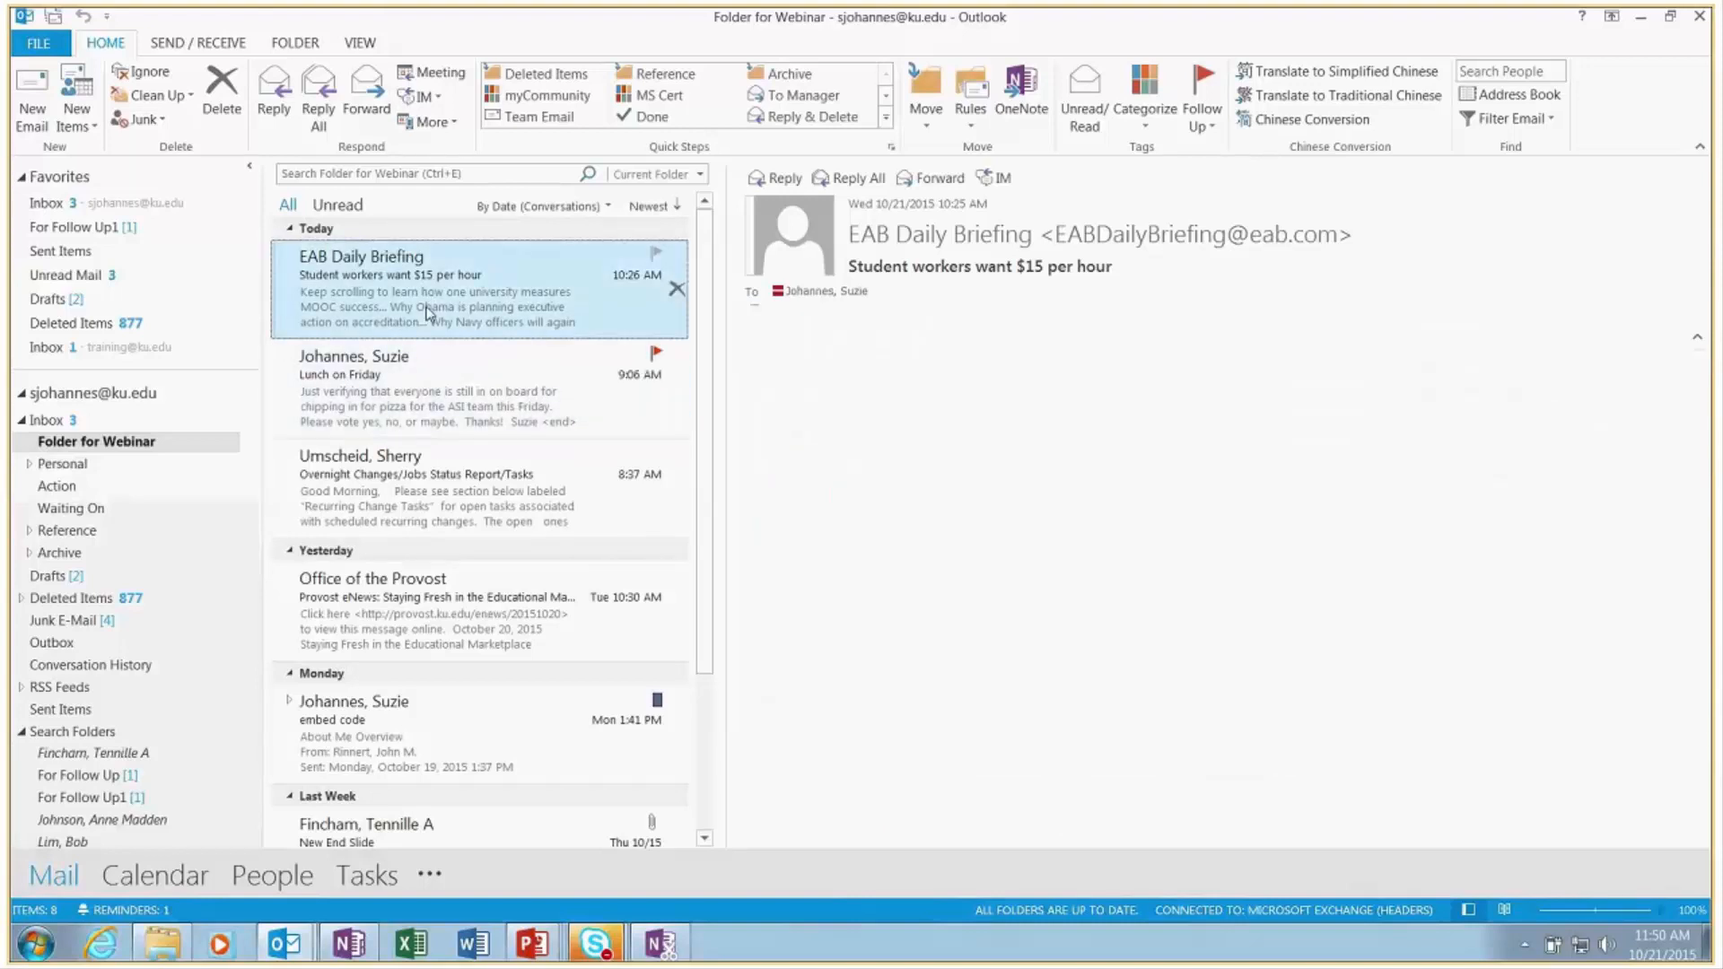
pyautogui.rightClick(427, 314)
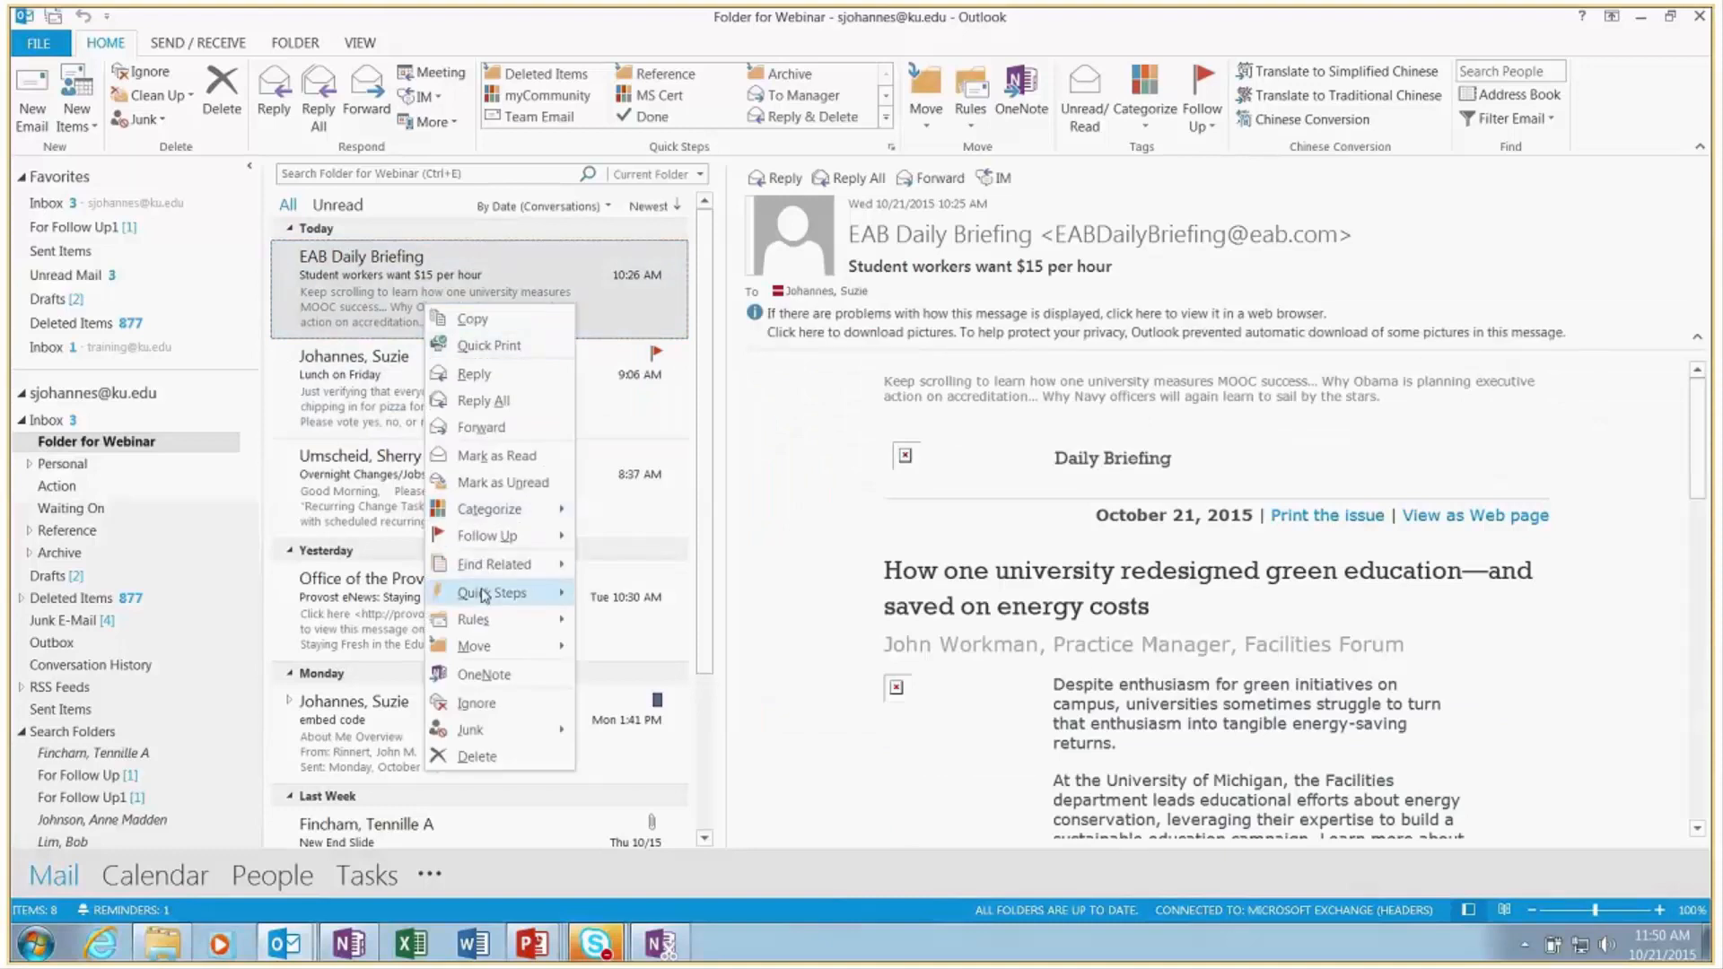
pyautogui.moveTo(503, 619)
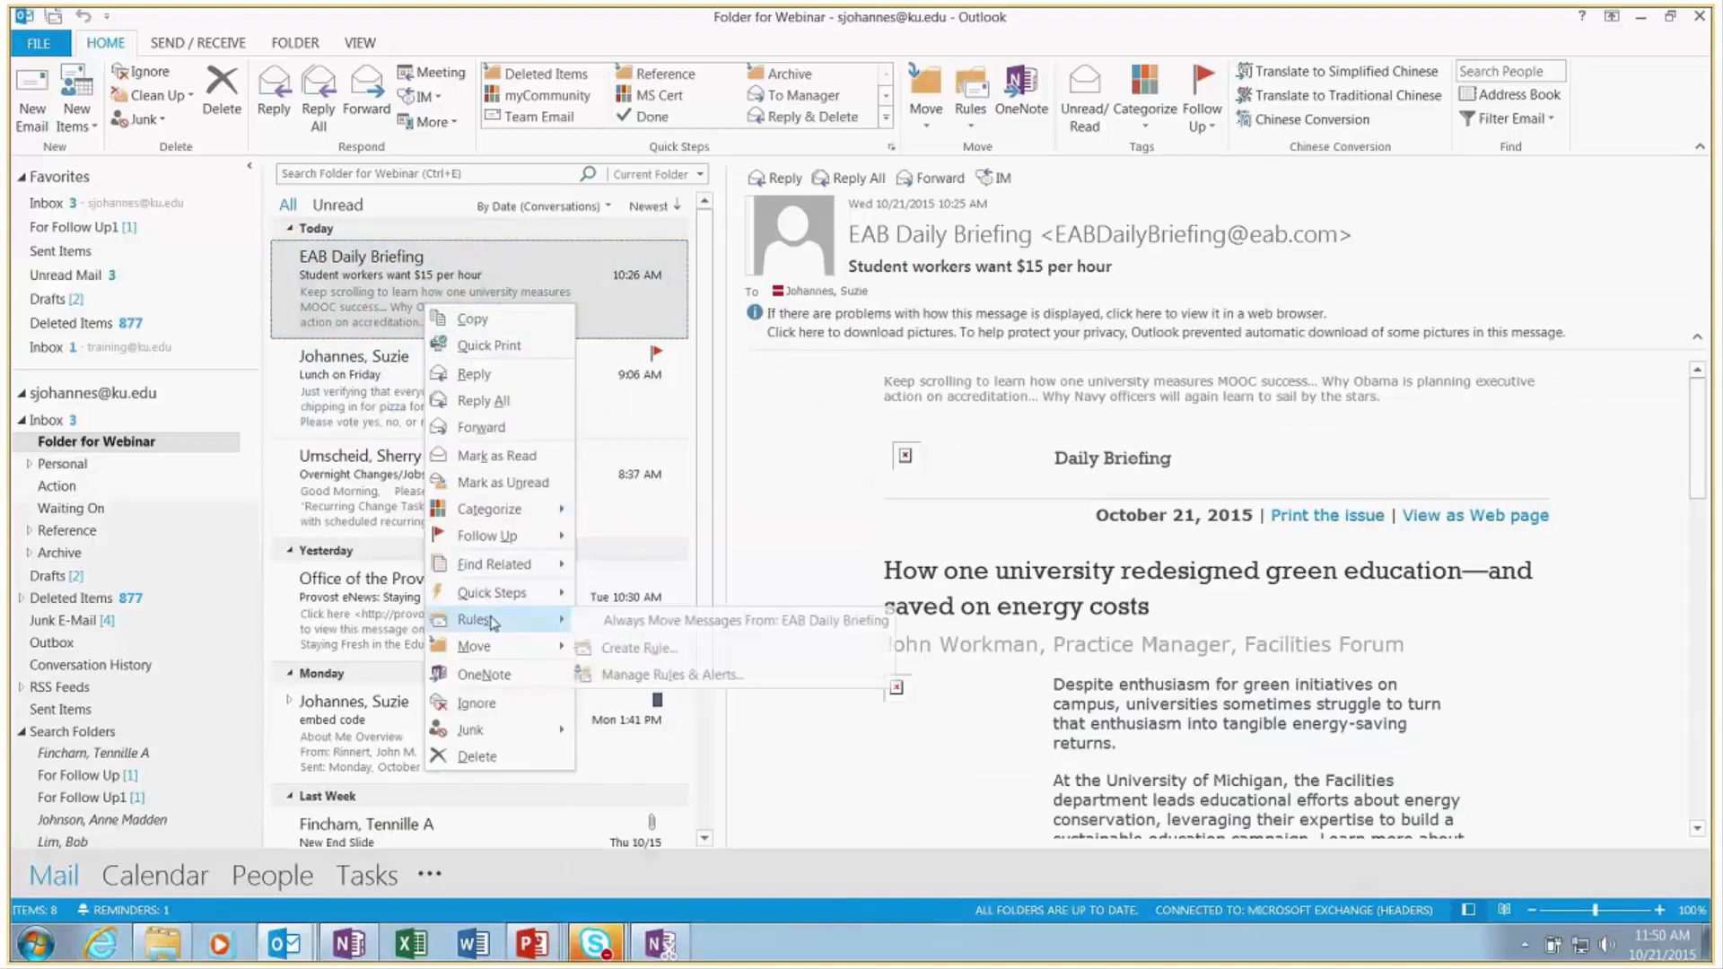
pyautogui.click(613, 649)
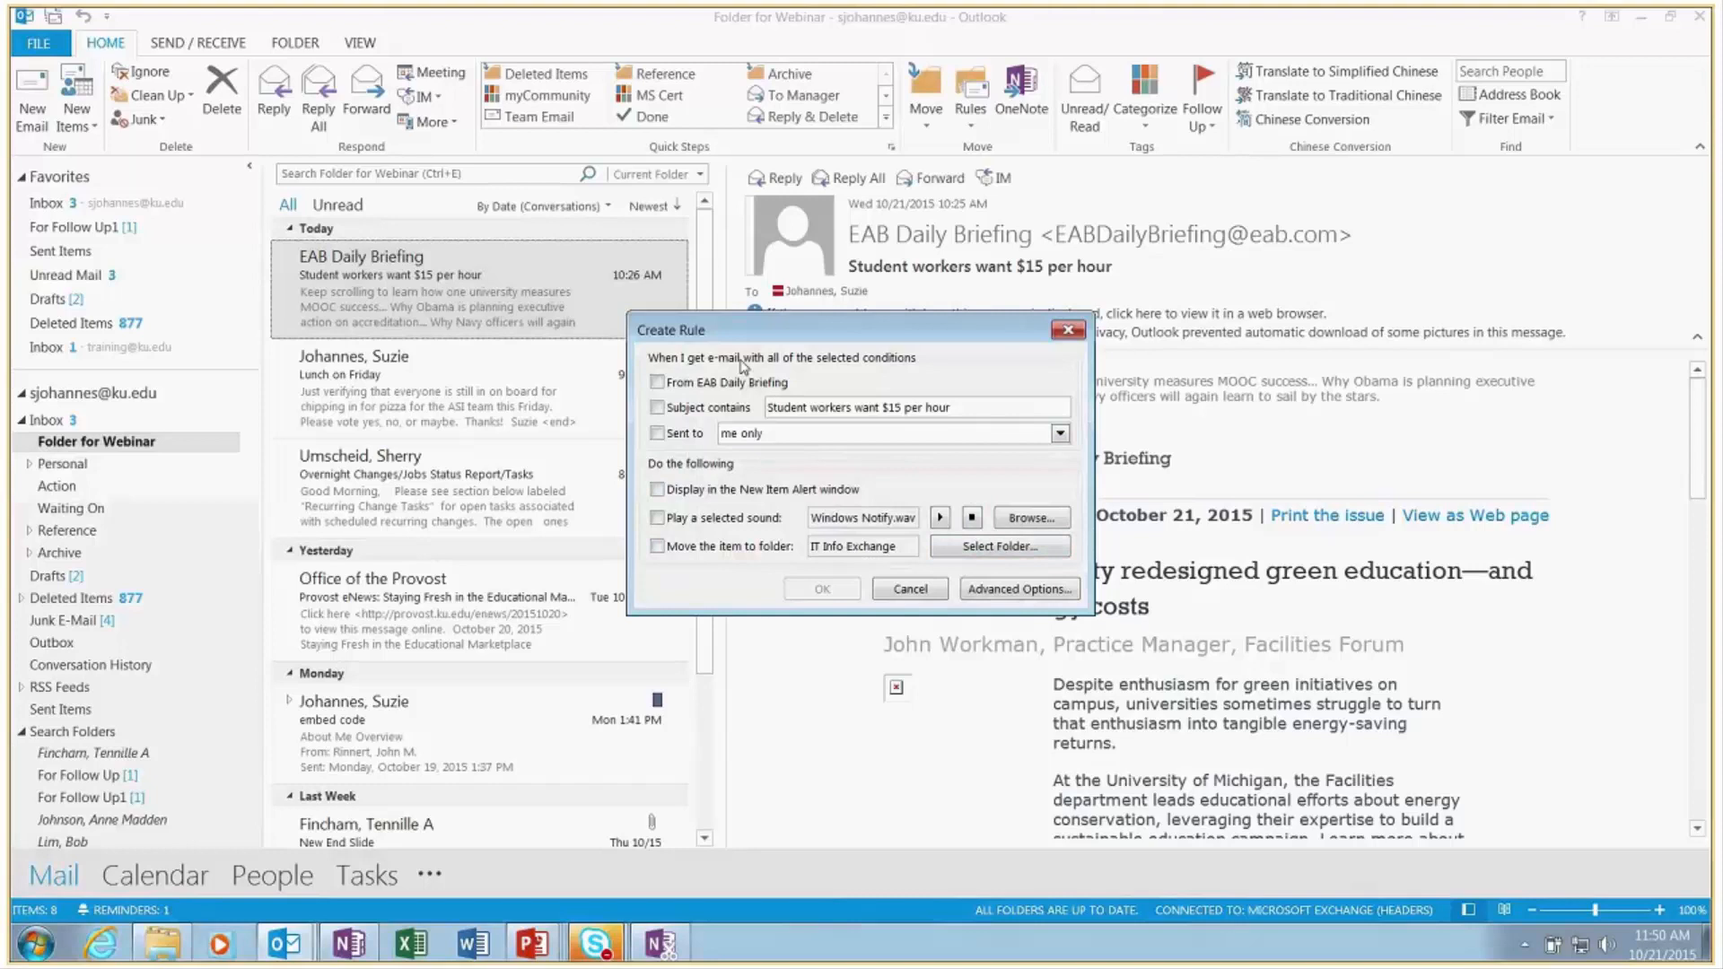
pyautogui.click(708, 384)
pyautogui.click(657, 547)
# Create a folder named Example inside Personal > EAB and choose it as the rule's destination
pyautogui.click(848, 549)
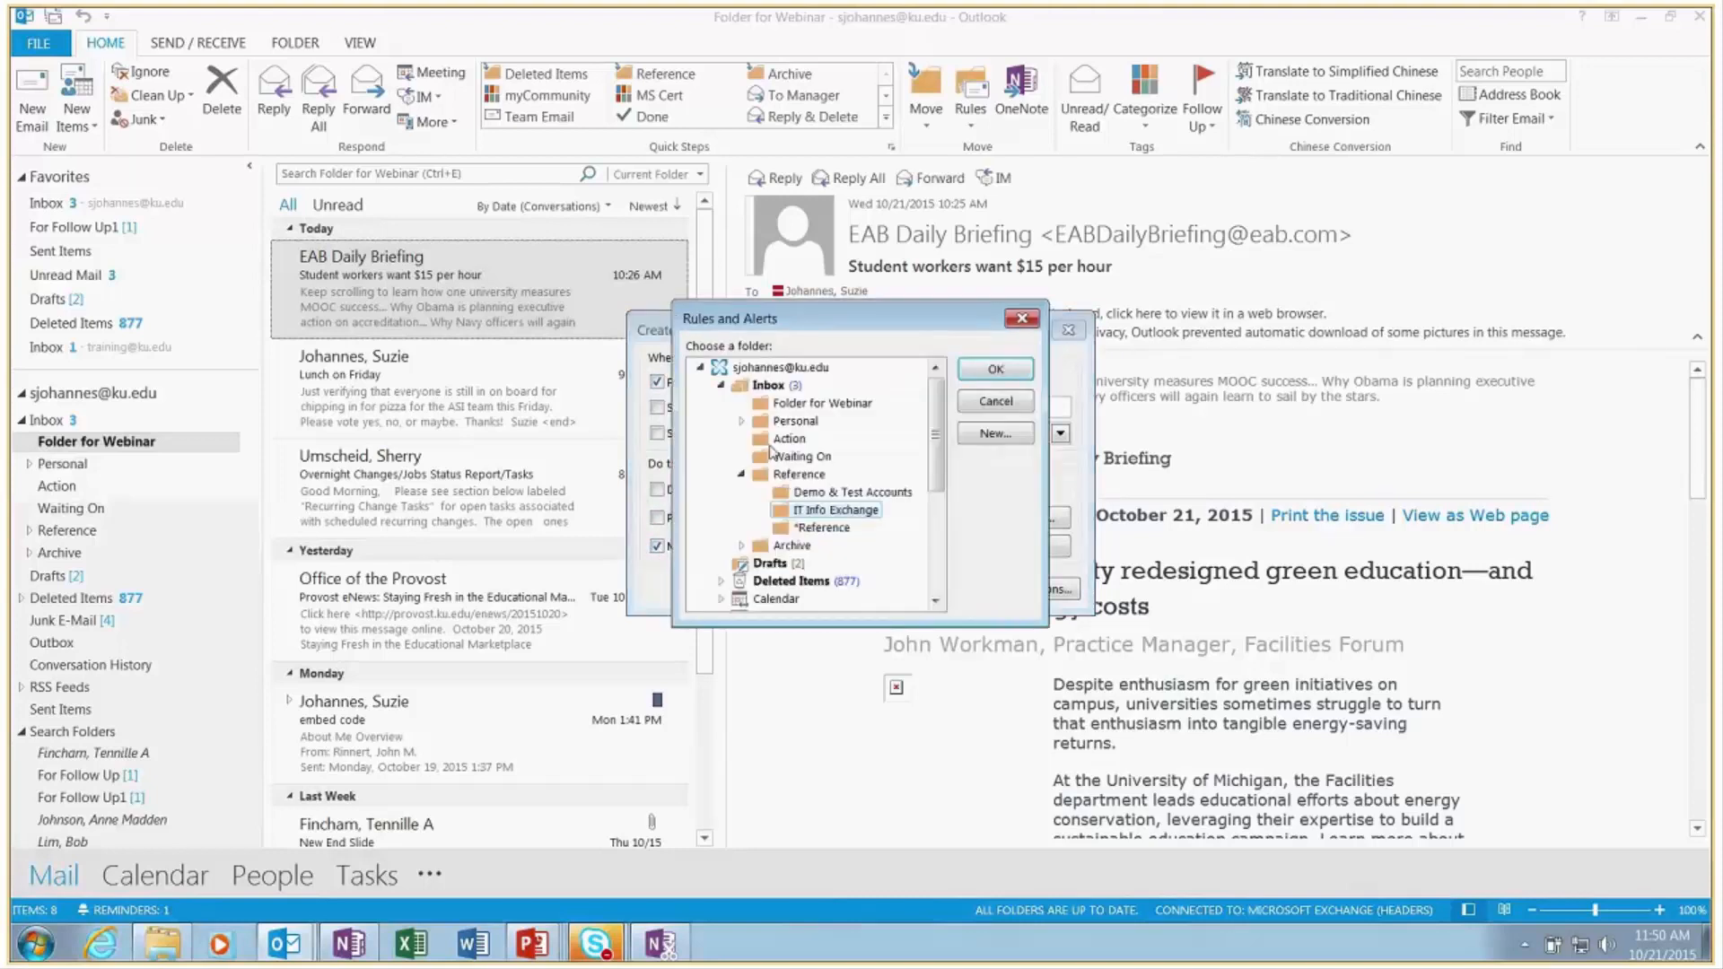
pyautogui.click(741, 475)
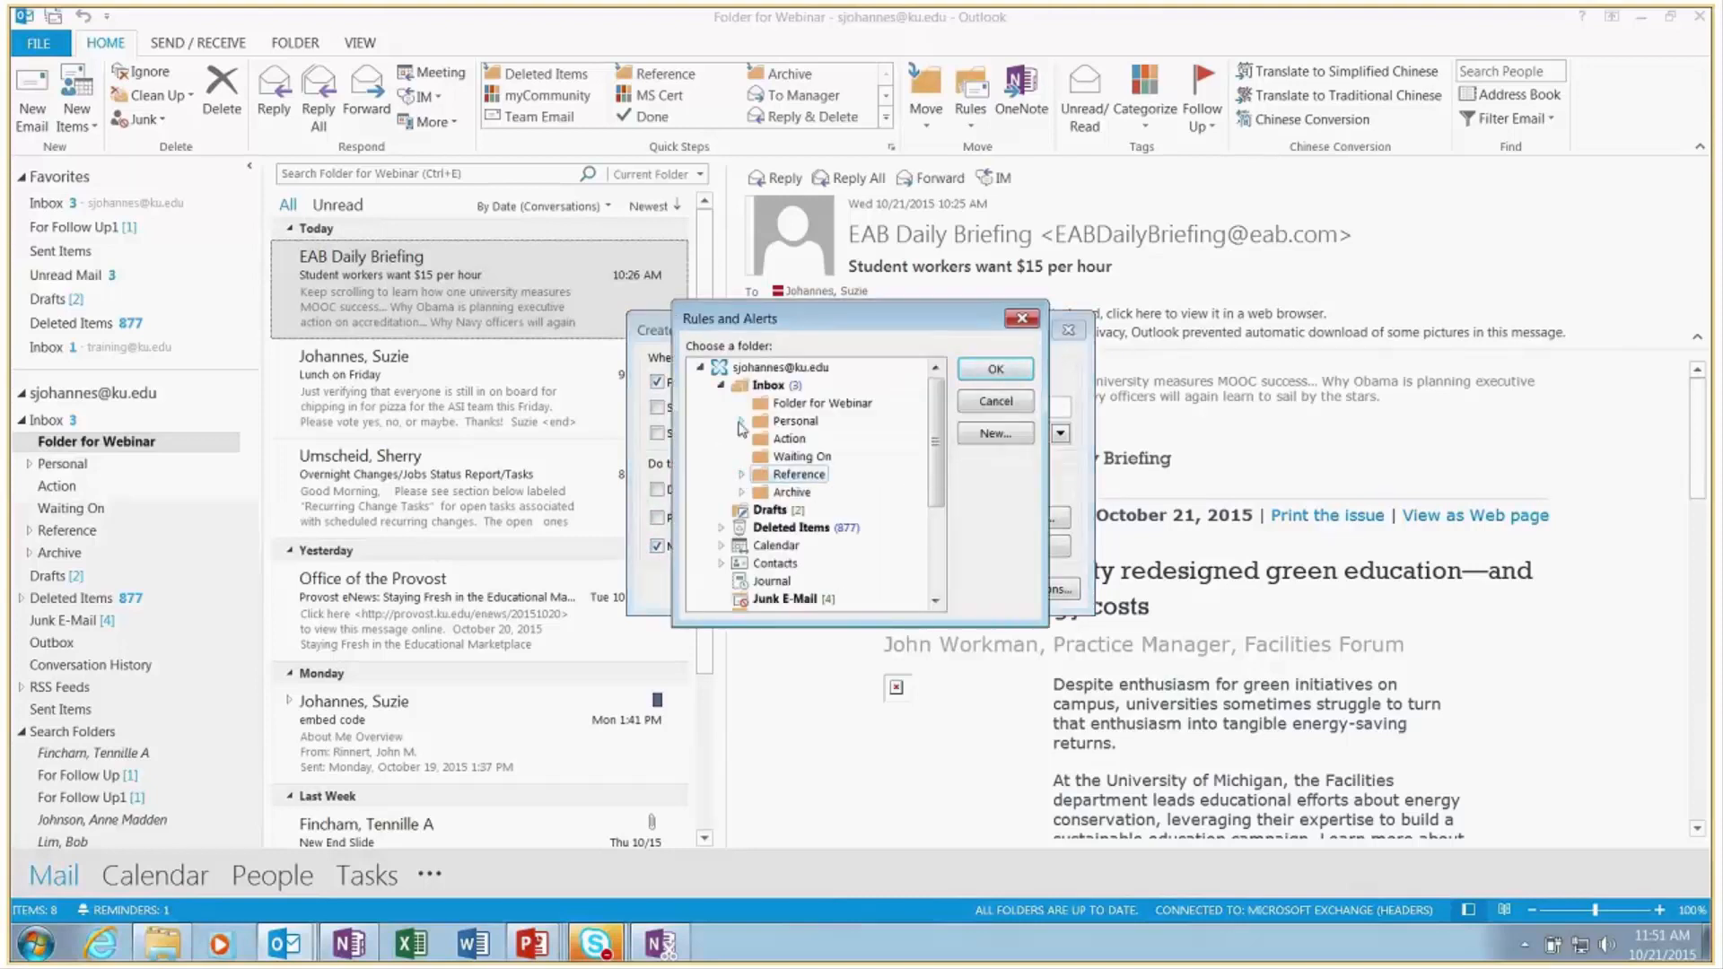
pyautogui.click(741, 421)
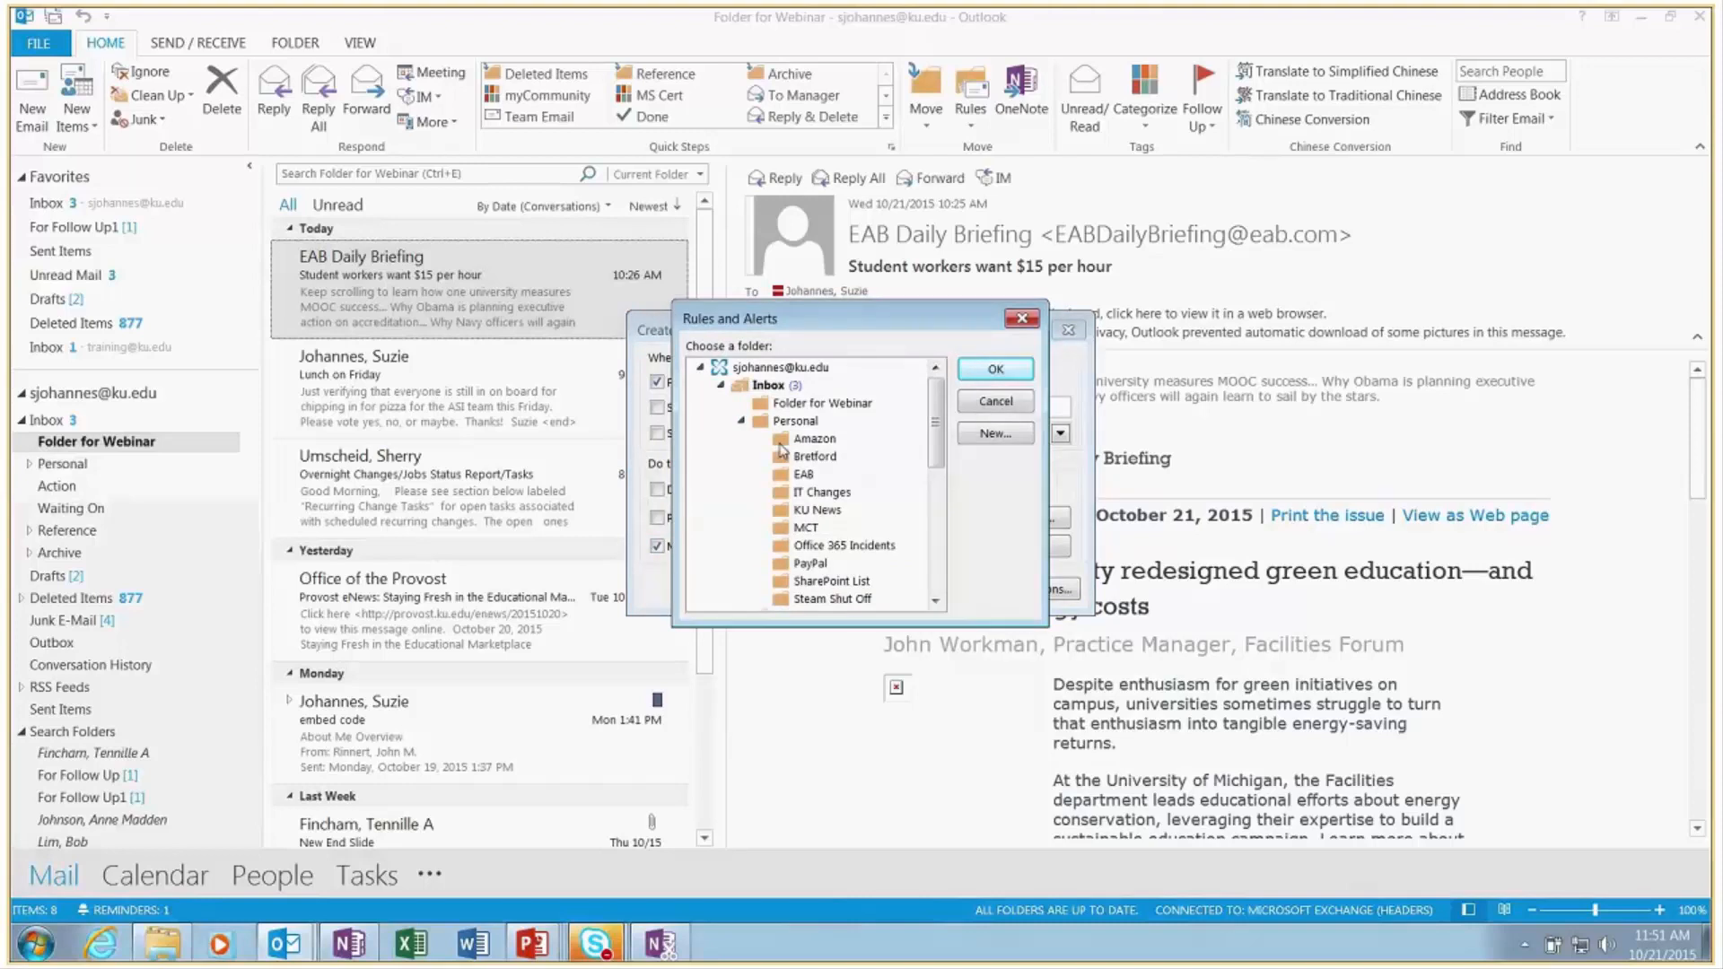
pyautogui.click(783, 473)
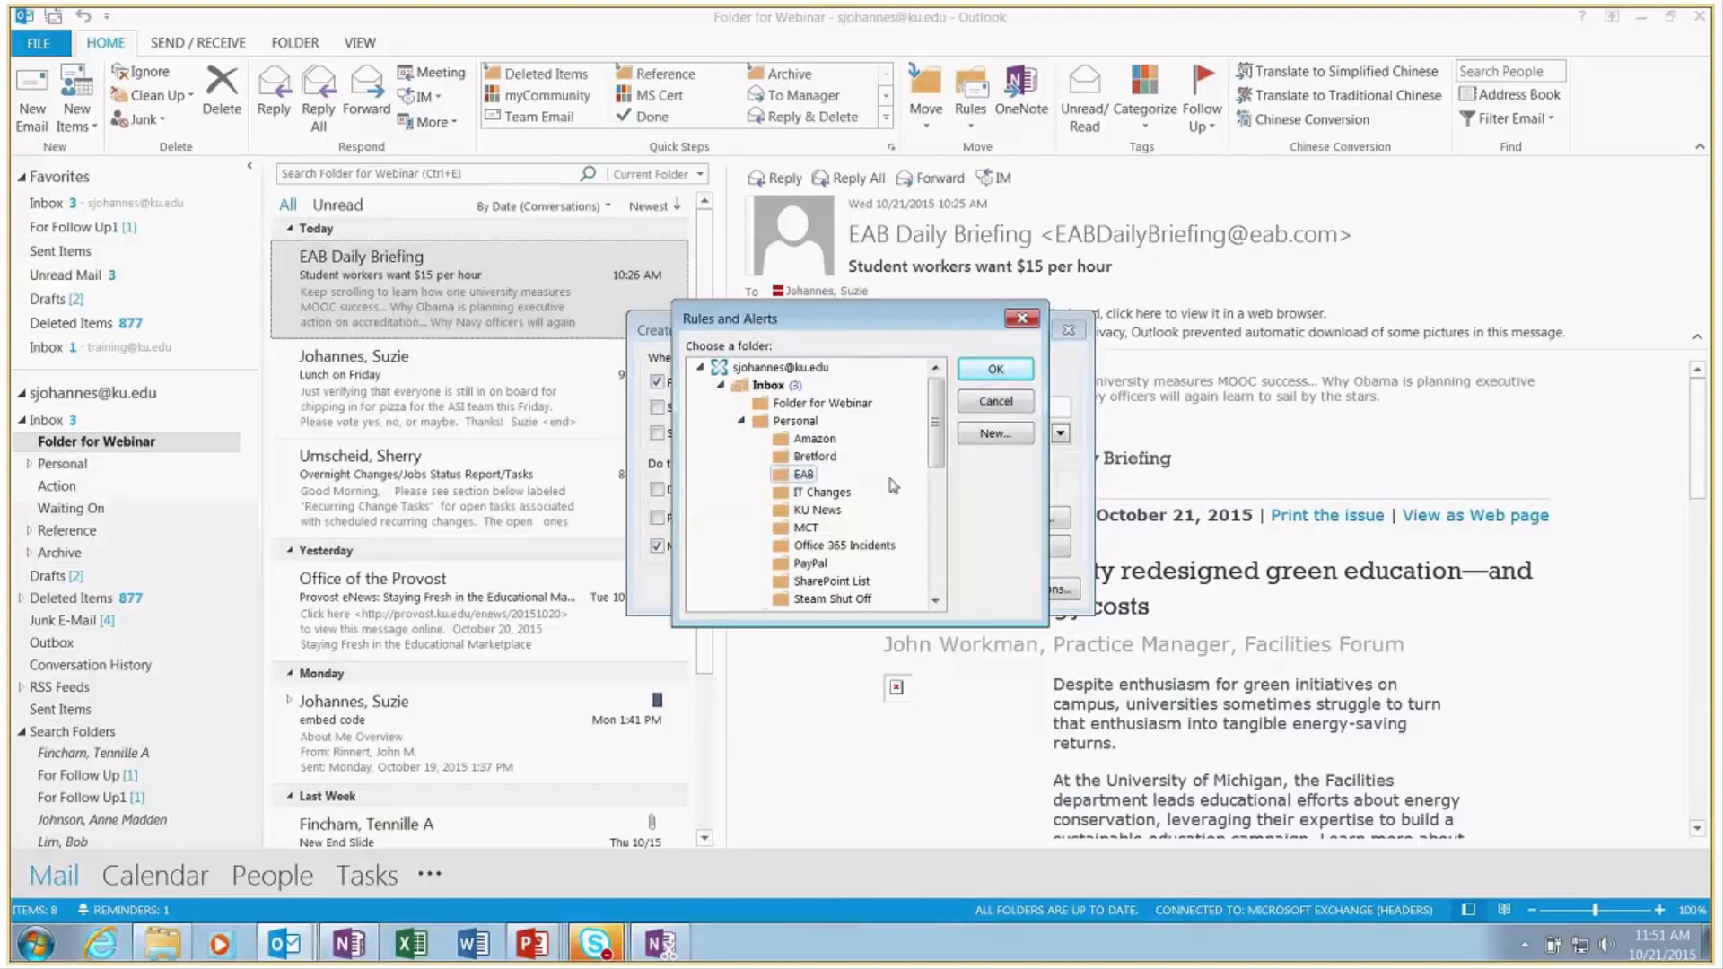
pyautogui.click(1006, 436)
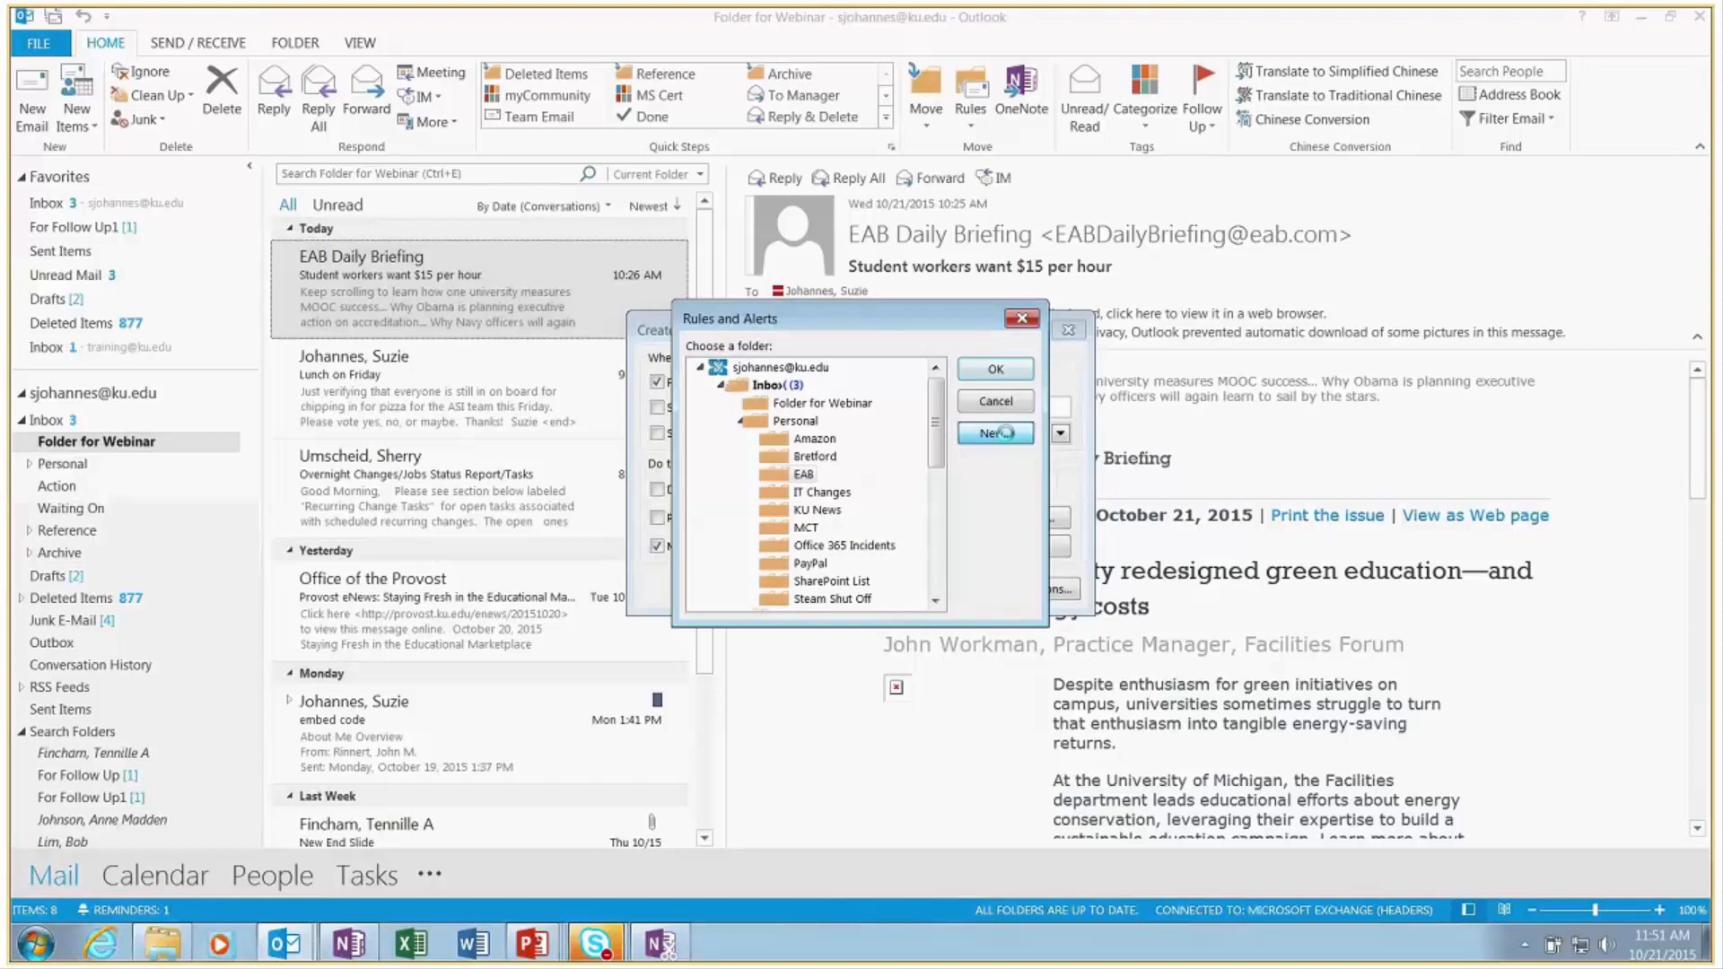
pyautogui.write('Example')
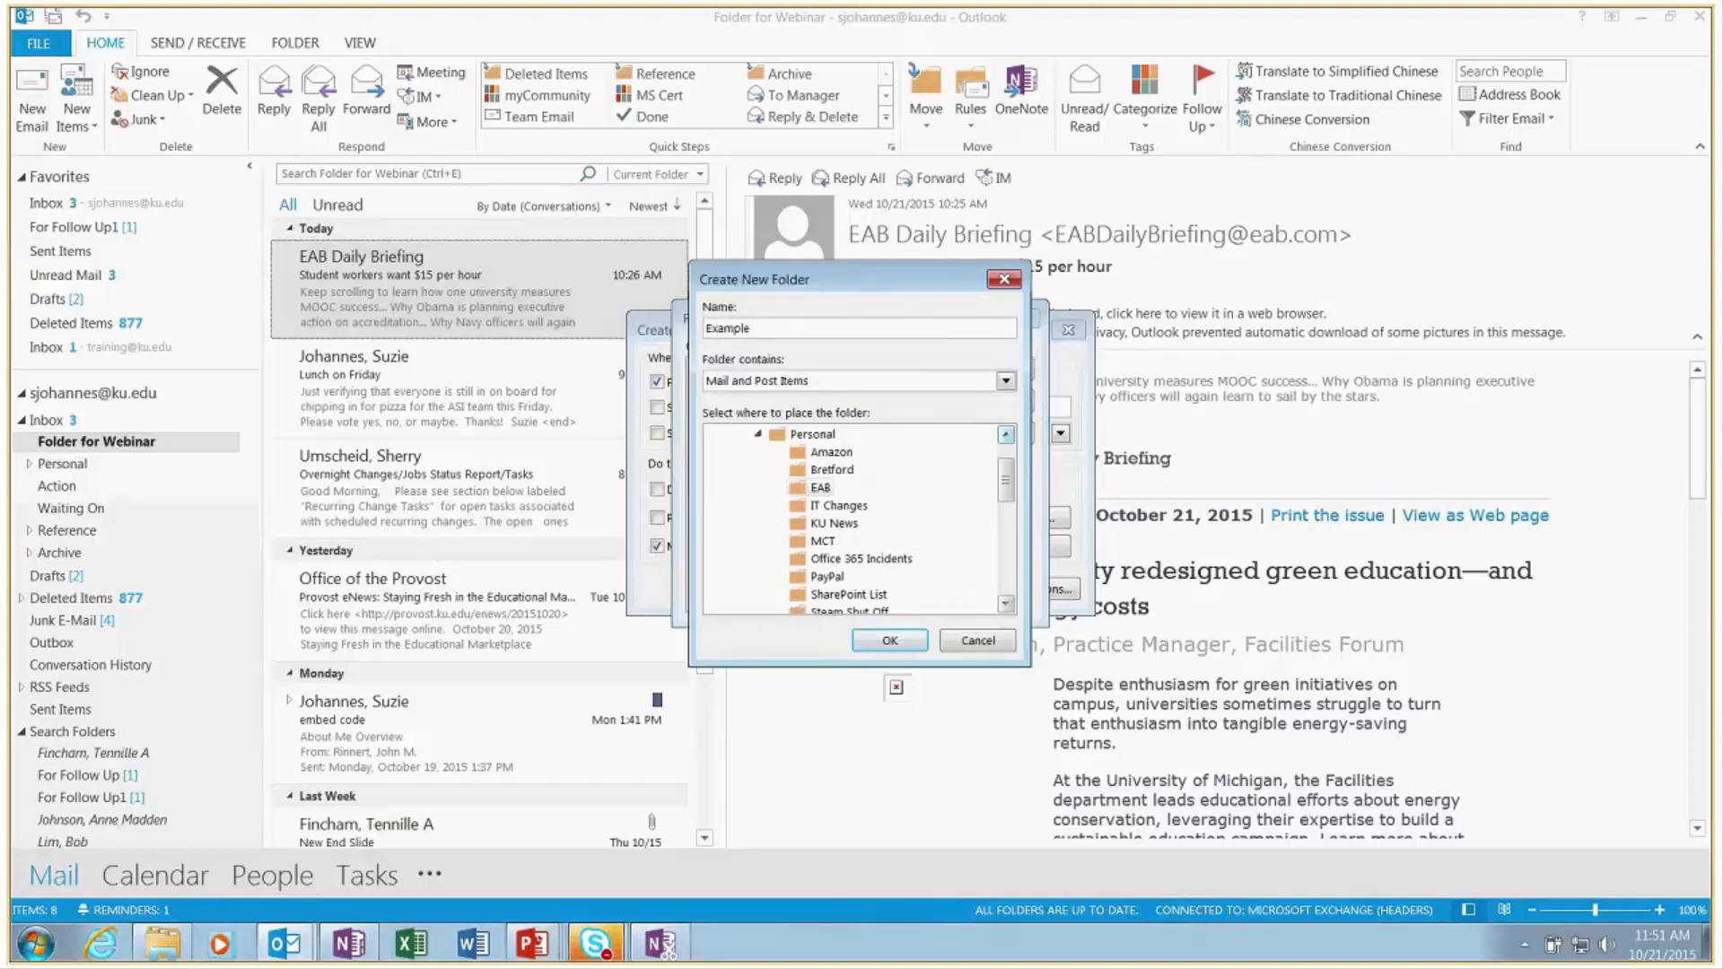
pyautogui.click(919, 639)
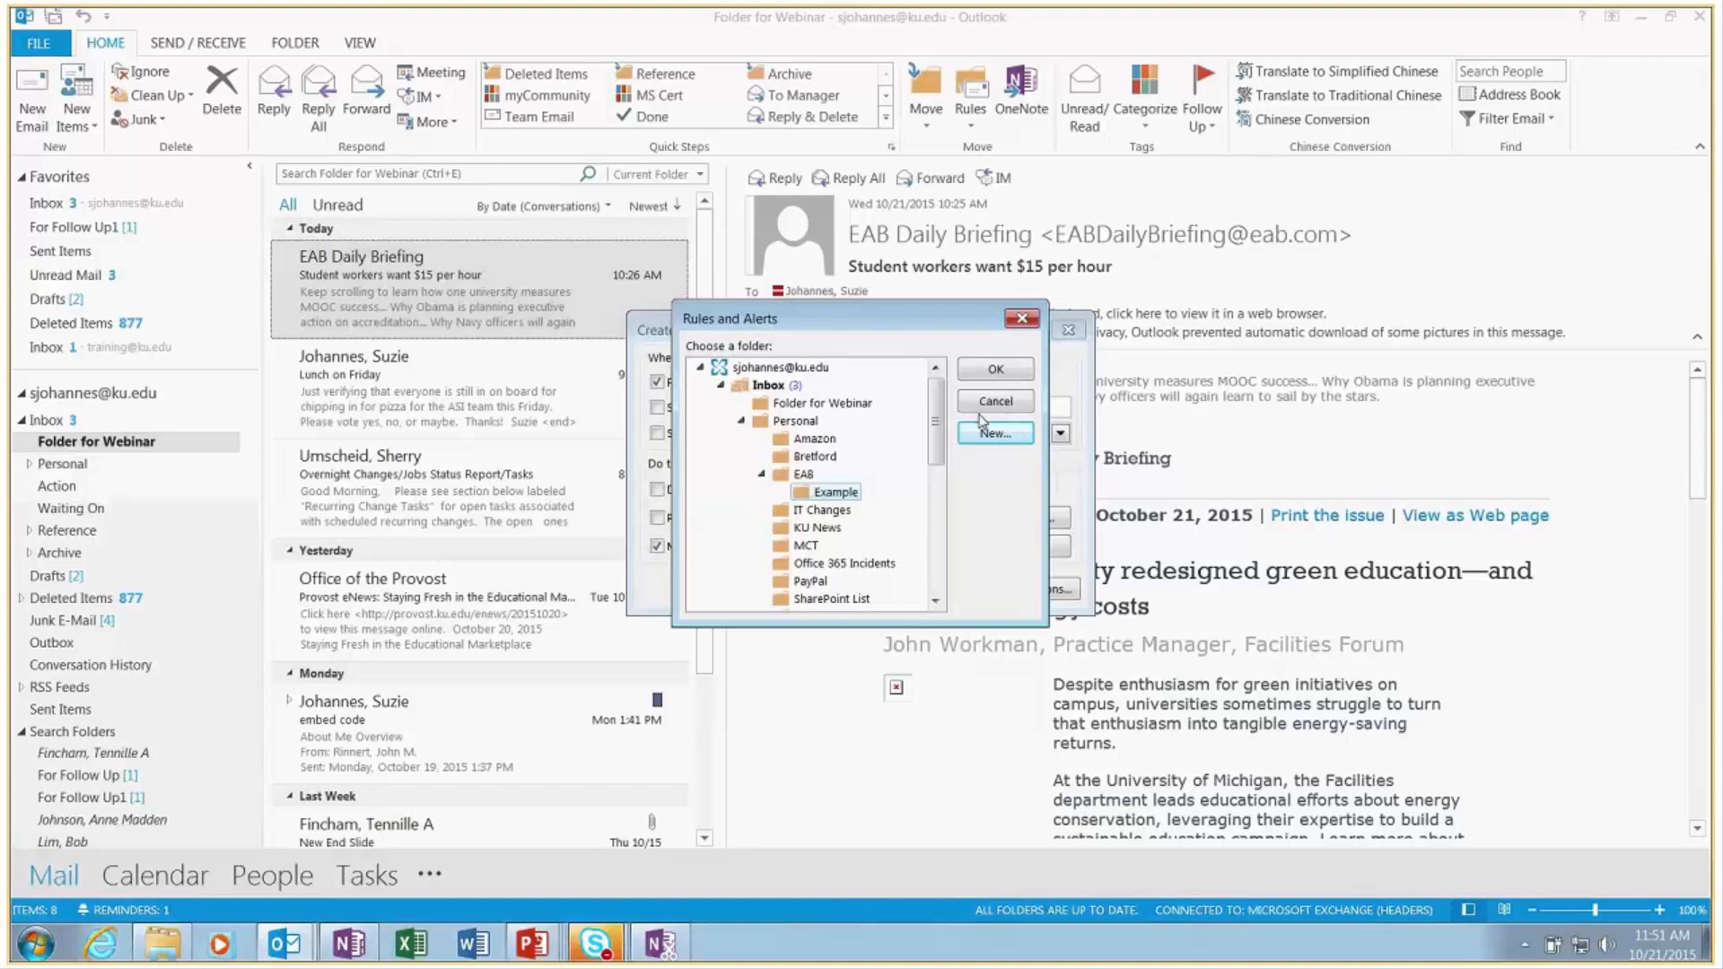
pyautogui.click(995, 369)
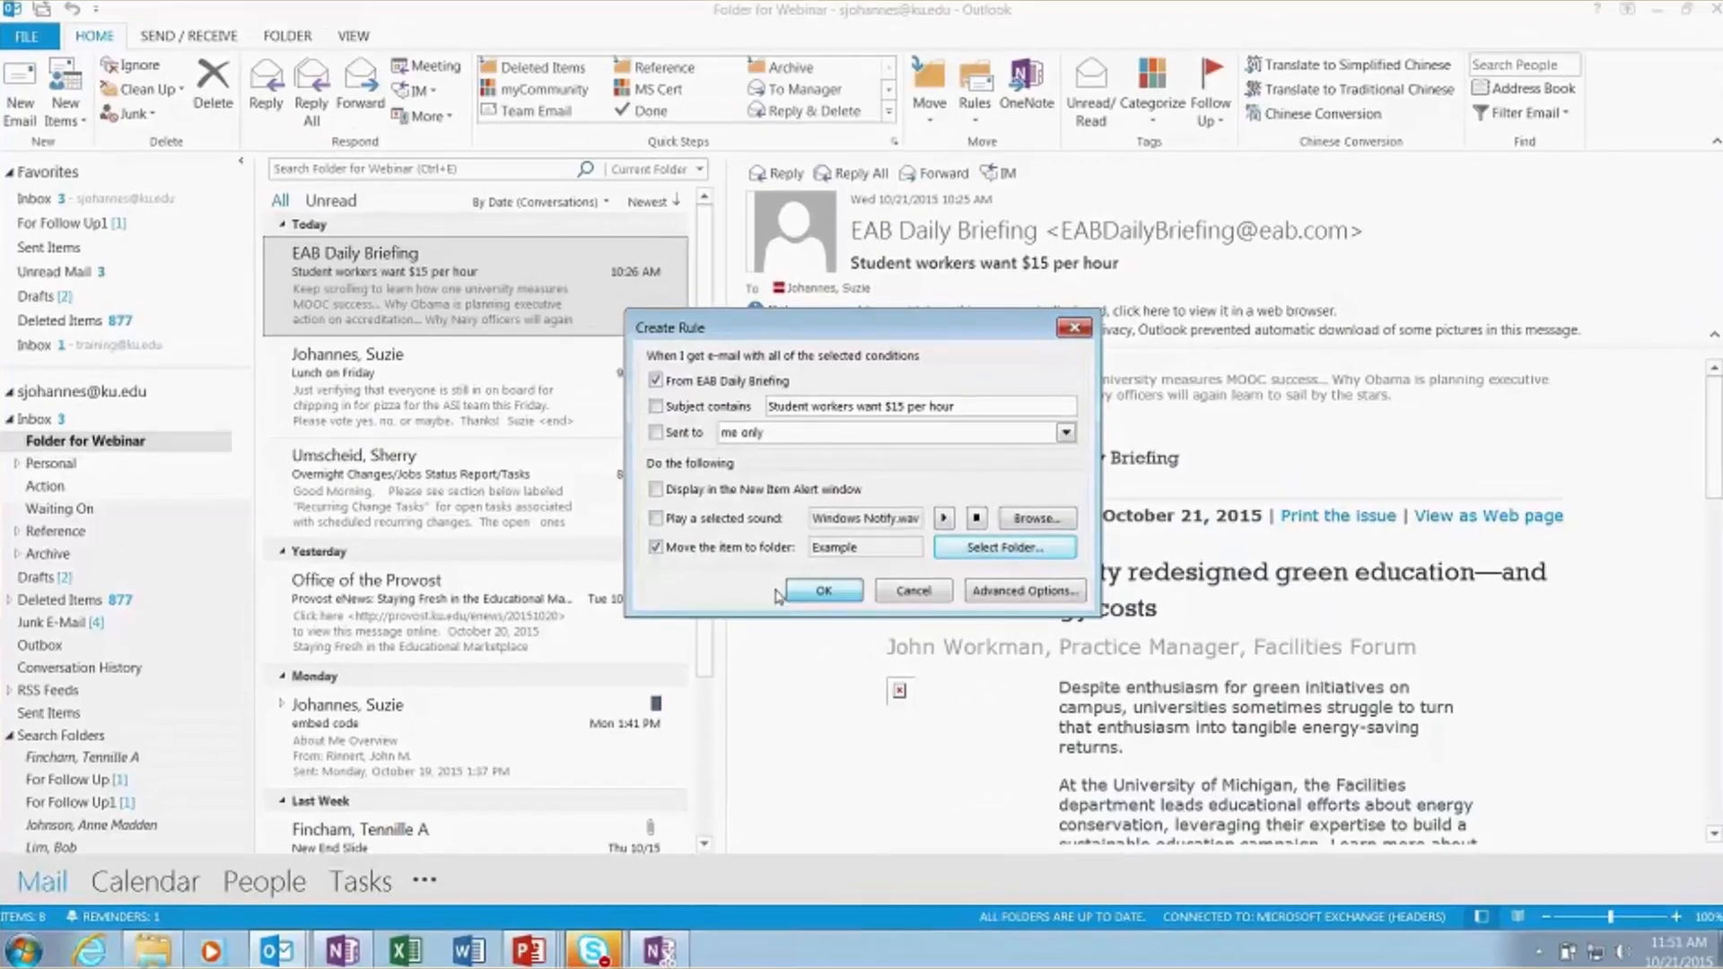
# Save the rule, run it on messages already in the current folder, and view the moved message in the Example folder
pyautogui.click(788, 590)
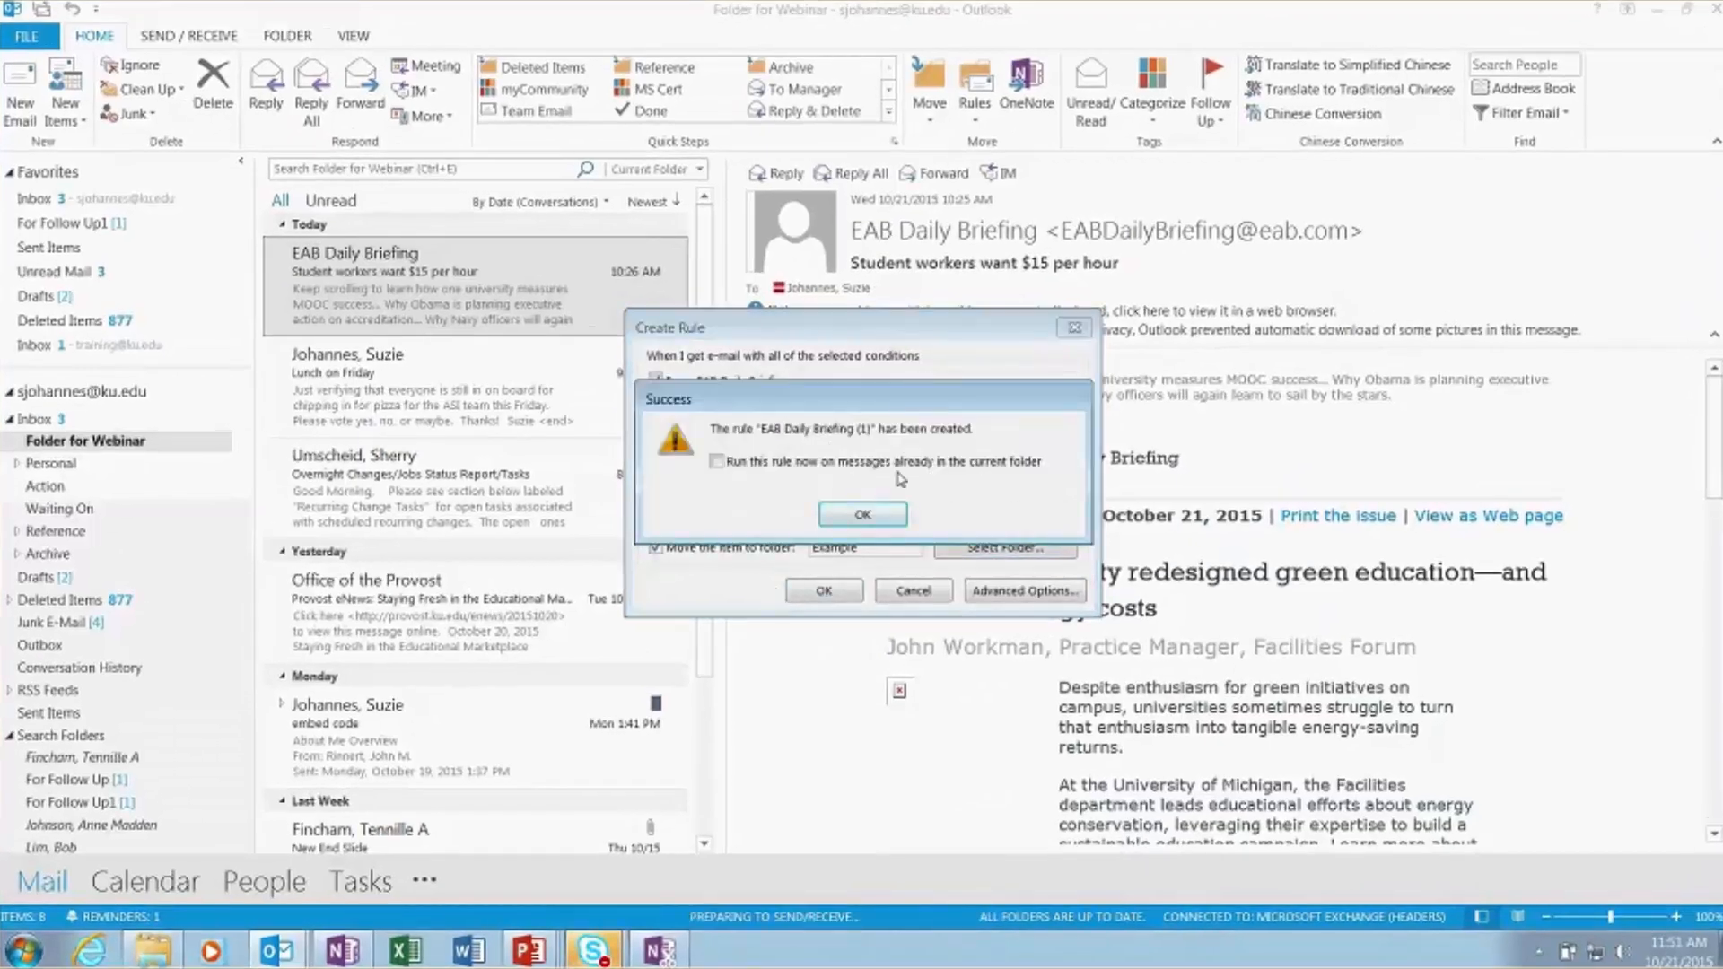
pyautogui.click(718, 463)
pyautogui.press('Return')
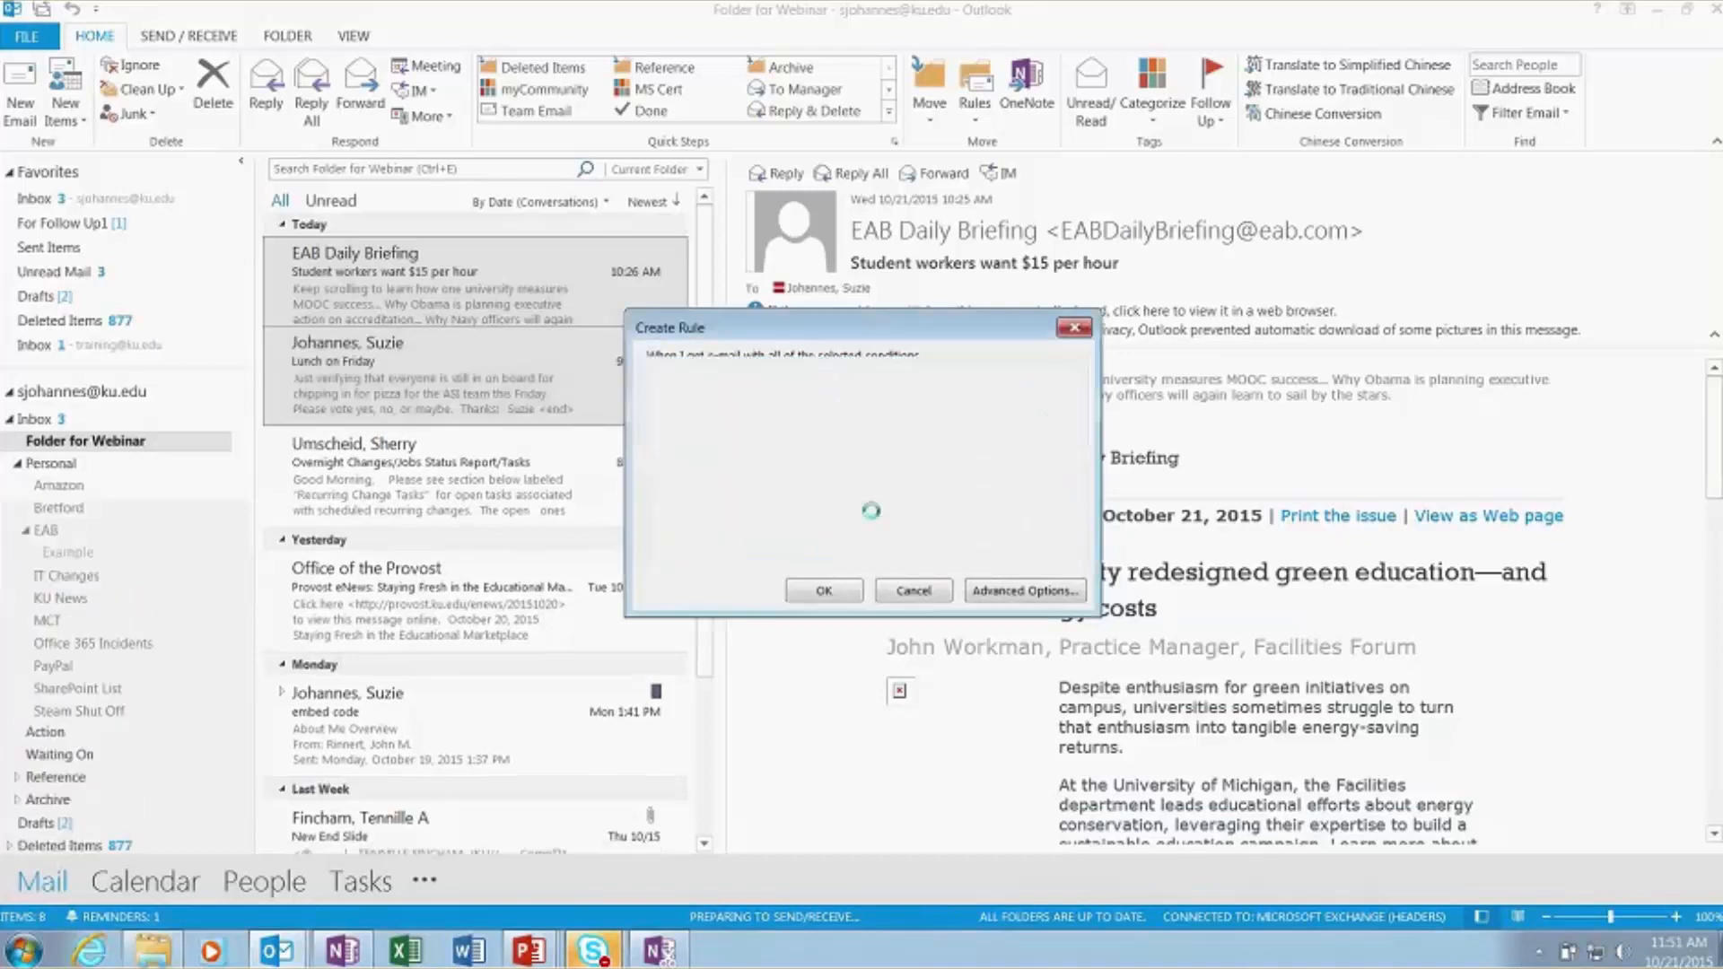
pyautogui.click(126, 551)
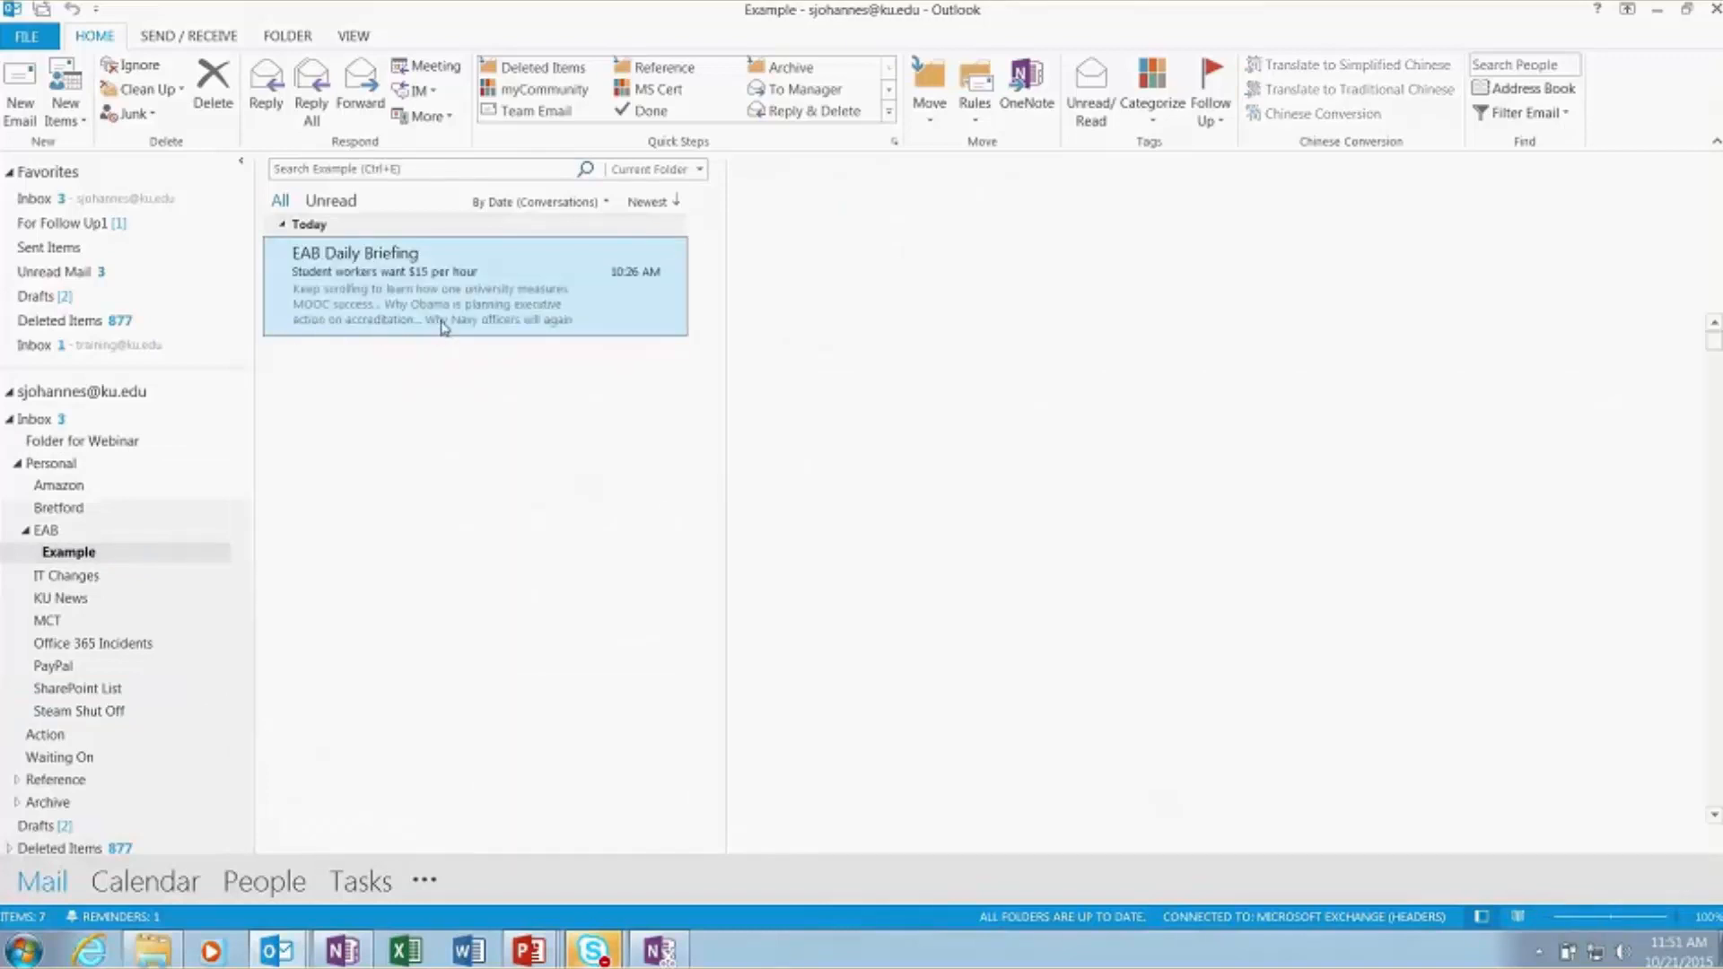
pyautogui.click(436, 323)
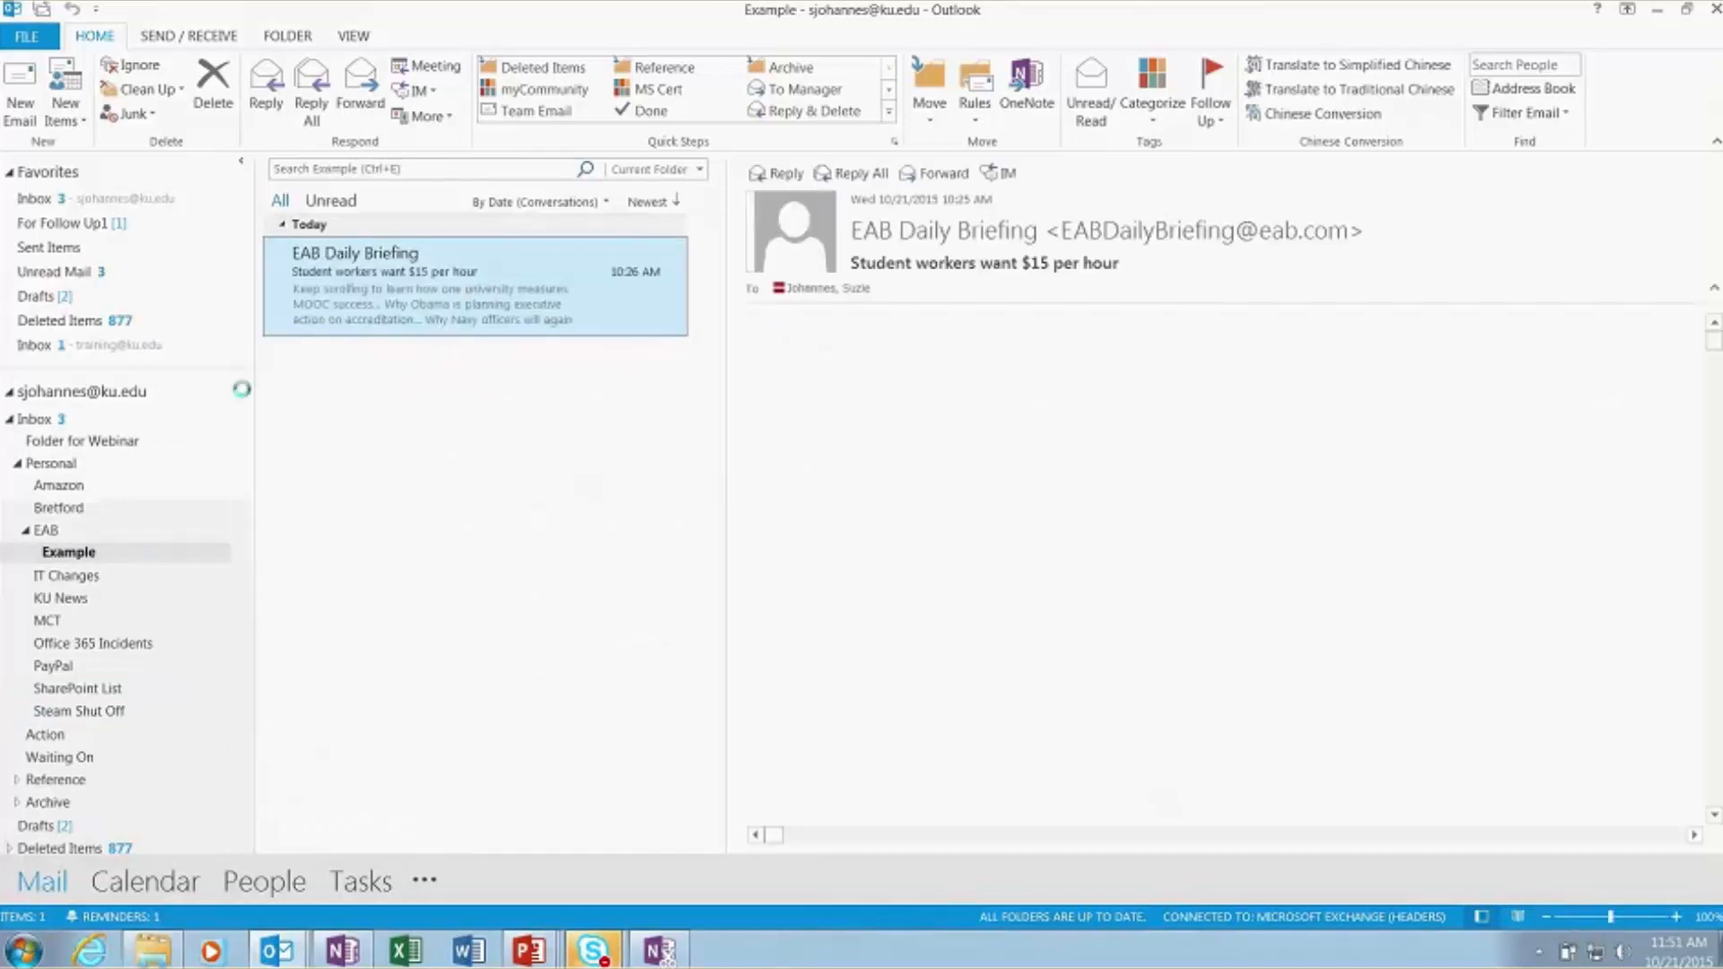
# Return to Folder for Webinar and look through its remaining messages
pyautogui.click(169, 448)
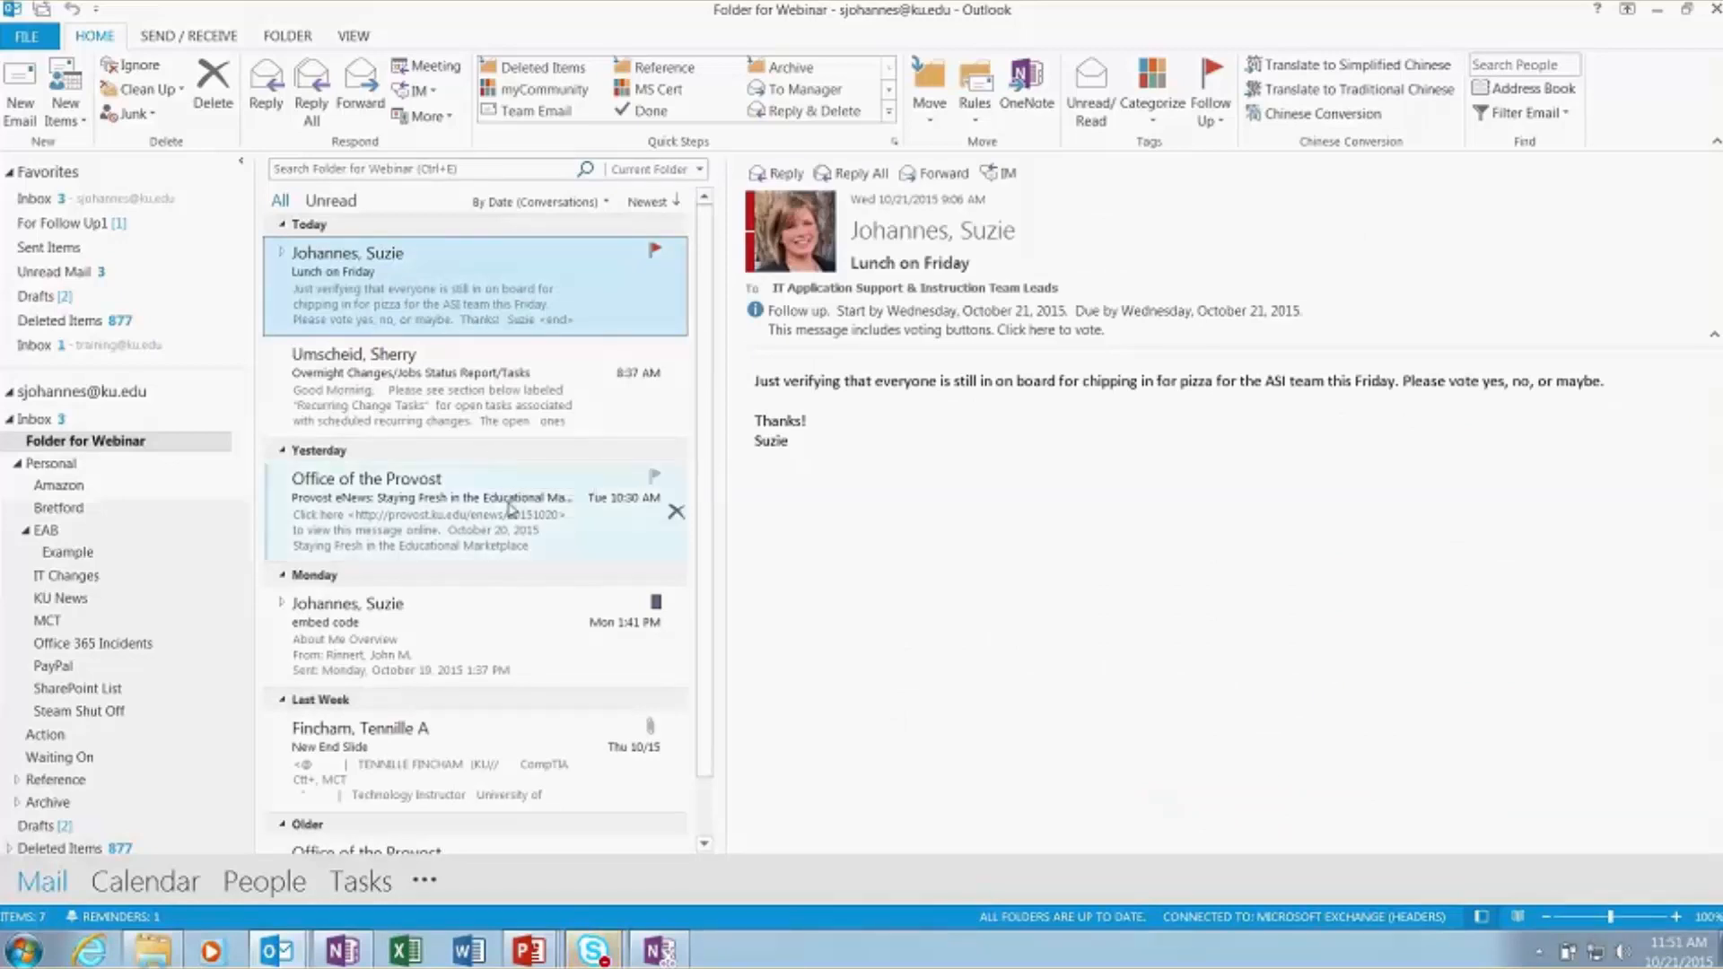
pyautogui.scroll(-1, 518, 425)
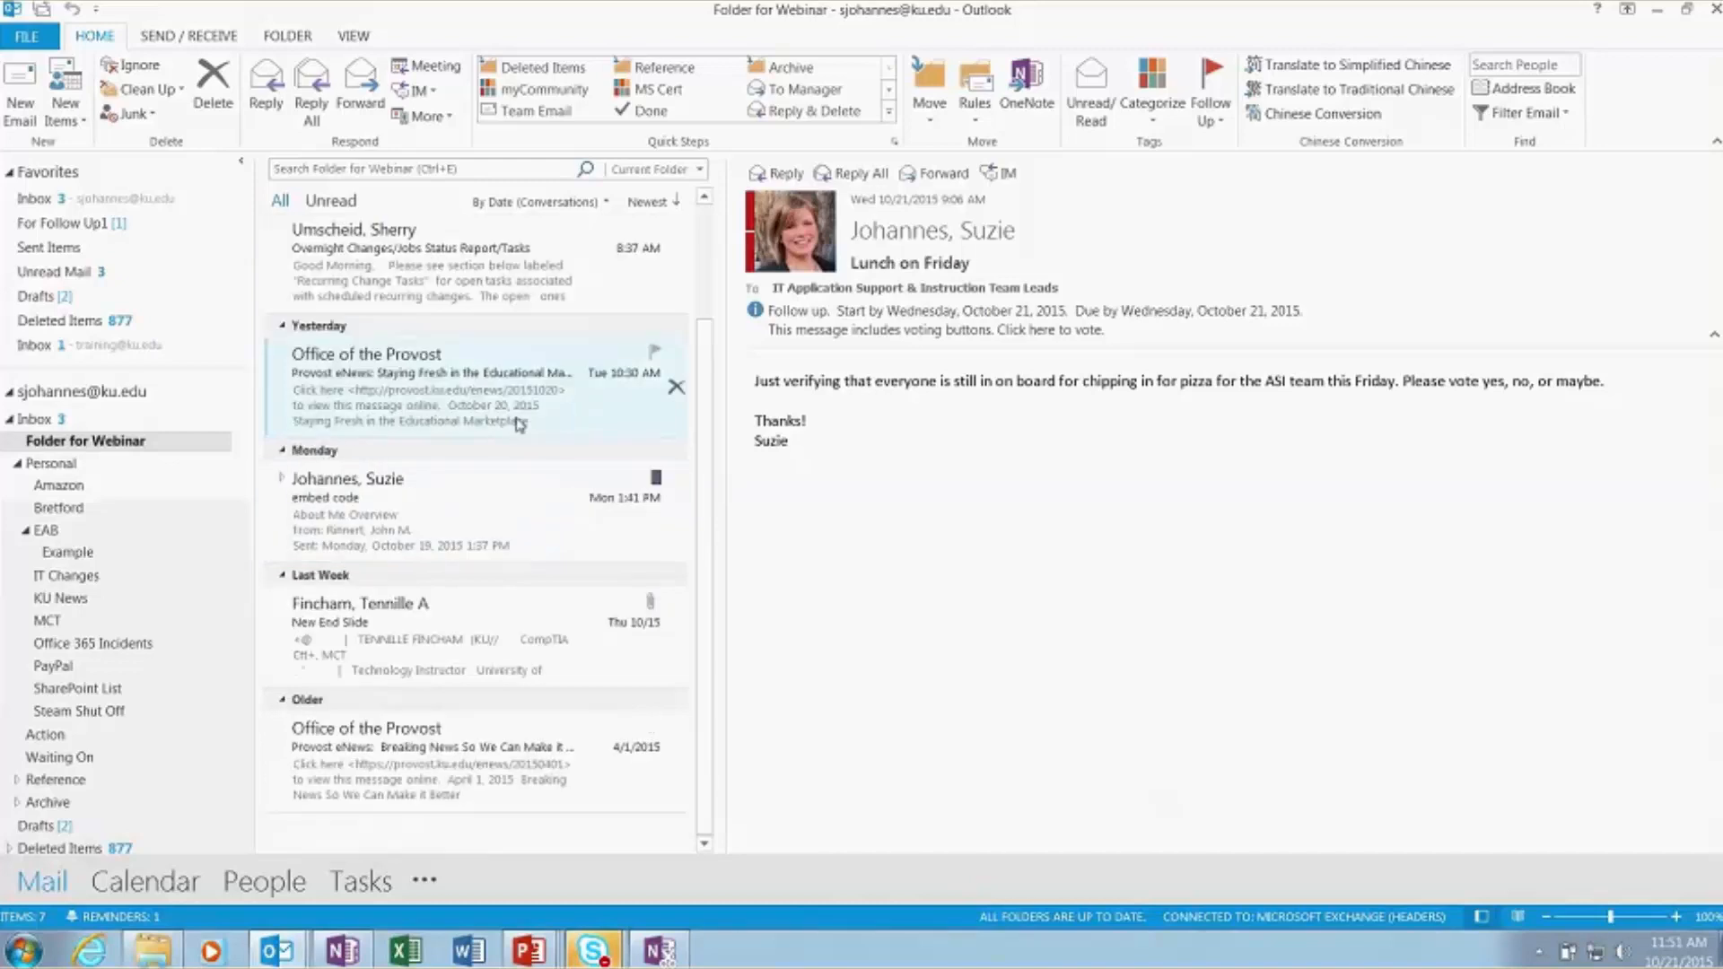
pyautogui.scroll(1, 530, 435)
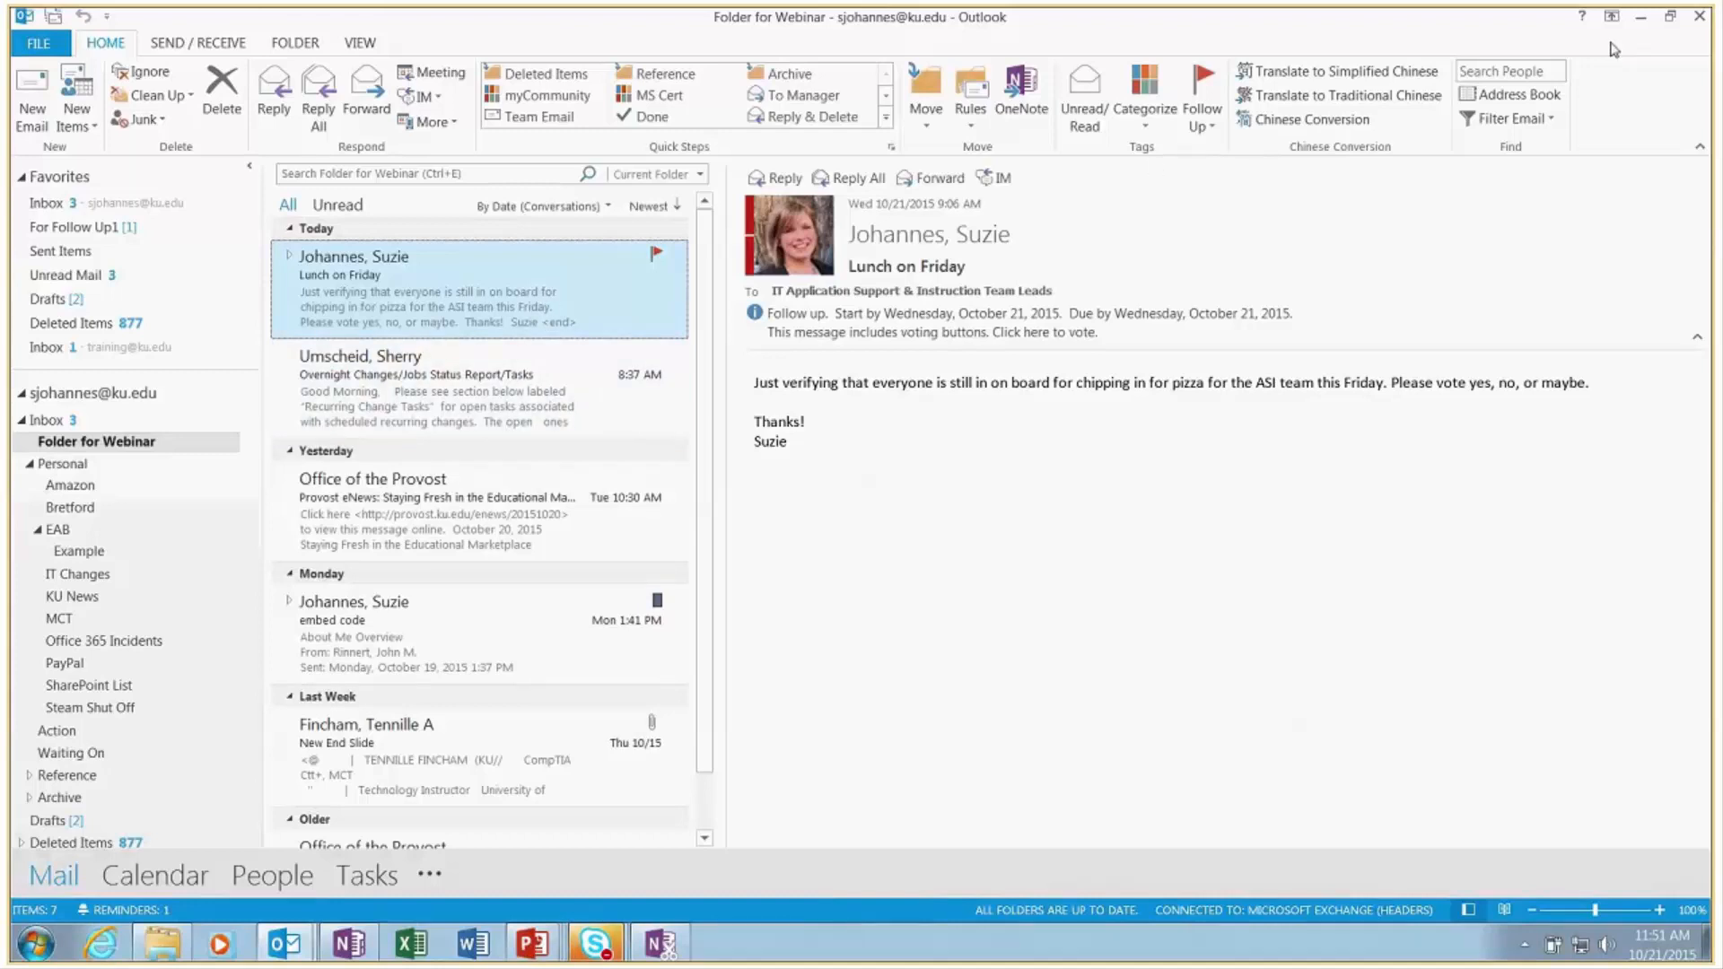
# Minimize Outlook and switch to the PowerPoint slide show at the "Delete it" slide
pyautogui.click(1641, 17)
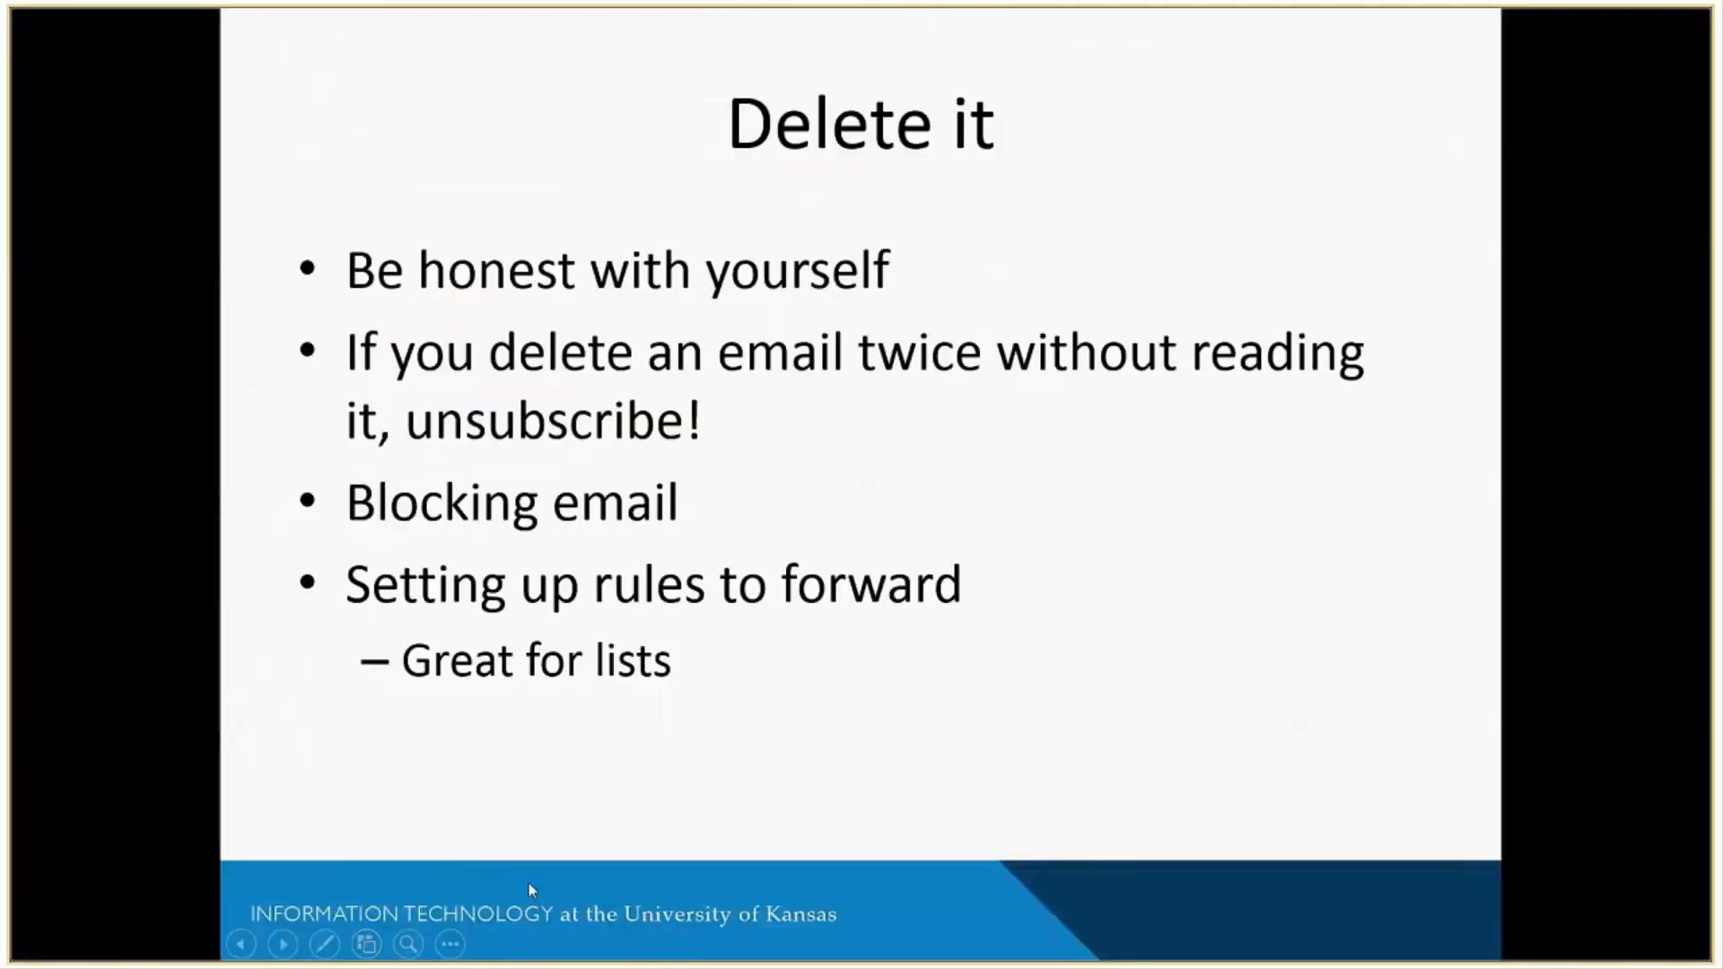
pyautogui.press('super')
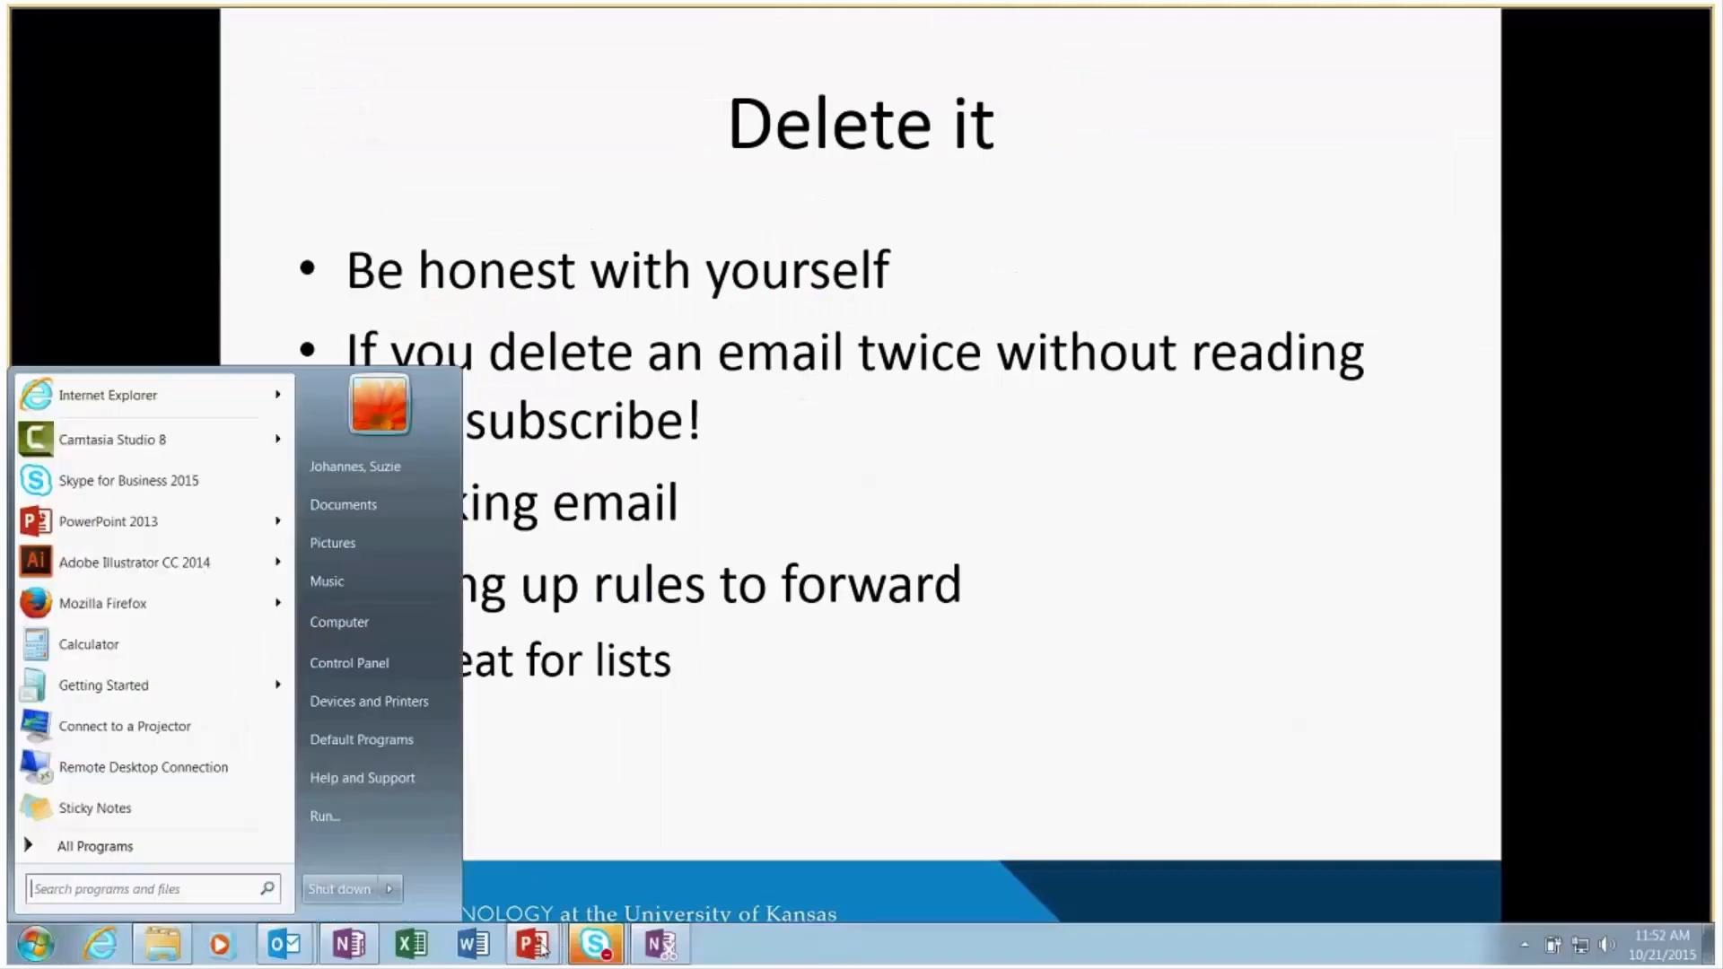
pyautogui.click(532, 944)
pyautogui.click(549, 868)
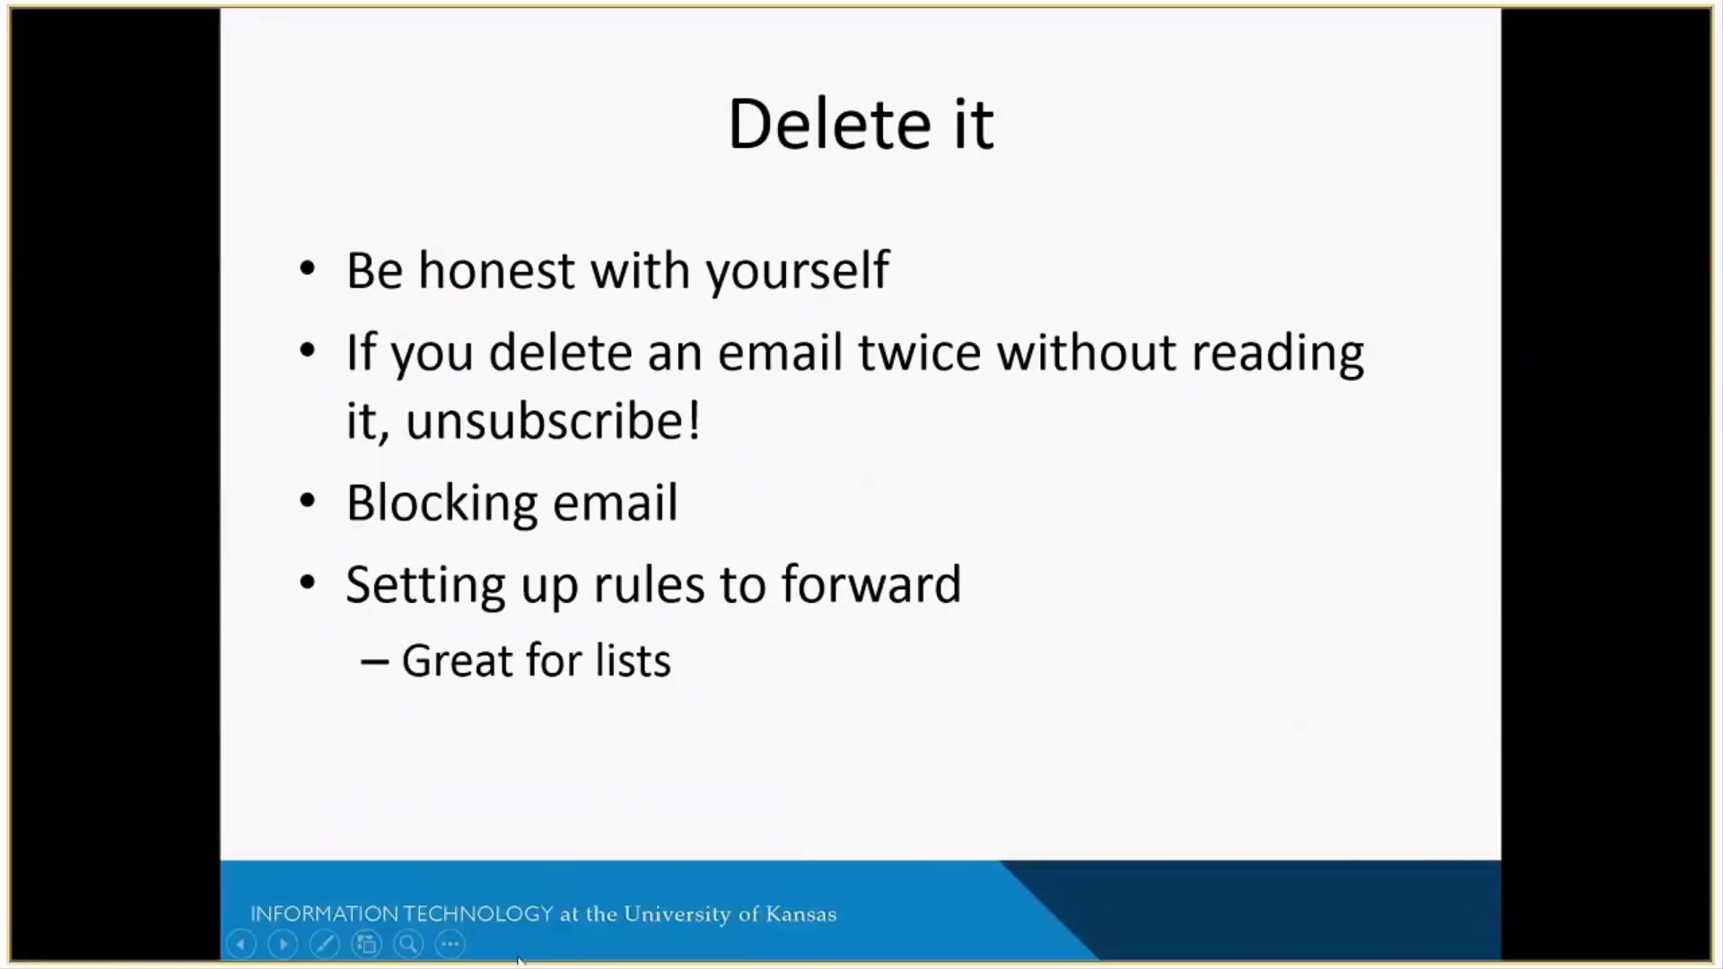
# Switch to the Quick Learn meeting window in Skype for Business to check the participants' chat questions
pyautogui.press('super')
pyautogui.click(593, 955)
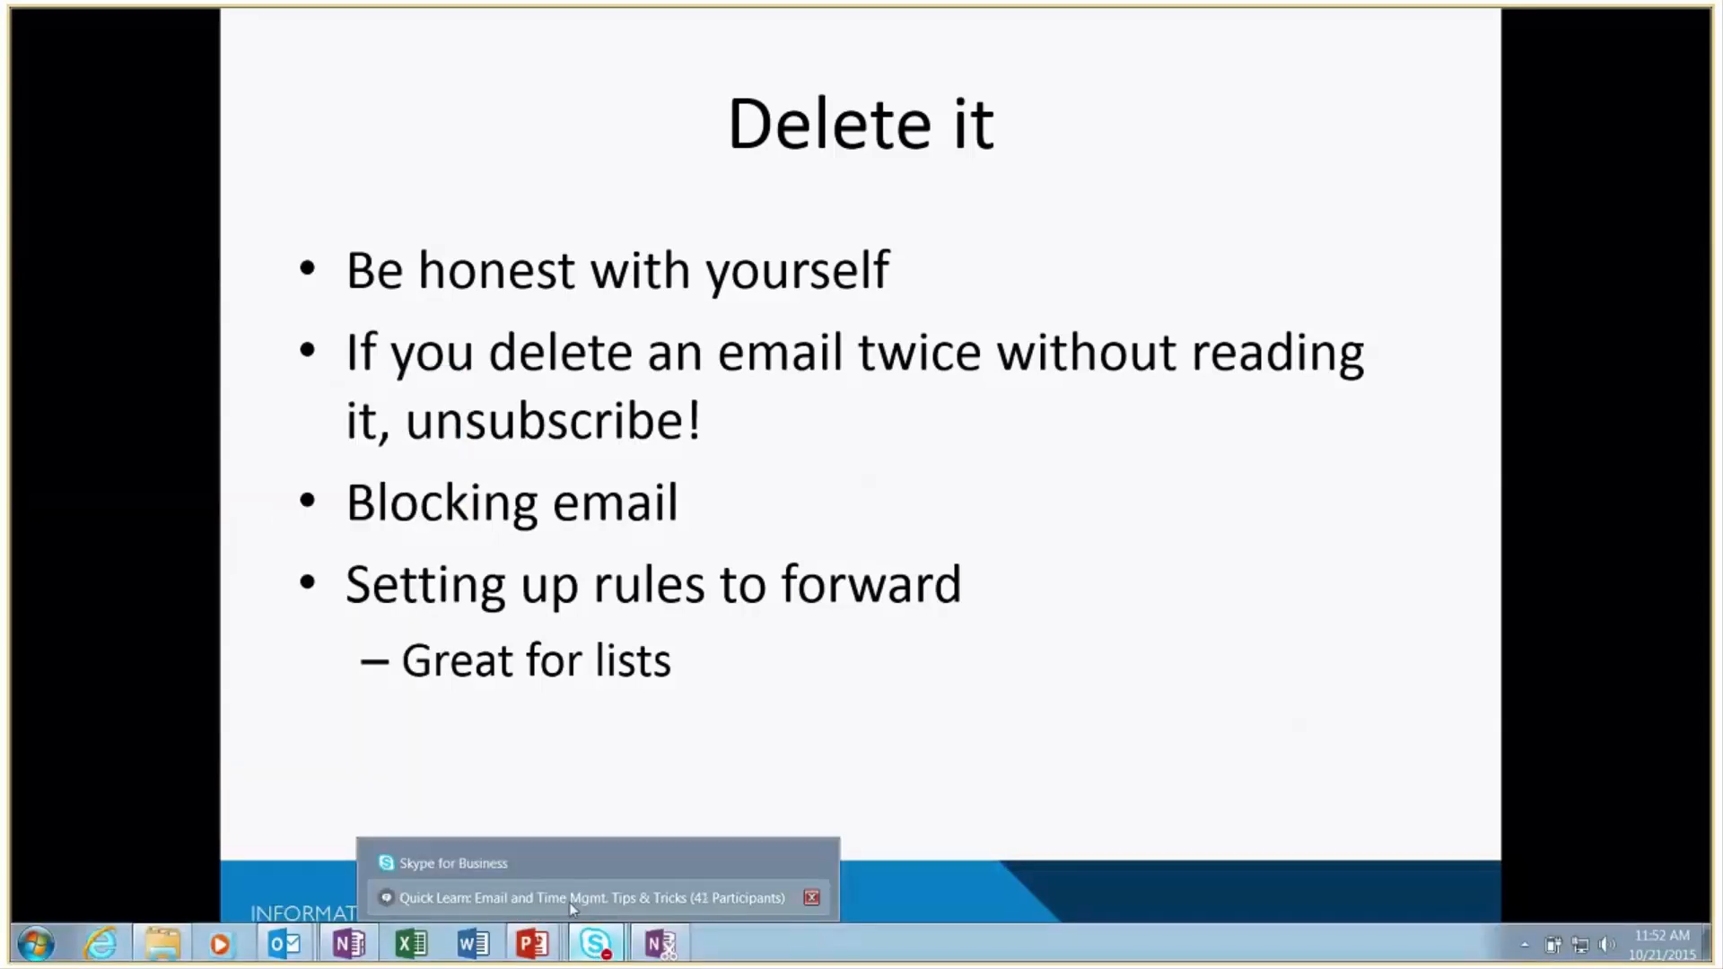
pyautogui.click(571, 899)
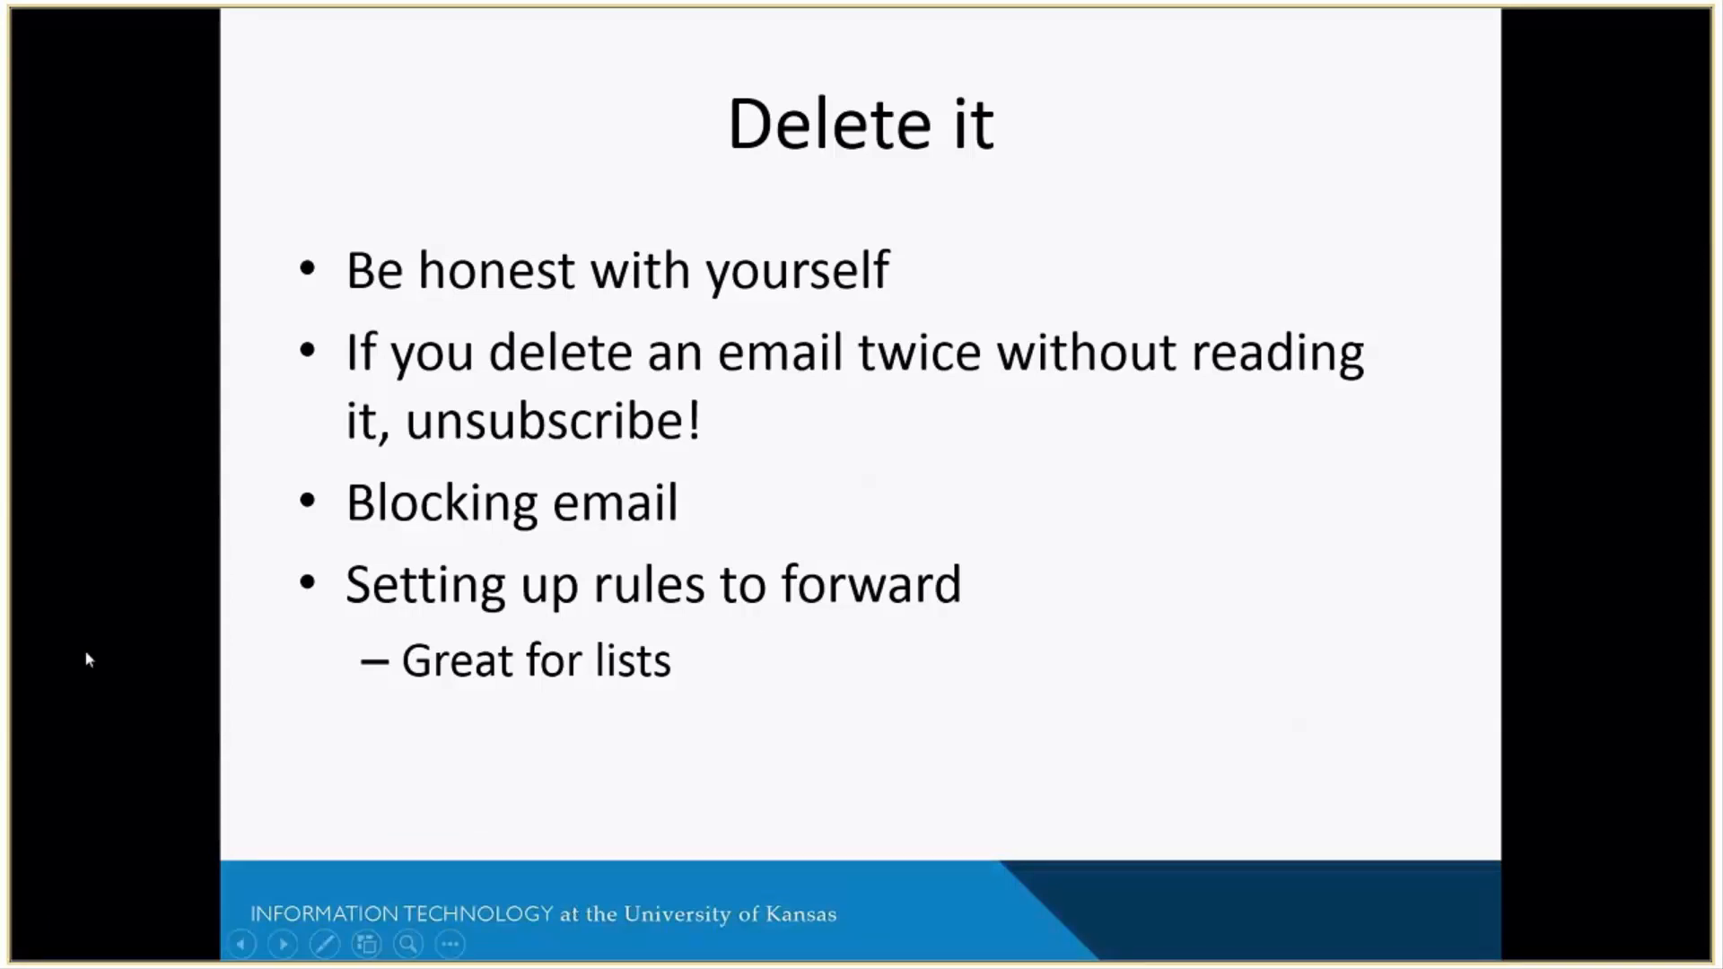
pyautogui.press('super')
pyautogui.click(594, 942)
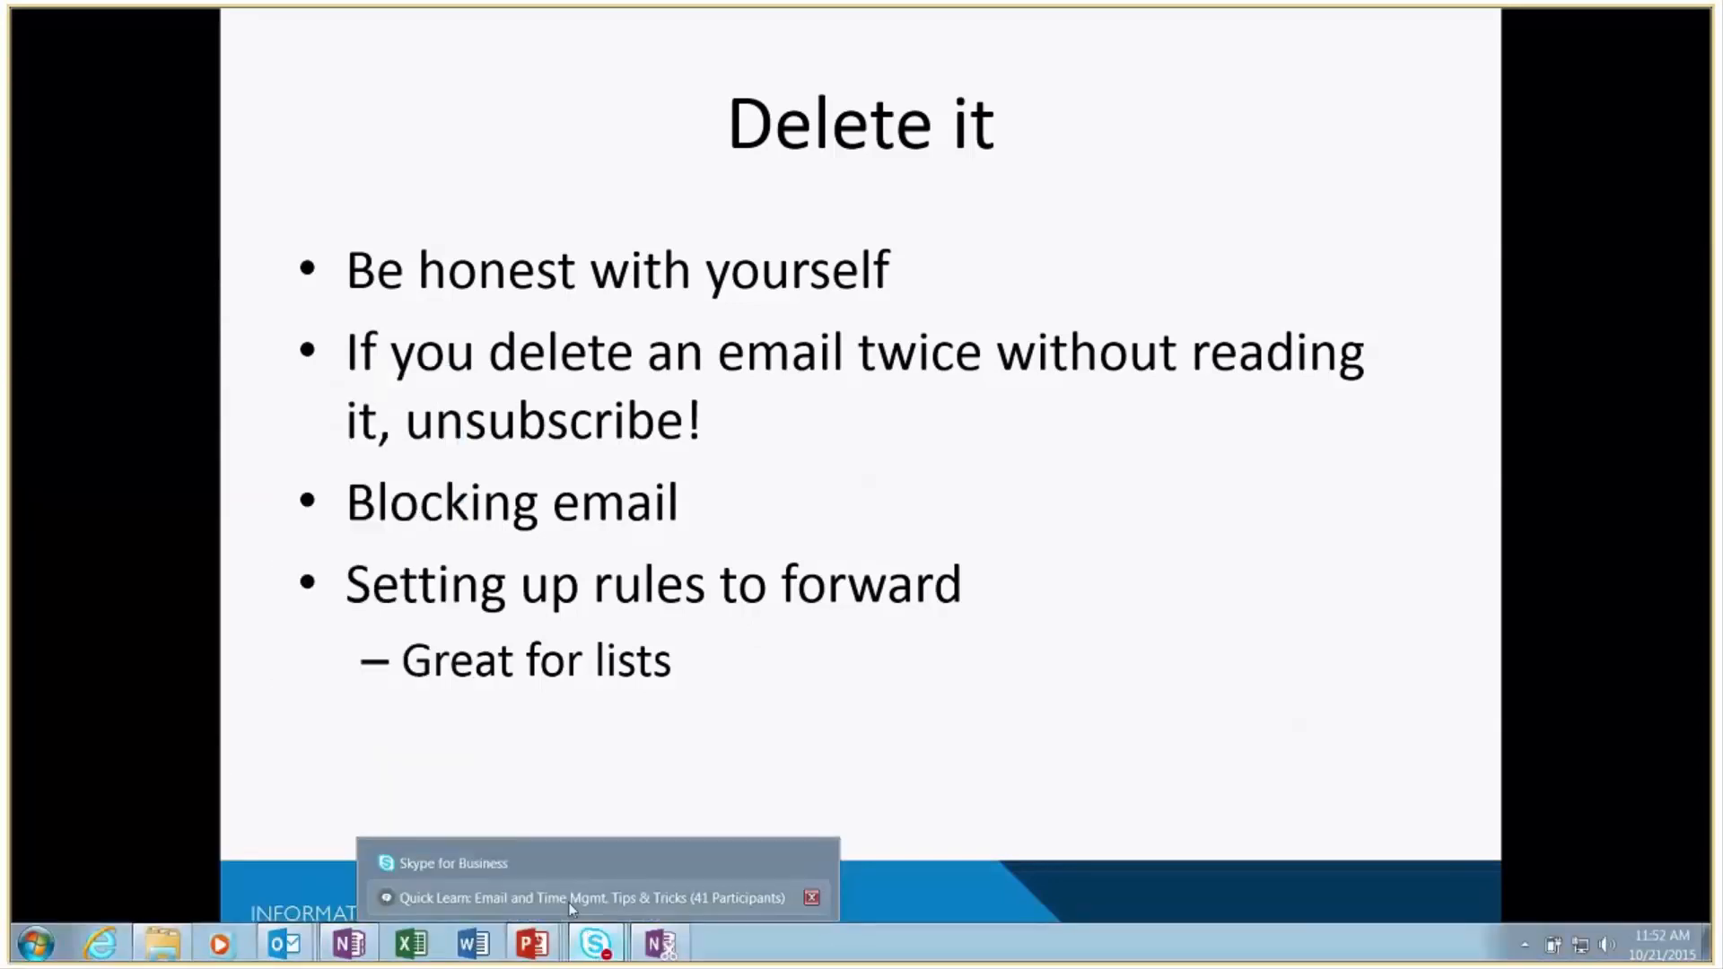
pyautogui.click(569, 892)
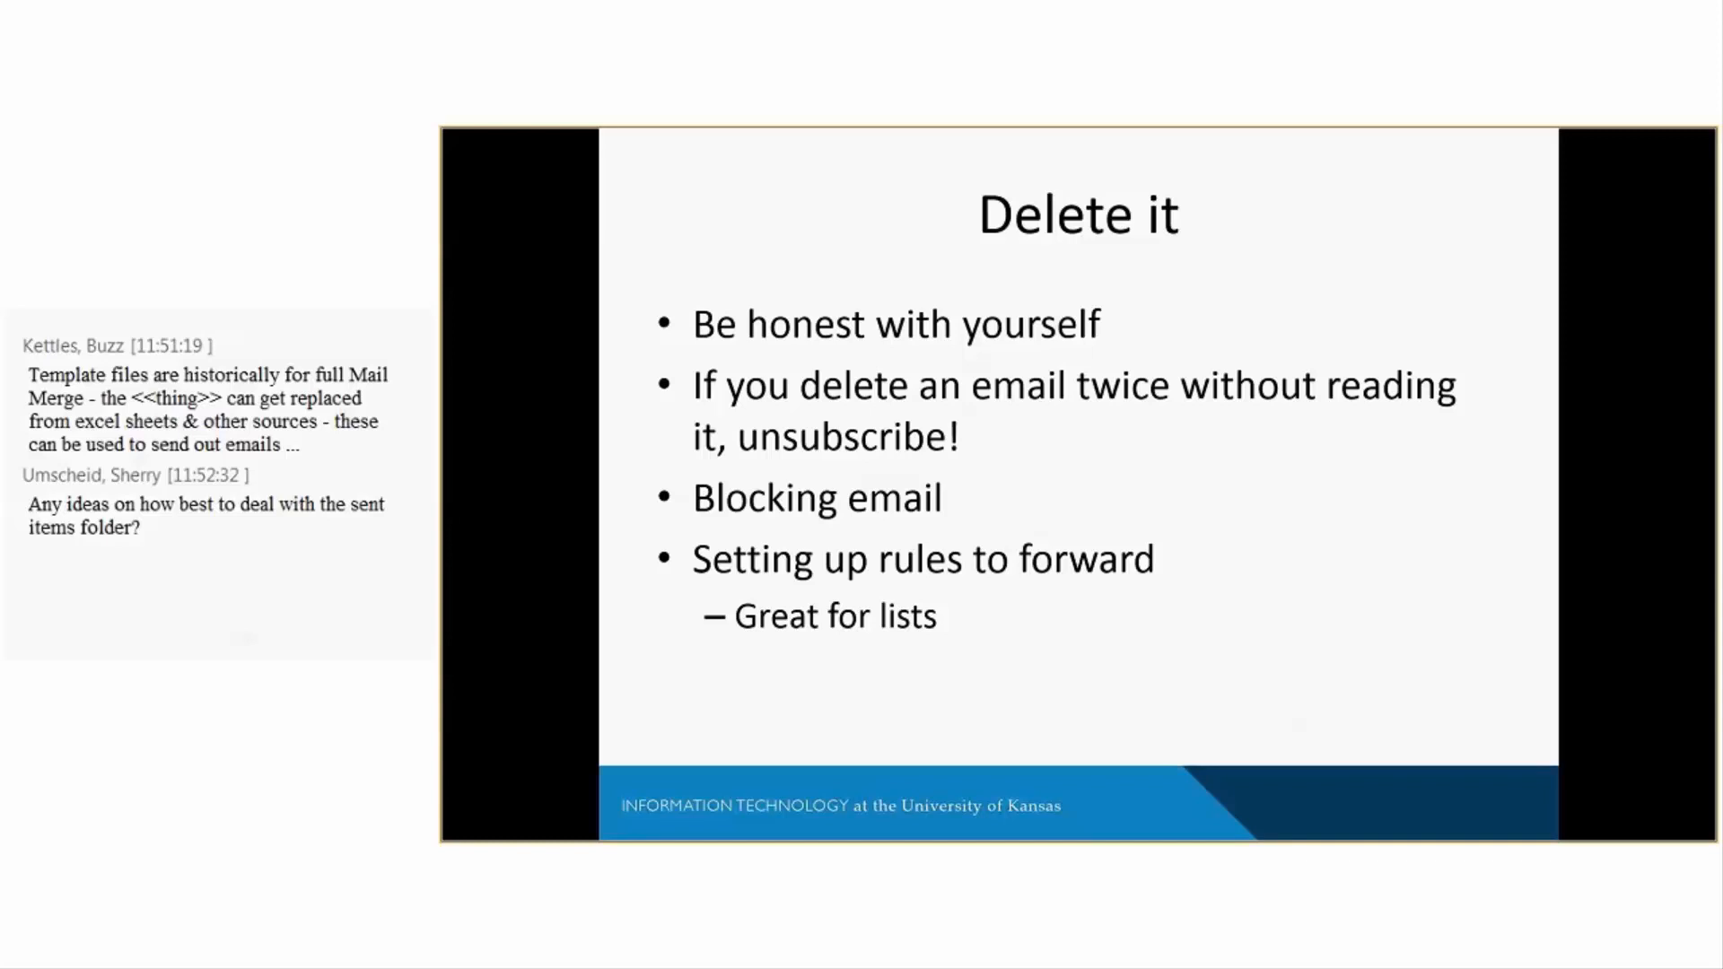
# Switch from the slide show to Outlook and arrange the Folder for Webinar messages by Size
pyautogui.press('super')
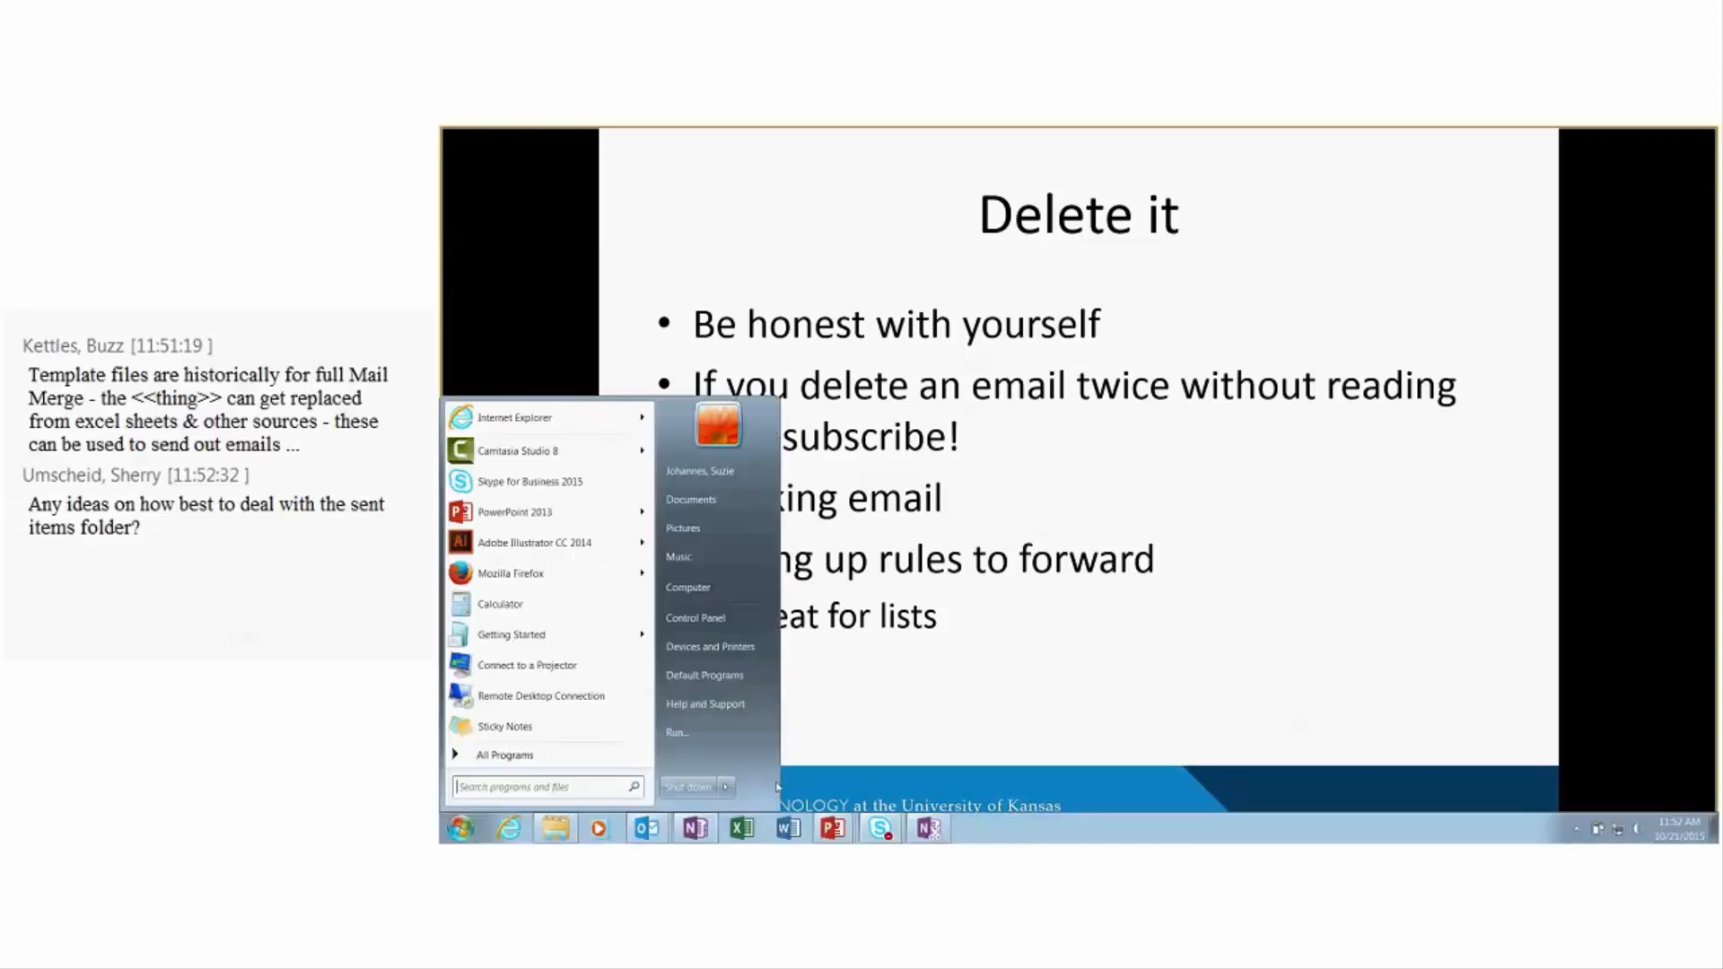
pyautogui.click(657, 825)
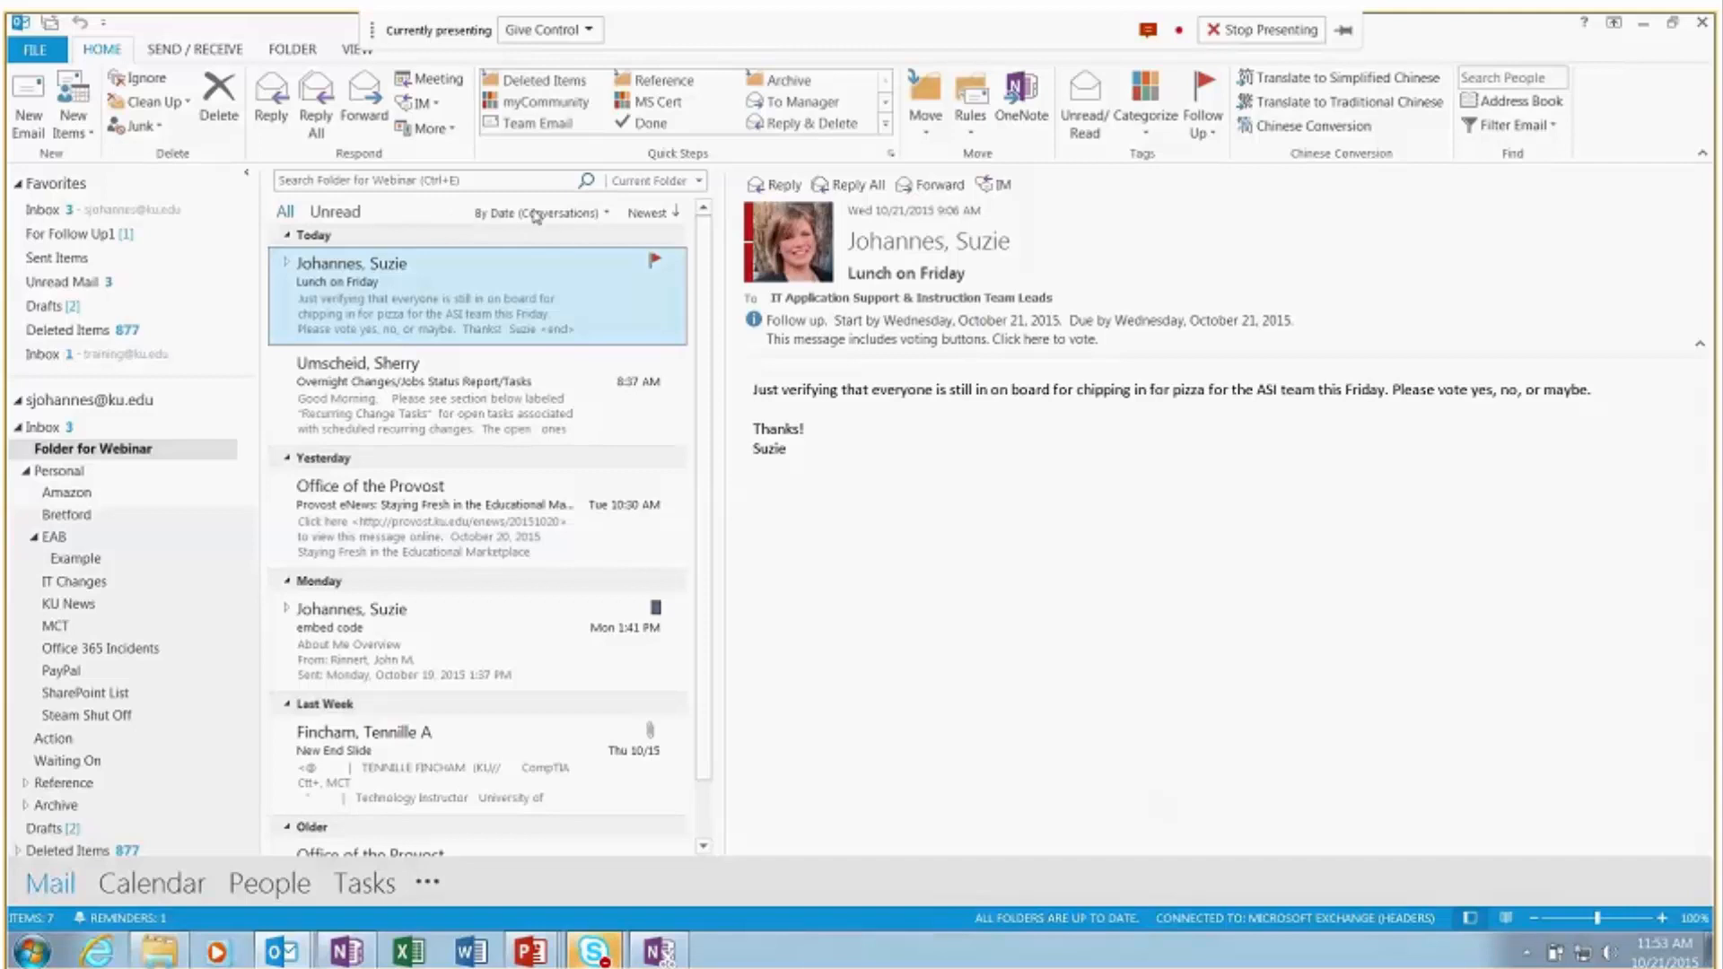
pyautogui.click(570, 215)
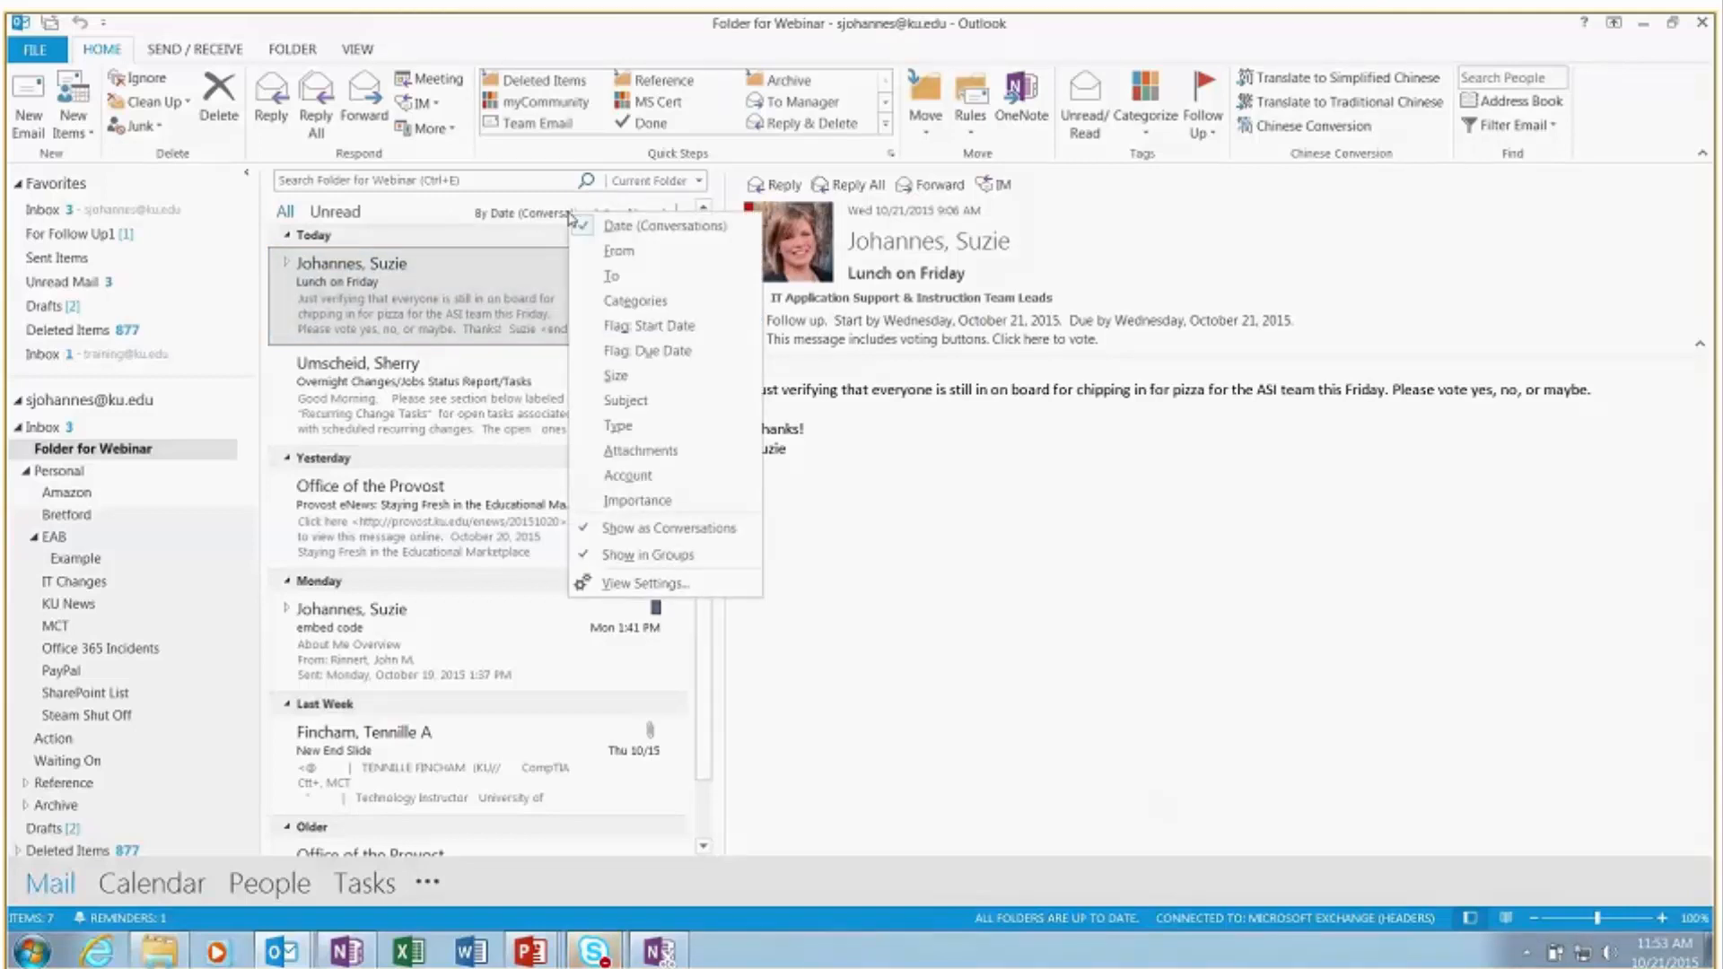
pyautogui.click(615, 375)
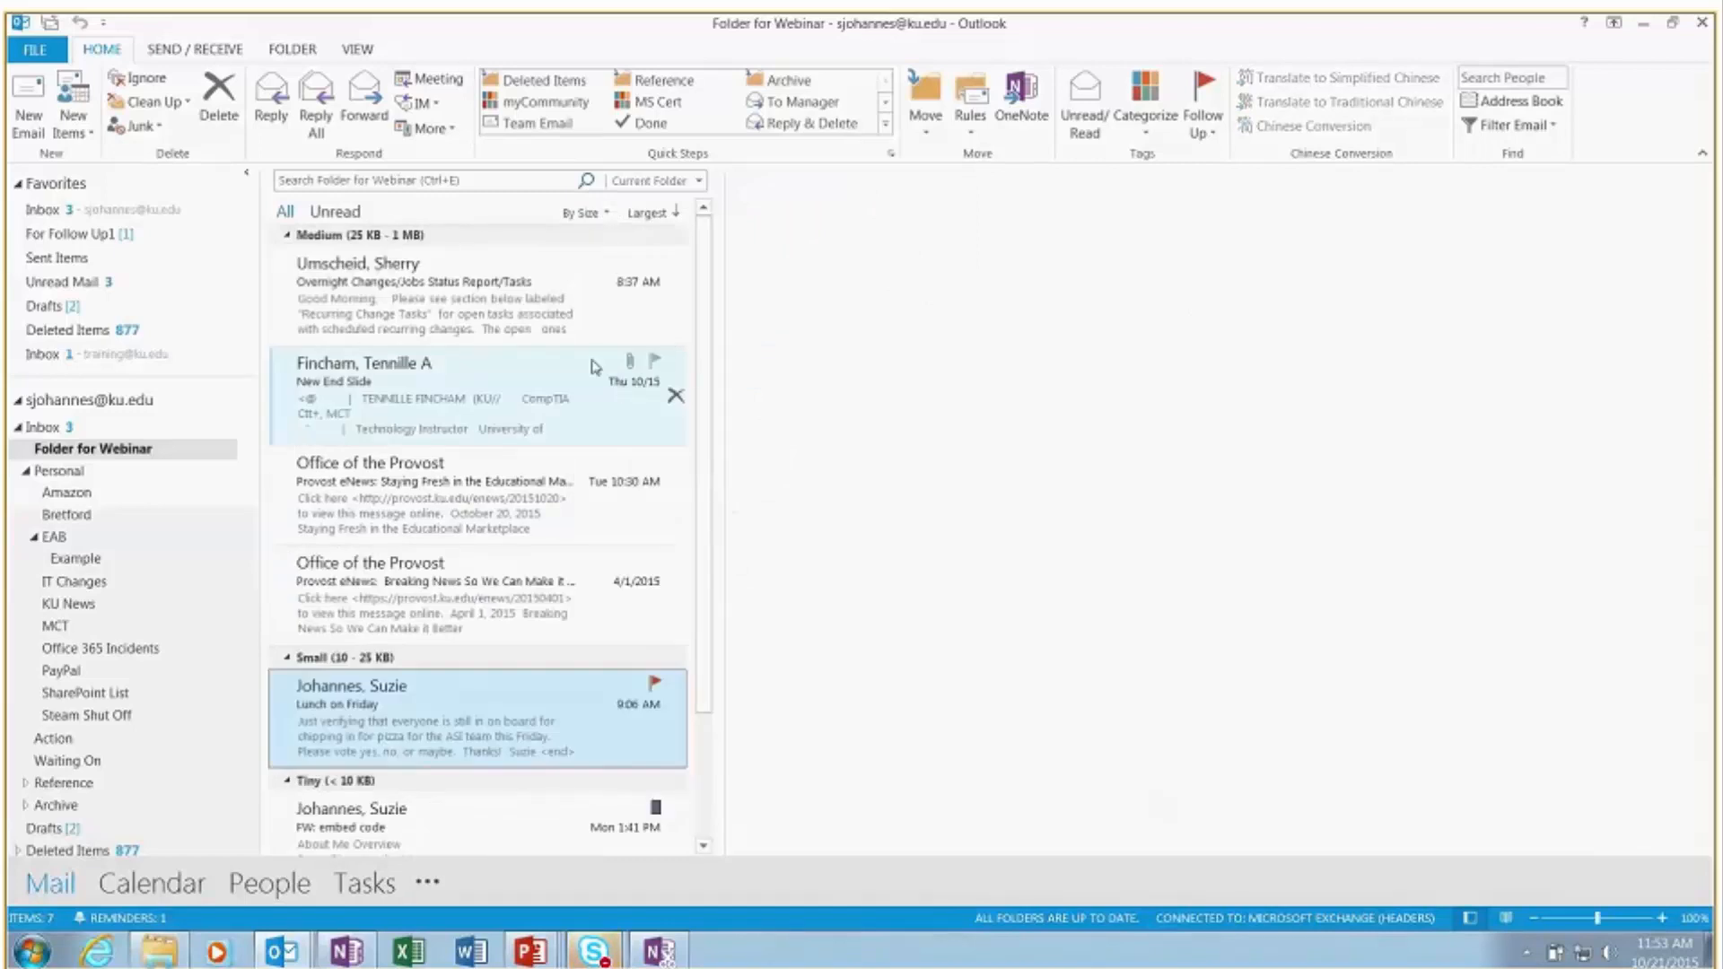
# Collapse the Medium, Small and Tiny size groups in the Folder for Webinar message list
pyautogui.click(287, 236)
pyautogui.click(288, 258)
pyautogui.click(287, 282)
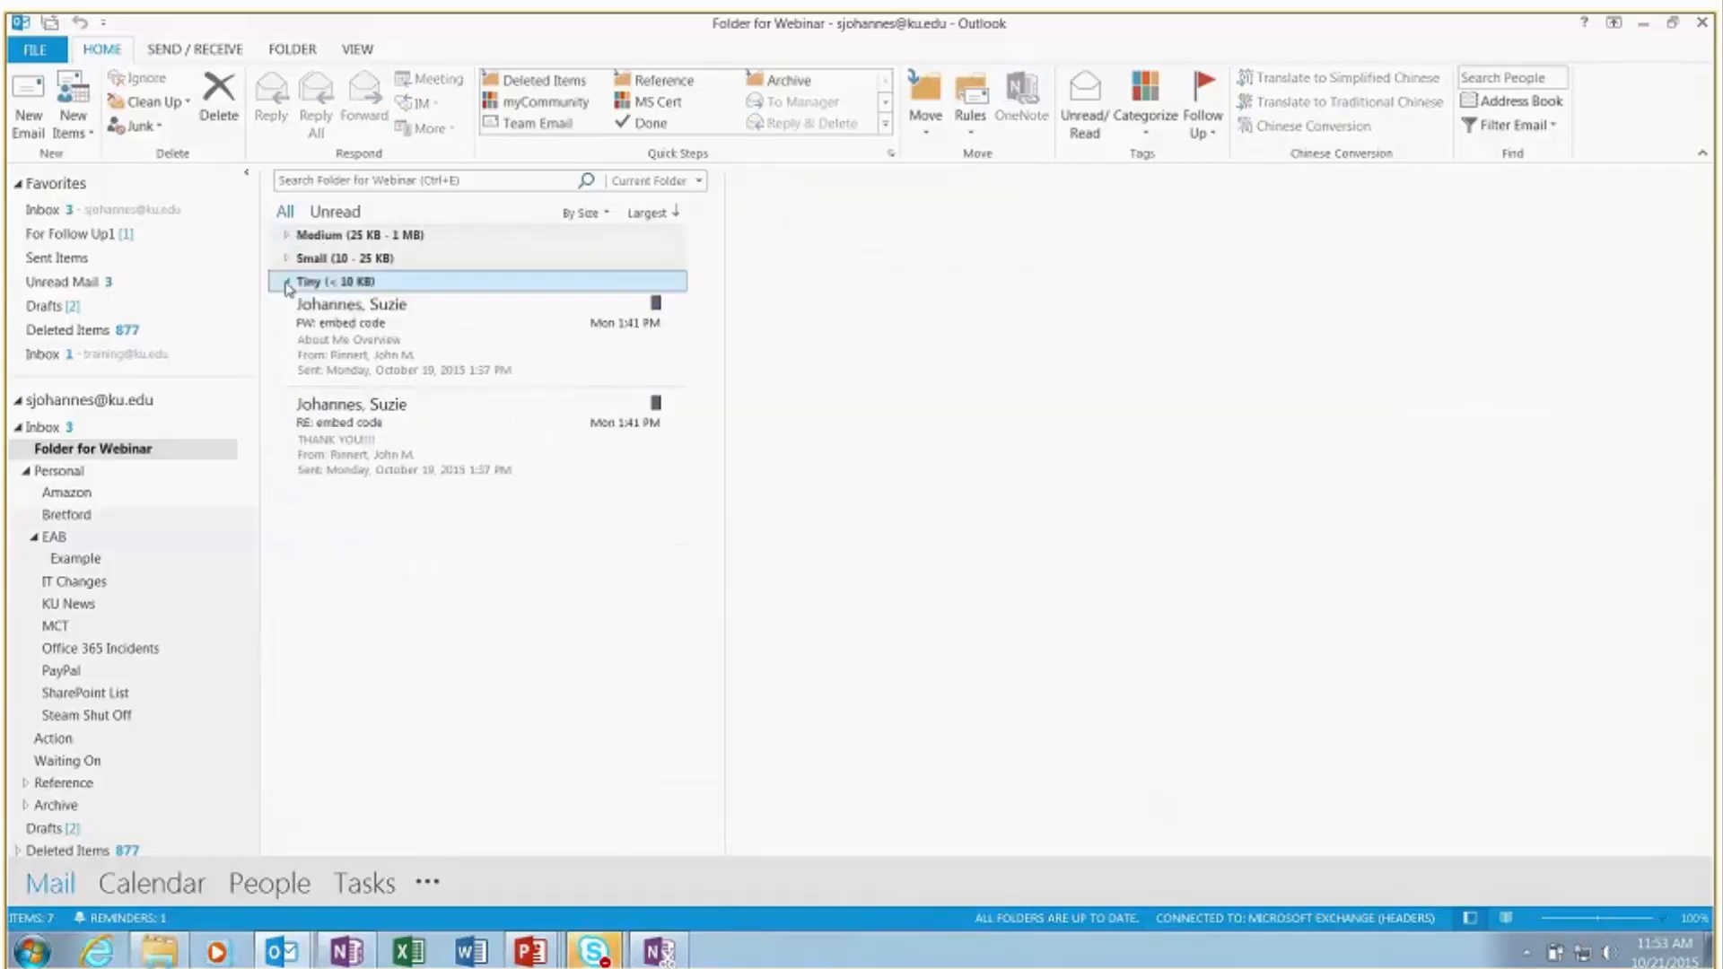
# Expand the three size groups again and arrange the messages by Date (Conversations)
pyautogui.click(288, 282)
pyautogui.click(287, 258)
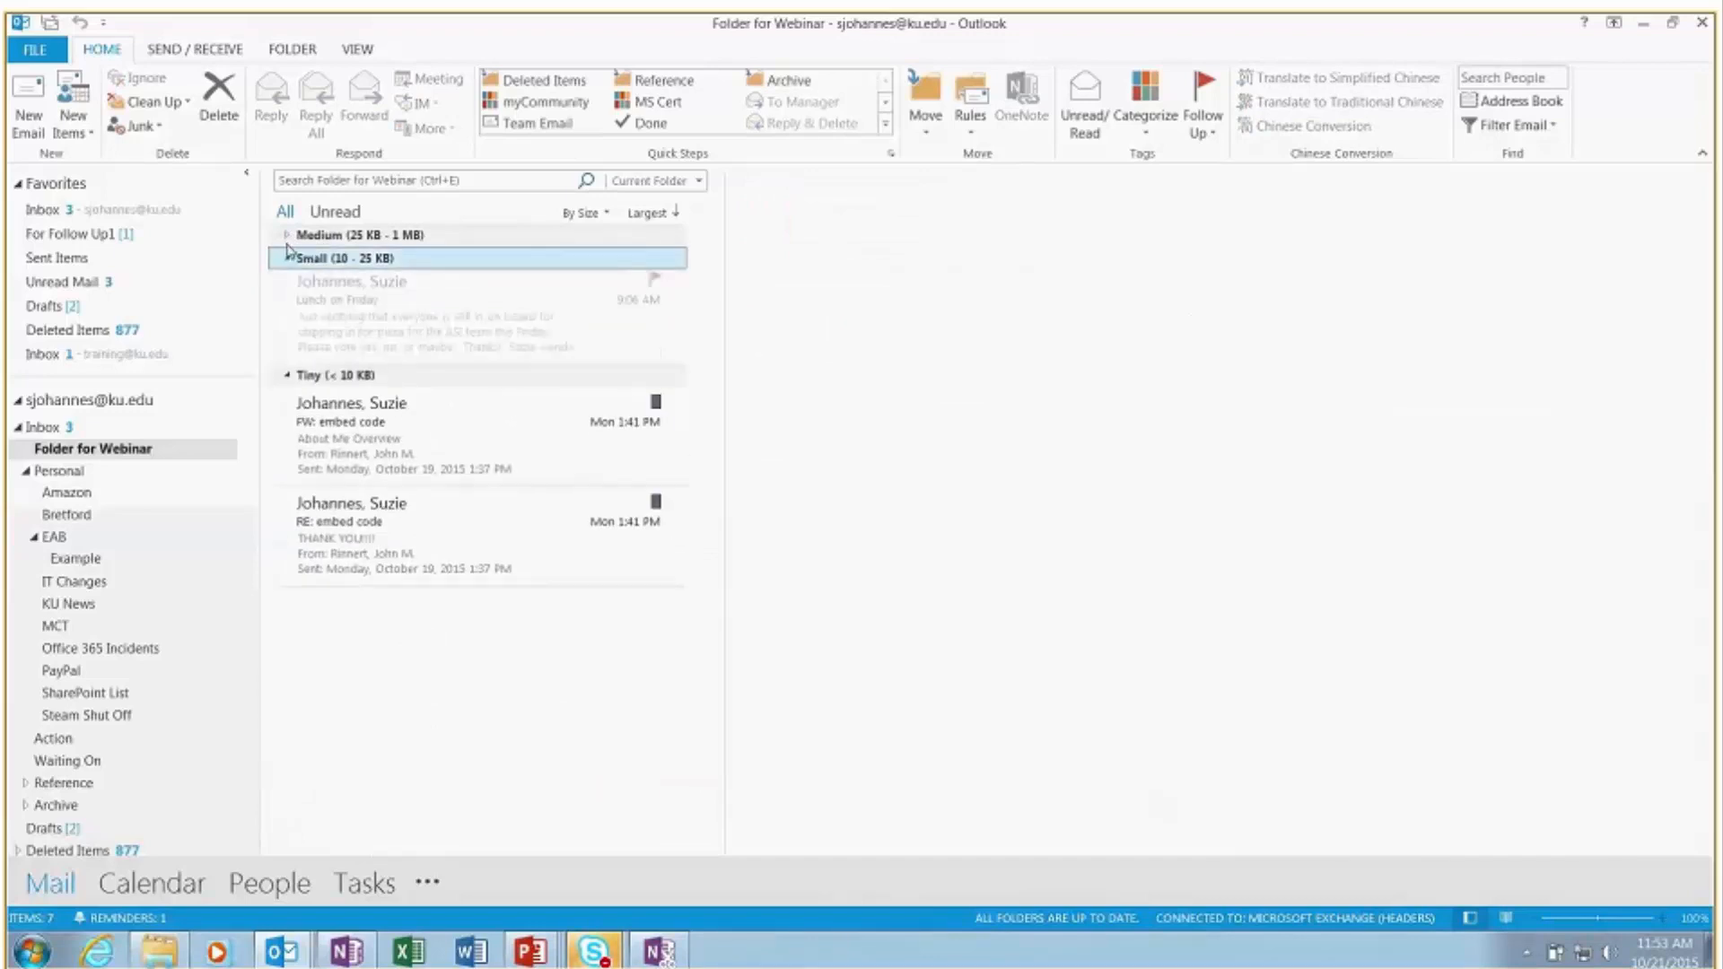
pyautogui.click(287, 235)
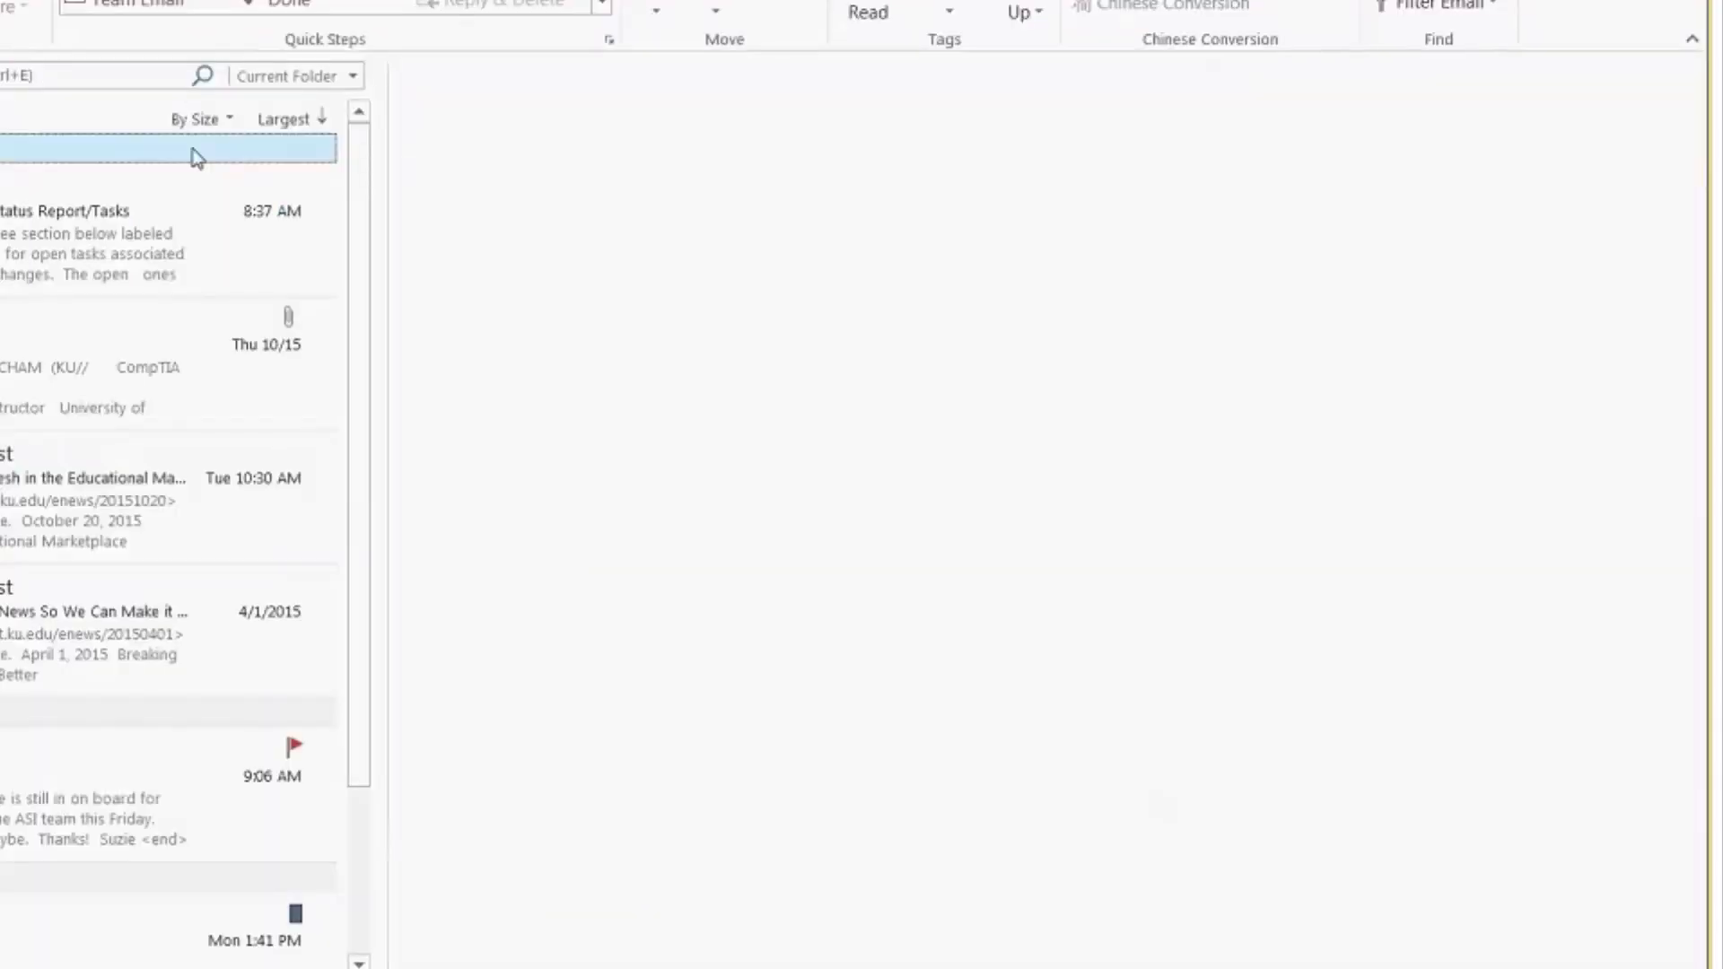
pyautogui.click(212, 118)
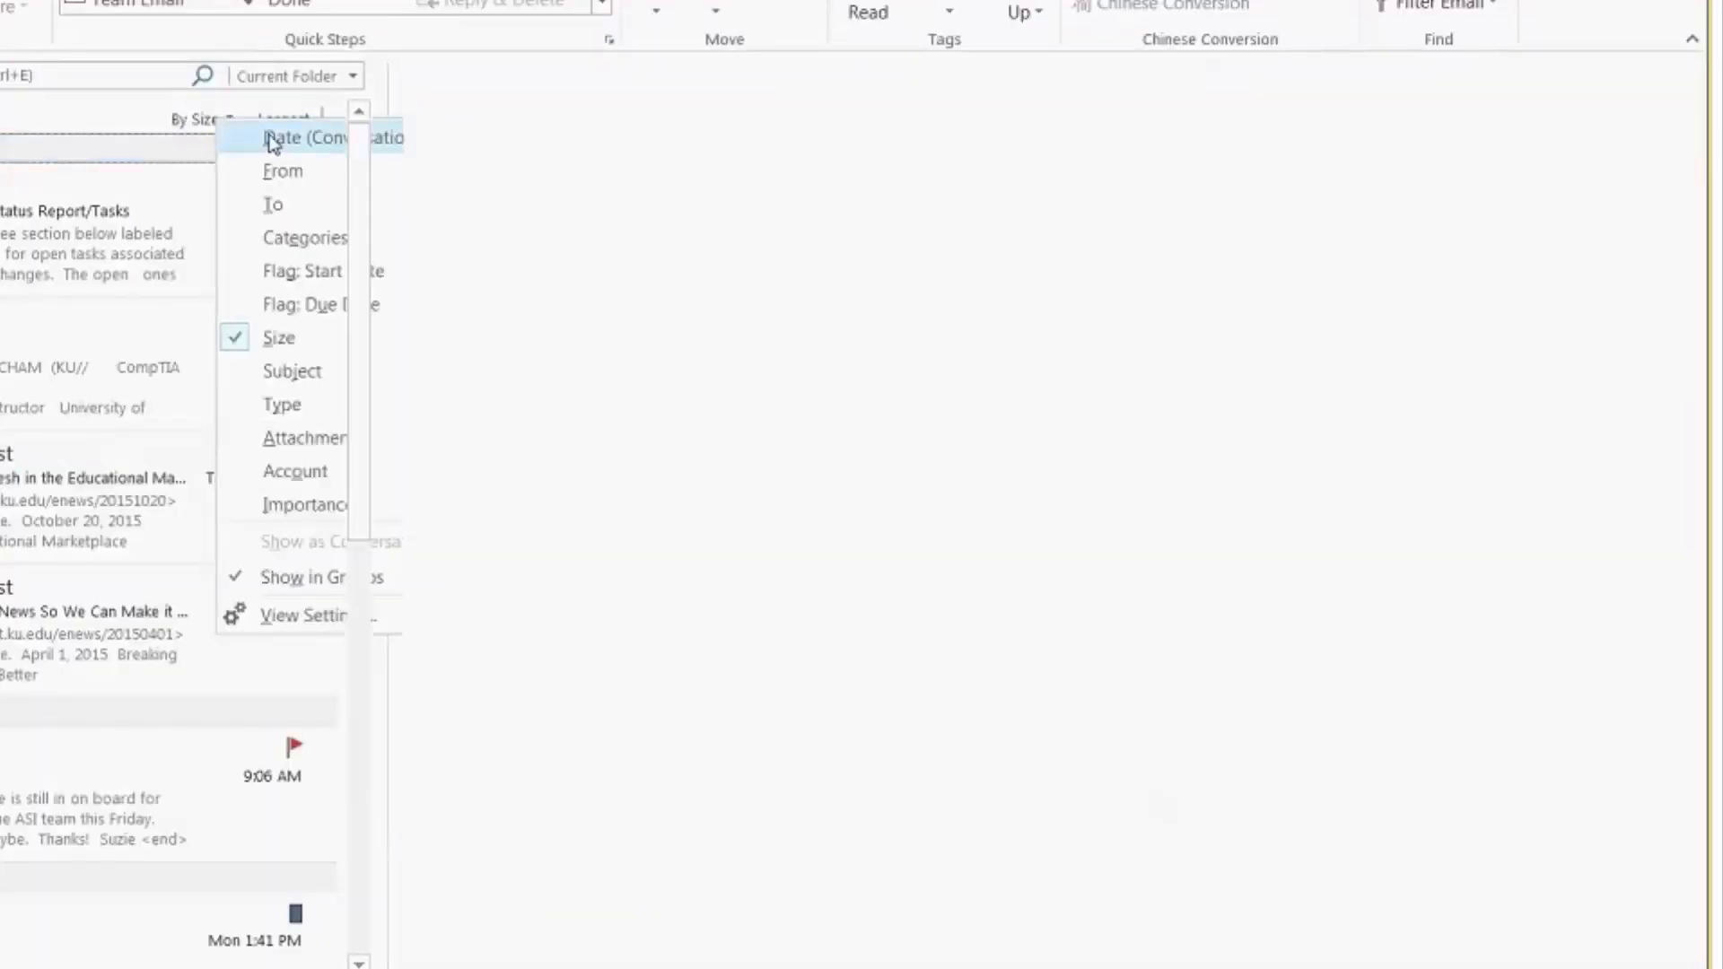
pyautogui.click(273, 138)
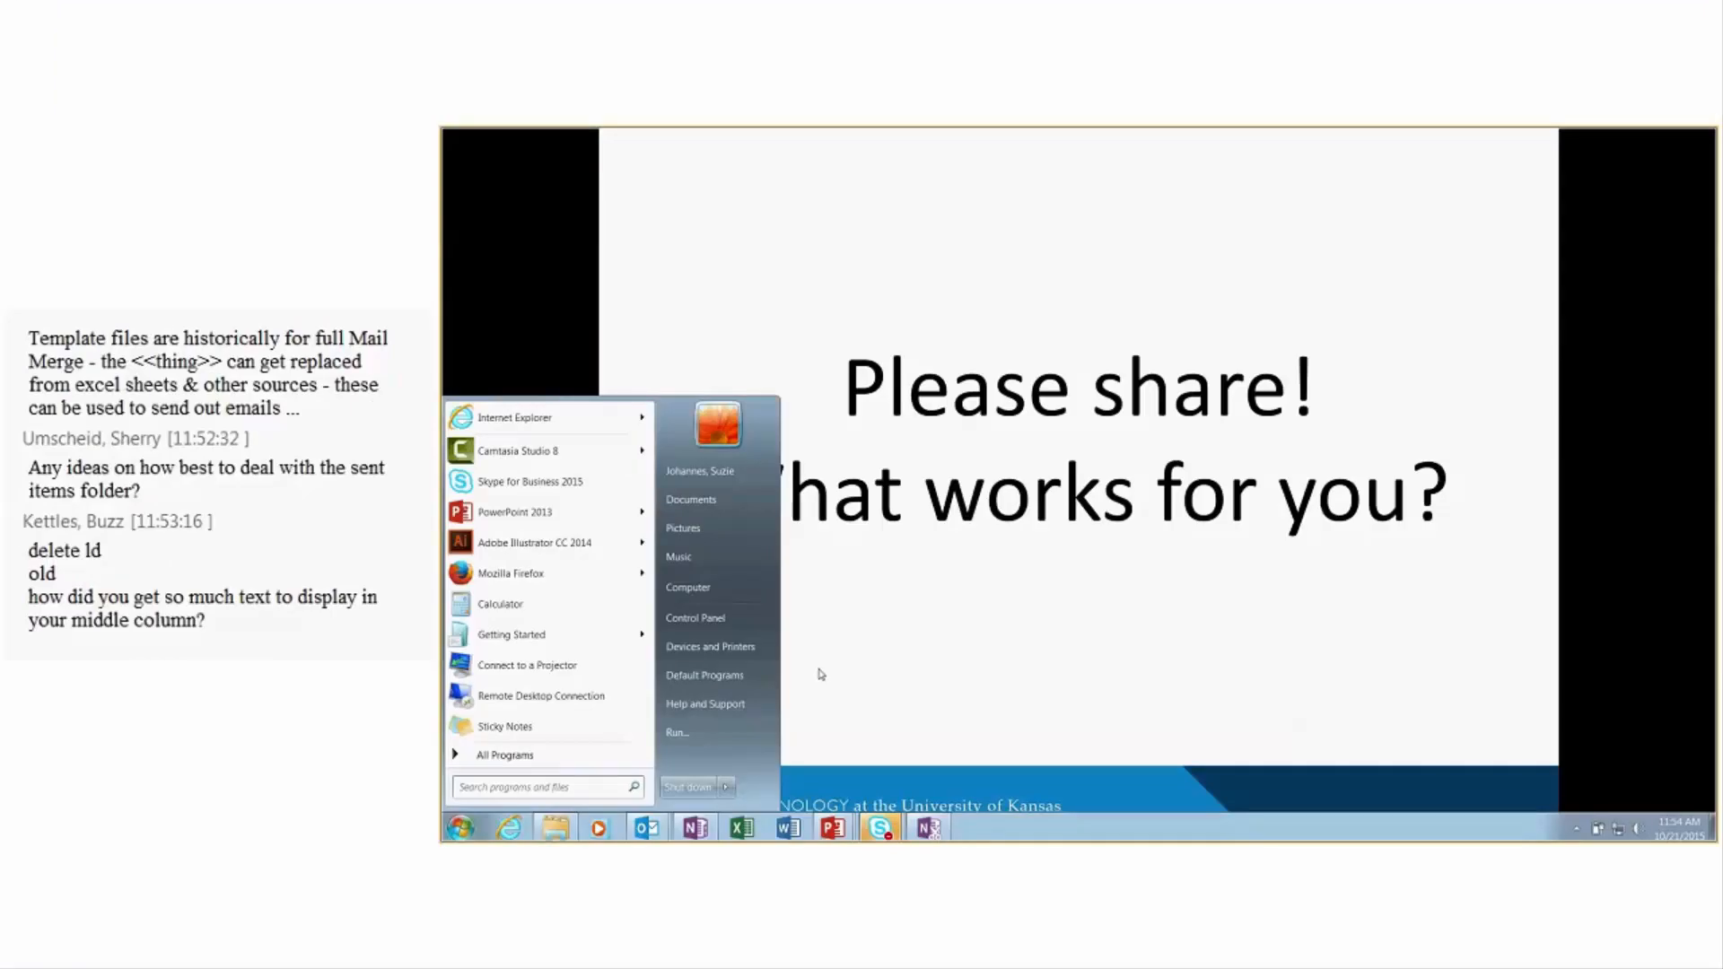
# Switch back to the Folder for Webinar window in Outlook and turn the Reading Pane off
pyautogui.click(678, 830)
pyautogui.click(656, 833)
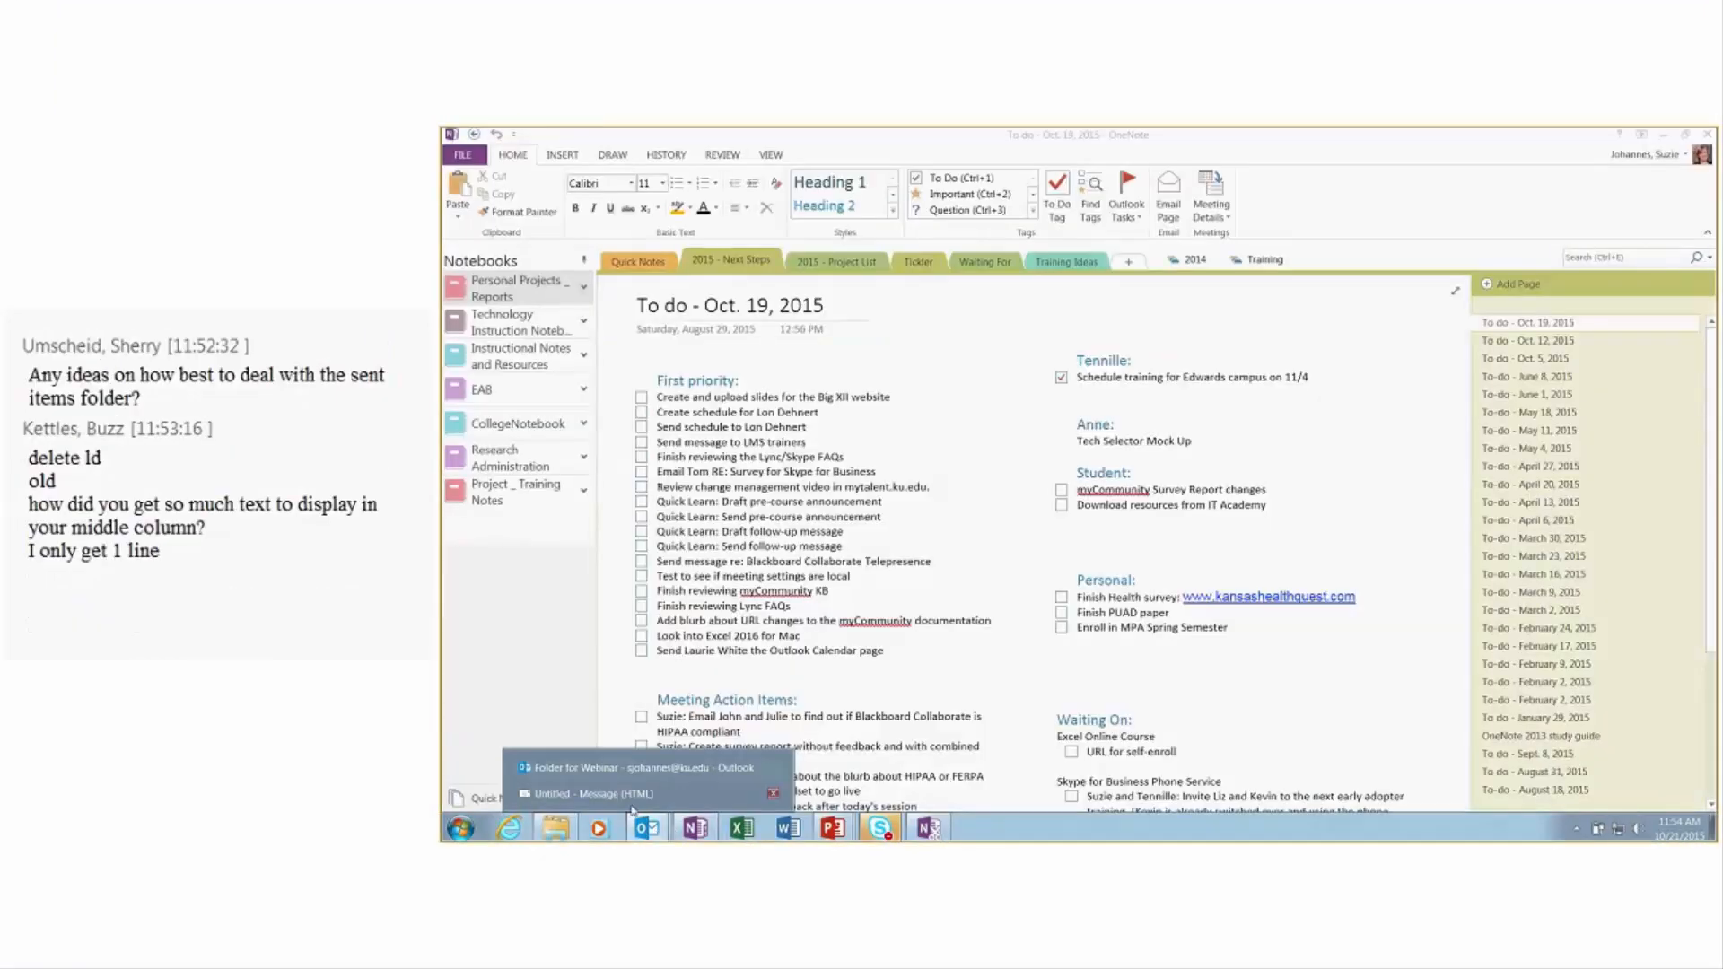
pyautogui.click(641, 768)
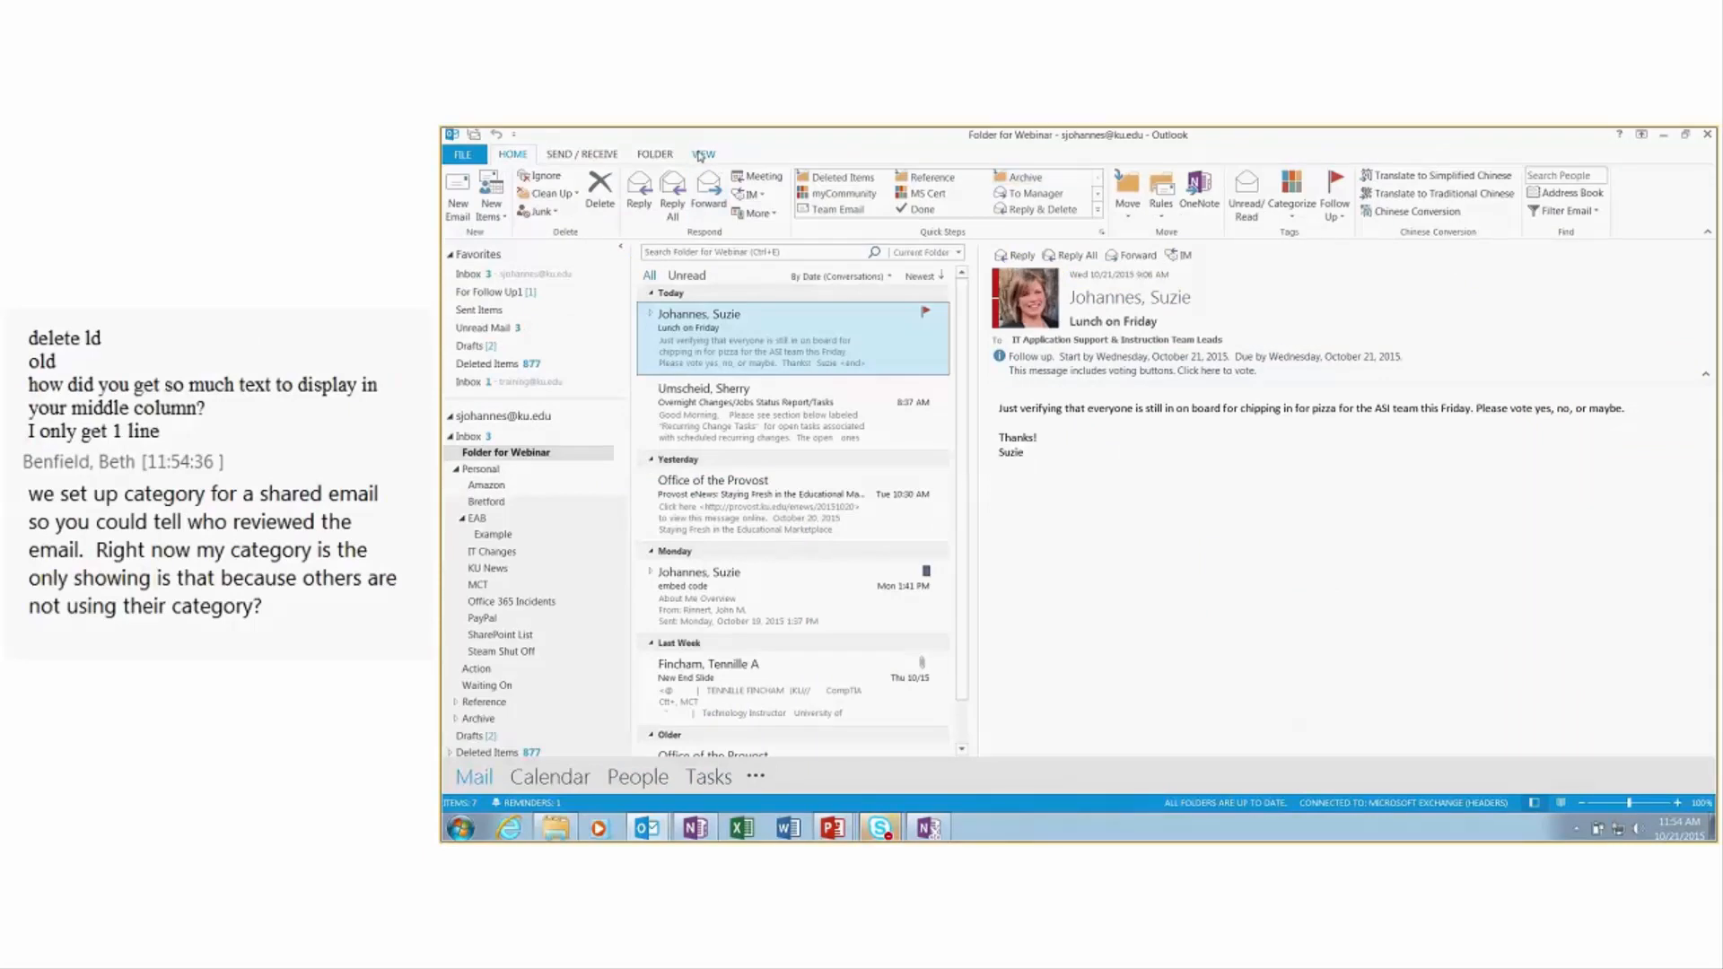
pyautogui.click(702, 155)
pyautogui.click(1361, 216)
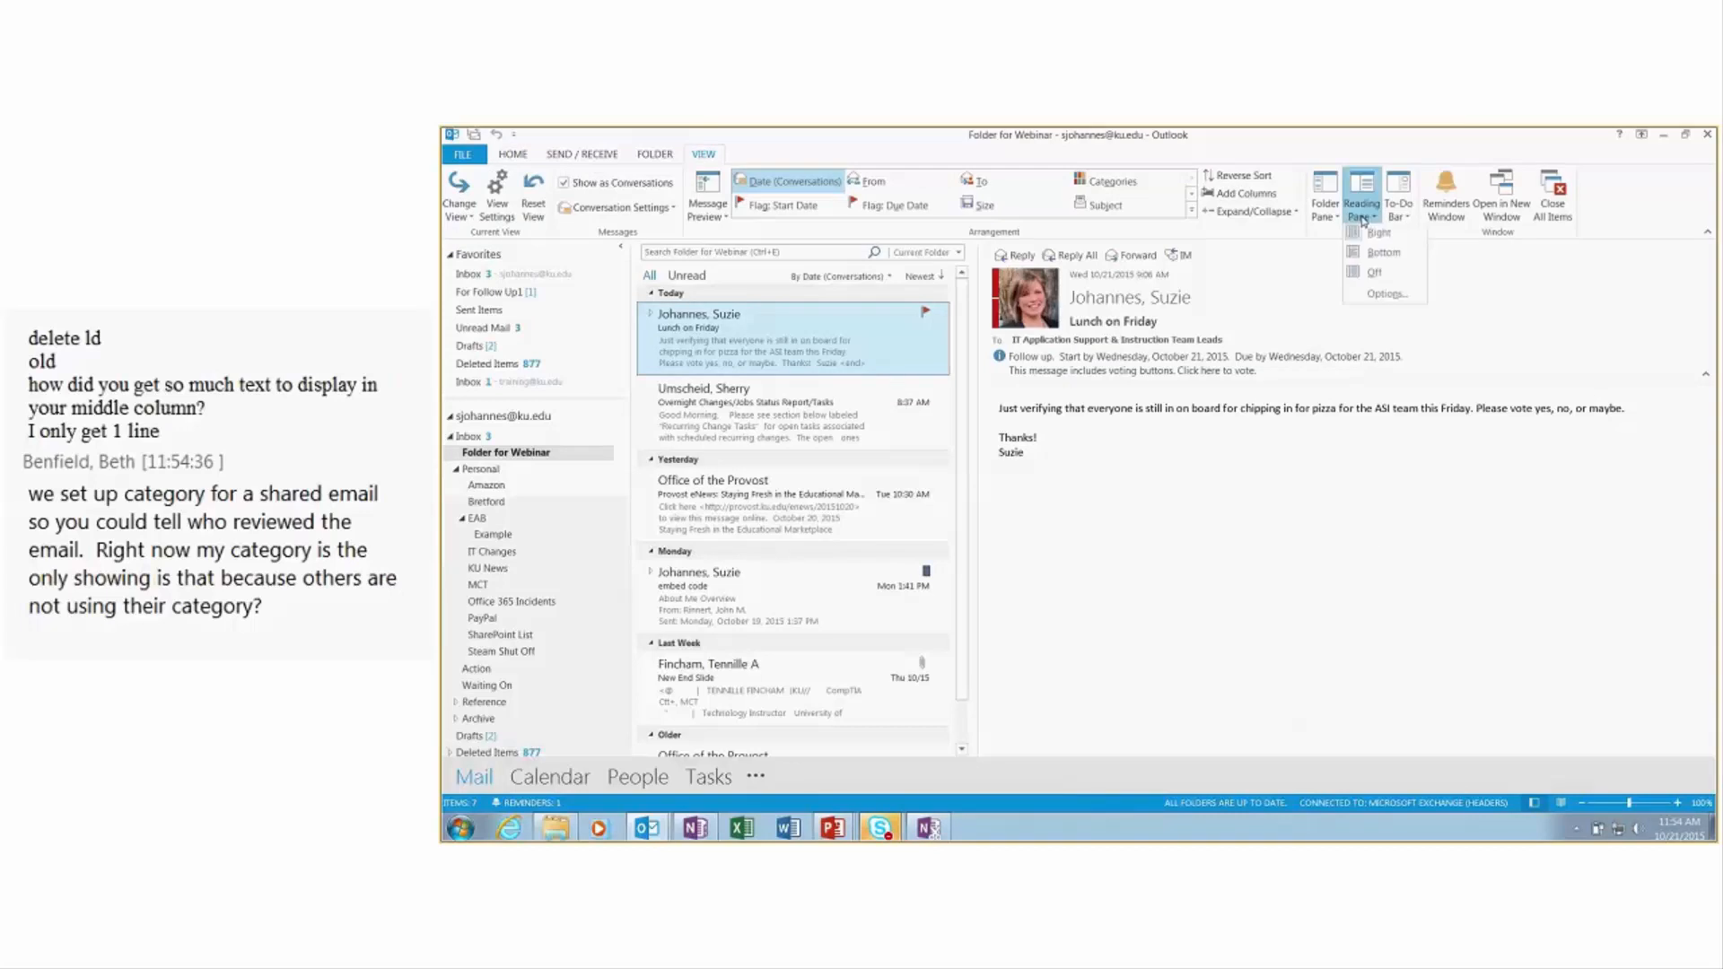
pyautogui.click(1370, 275)
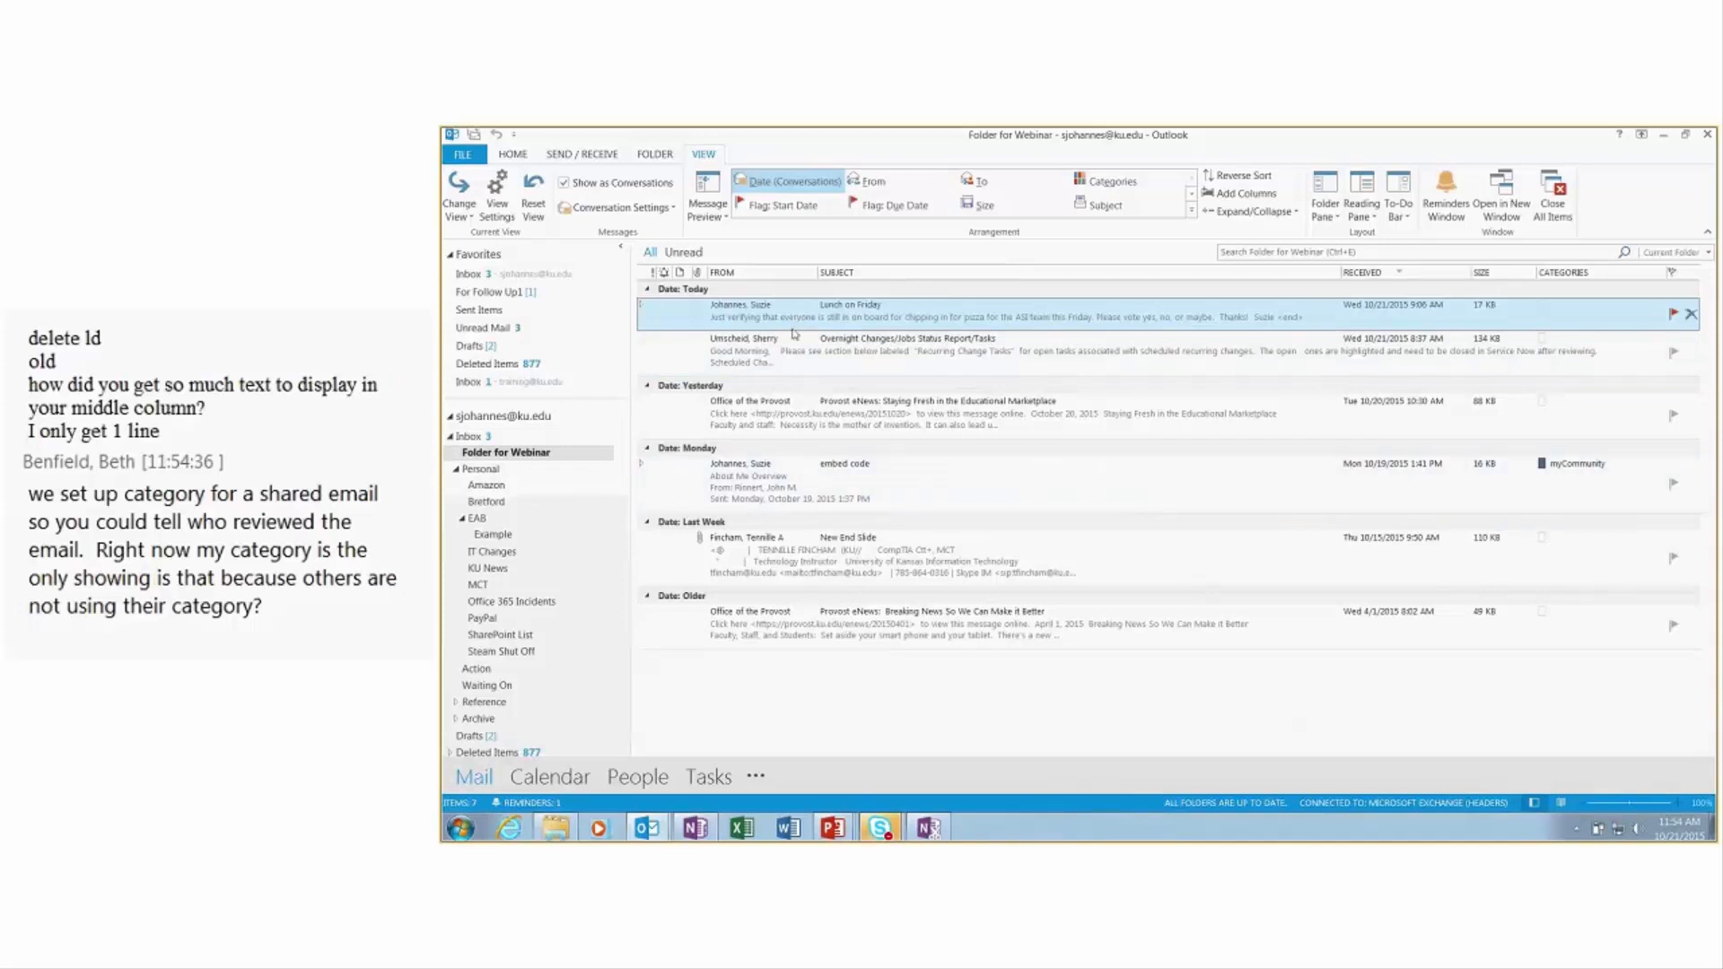
# Turn Message Preview off for this folder only
pyautogui.click(715, 217)
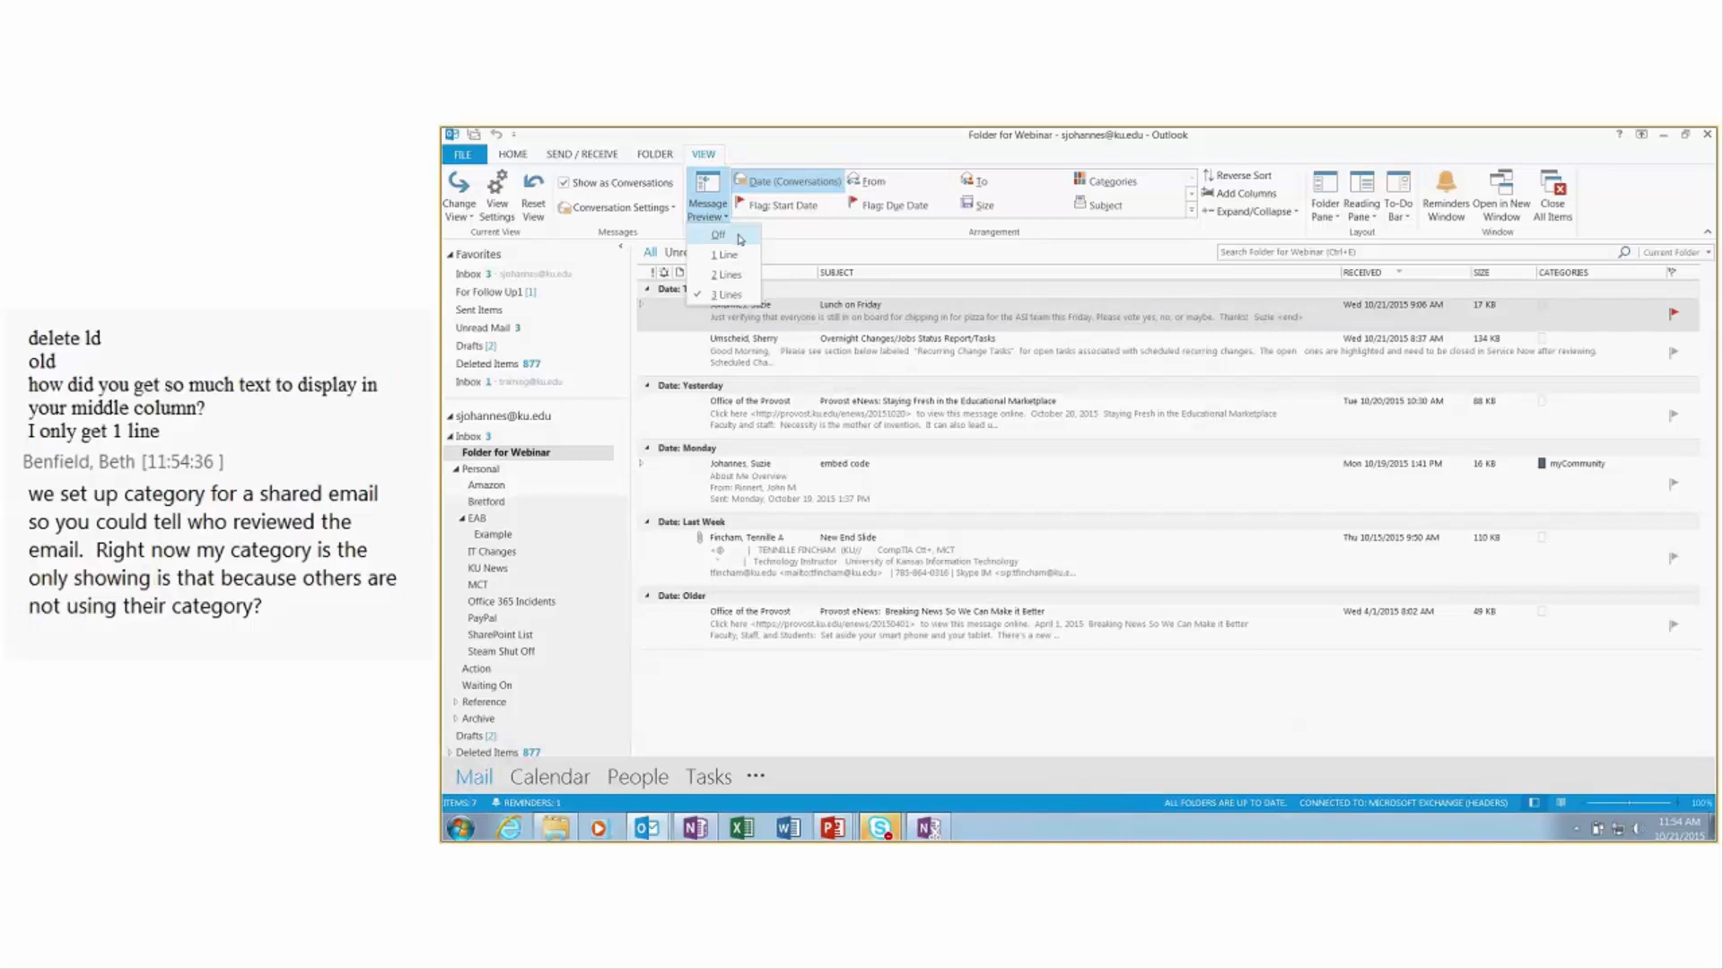
pyautogui.click(718, 235)
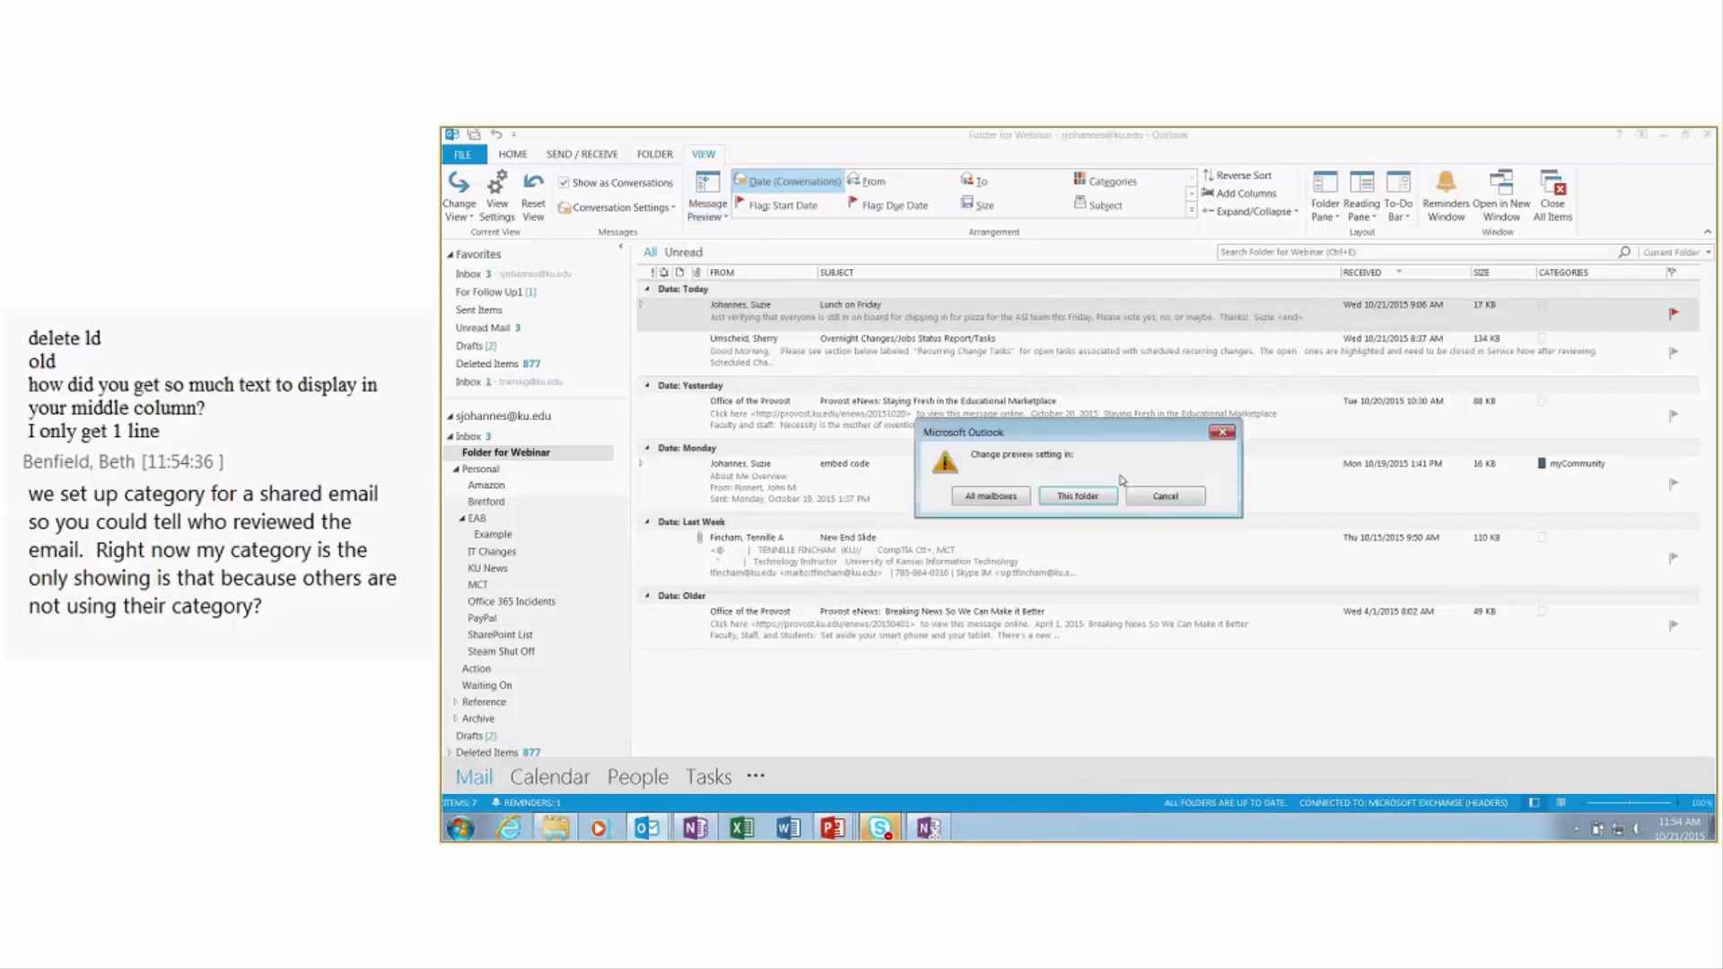
pyautogui.click(1079, 497)
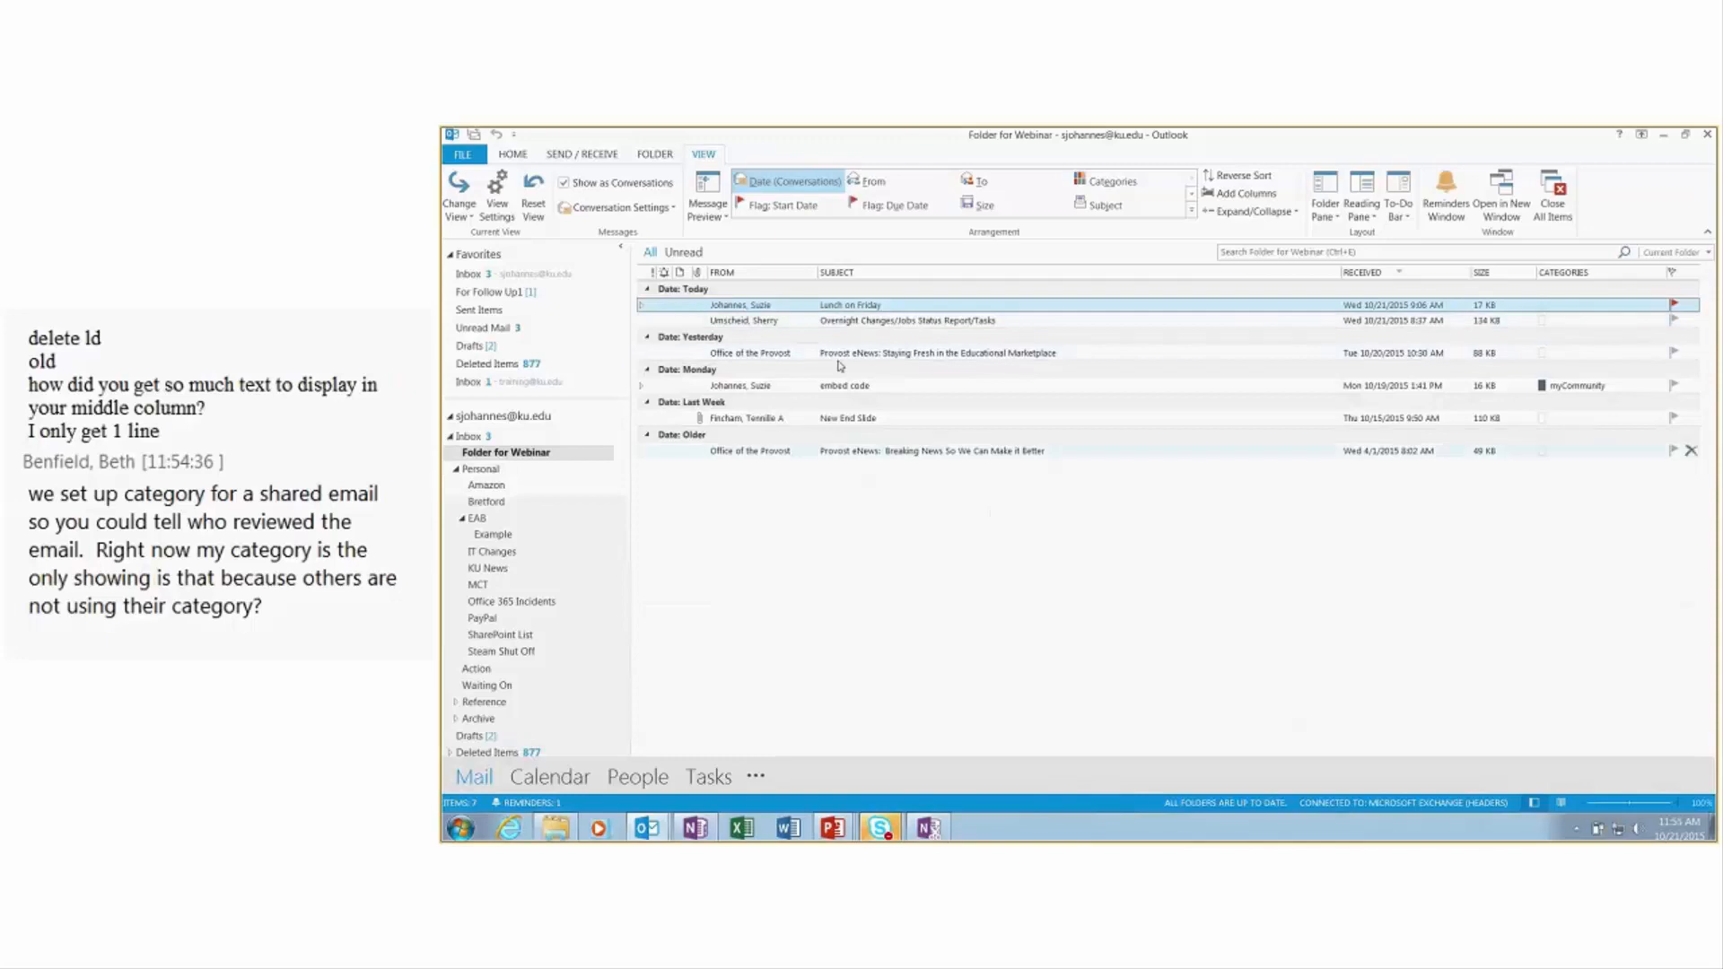
# Set Message Preview to 1 Line for this folder only
pyautogui.click(719, 218)
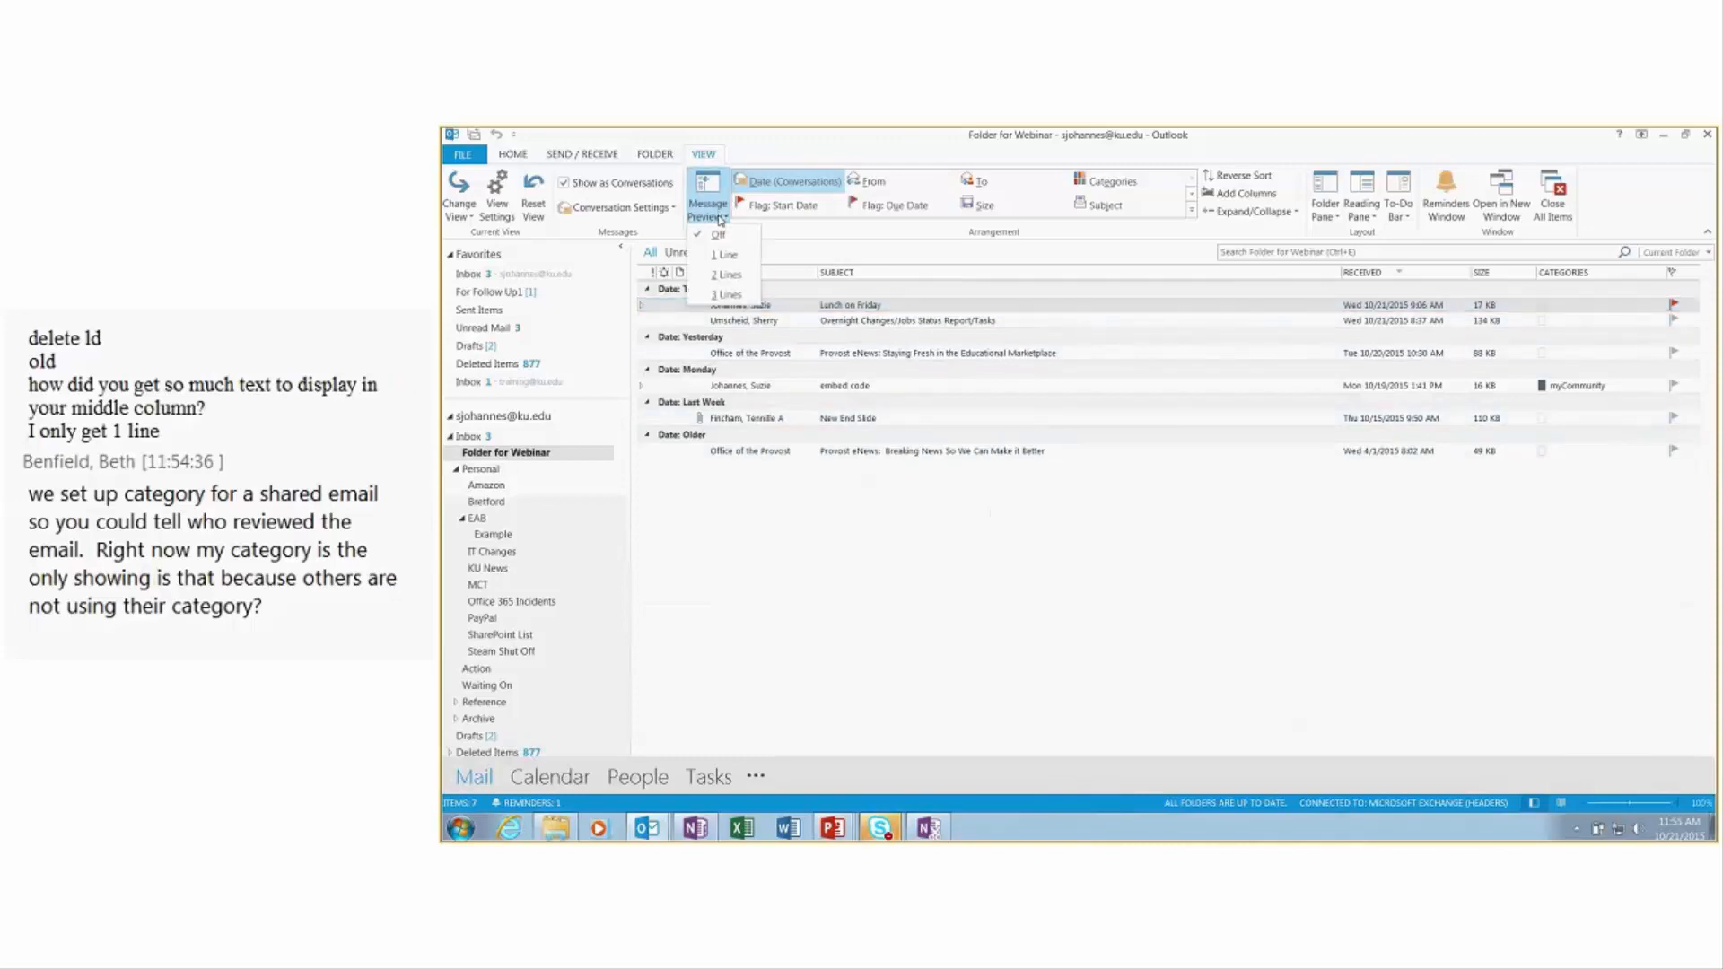
pyautogui.click(723, 255)
pyautogui.click(1088, 499)
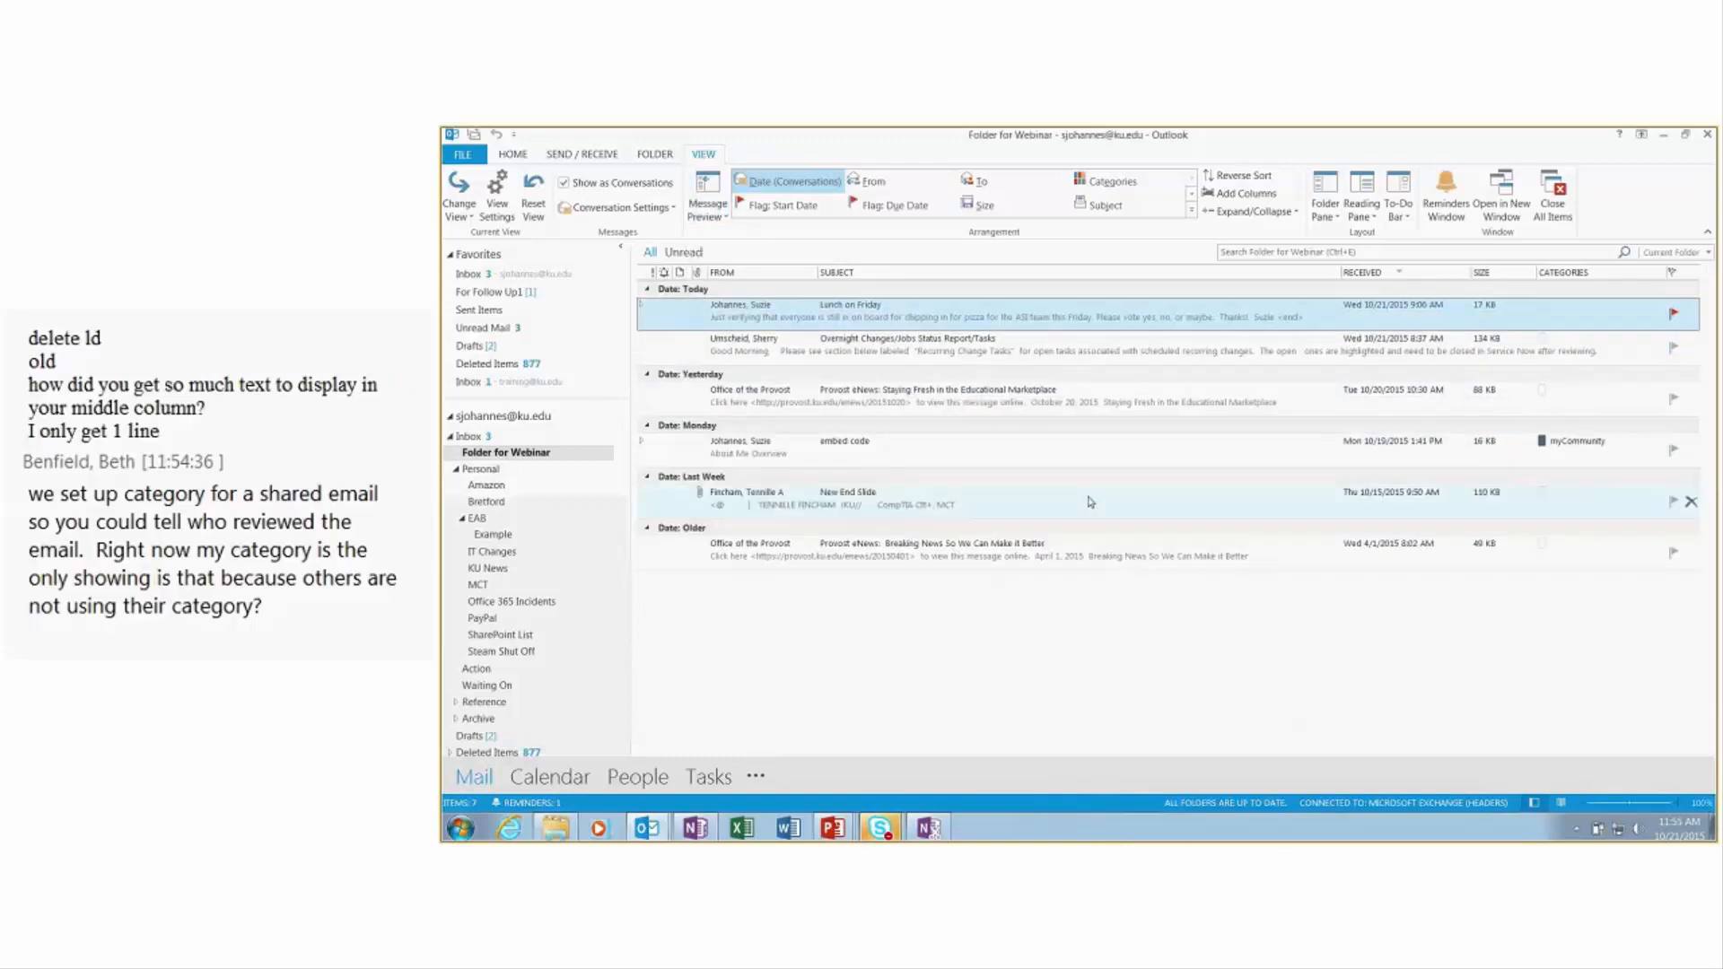
# Set Message Preview to 3 Lines for this folder only
pyautogui.click(717, 216)
pyautogui.click(724, 297)
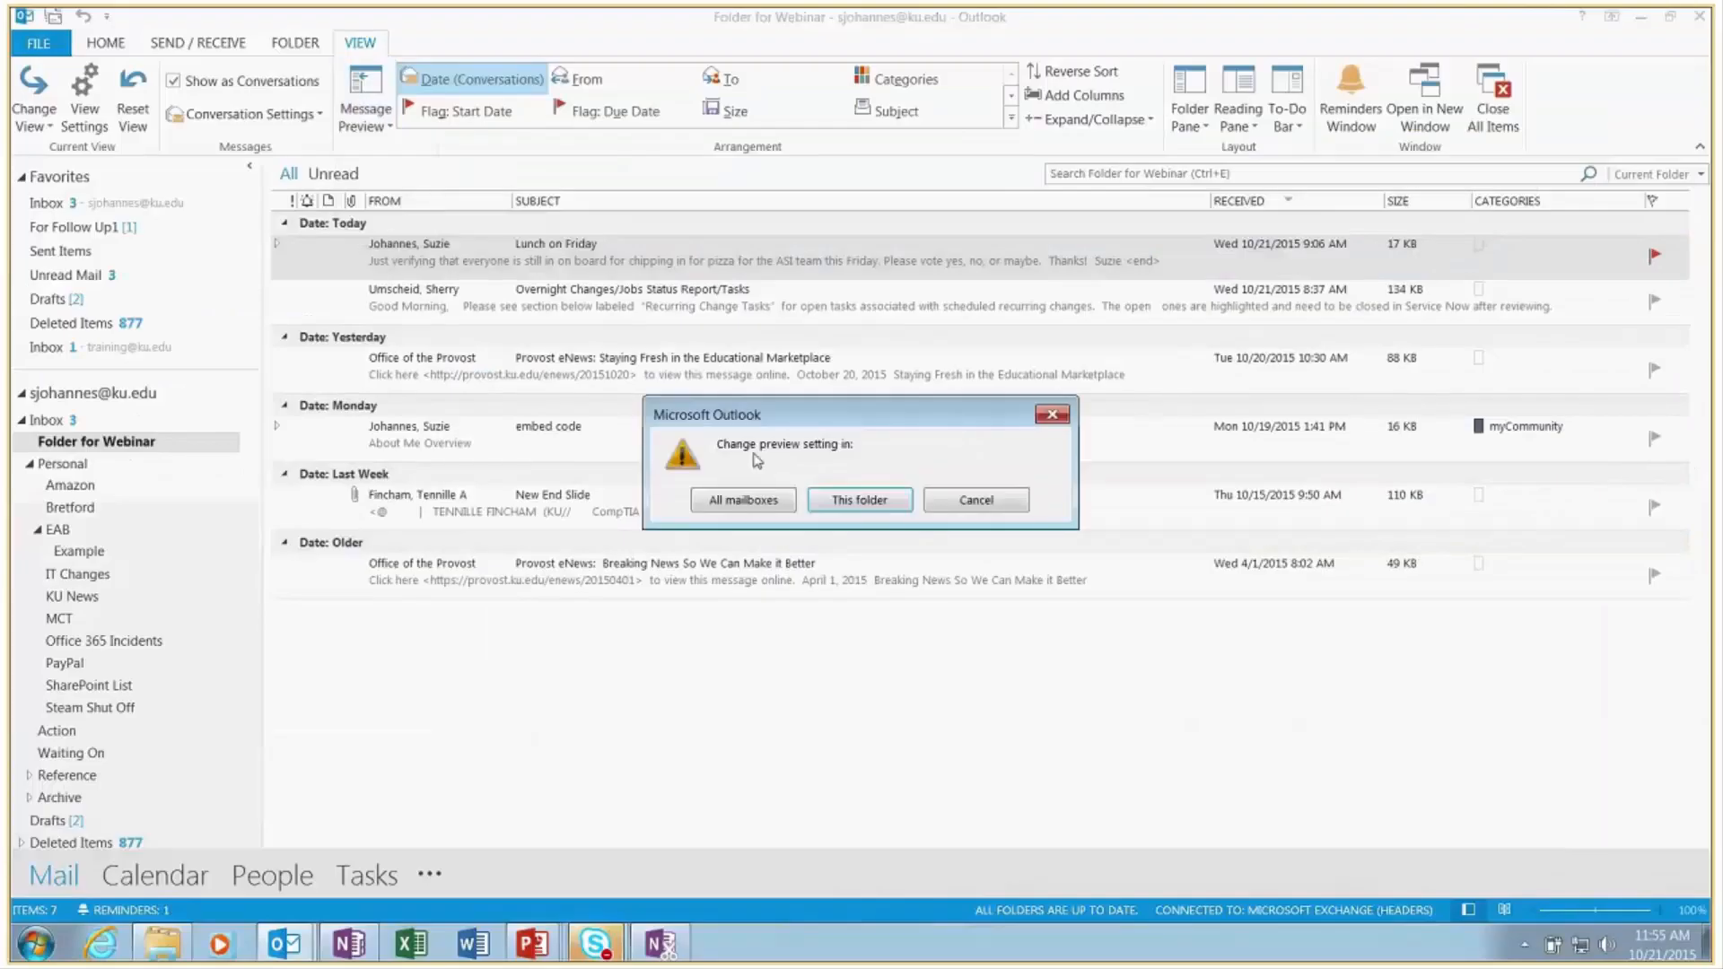
pyautogui.click(867, 510)
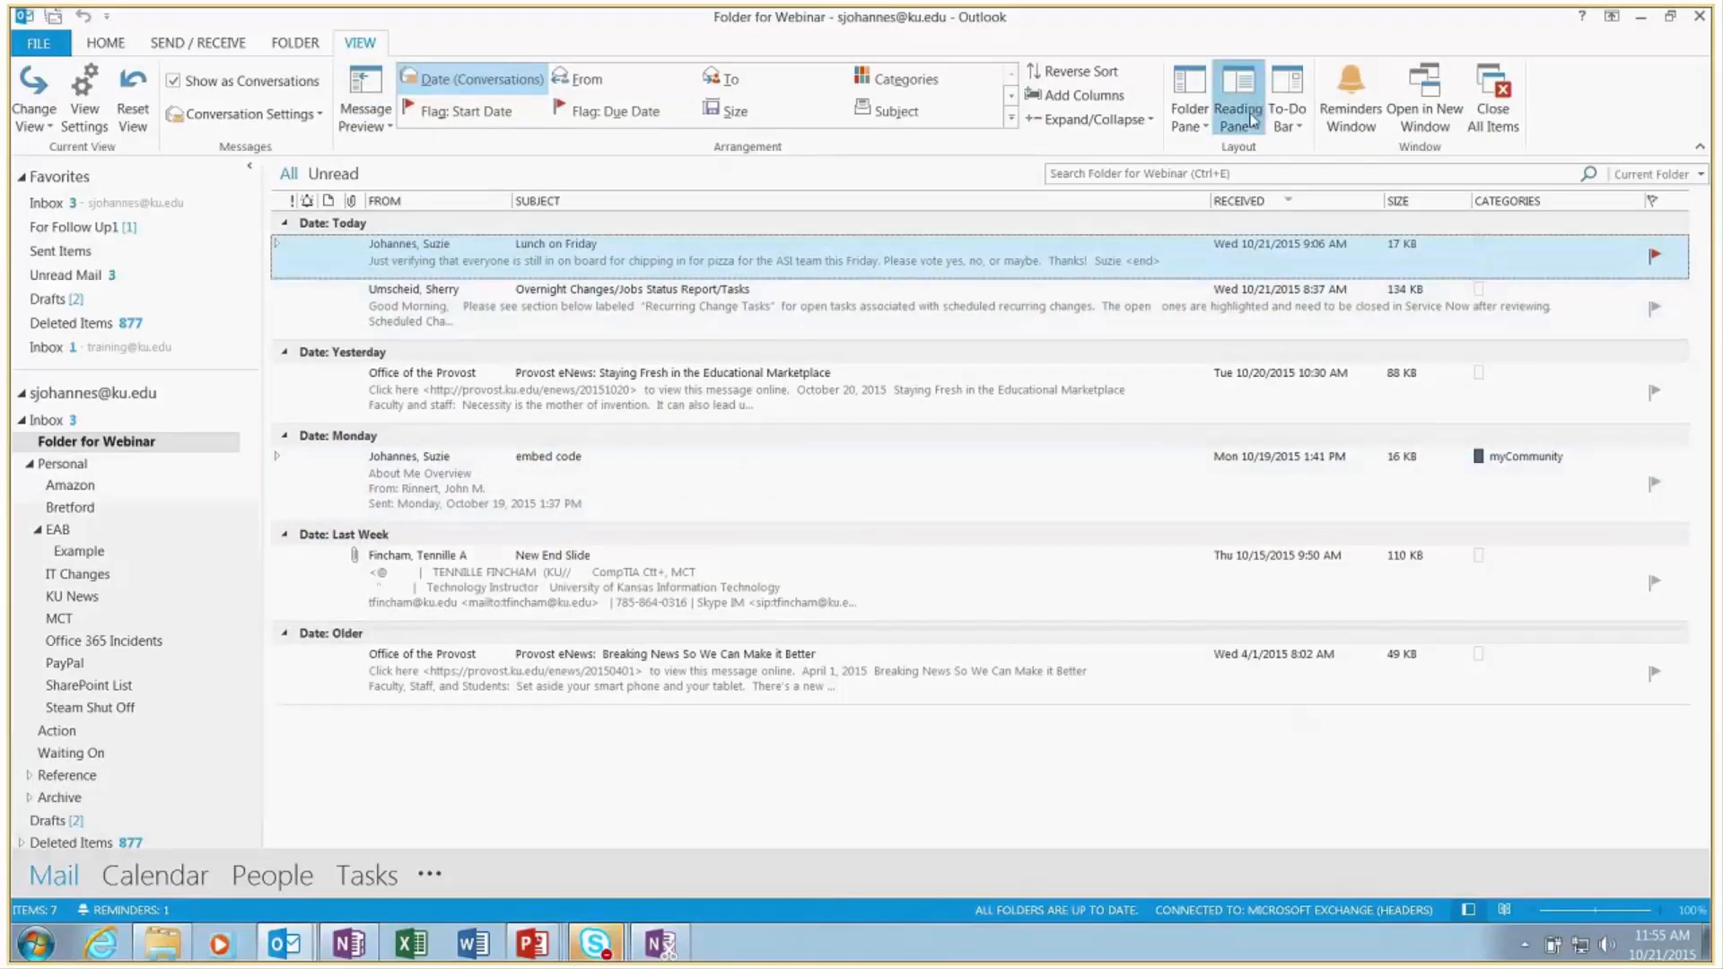
# Dock the Reading Pane to the right of the message list and open Monday's "embed code" conversation
pyautogui.click(1247, 117)
pyautogui.click(1260, 151)
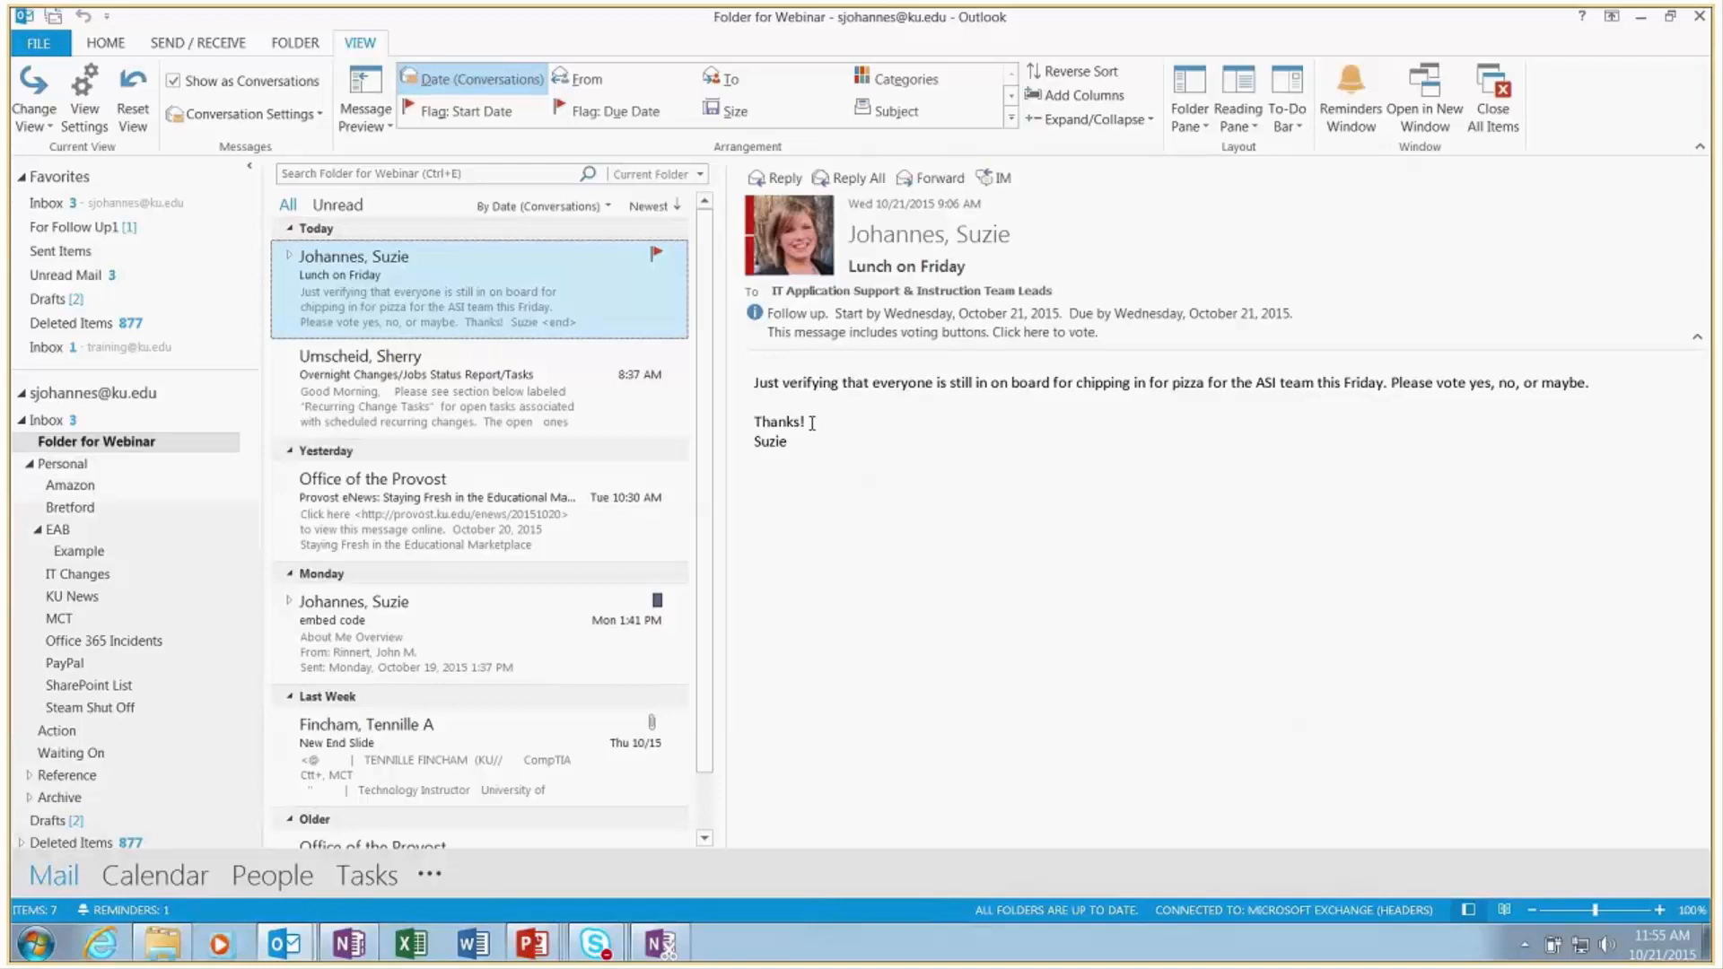
pyautogui.click(471, 576)
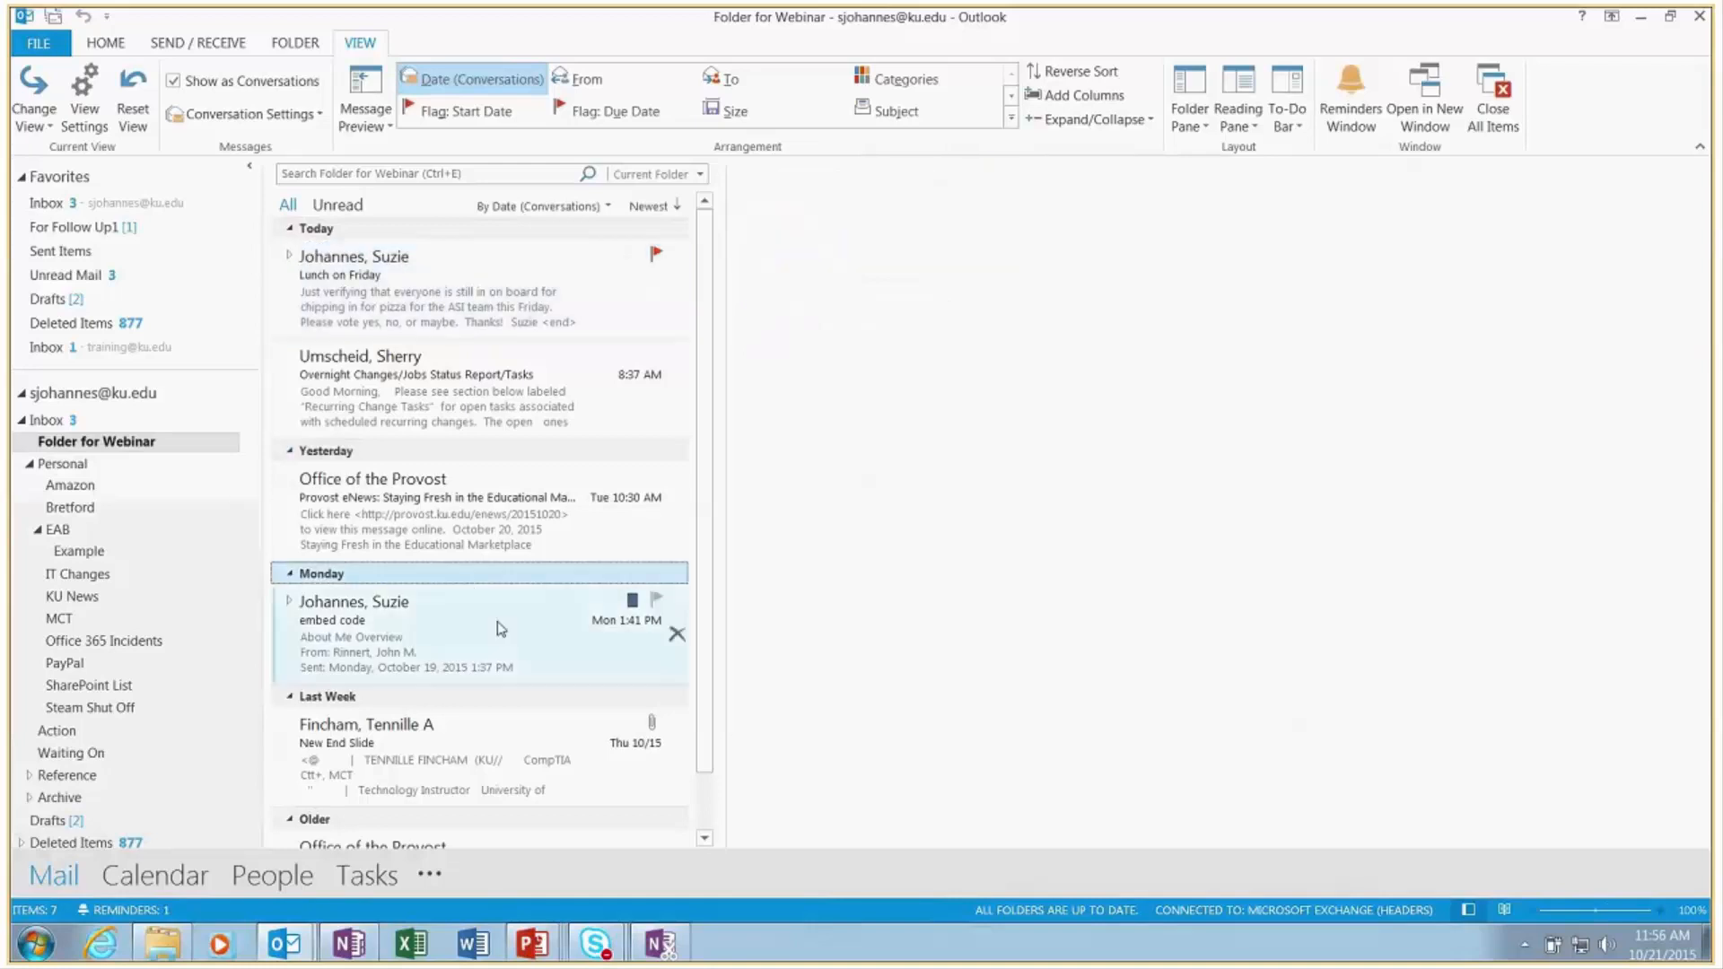
pyautogui.click(500, 629)
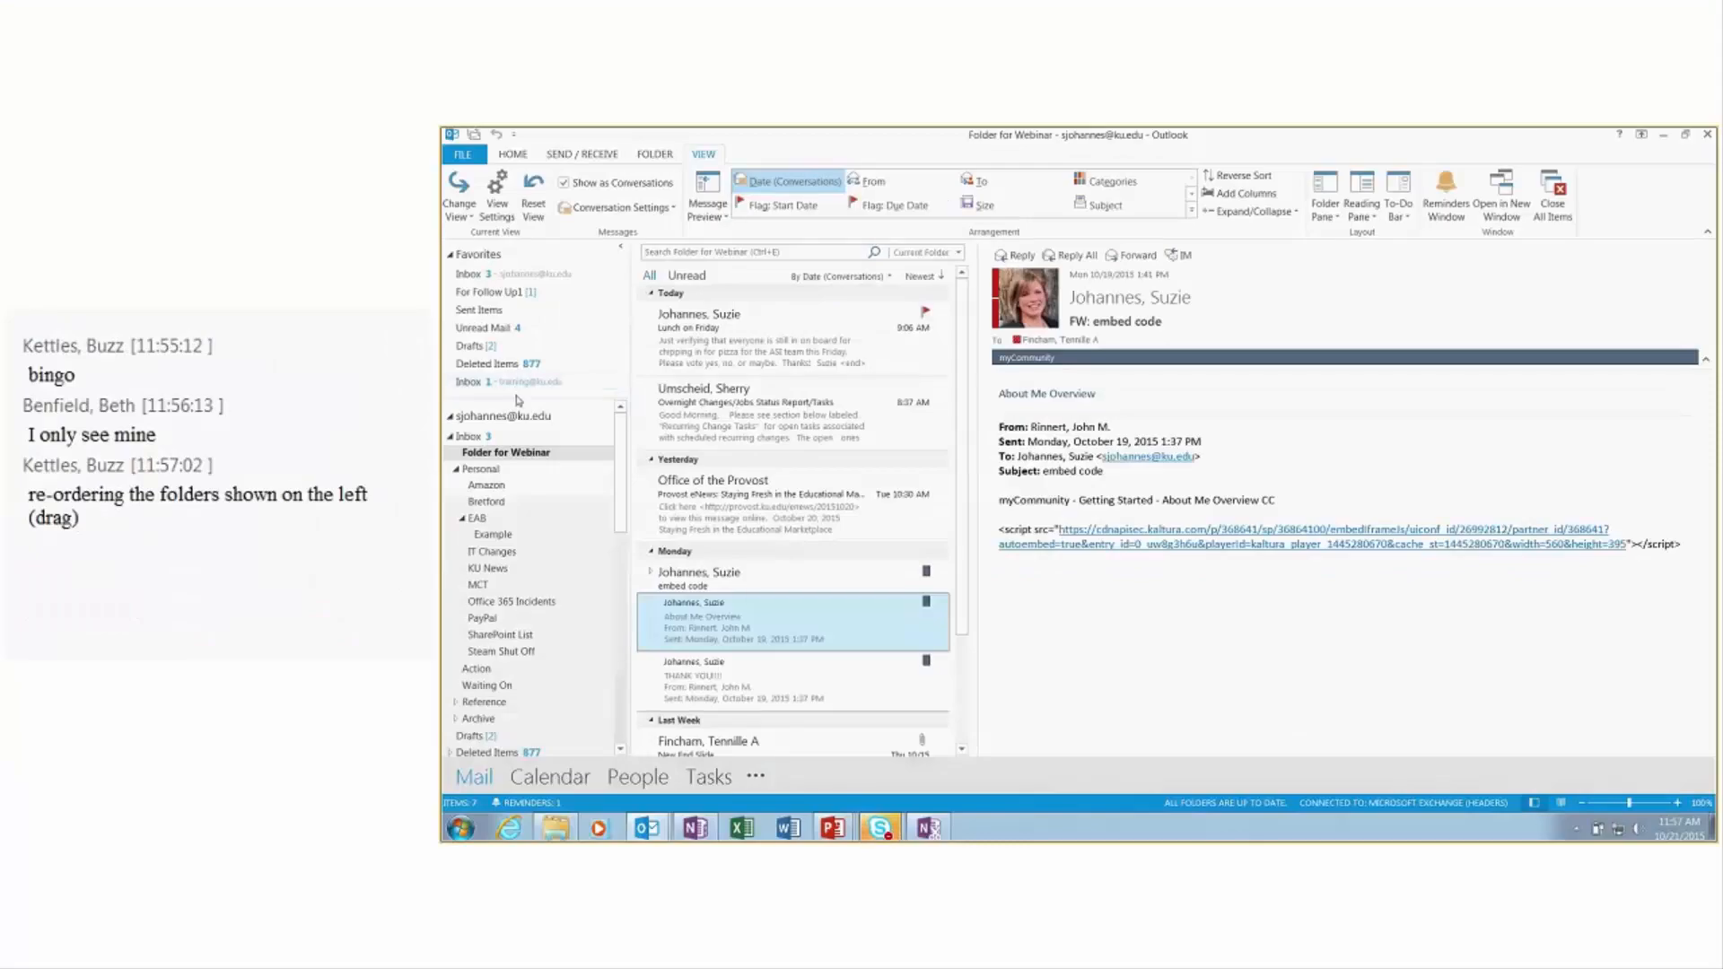
# Look through the folder list of both mailboxes and open the shared training mailbox's Inbox from Favorites
pyautogui.scroll(-3, 558, 508)
pyautogui.scroll(-6, 557, 508)
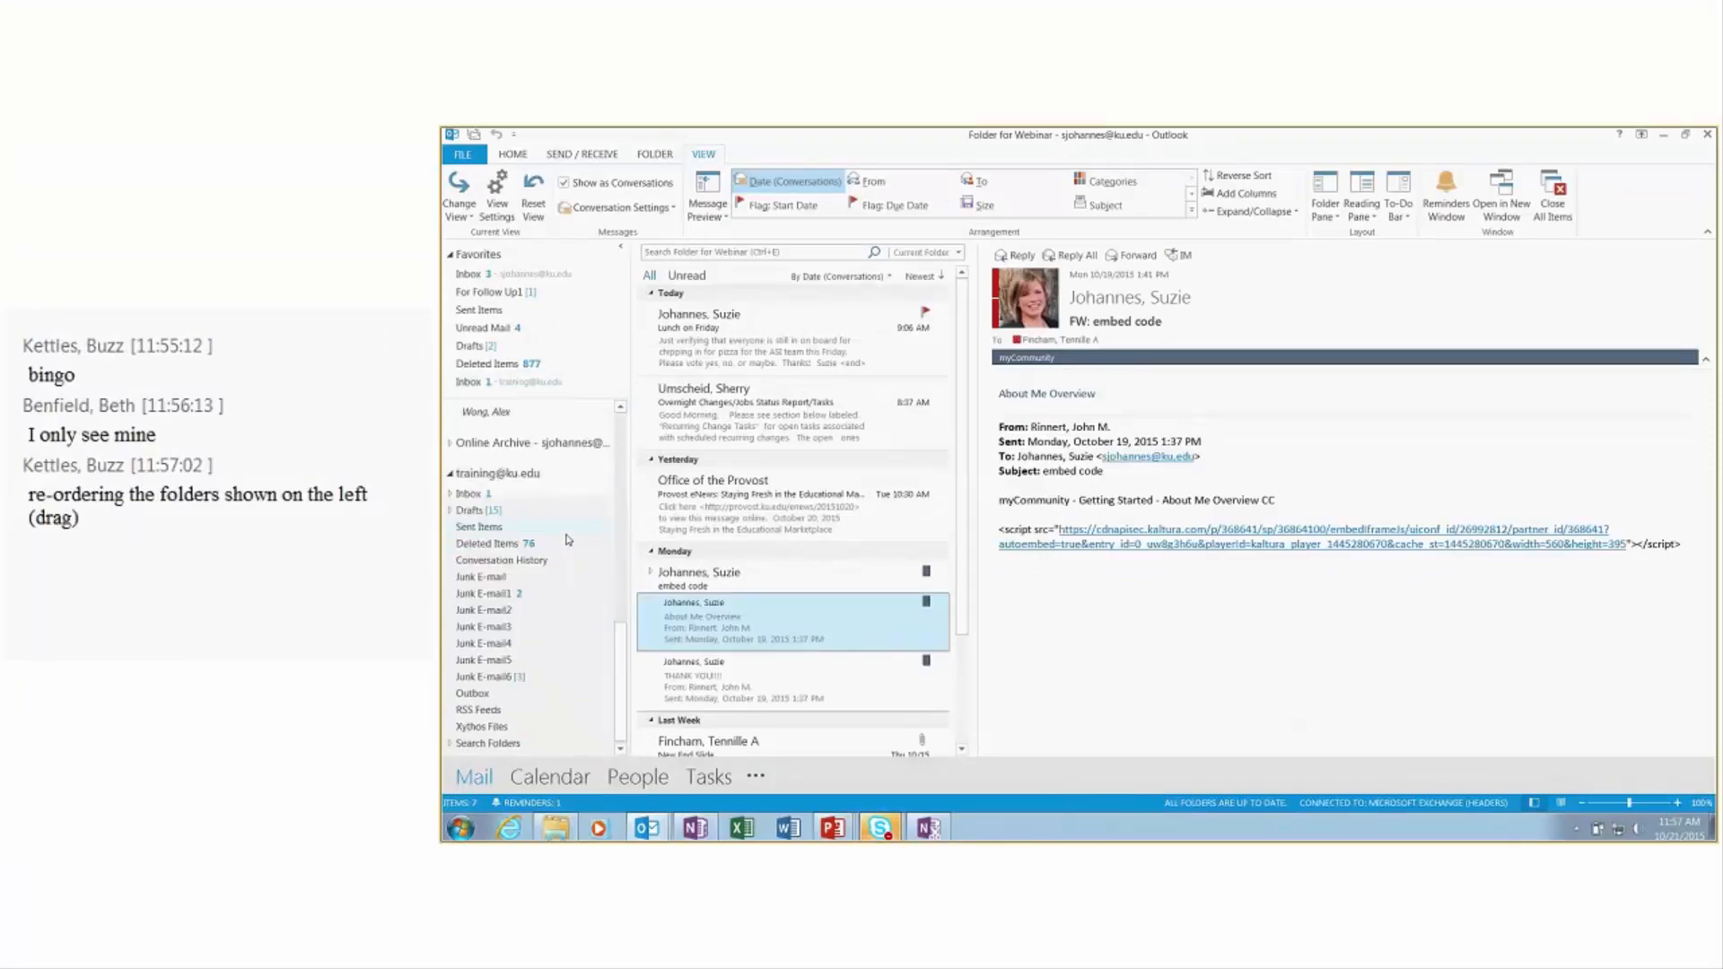
pyautogui.scroll(10, 561, 530)
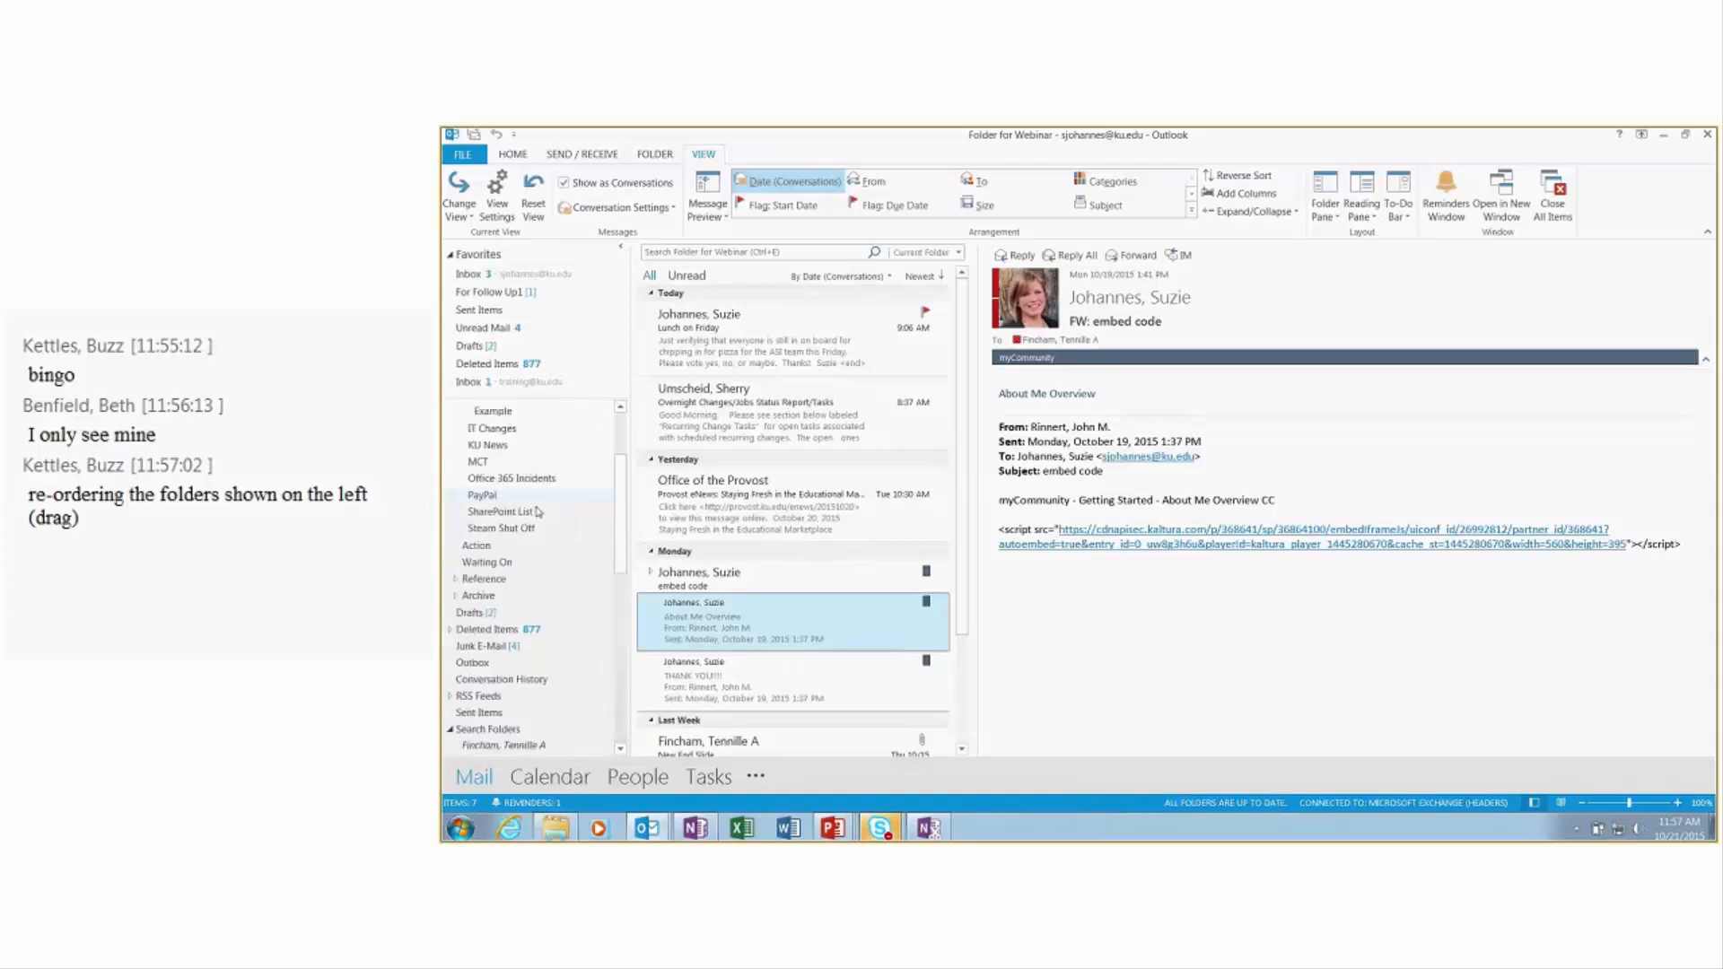
pyautogui.click(530, 388)
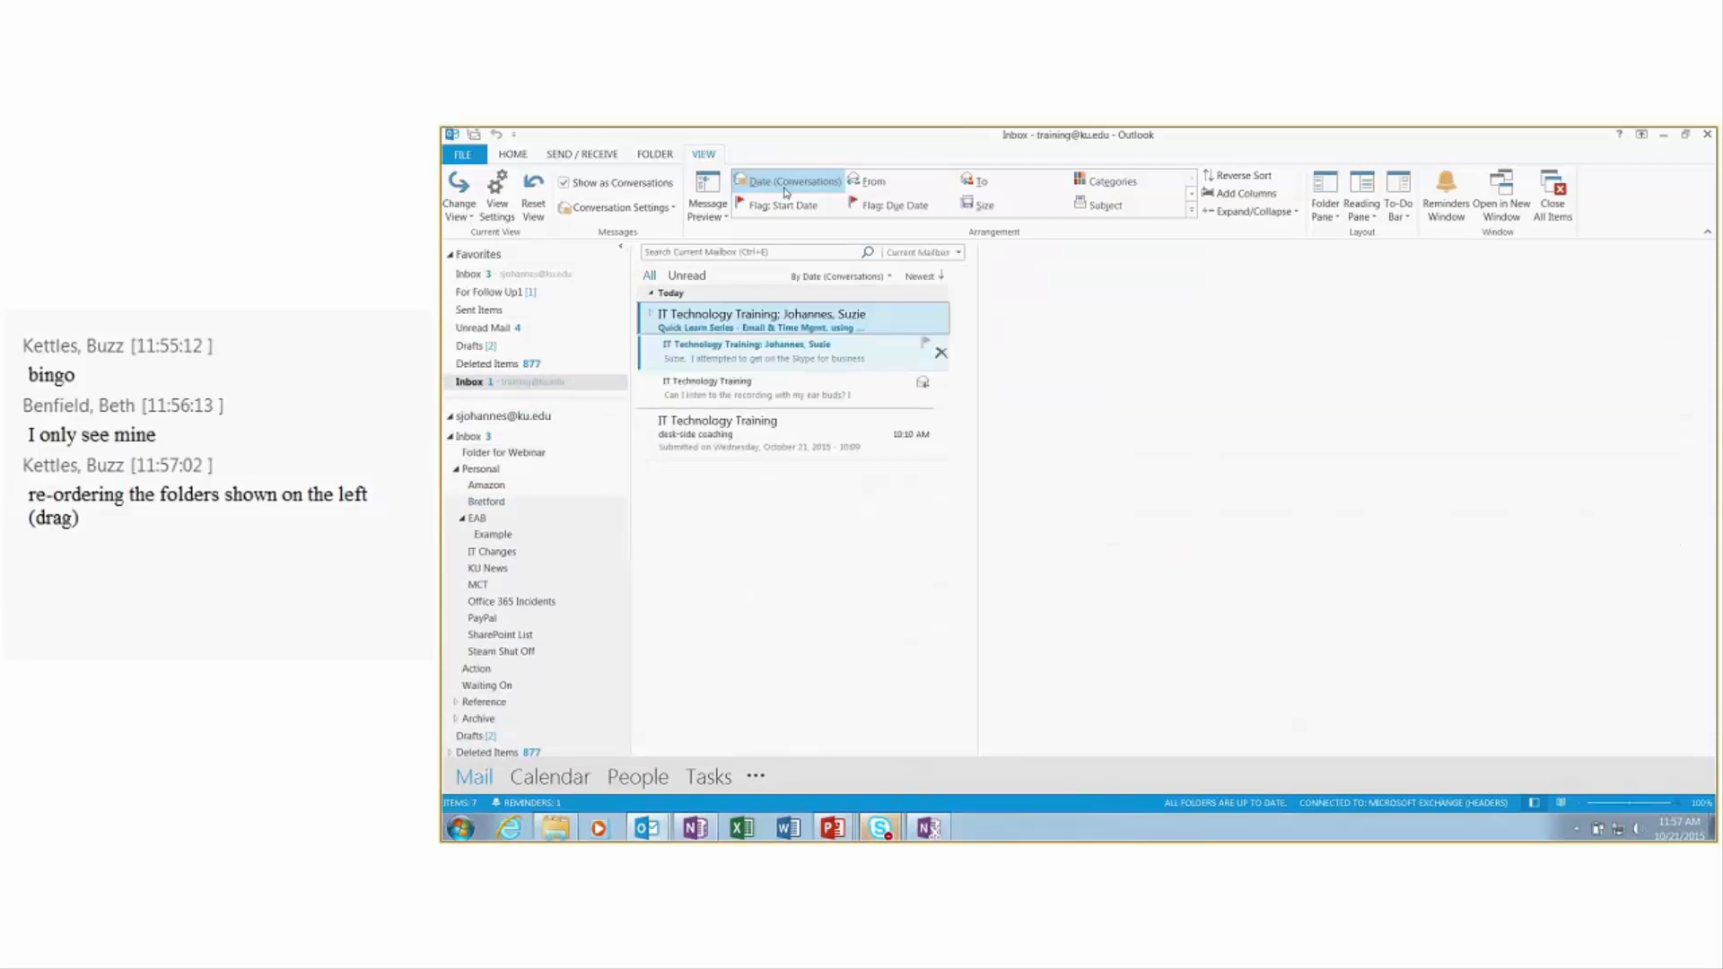
# View the training Inbox's Quick Learn Series conversation and desk-side coaching message, and examine the Completed Quick Step
pyautogui.click(514, 155)
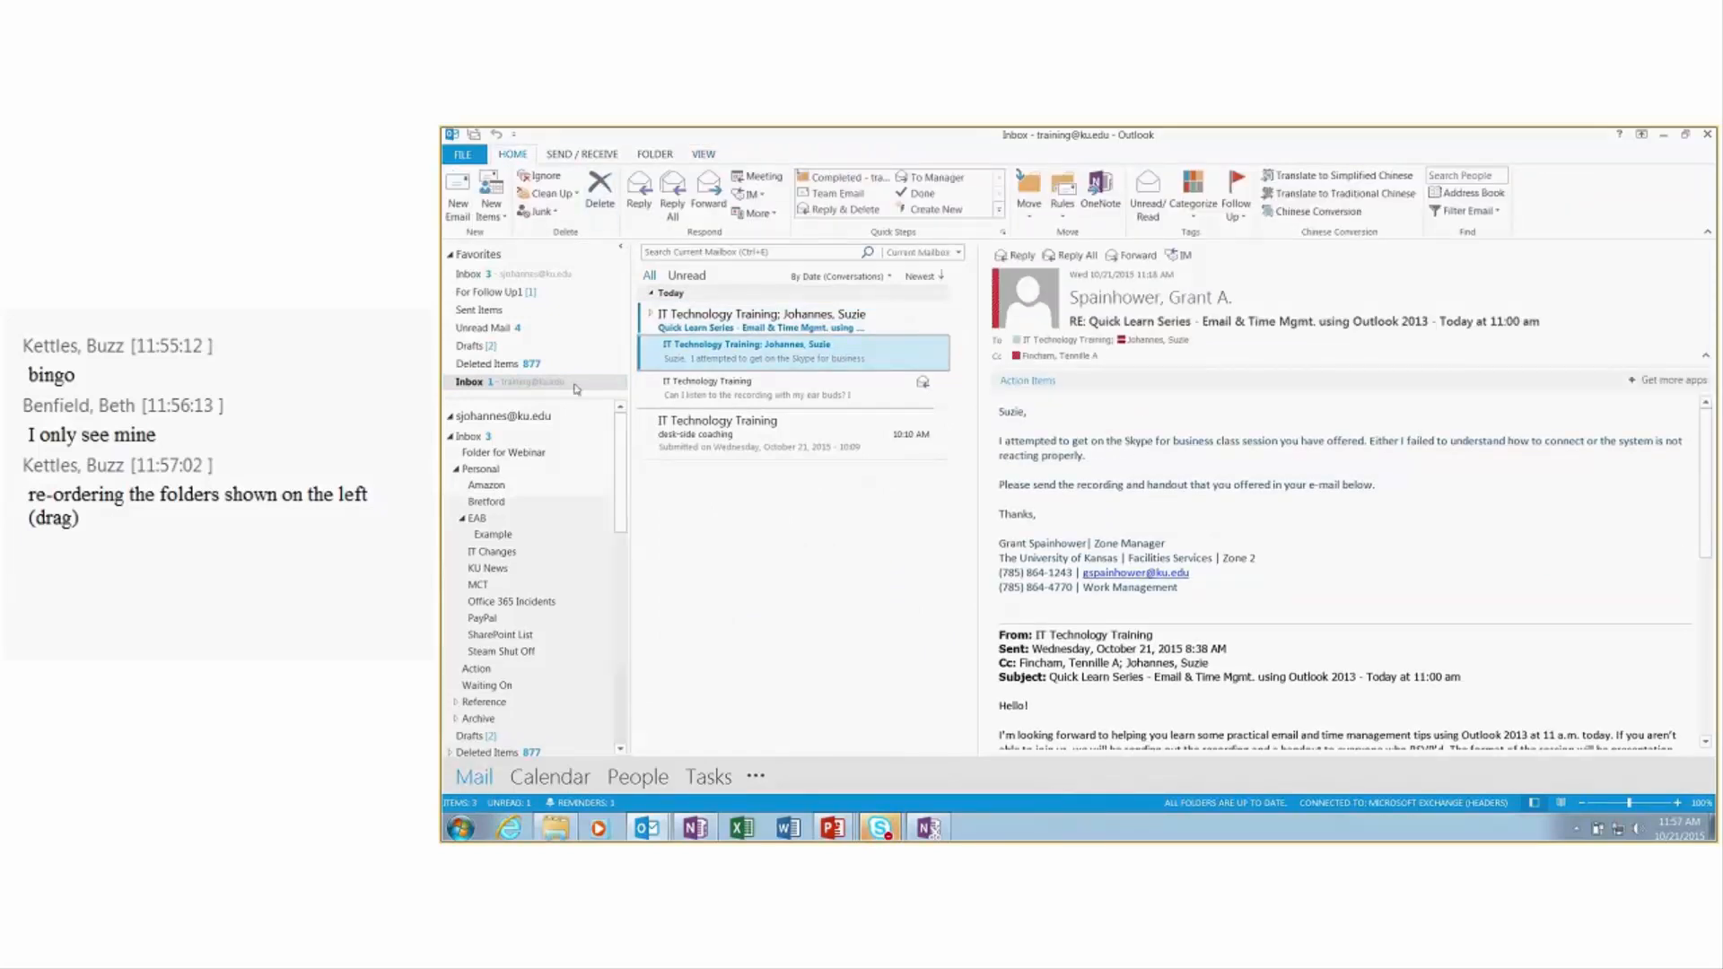
pyautogui.click(768, 434)
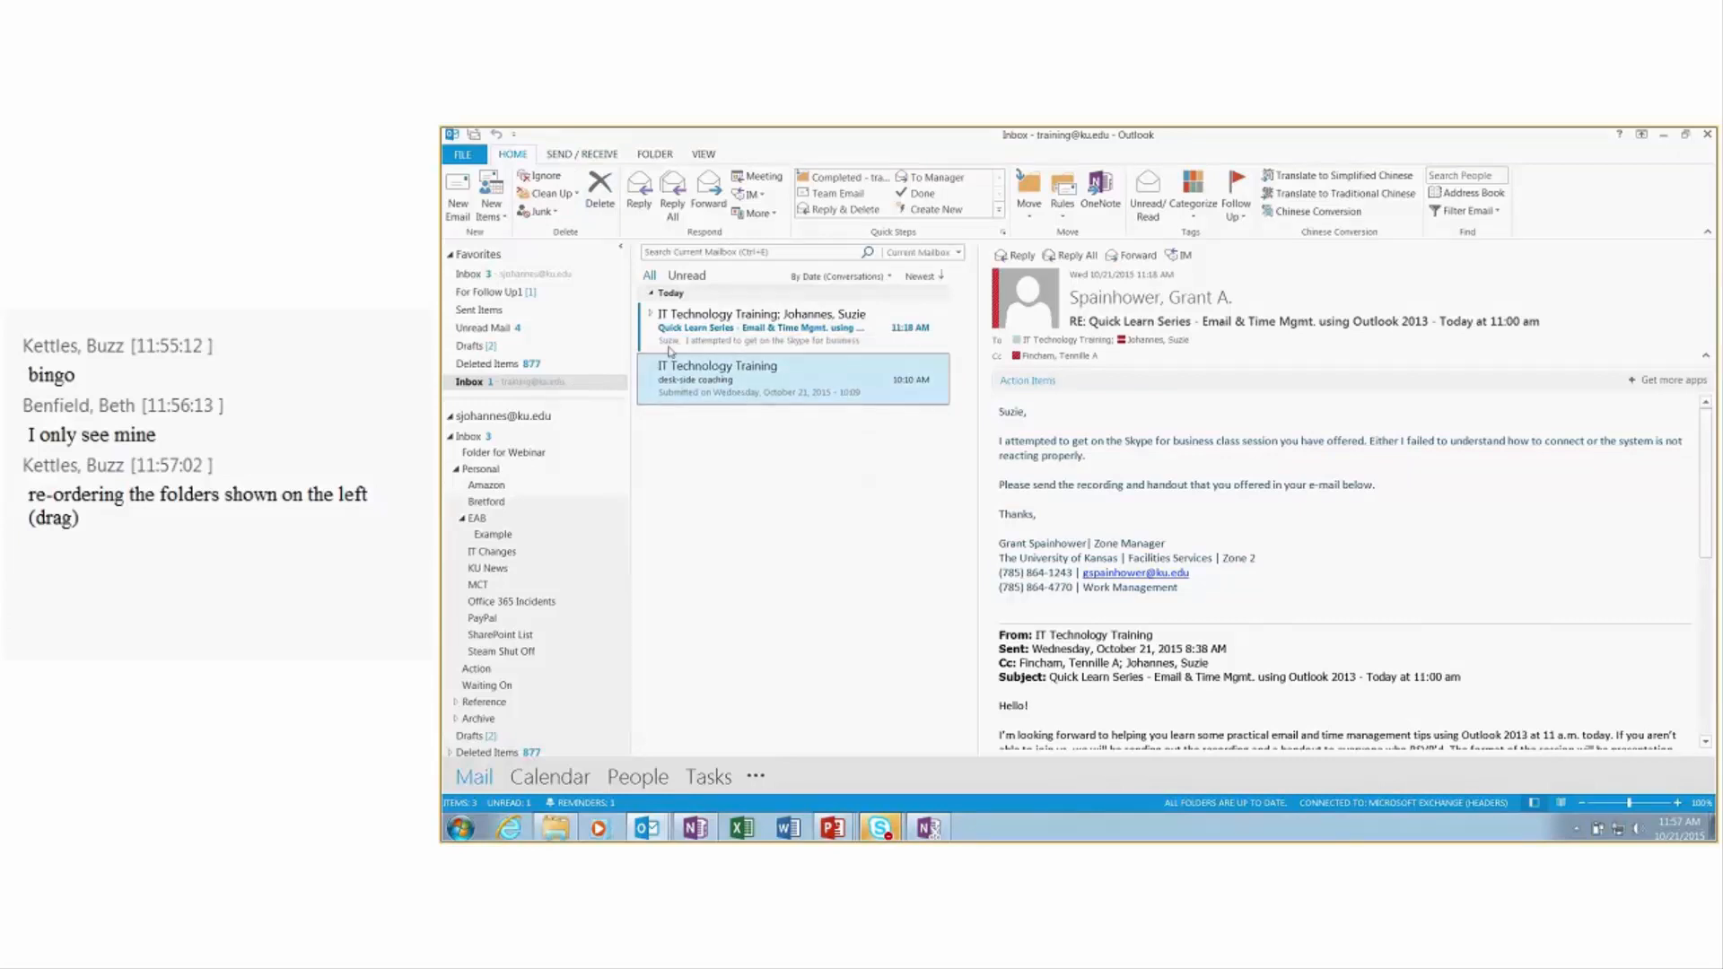
pyautogui.click(653, 320)
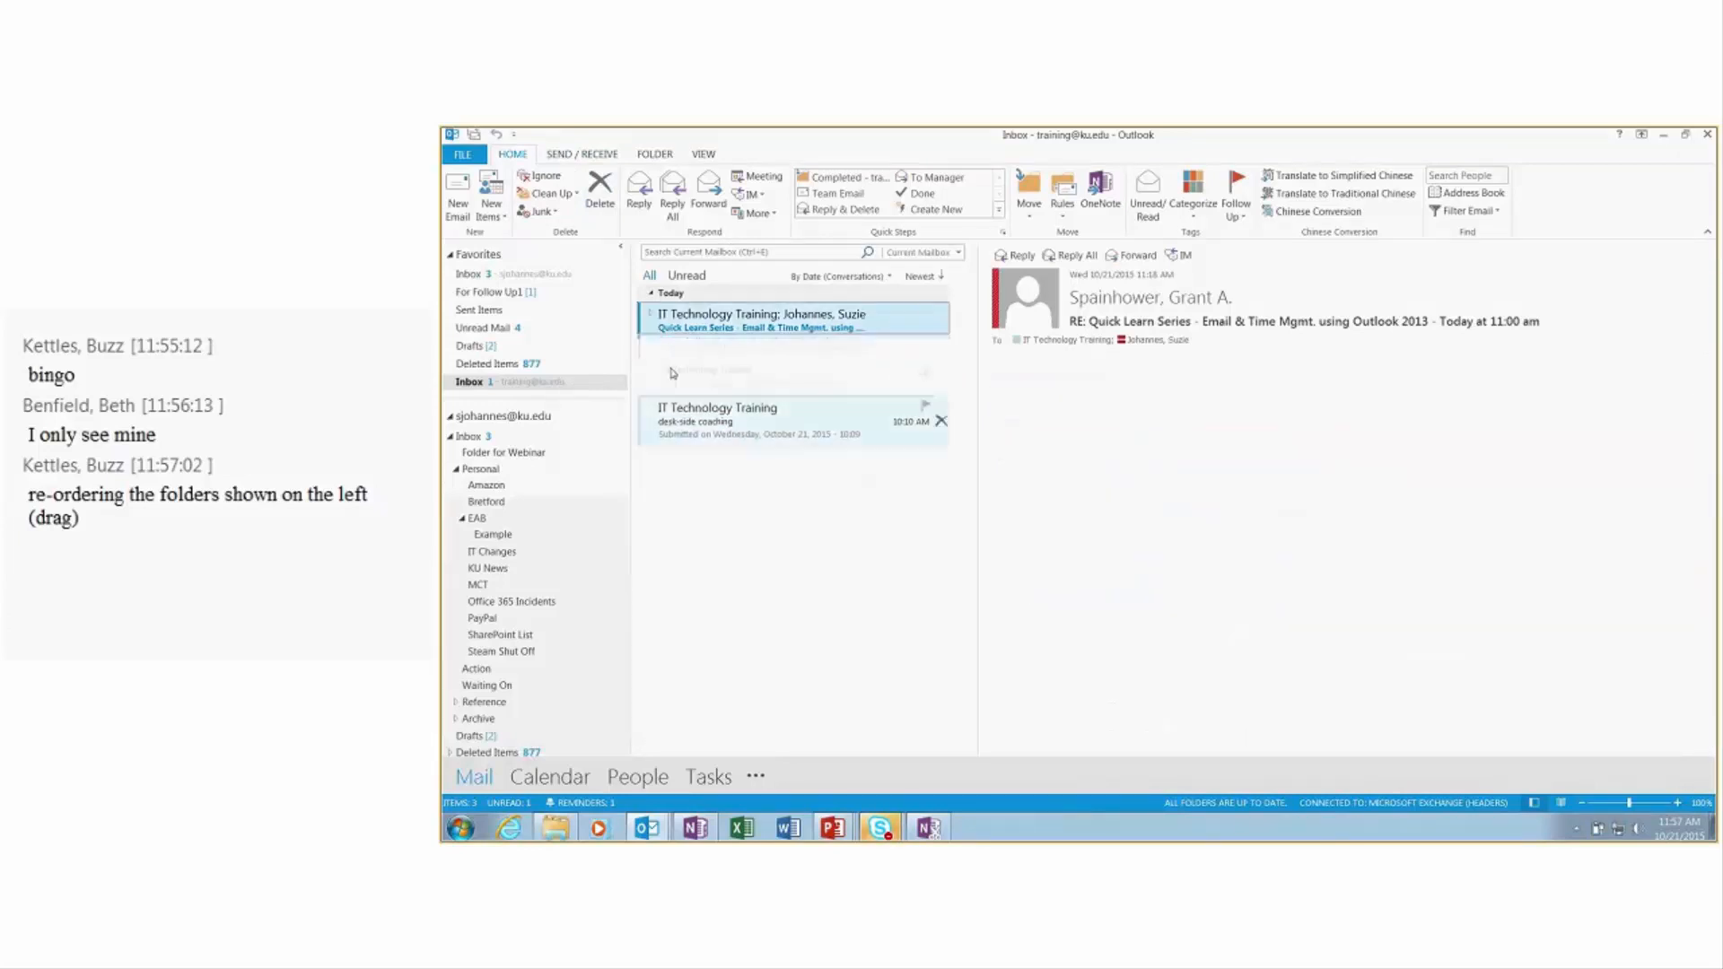
pyautogui.click(786, 435)
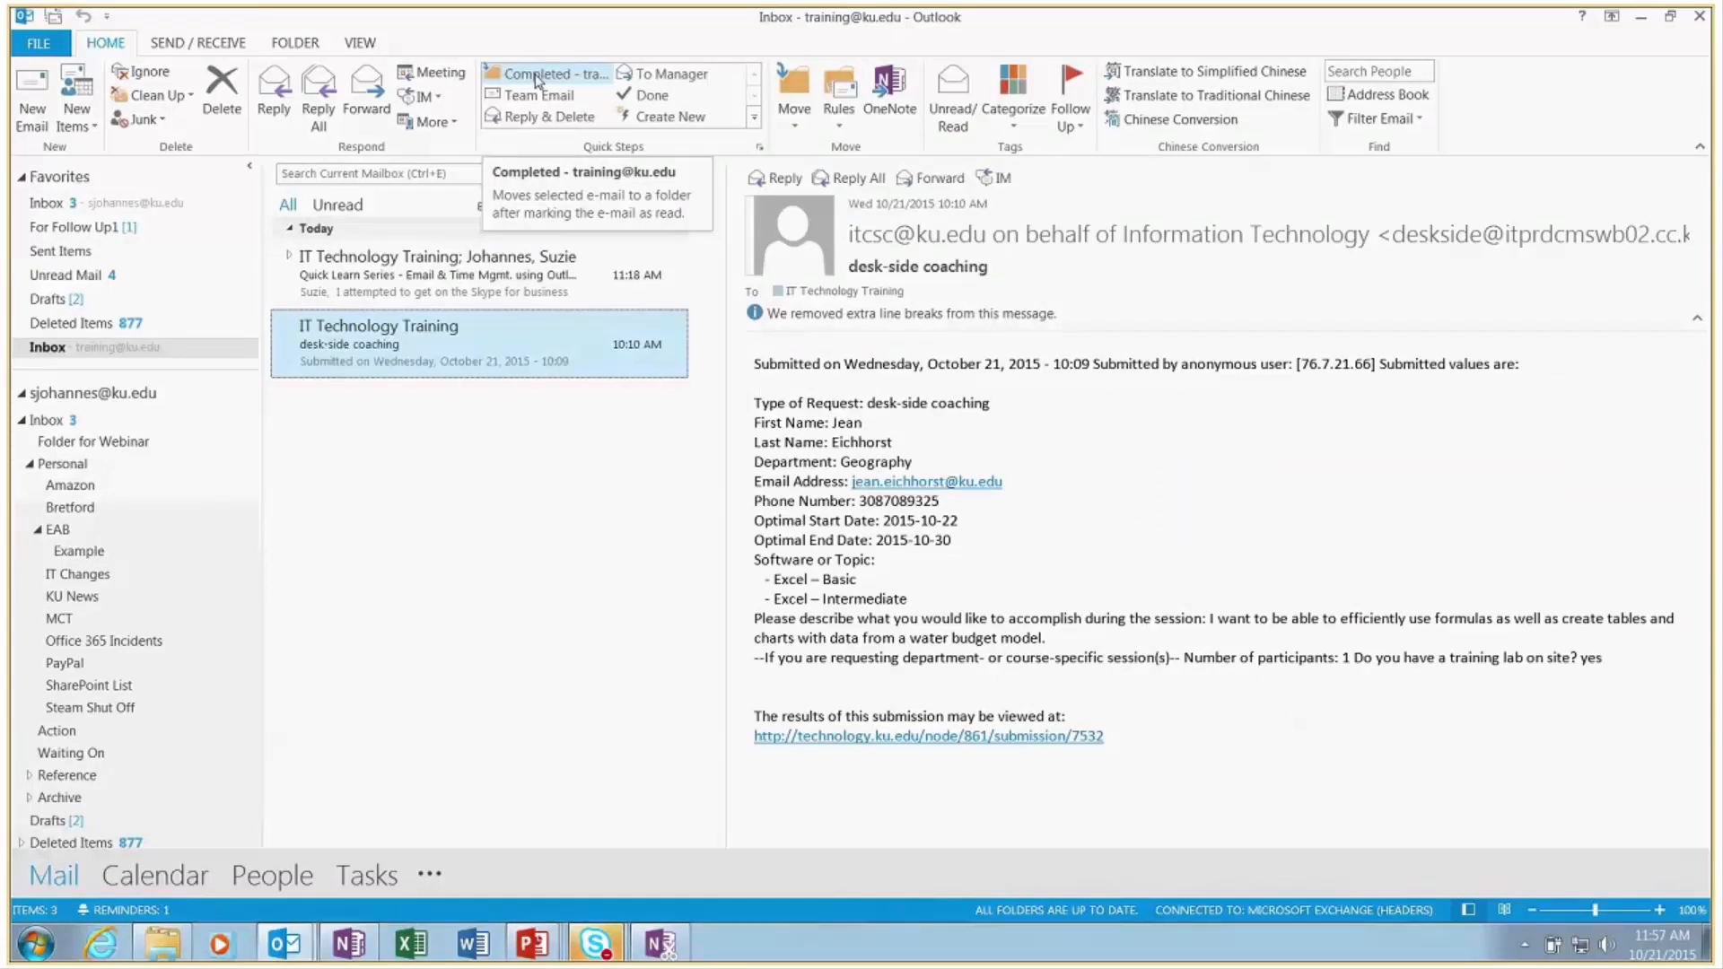
# Return to Folder for Webinar and switch to the PowerPoint slide show at the "Please share! What works for you?" slide
pyautogui.click(146, 441)
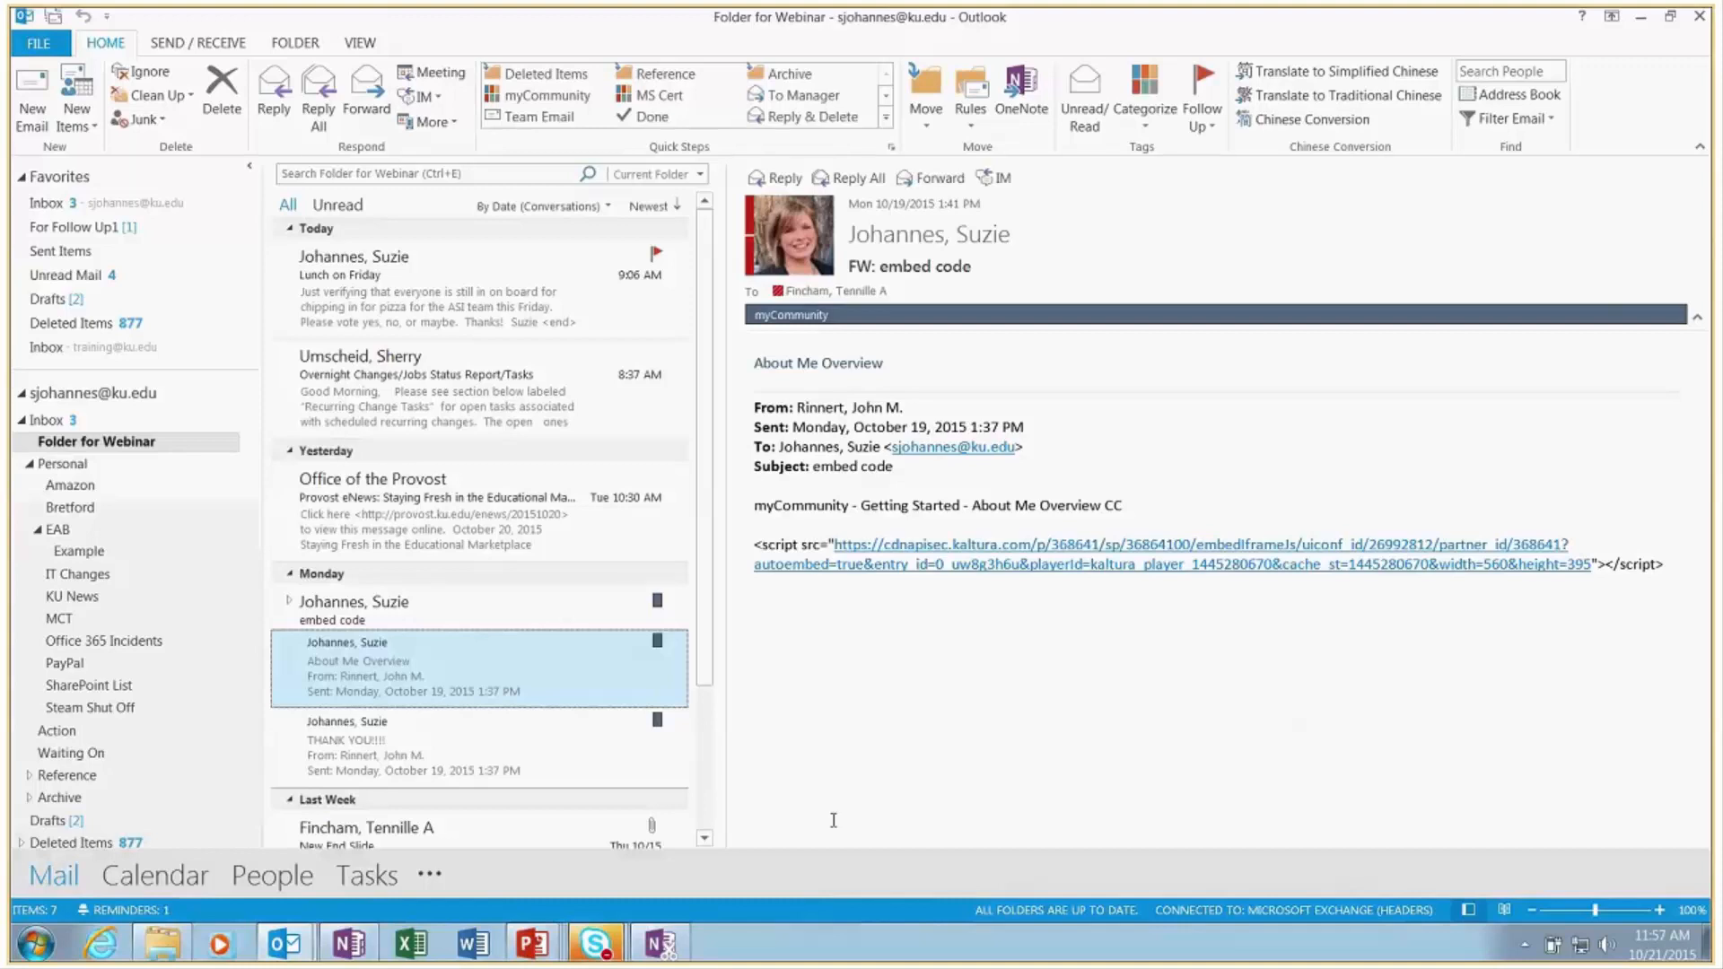
pyautogui.click(532, 943)
pyautogui.click(547, 862)
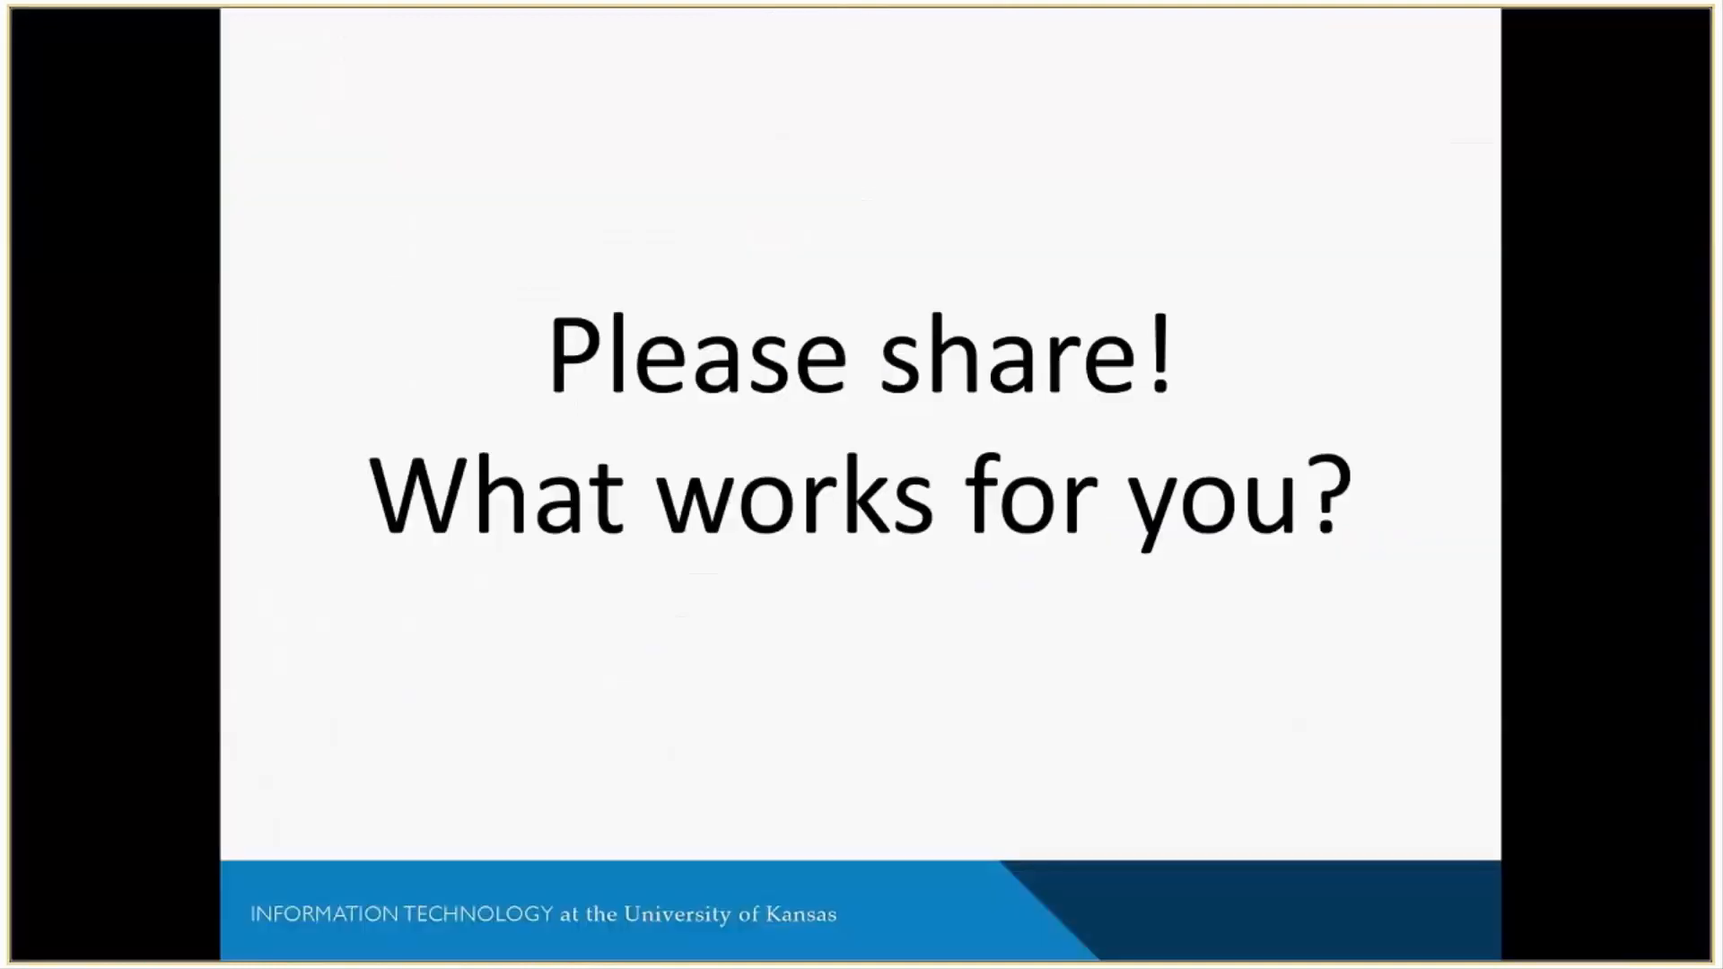